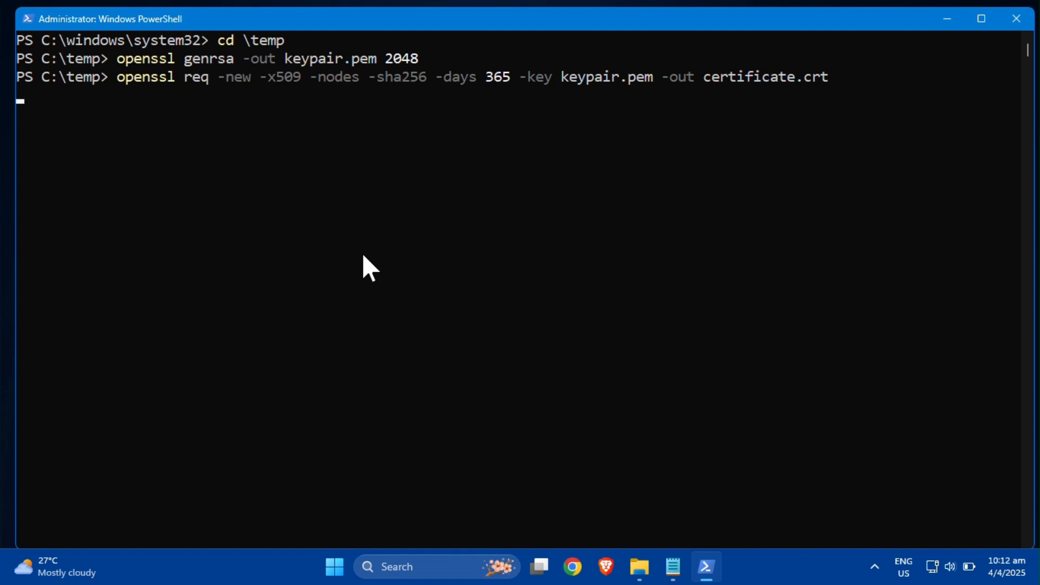
Enter US, CA and San Francisco as the certificate's country, state and locality
{"action": "type", "text": "US"}
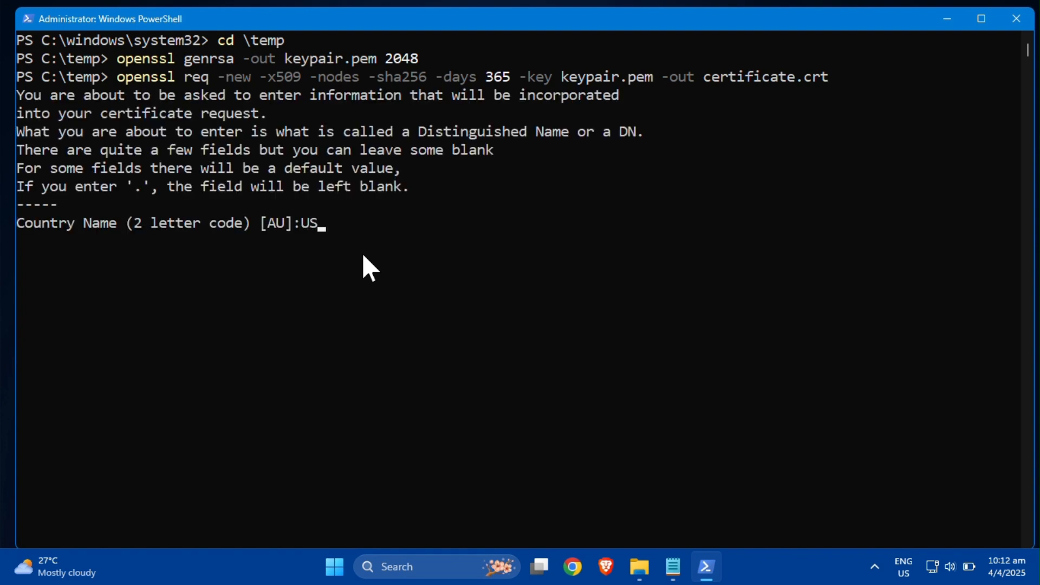
{"action": "key", "text": "Return"}
{"action": "type", "text": "CA"}
{"action": "key", "text": "Return"}
{"action": "type", "text": "Sa"}
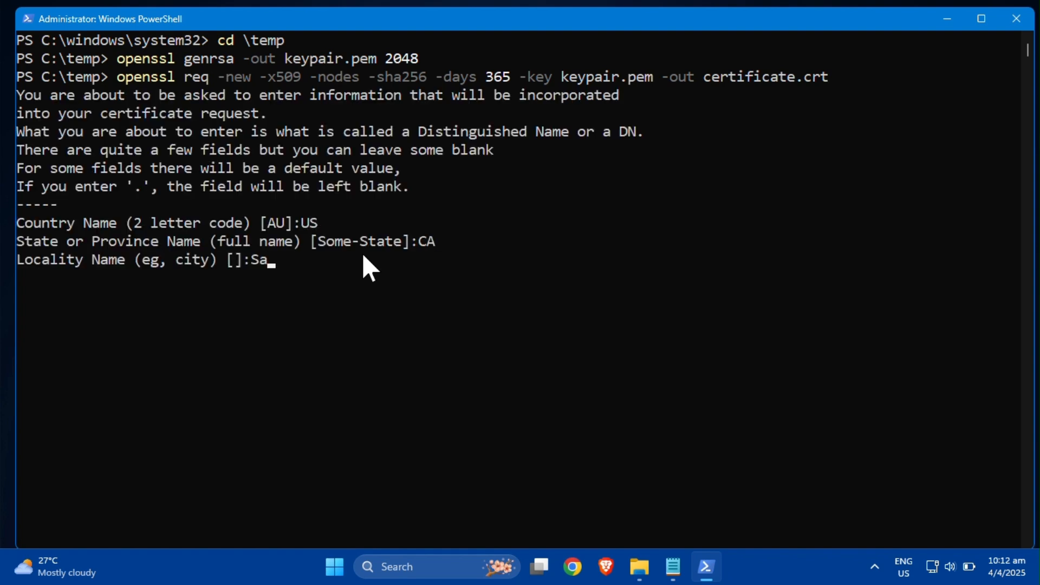
{"action": "type", "text": "n Francisco"}
{"action": "key", "text": "Return"}
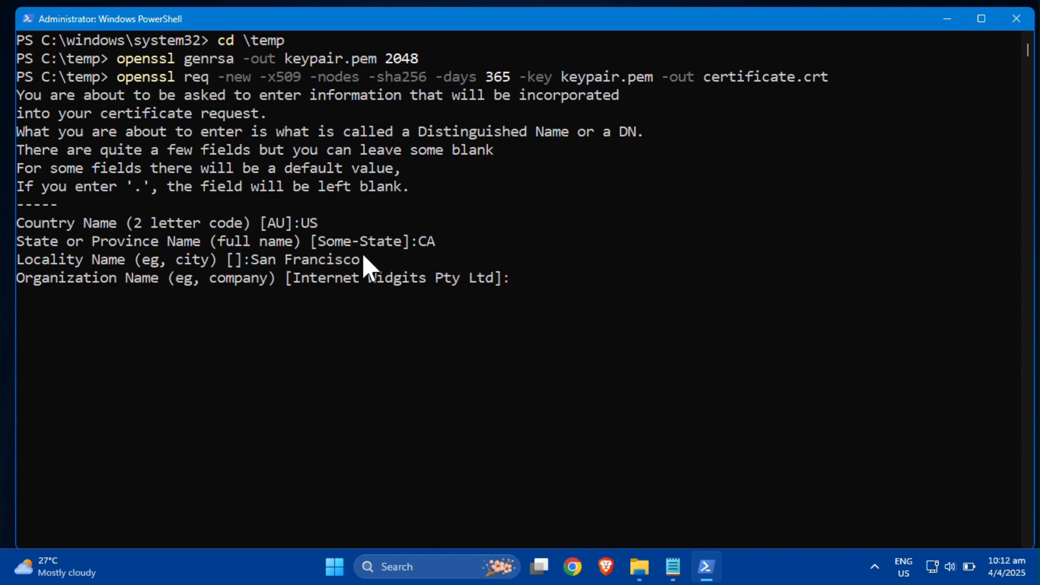
Finish the subject with Metaweb, IT, demo.metaweb.com and a blank e-mail, then paste the pkcs8 command
{"action": "type", "text": "Metaweb"}
{"action": "key", "text": "Return"}
{"action": "type", "text": "IT"}
{"action": "key", "text": "Return"}
{"action": "type", "text": "demo."}
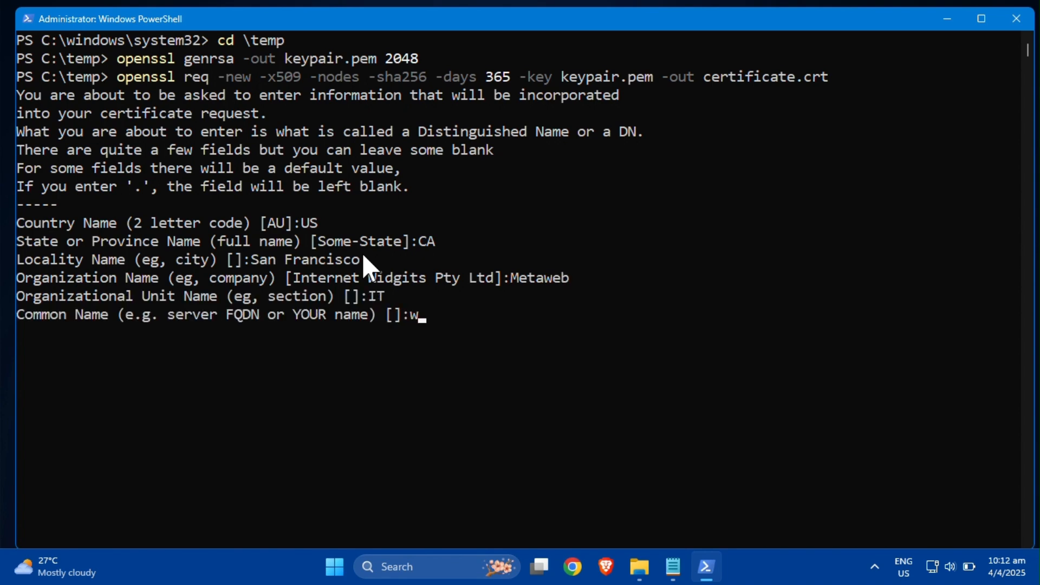
{"action": "type", "text": "metaweb.com"}
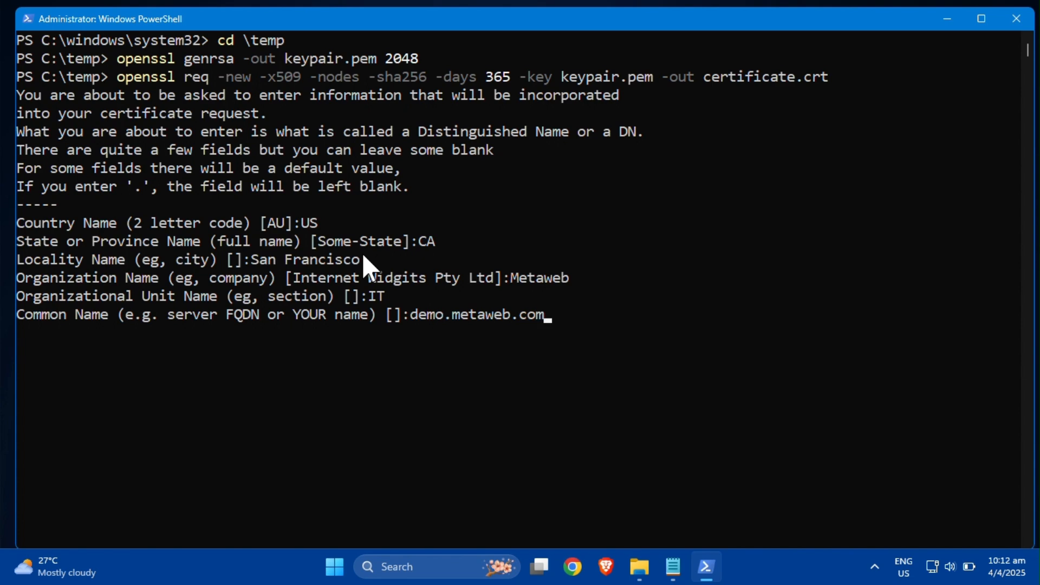
{"action": "key", "text": "Return"}
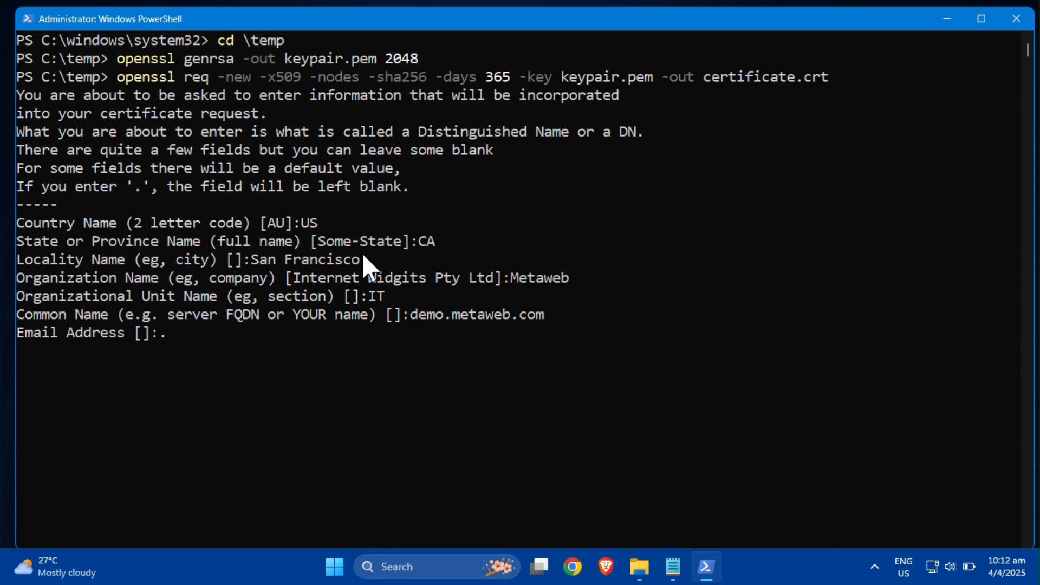
{"action": "key", "text": "Return"}
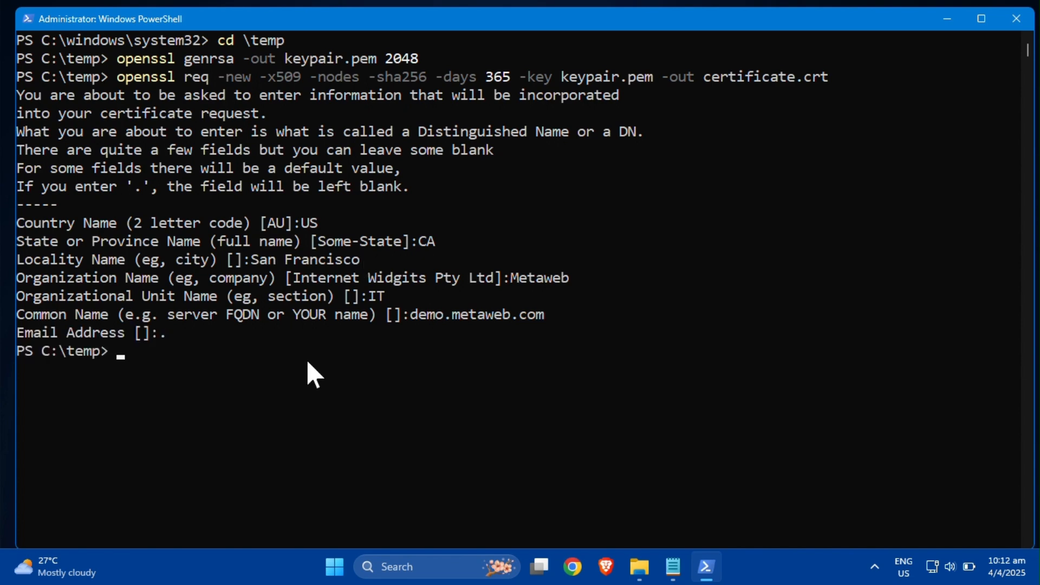
{"action": "type", "text": "openssl pkcs8 -topk8 -nocrypt -in keypair.pem -out private.key"}
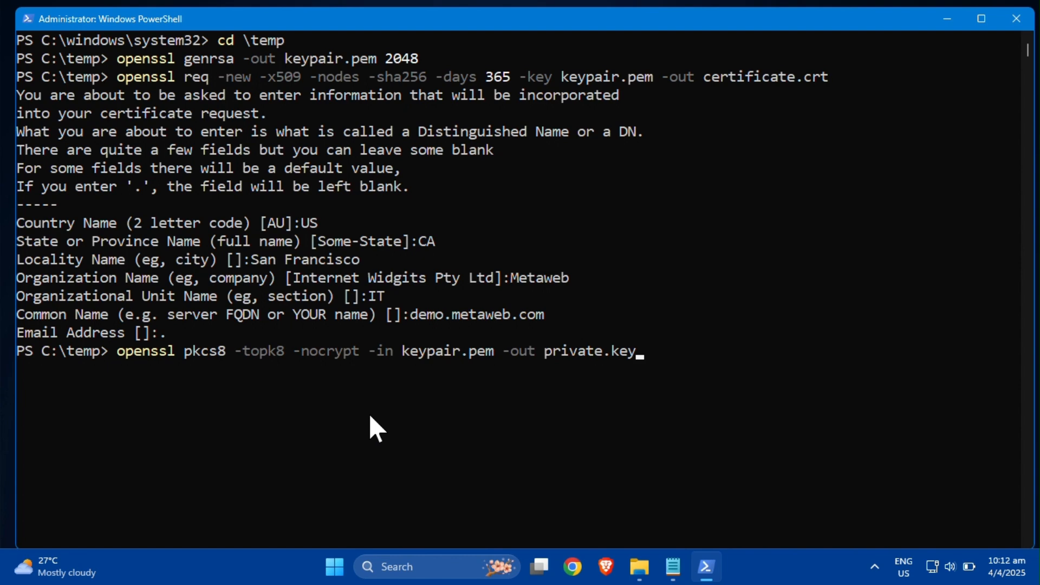
Run the pkcs8 conversion to create private.key, list C:\temp, and open private.key in Notepad
{"action": "key", "text": "Return"}
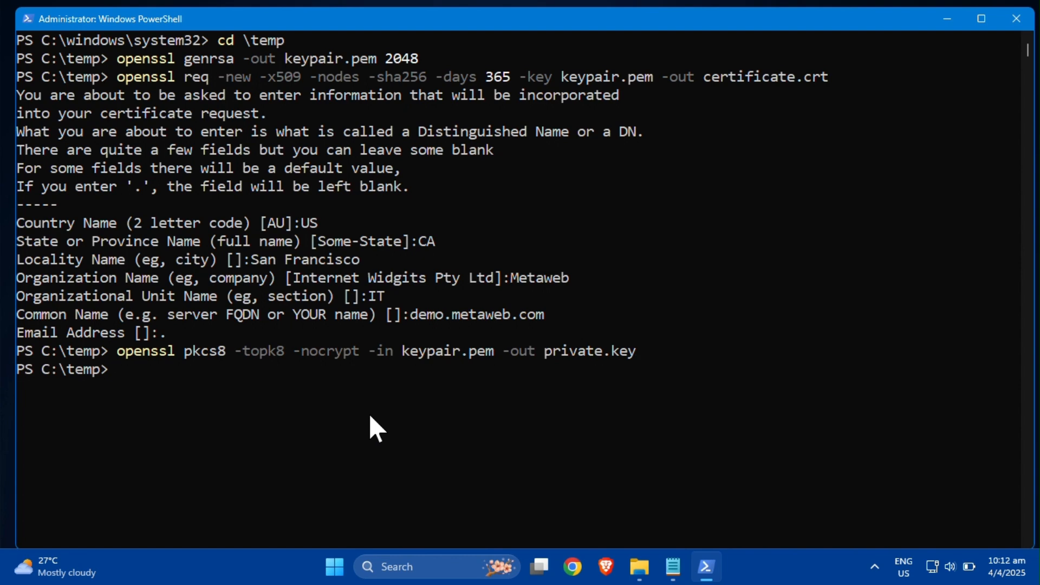
{"action": "type", "text": "dir"}
{"action": "key", "text": "Return"}
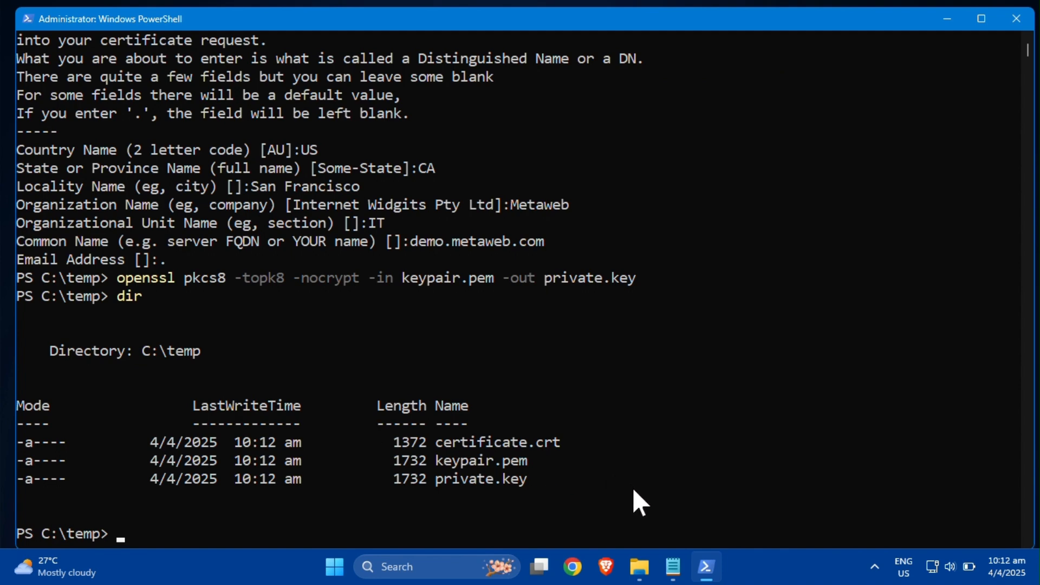
{"action": "type", "text": "notepad "}
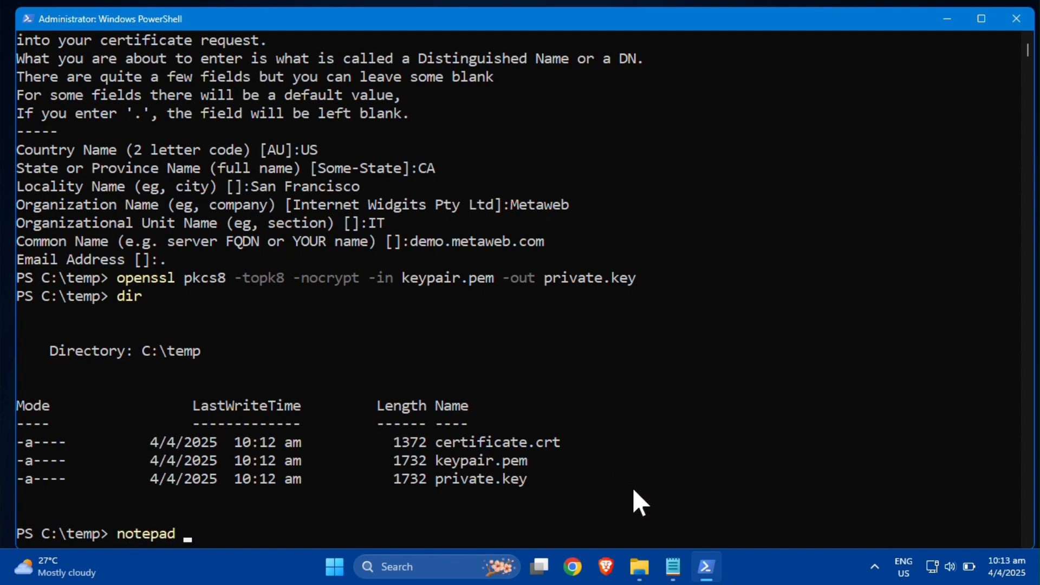
{"action": "type", "text": "private."}
{"action": "type", "text": "key"}
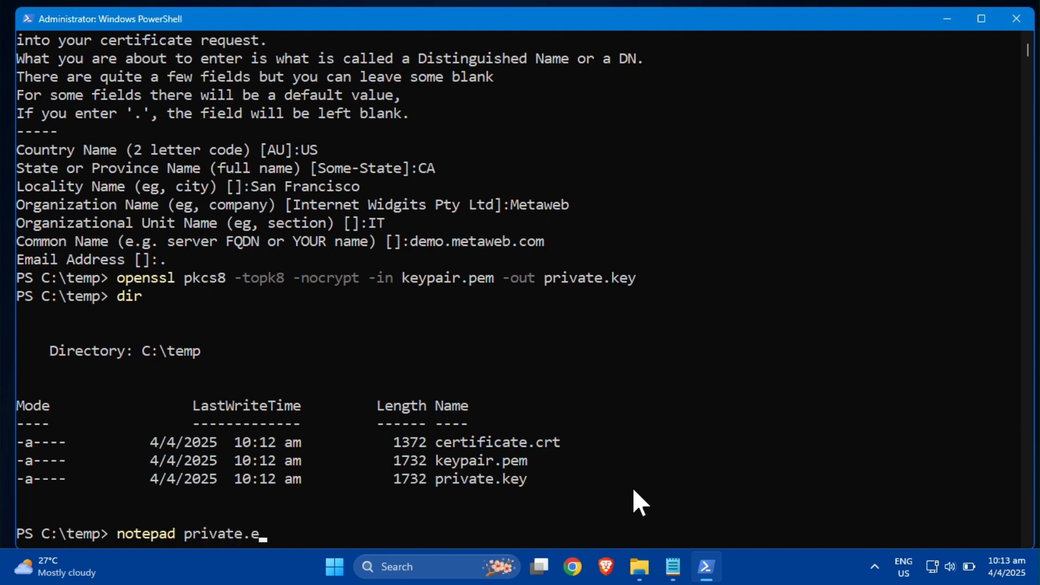
{"action": "key", "text": "Return"}
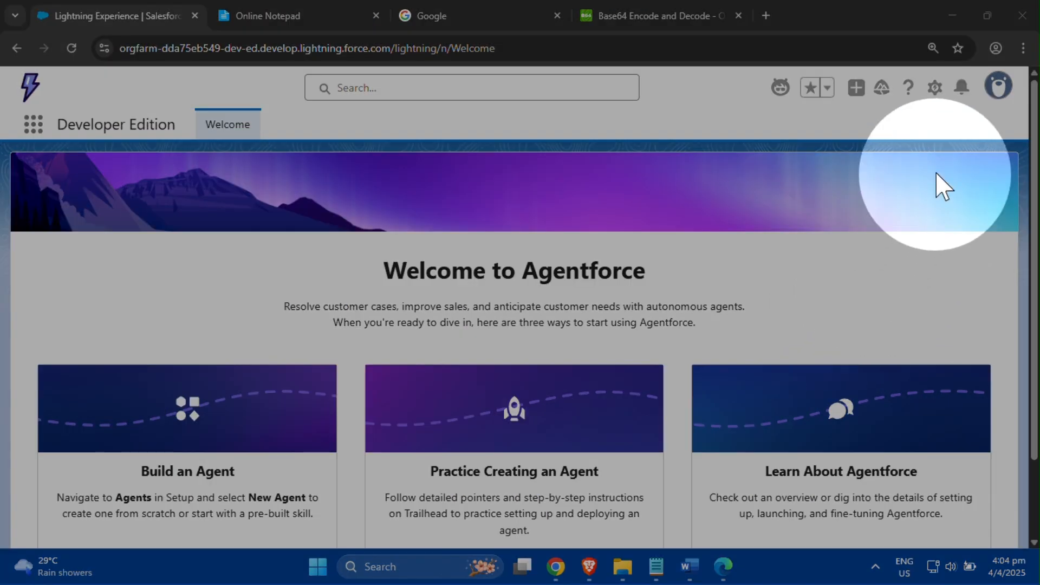
Open Setup from the gear menu and reach App Manager through a Quick Find search for 'app manager'
{"action": "left_click", "coordinate": [936, 91]}
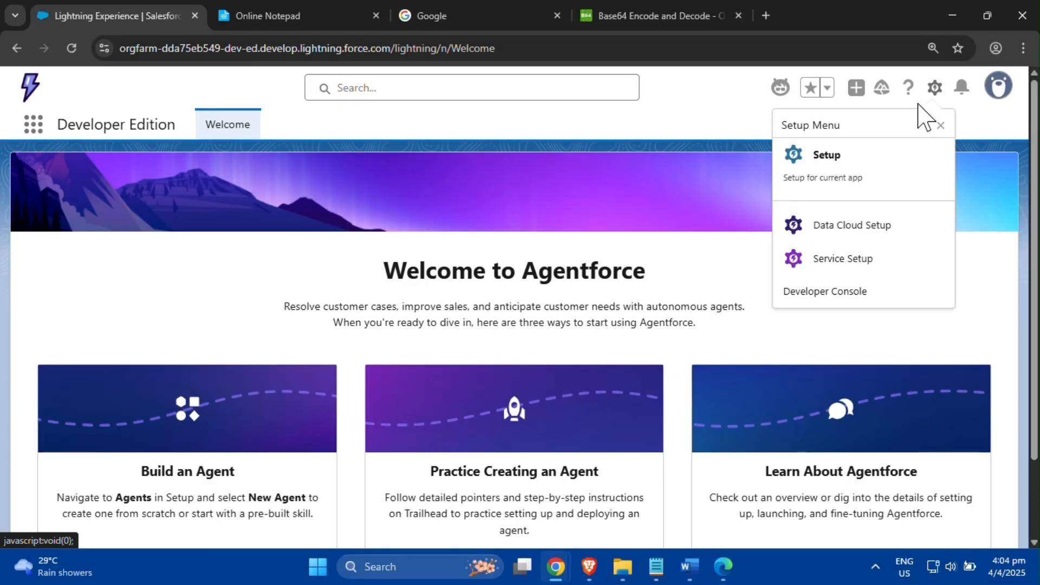
{"action": "left_click", "coordinate": [870, 171]}
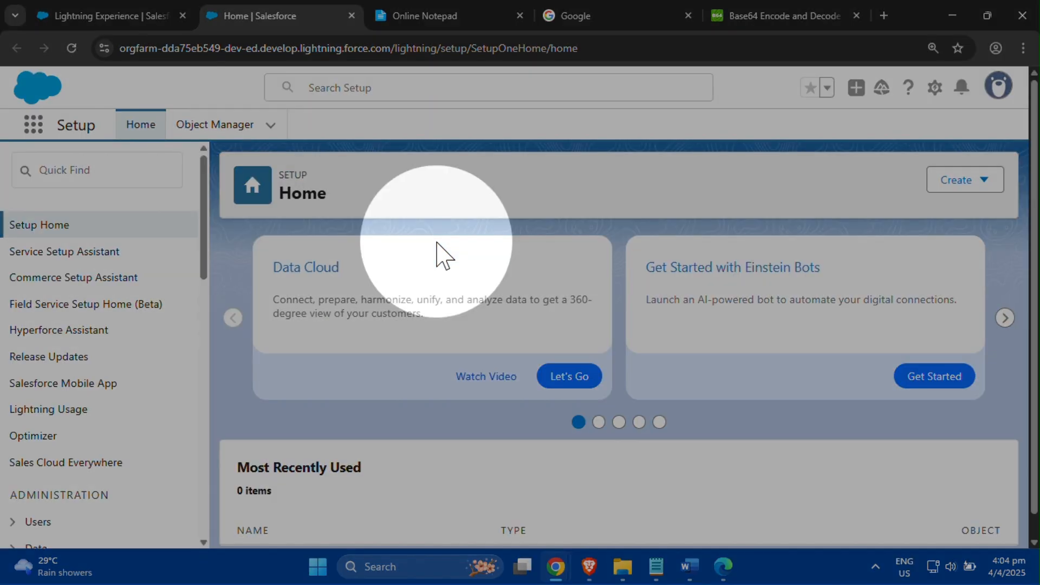
{"action": "left_click", "coordinate": [50, 171]}
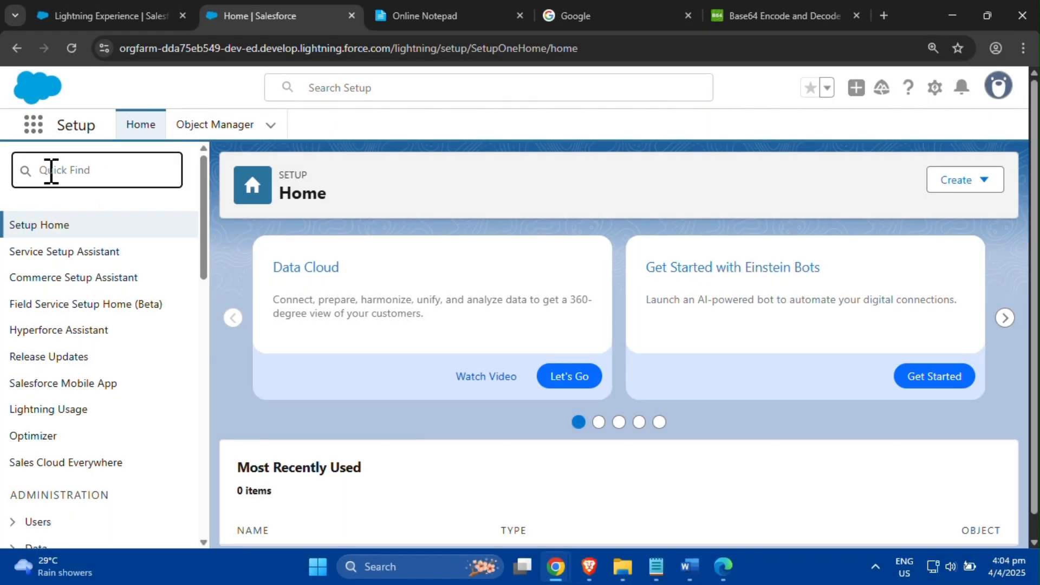
{"action": "type", "text": "app mana"}
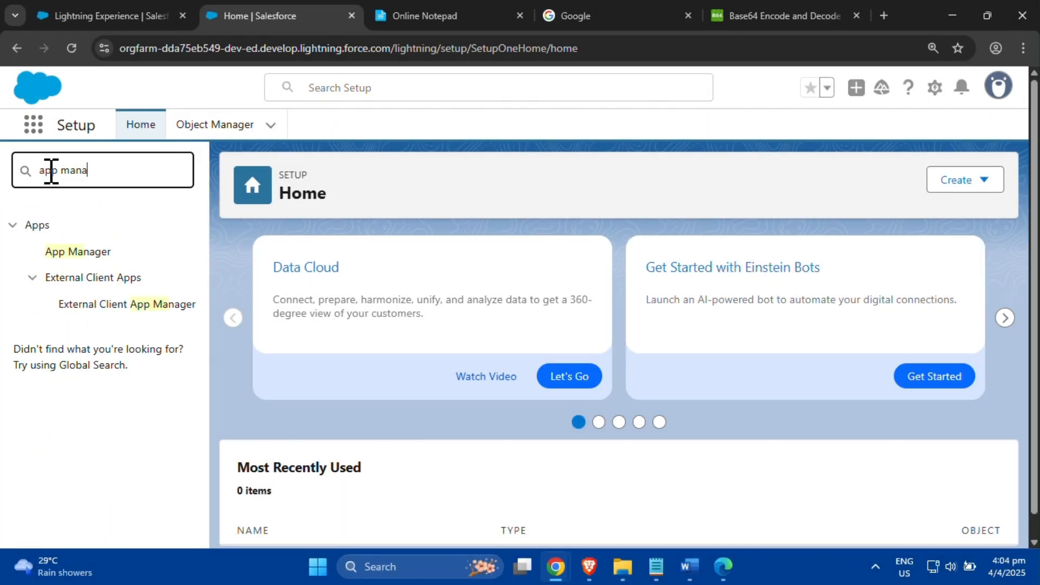
{"action": "type", "text": "ger"}
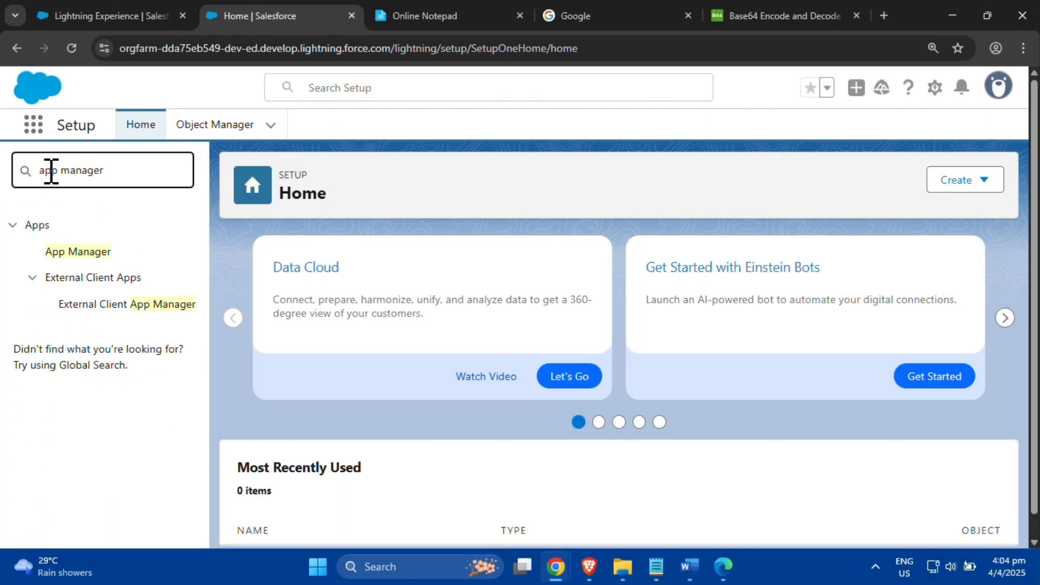
{"action": "left_click", "coordinate": [65, 257]}
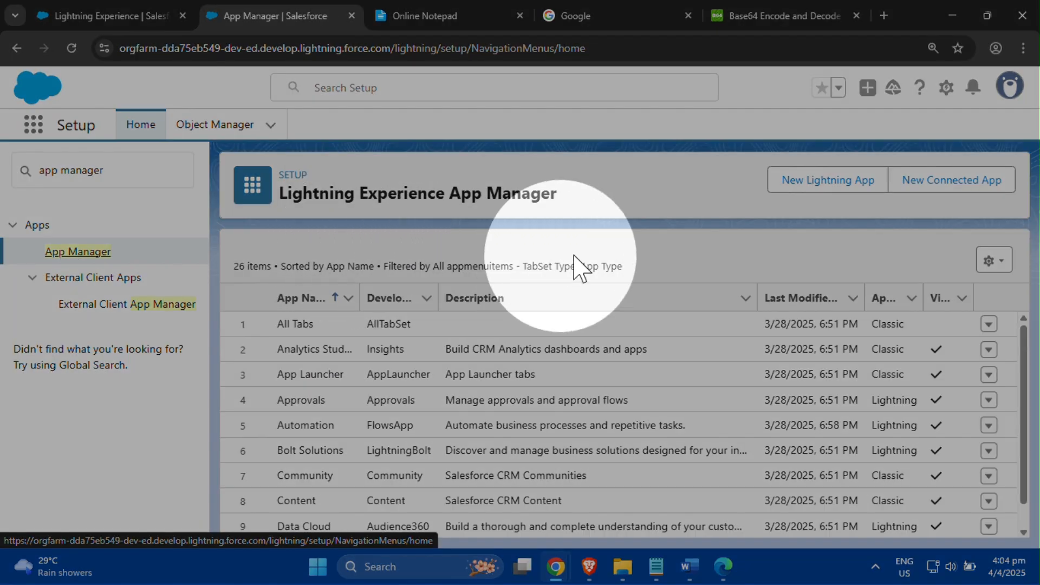
Start a new connected app named 'AWS S3 Ingest' (API name AWS_S3_Ingest) and enter the contact e-mail
{"action": "left_click", "coordinate": [942, 191]}
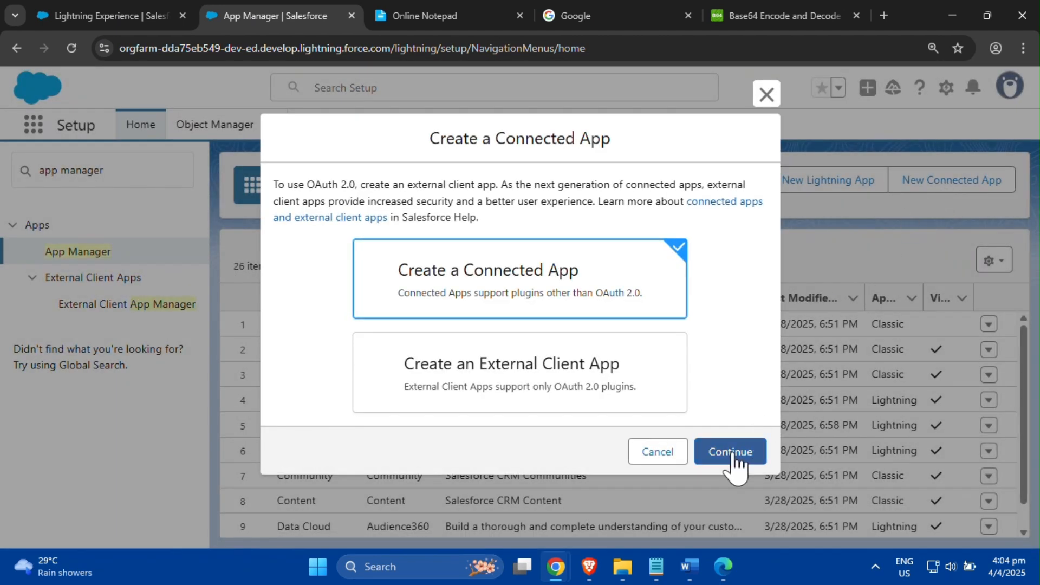
{"action": "left_click", "coordinate": [731, 453]}
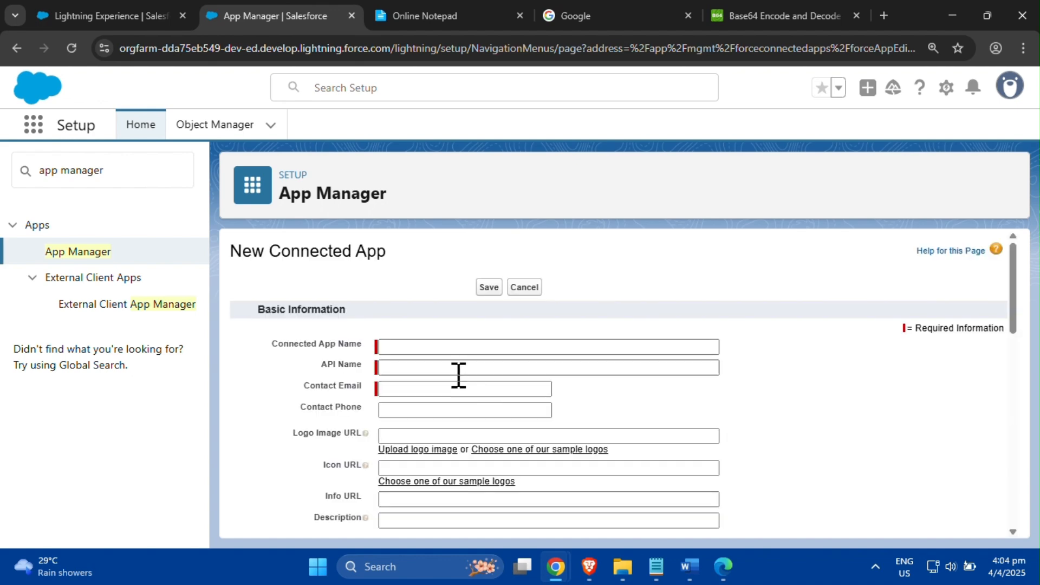
{"action": "left_click", "coordinate": [458, 349]}
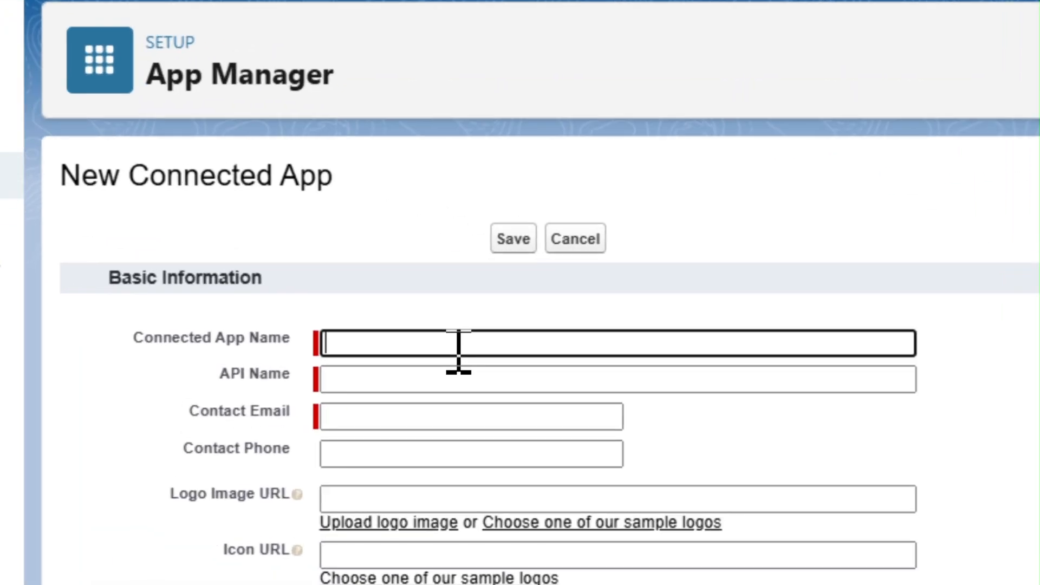
{"action": "type", "text": "AWS S3"}
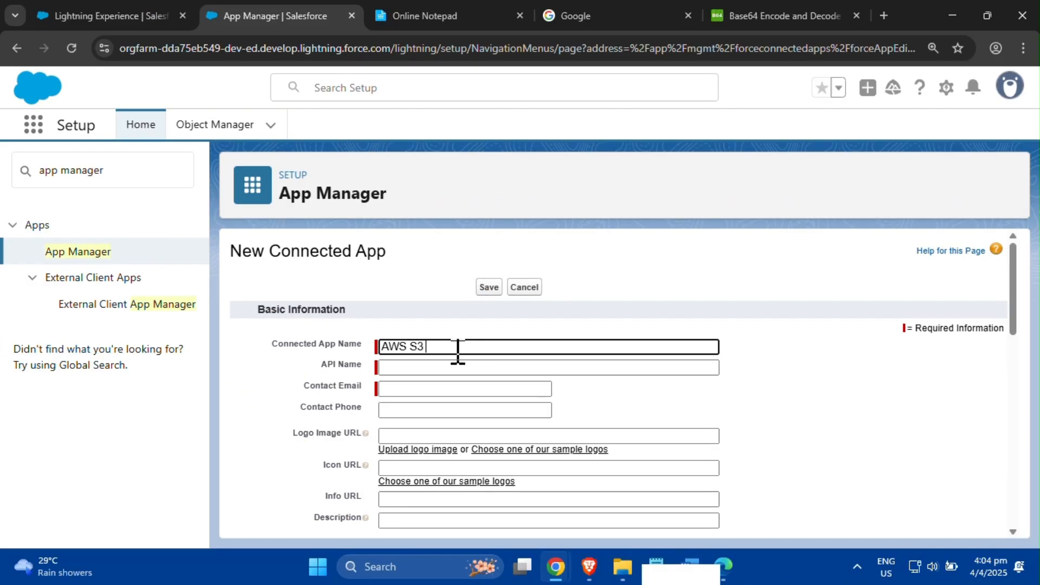
{"action": "type", "text": " Ingest"}
{"action": "left_click", "coordinate": [511, 370]}
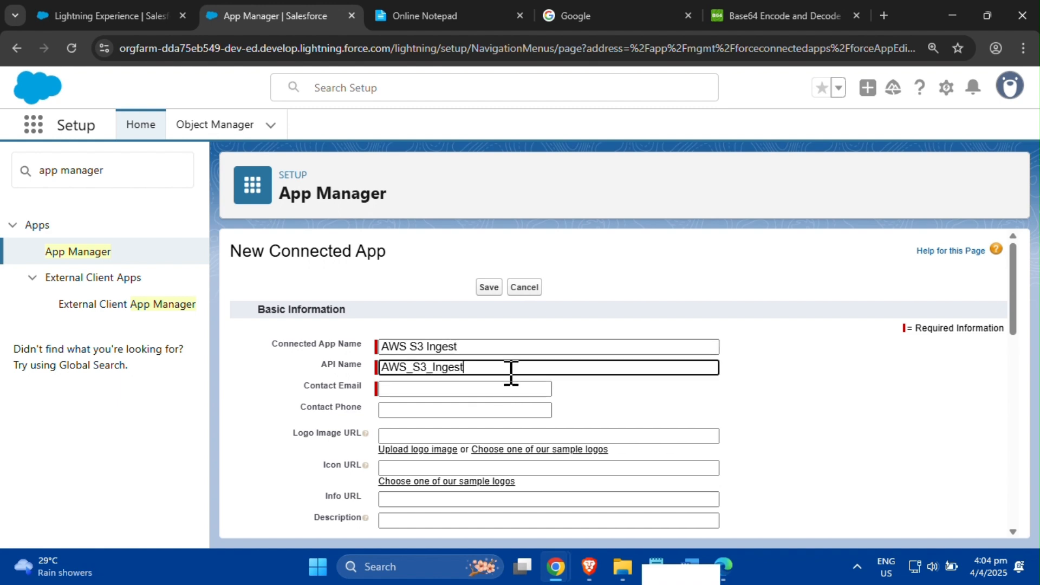
{"action": "left_click", "coordinate": [507, 389]}
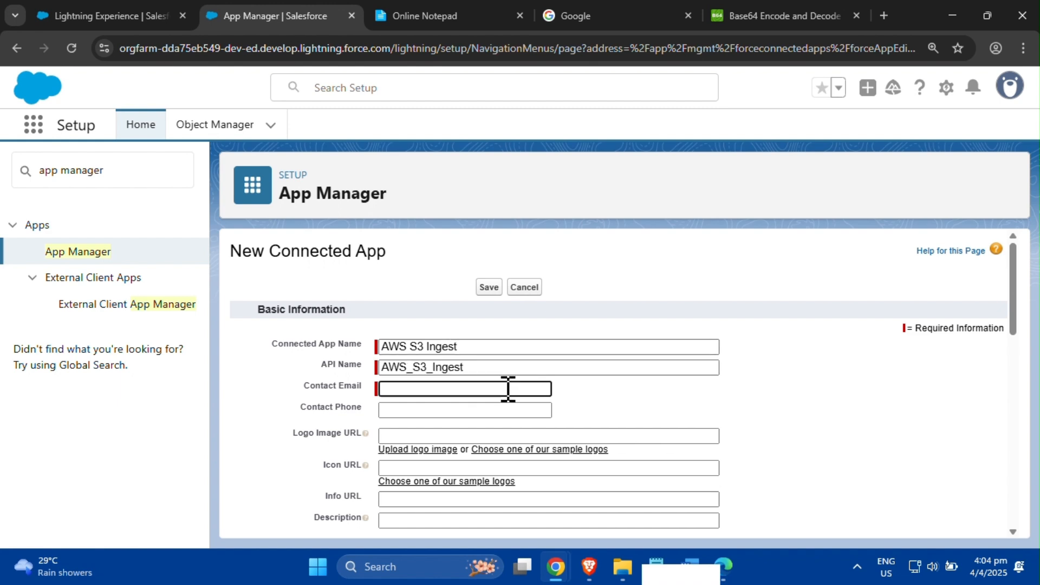
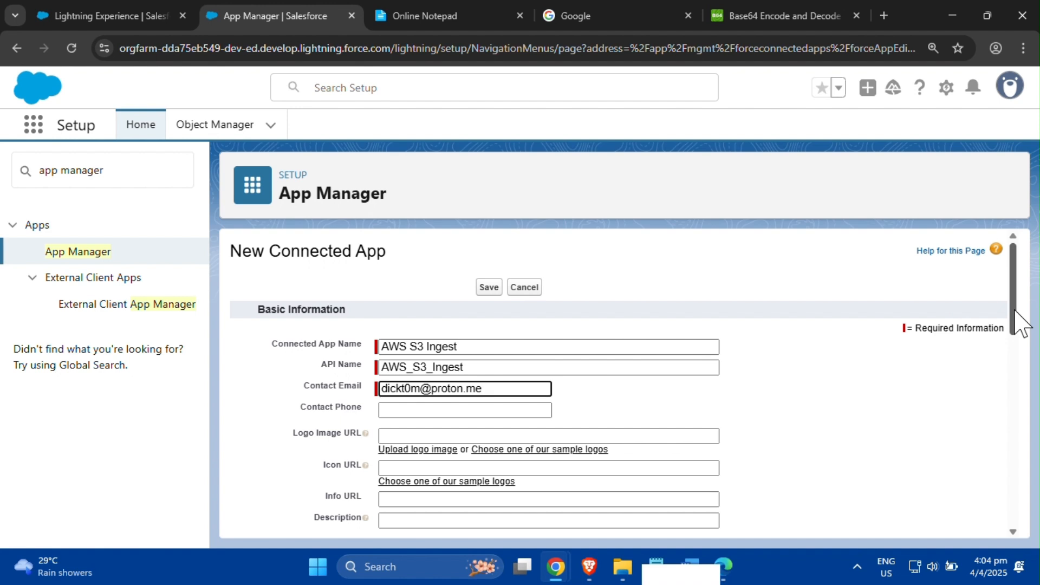
Enable OAuth Settings, select the Callback URL field, and switch to the Online Notepad notes
{"action": "left_click_drag", "start_coordinate": [1016, 312], "coordinate": [1014, 382]}
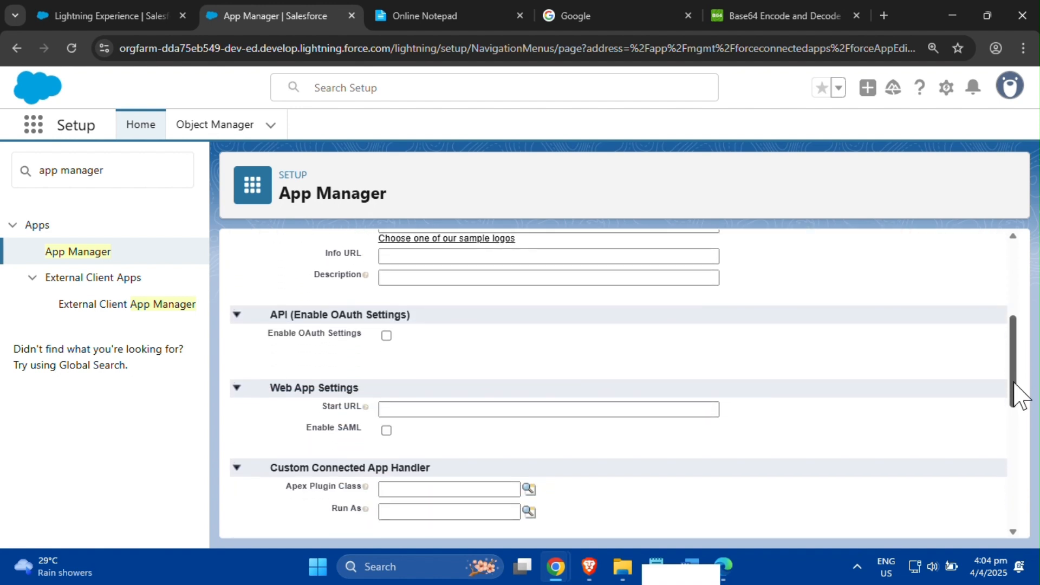
{"action": "left_click", "coordinate": [387, 337]}
{"action": "left_click", "coordinate": [416, 393]}
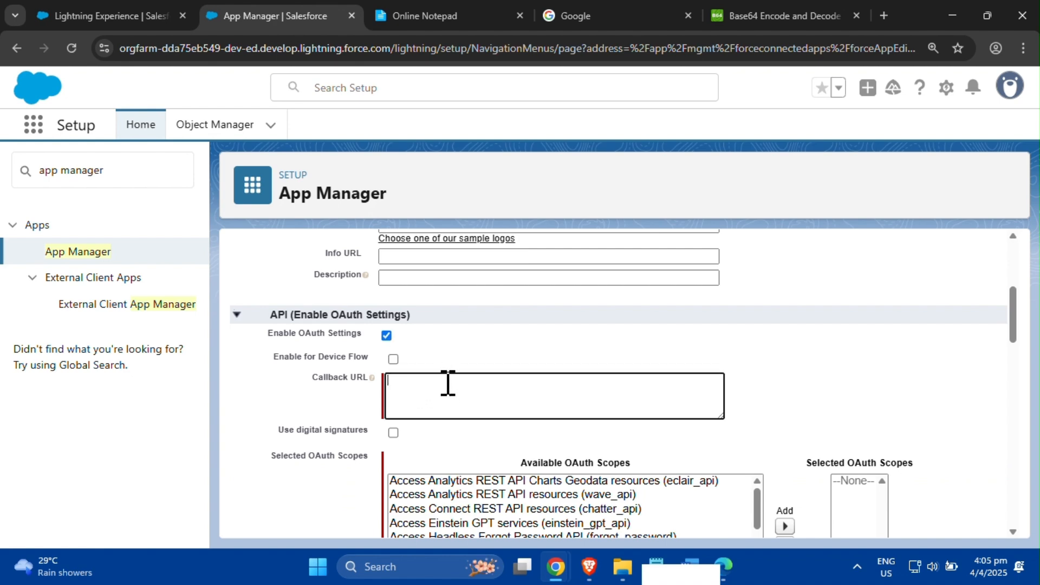
{"action": "left_click", "coordinate": [457, 20]}
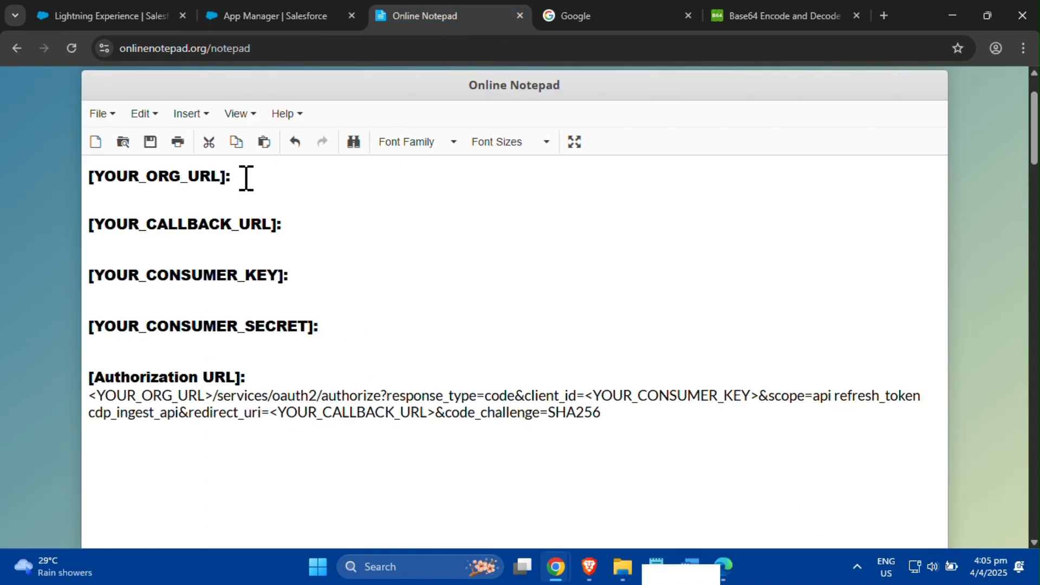
Return from the Online Notepad notes to the Salesforce connected app form
{"action": "left_click", "coordinate": [267, 22]}
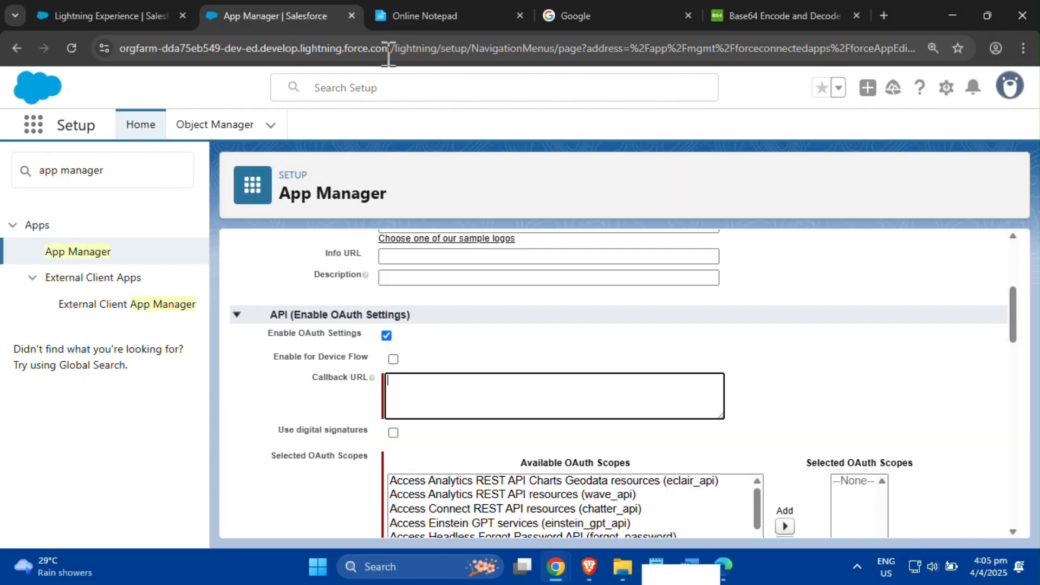
Copy the org's base URL into the notepad under [YOUR_ORG_URL] and return to the app form
{"action": "left_click_drag", "start_coordinate": [391, 52], "coordinate": [100, 51]}
{"action": "key", "text": "ctrl+c"}
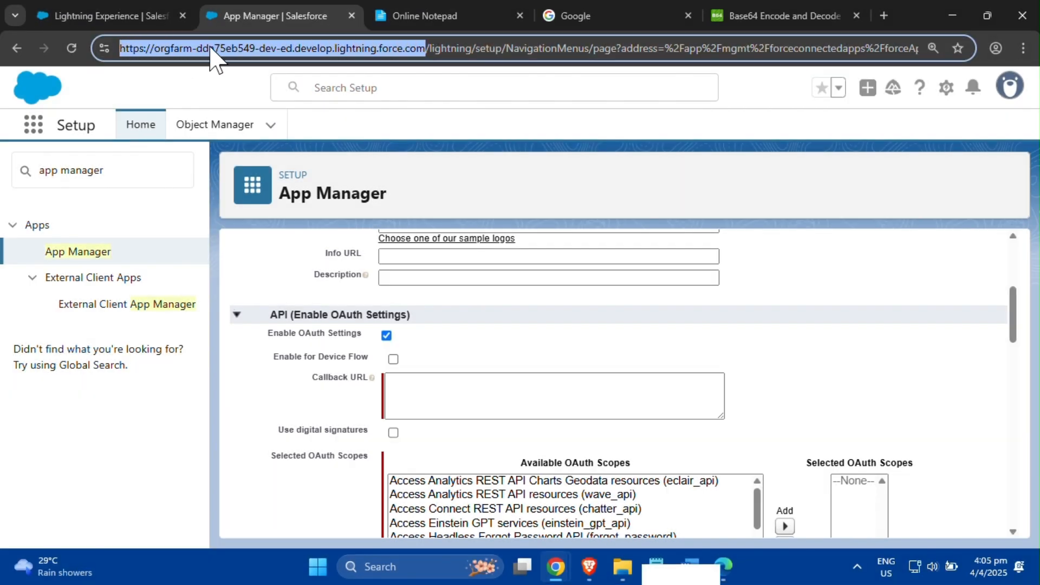
{"action": "left_click", "coordinate": [466, 20]}
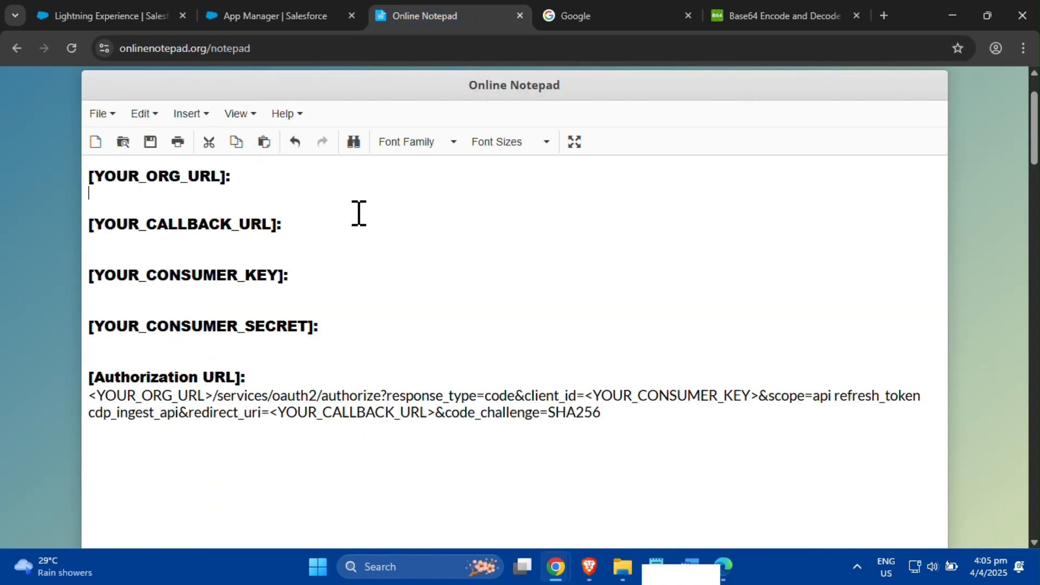
{"action": "key", "text": "ctrl+v"}
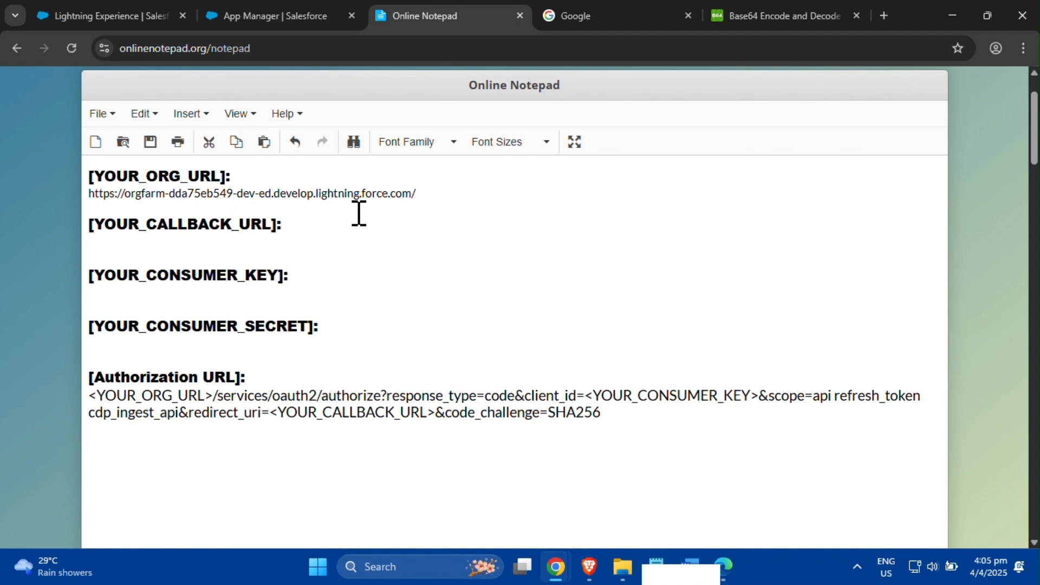
{"action": "left_click", "coordinate": [287, 19]}
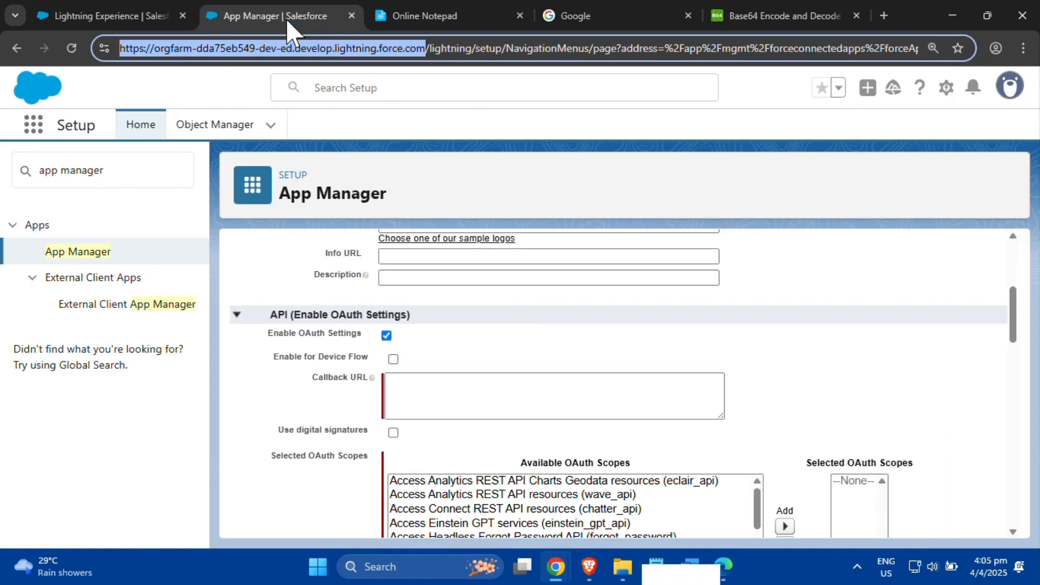
Set the Callback URL to the org URL followed by services/oauth2/callback
{"action": "left_click", "coordinate": [415, 399]}
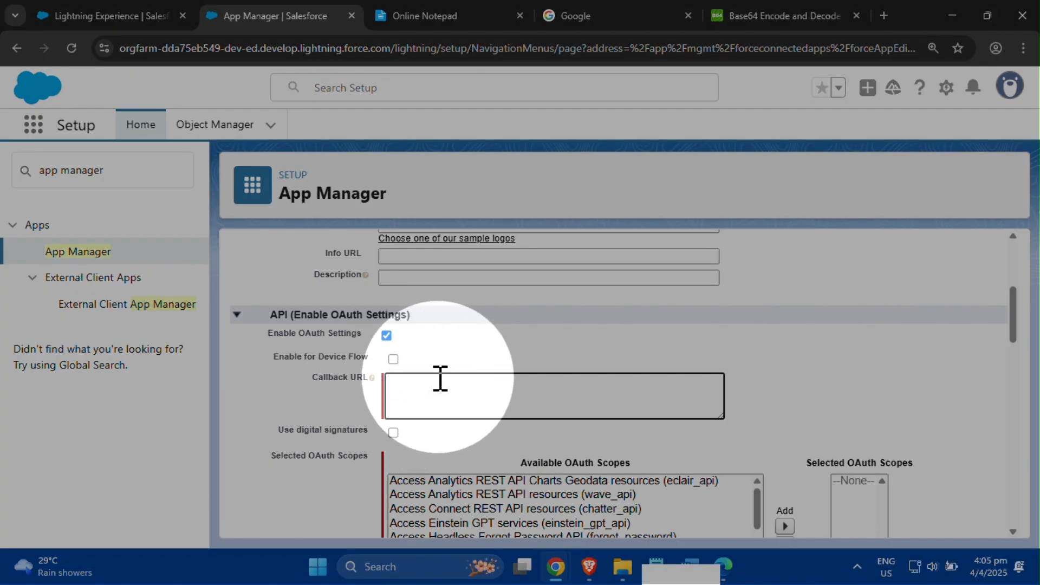
{"action": "key", "text": "ctrl+v"}
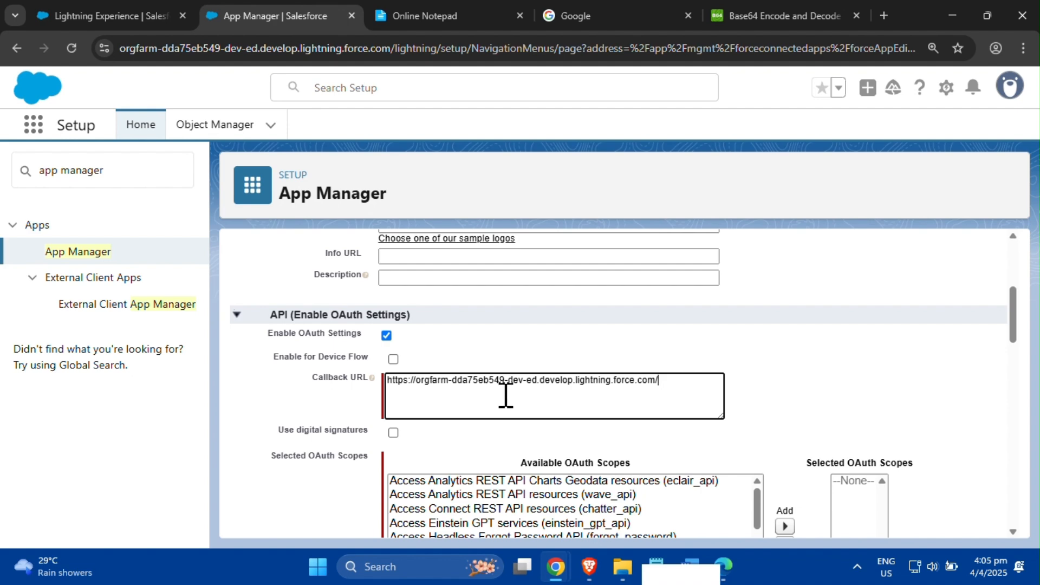
{"action": "type", "text": "services/oauth2"}
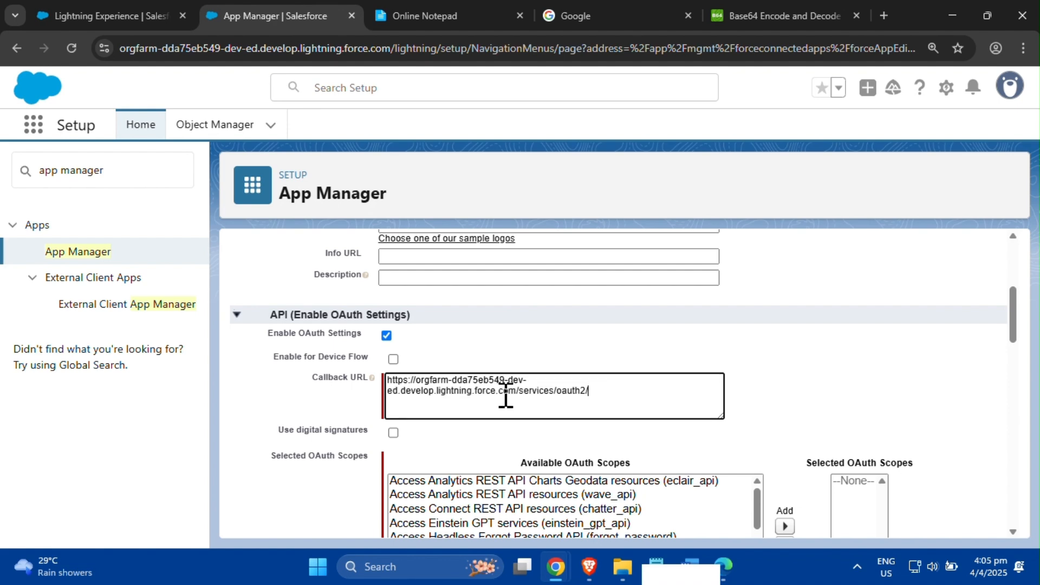
{"action": "type", "text": "/callback"}
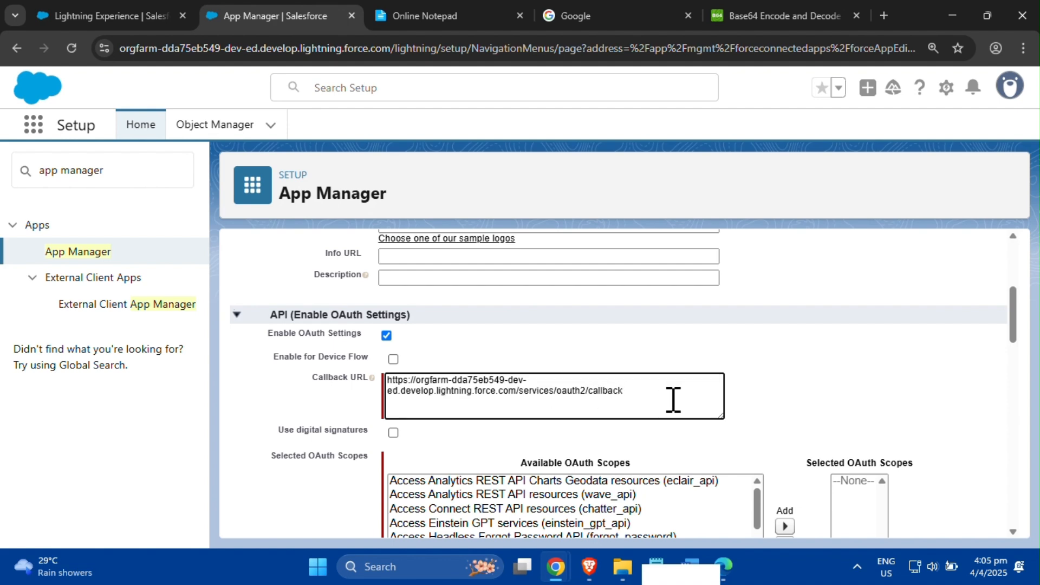
Record the full callback URL under [YOUR_CALLBACK_URL] in Online Notepad
{"action": "left_click_drag", "start_coordinate": [623, 391], "coordinate": [374, 394]}
{"action": "key", "text": "ctrl+c"}
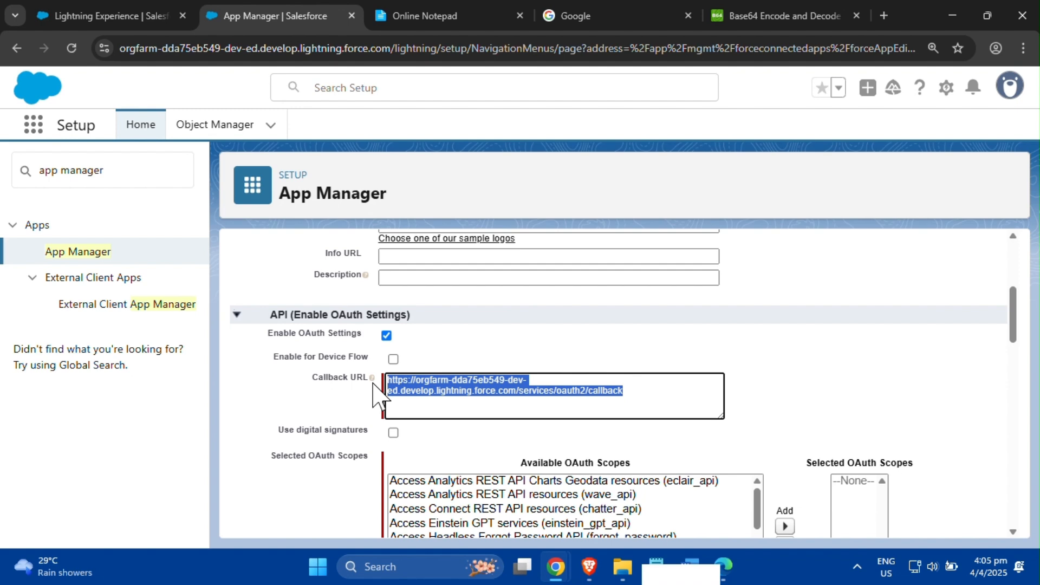
{"action": "left_click", "coordinate": [439, 19]}
{"action": "left_click", "coordinate": [250, 246]}
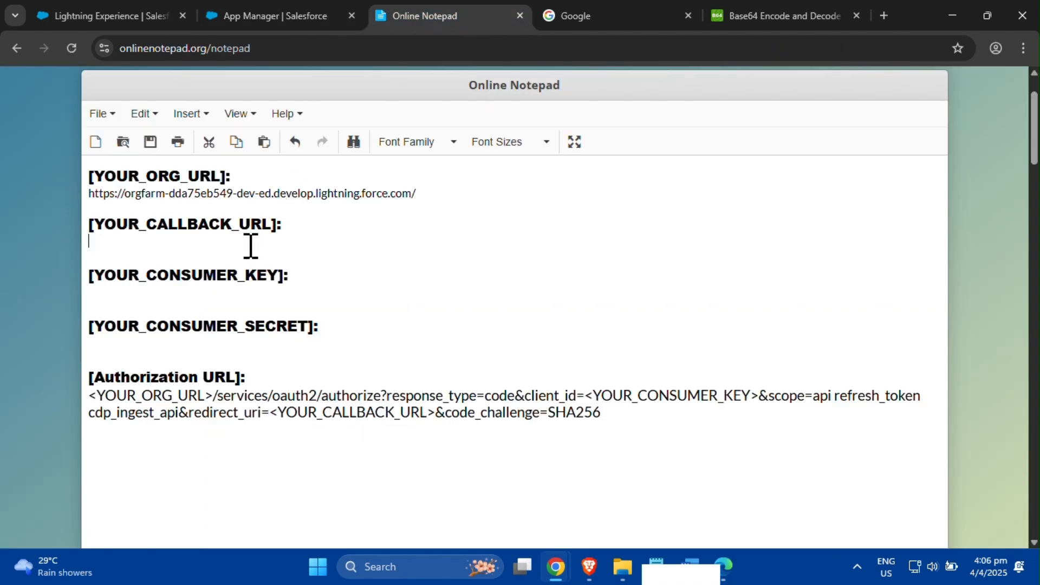
{"action": "key", "text": "ctrl+v"}
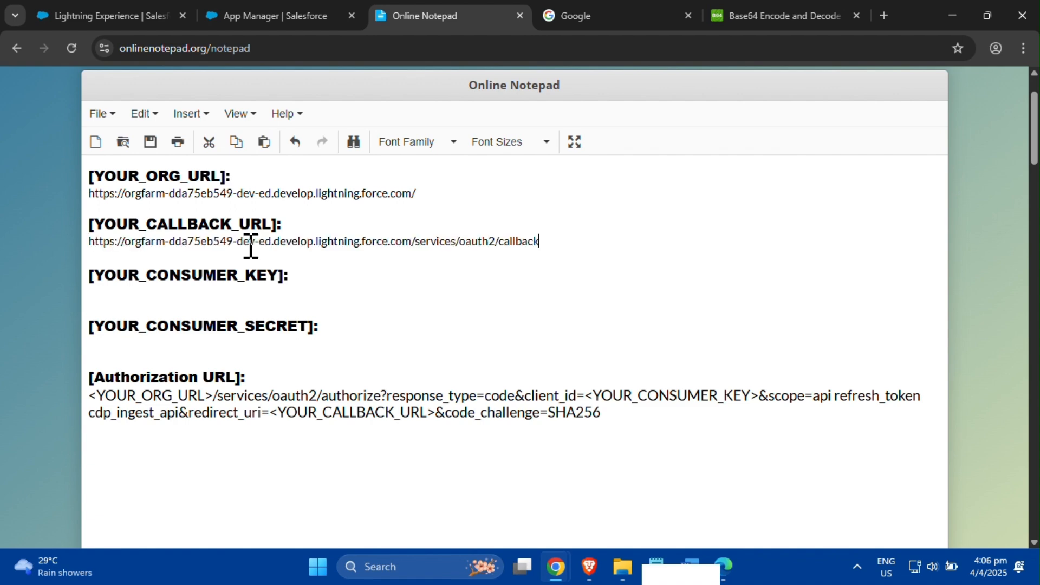
{"action": "left_click", "coordinate": [278, 14]}
{"action": "left_click", "coordinate": [786, 354]}
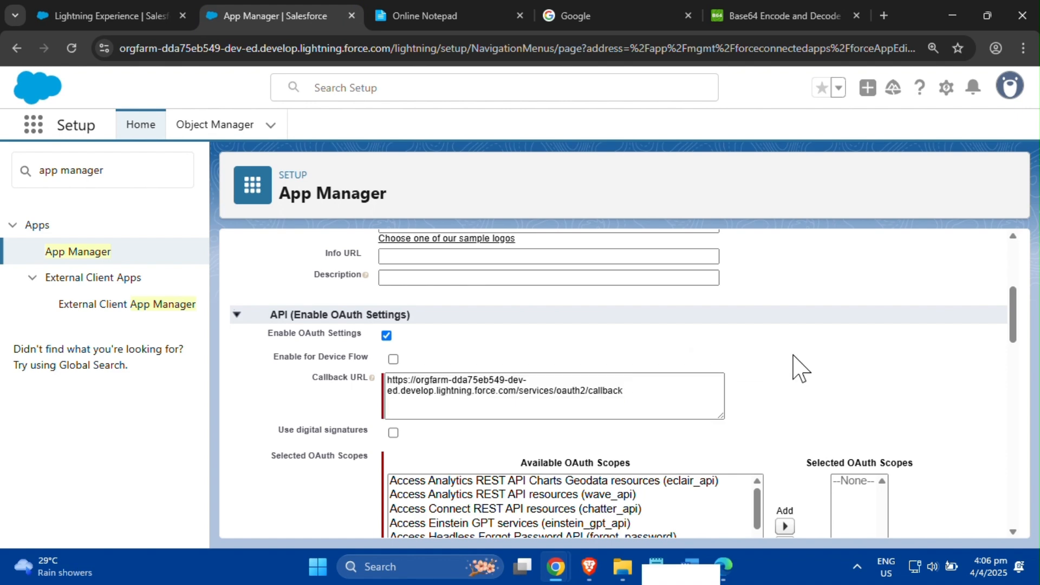
Turn on Use digital signatures and attach C:\Temp\certificate.crt as the app's certificate
{"action": "left_click_drag", "start_coordinate": [1015, 313], "coordinate": [1016, 326]}
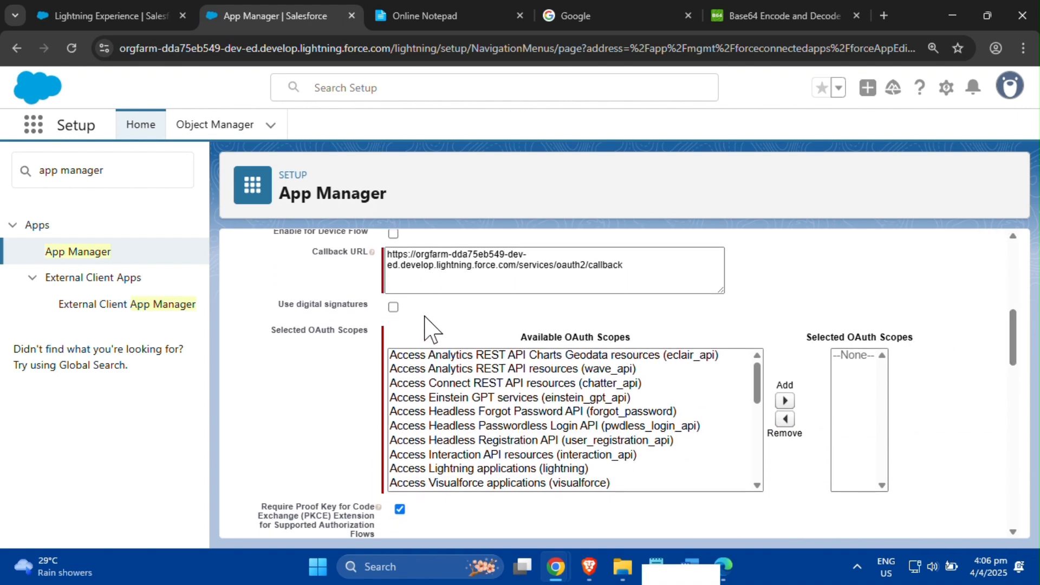
{"action": "left_click", "coordinate": [394, 308]}
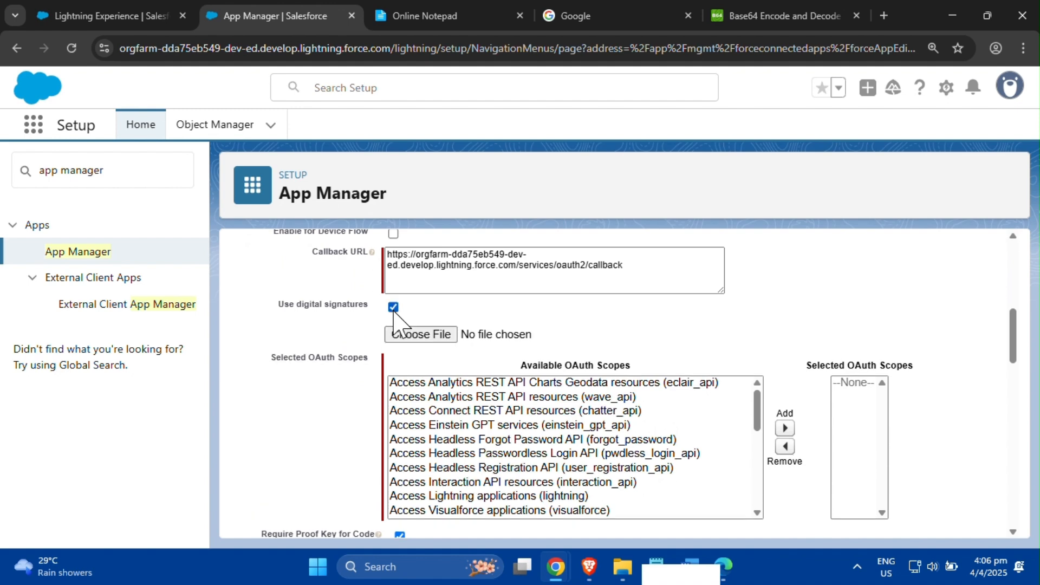
{"action": "left_click", "coordinate": [416, 339]}
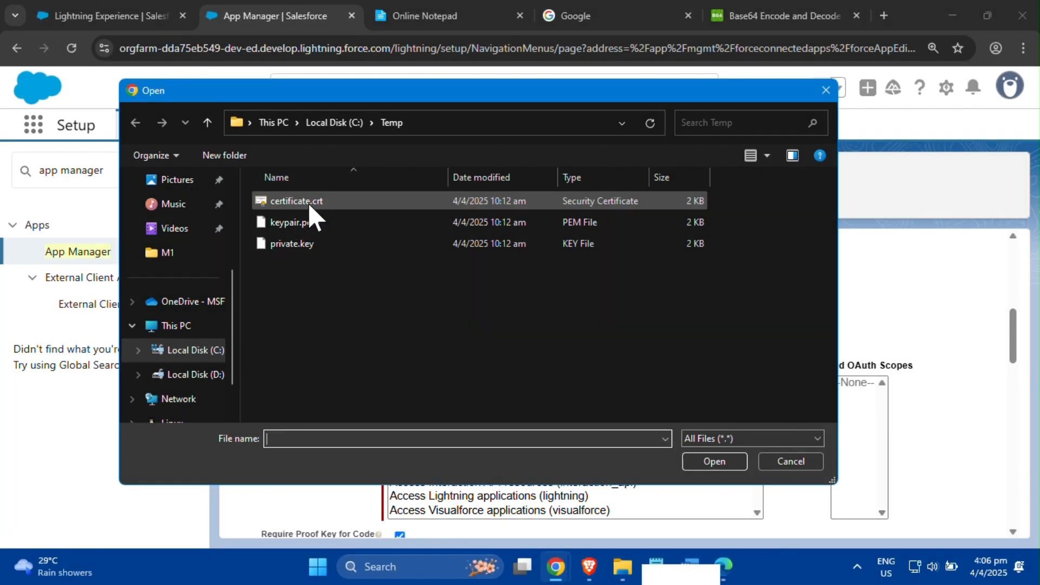
{"action": "left_click", "coordinate": [307, 202]}
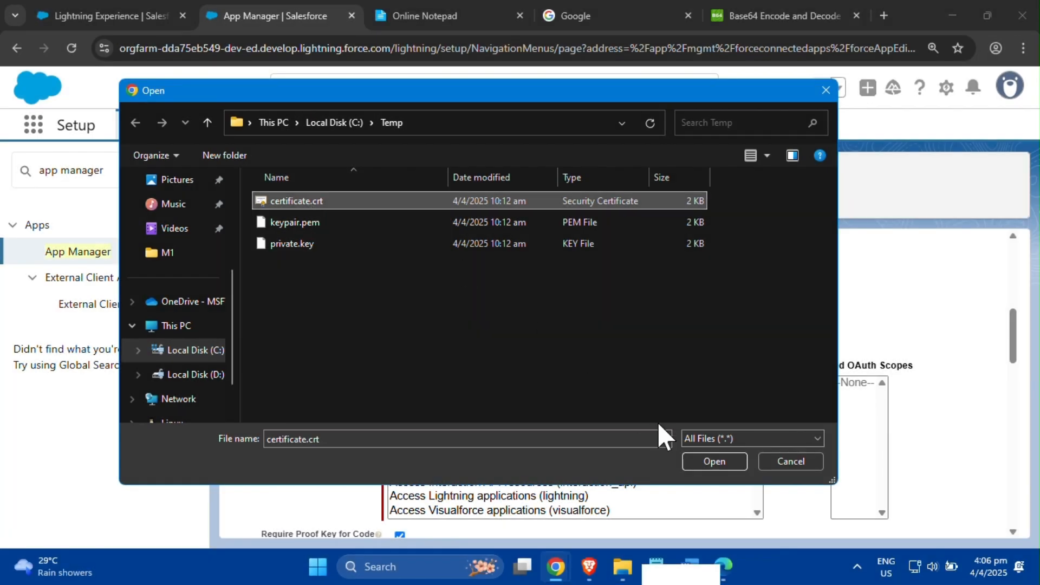
{"action": "left_click", "coordinate": [711, 463]}
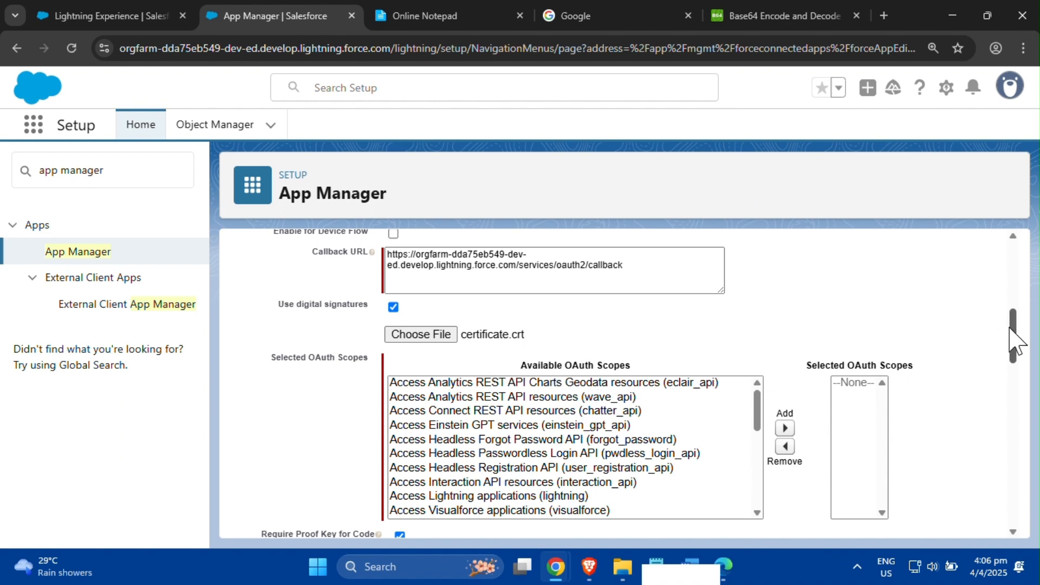
{"action": "left_click_drag", "start_coordinate": [1013, 339], "coordinate": [1015, 357]}
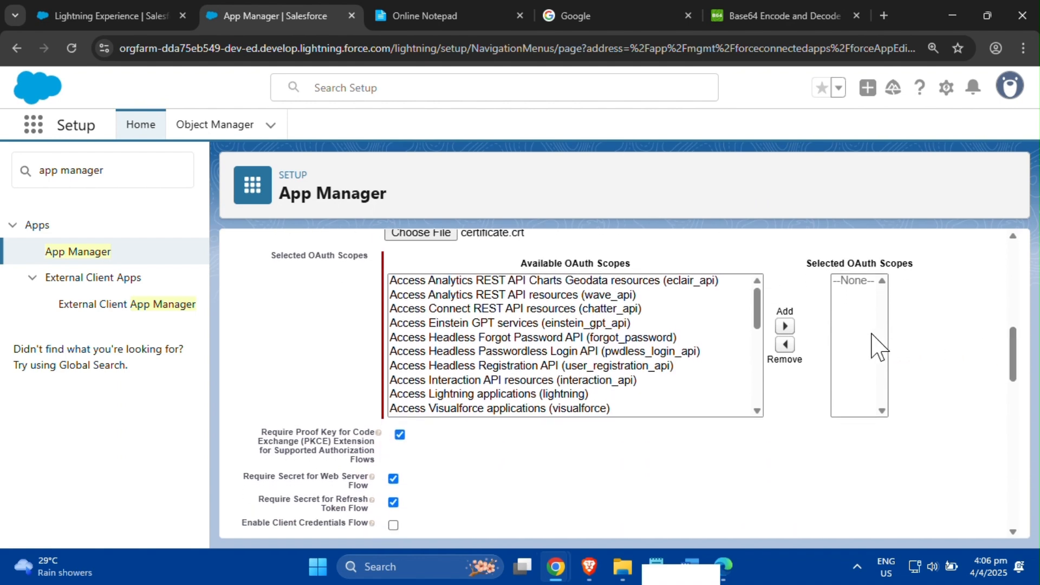
Add cdp_ingest_api, api and refresh_token/offline_access to the Selected OAuth Scopes
{"action": "left_click_drag", "start_coordinate": [759, 303], "coordinate": [760, 379]}
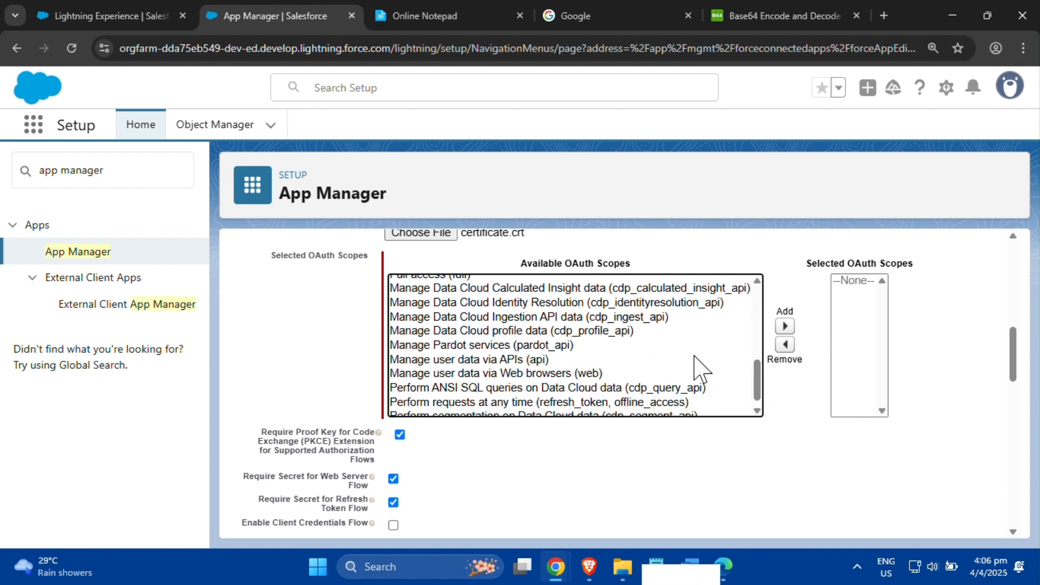
{"action": "left_click", "coordinate": [535, 317]}
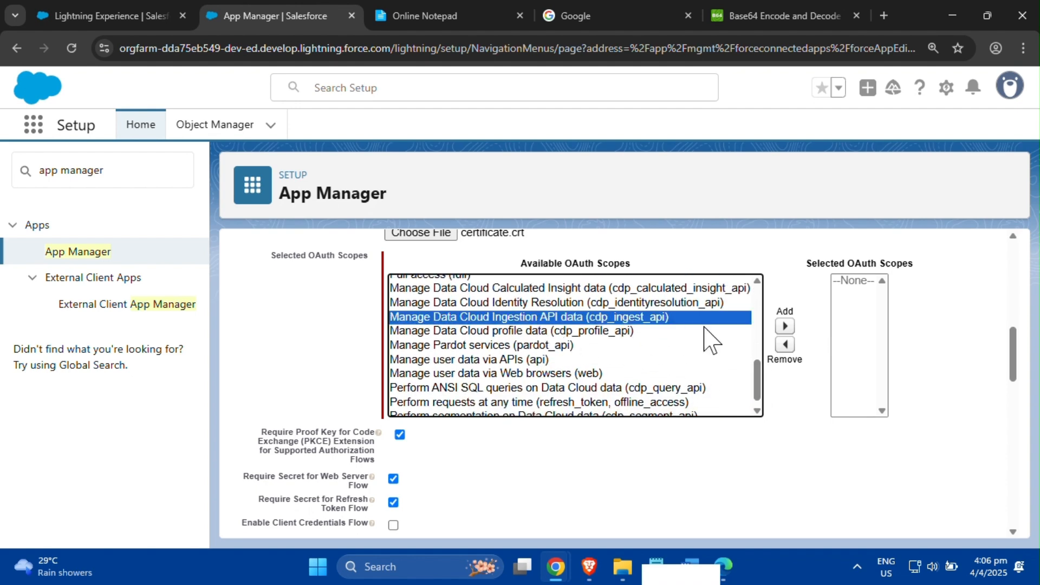
{"action": "left_click", "coordinate": [785, 326]}
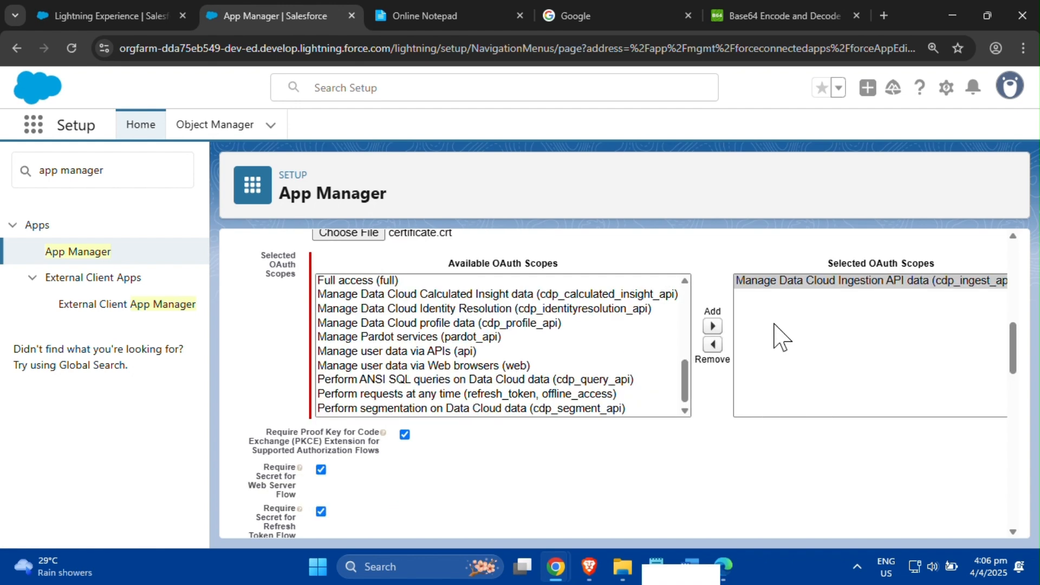
{"action": "left_click", "coordinate": [433, 352]}
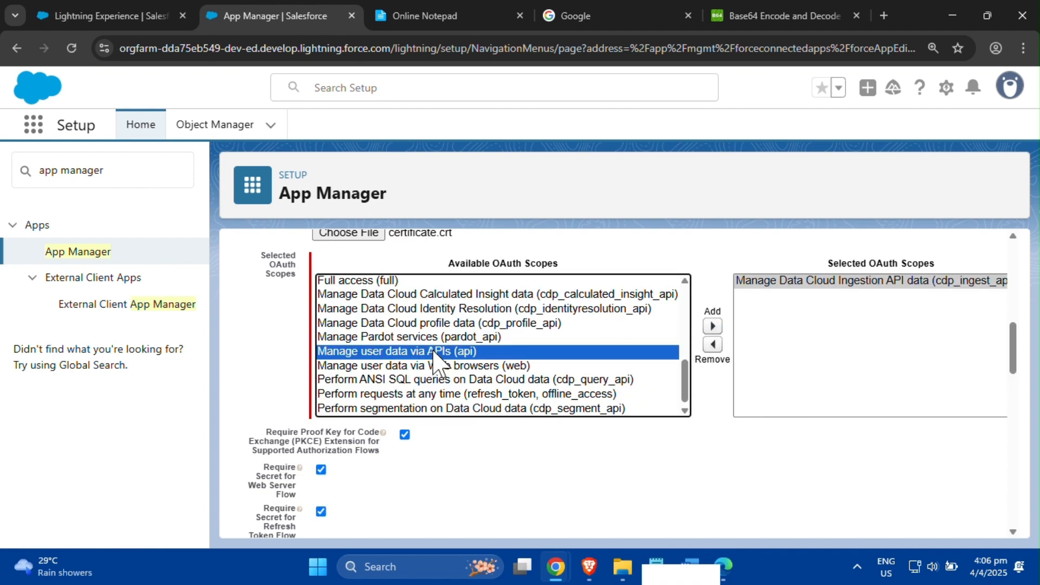
{"action": "left_click", "coordinate": [713, 327]}
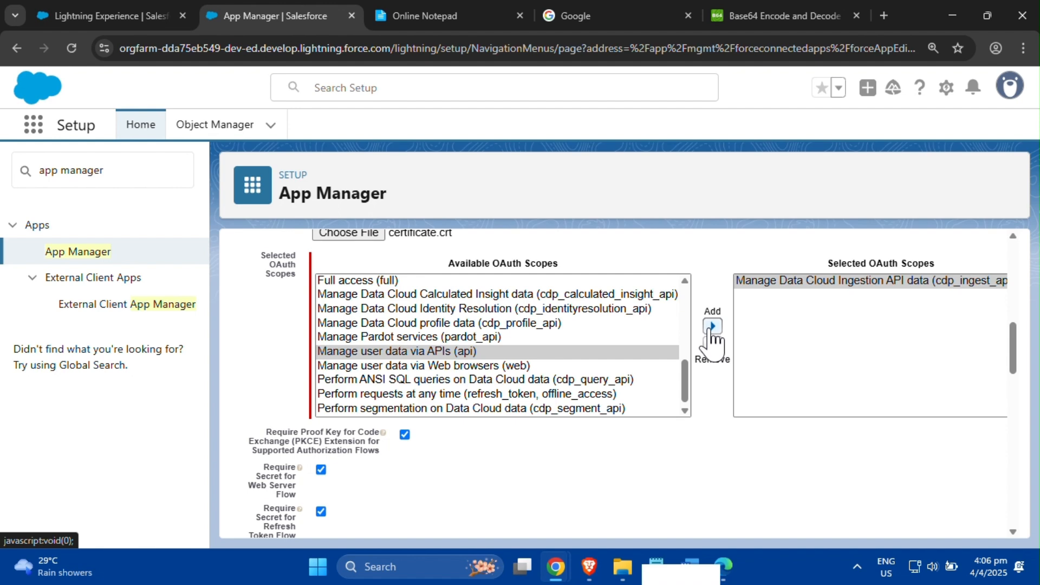
{"action": "left_click", "coordinate": [603, 395]}
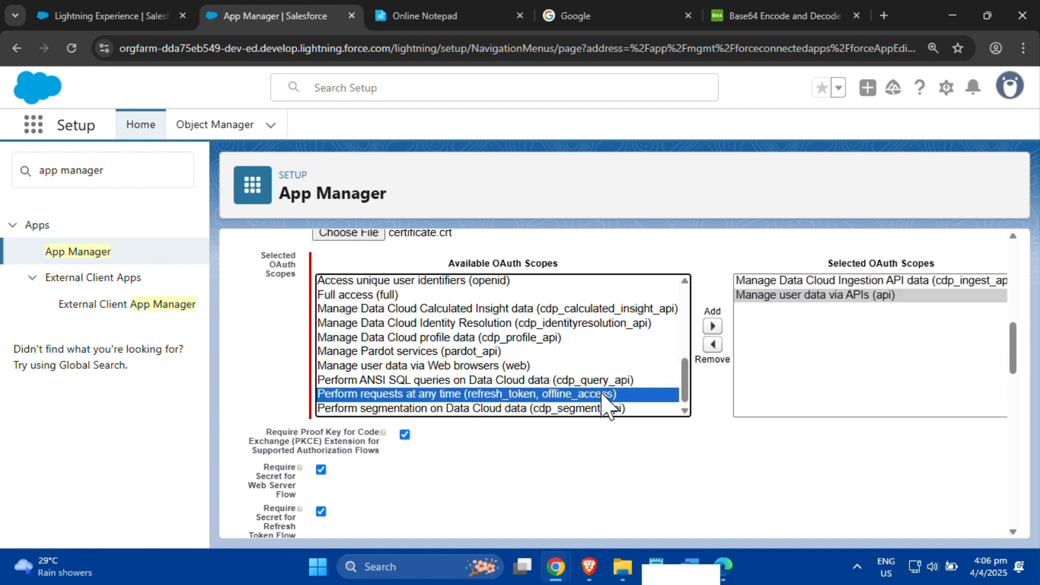
{"action": "left_click", "coordinate": [711, 326]}
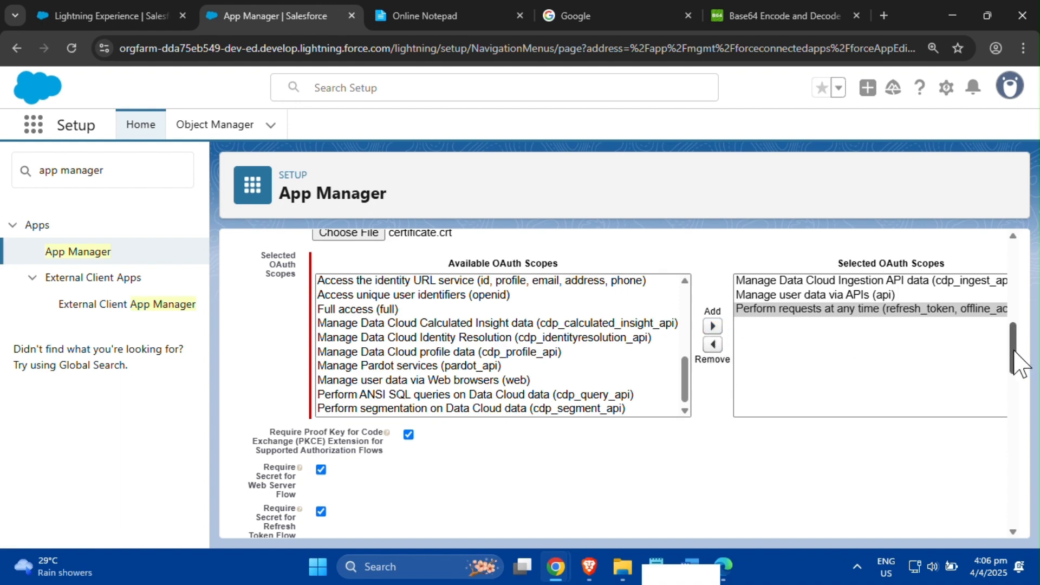
{"action": "left_click_drag", "start_coordinate": [1015, 353], "coordinate": [1012, 509]}
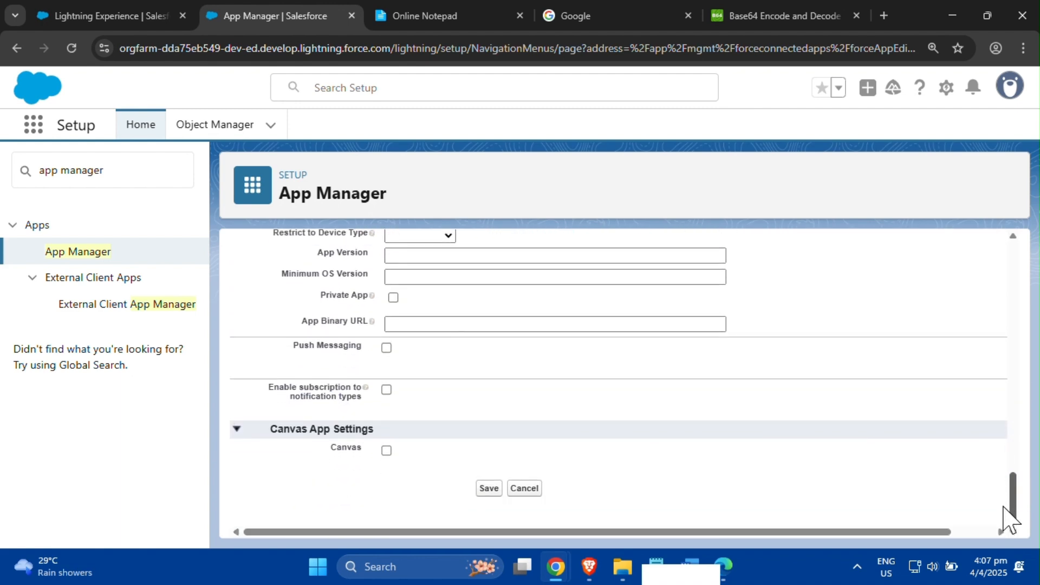
Save the connected app and continue past the 10-minute propagation notice
{"action": "left_click", "coordinate": [488, 490]}
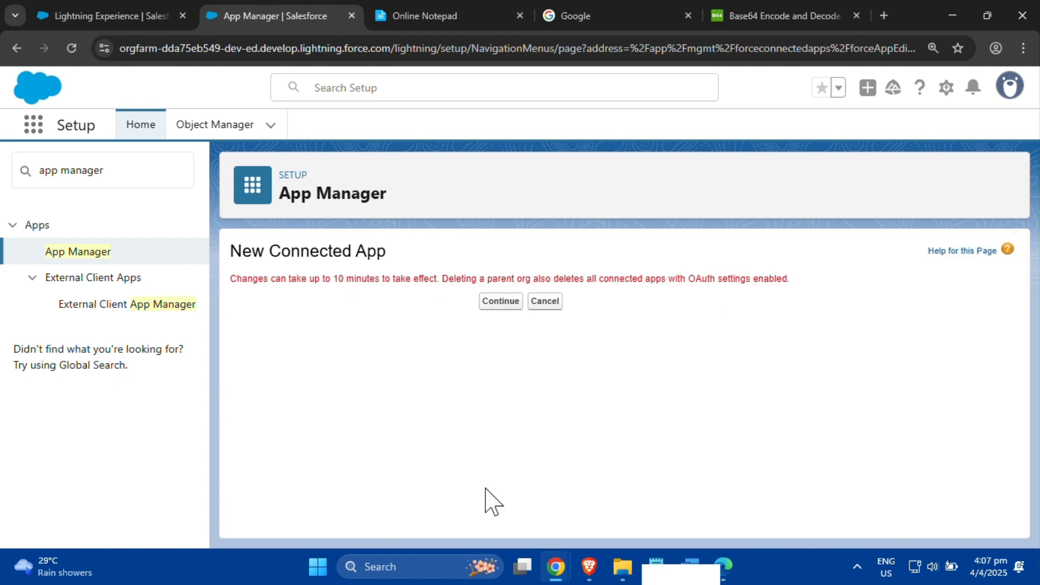
{"action": "left_click", "coordinate": [505, 302]}
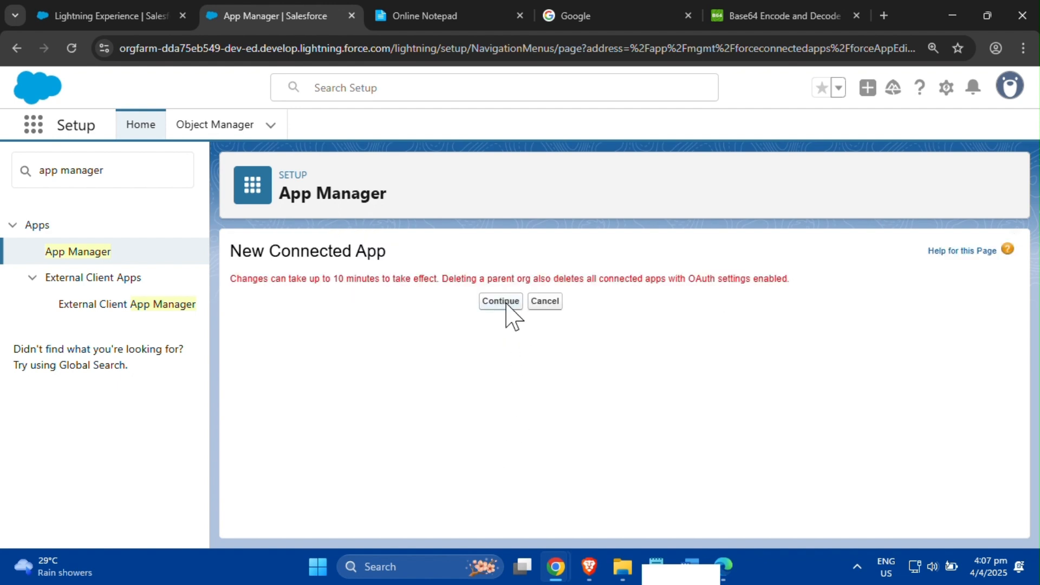
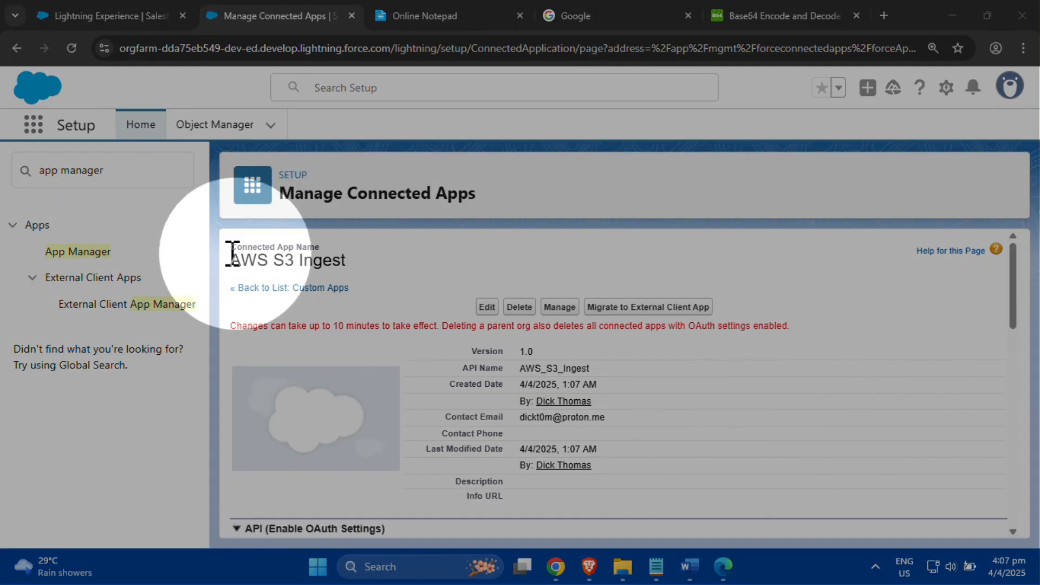
Switch on Allow OAuth Username-Password Flows under OAuth and OpenID Connect Settings and confirm the warning
{"action": "left_click", "coordinate": [136, 176]}
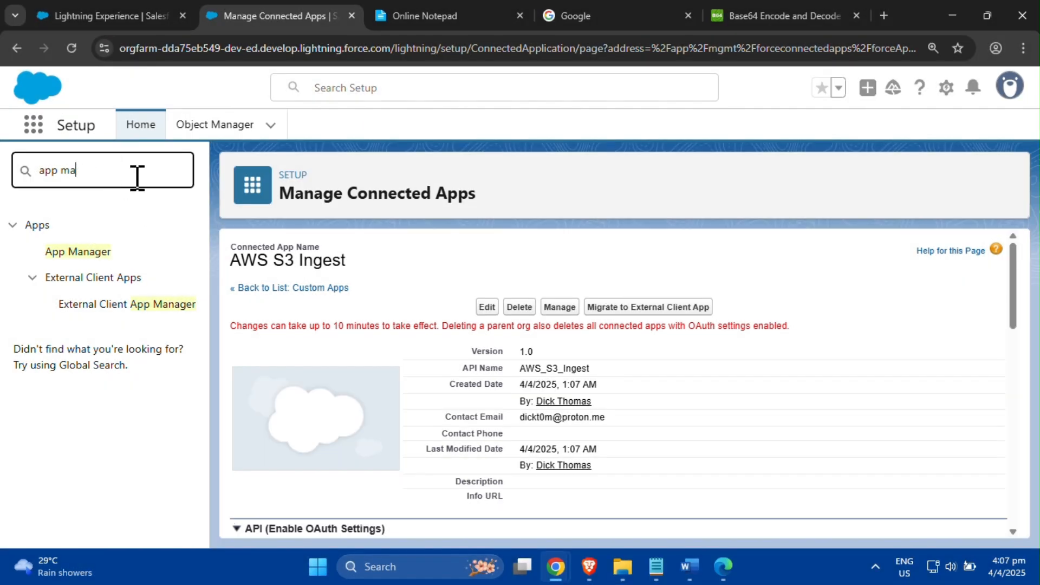
{"action": "key", "text": "BackSpace"}
{"action": "key", "text": "BackSpace"}
{"action": "type", "text": "oa"}
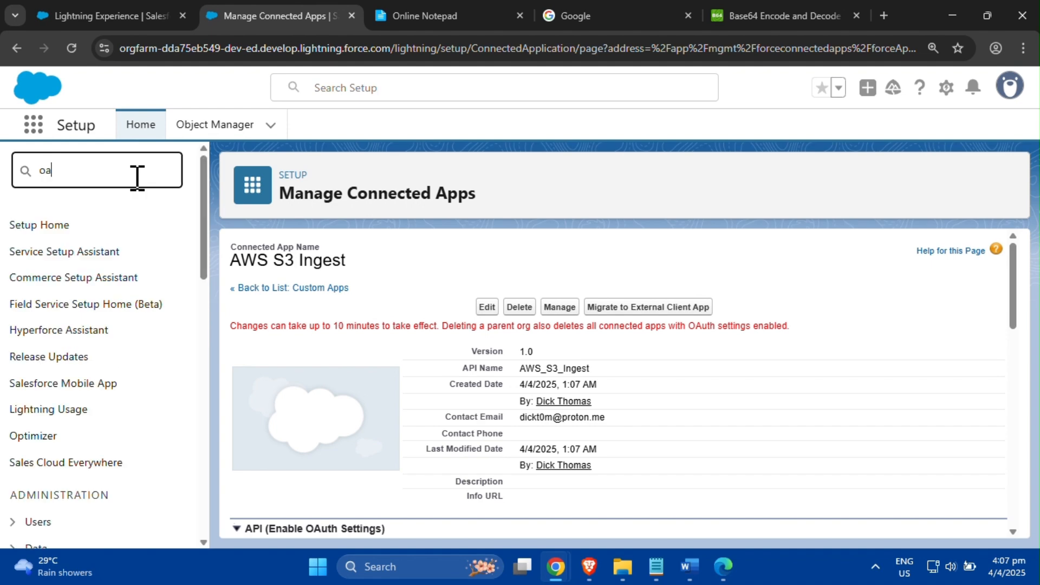
{"action": "type", "text": "uth"}
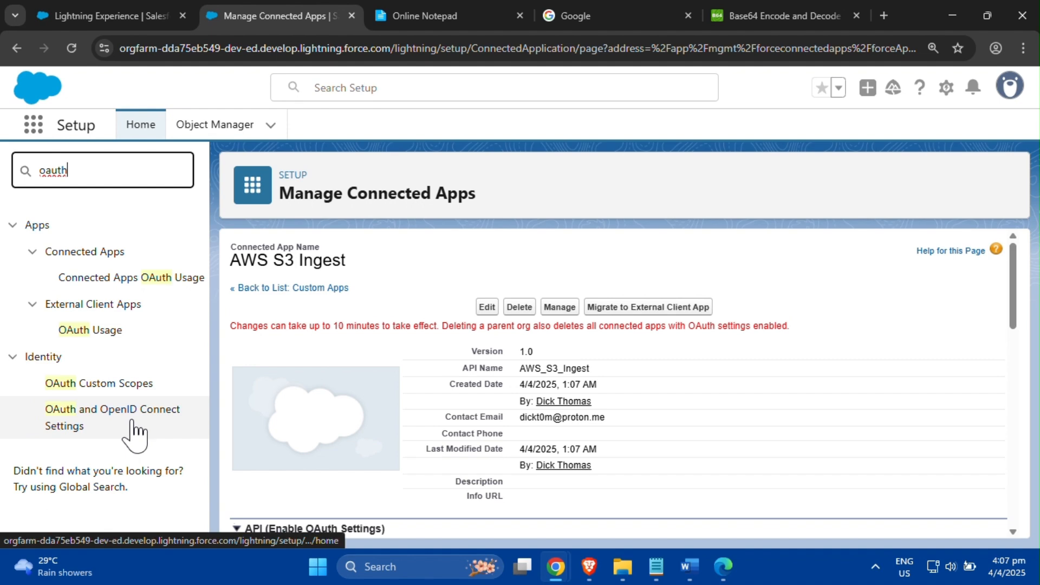
{"action": "left_click", "coordinate": [132, 428]}
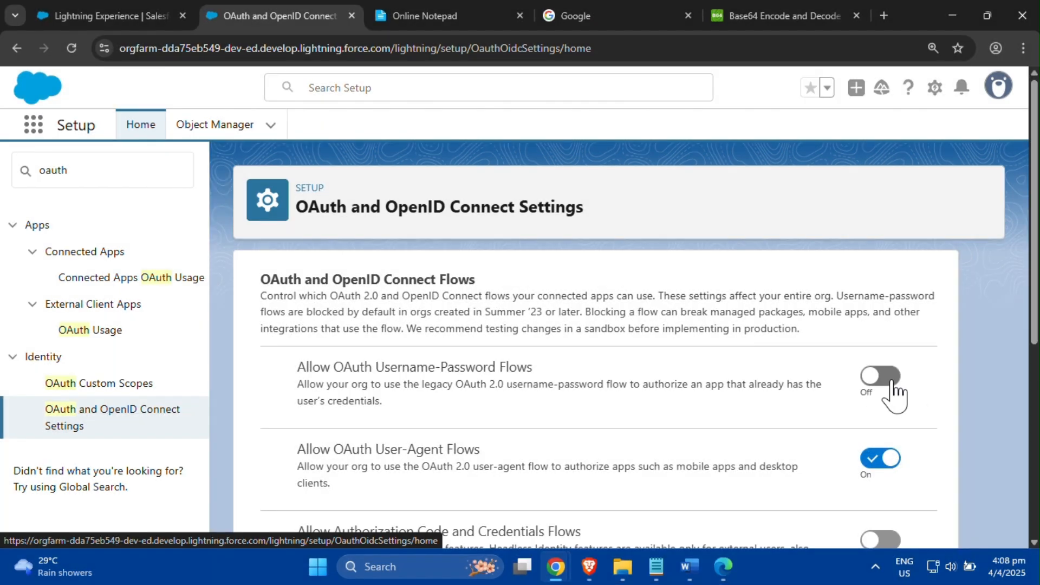
{"action": "left_click", "coordinate": [881, 376]}
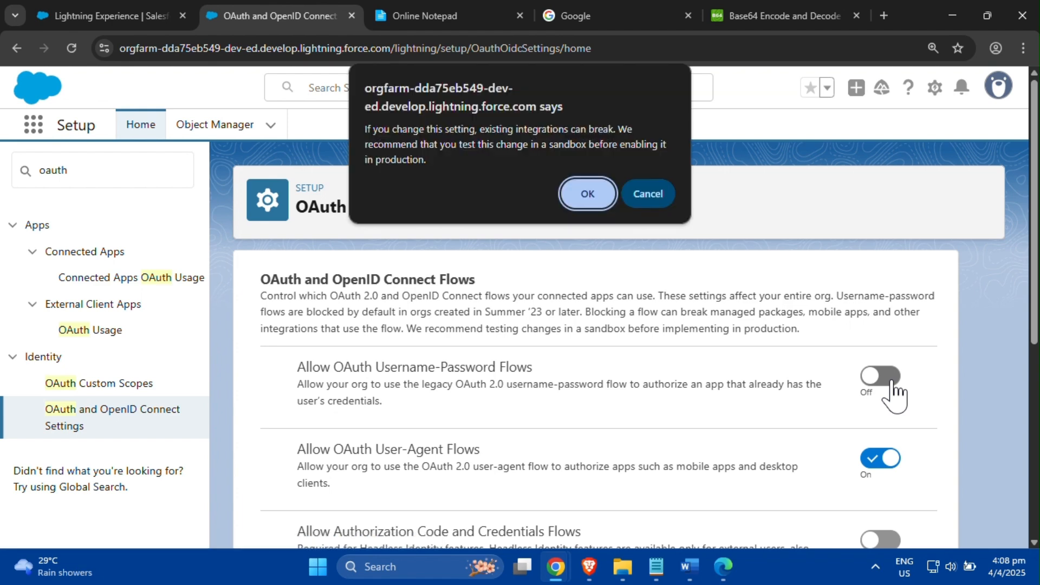
{"action": "left_click", "coordinate": [588, 194]}
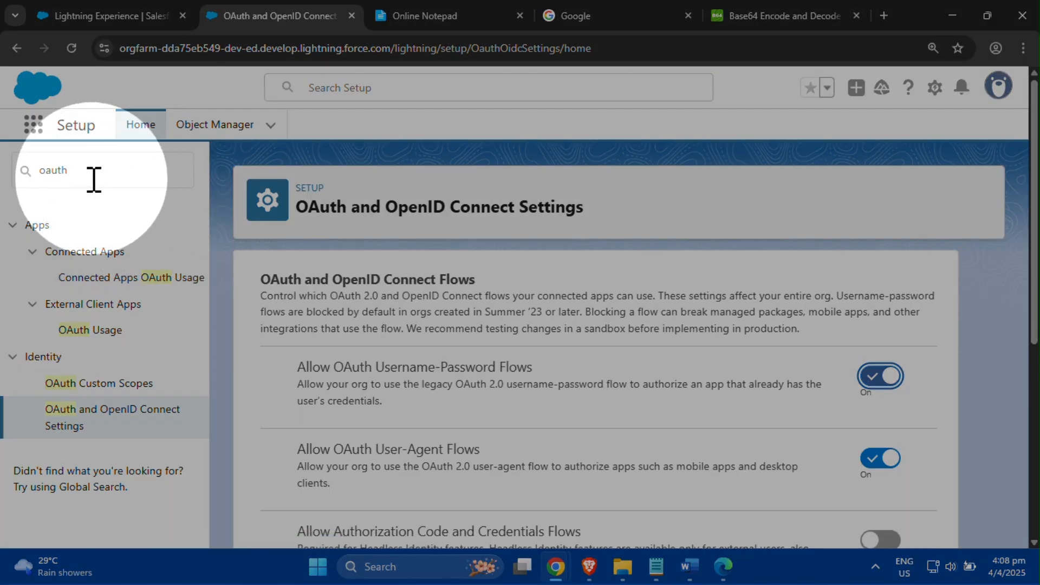
{"action": "left_click", "coordinate": [94, 179]}
{"action": "type", "text": "a"}
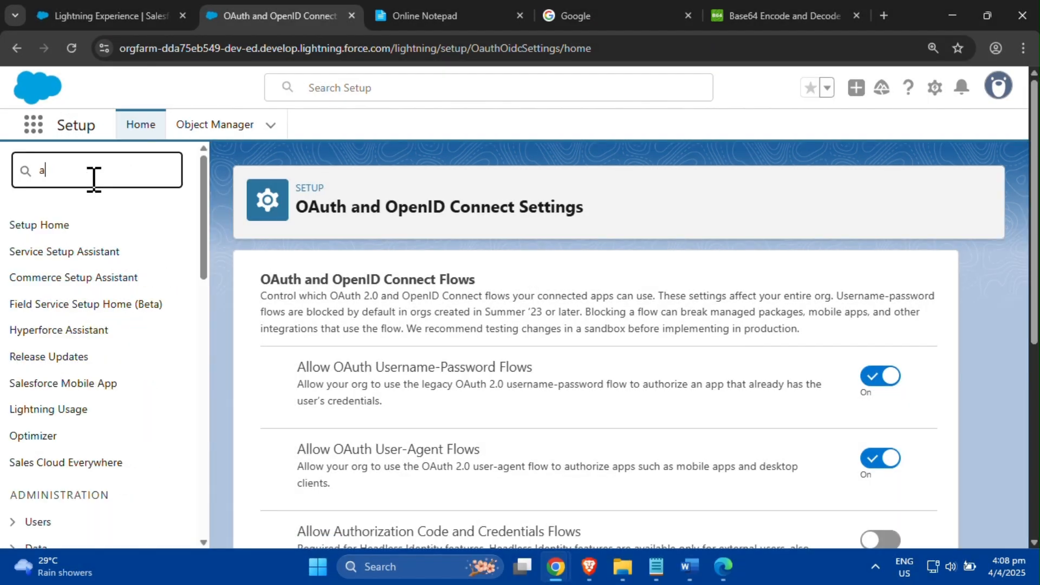
{"action": "type", "text": "pp manager"}
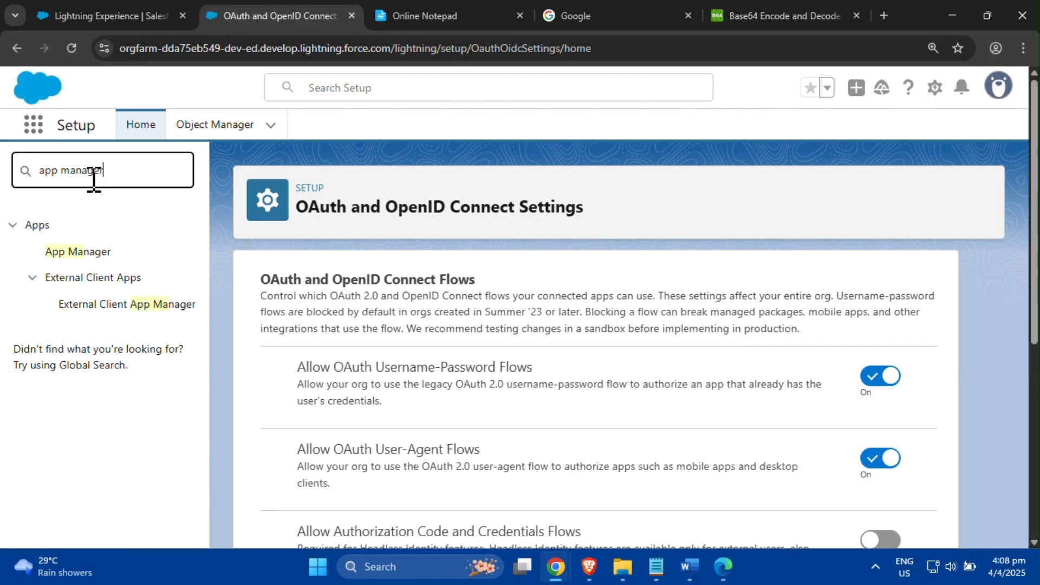
Set the AWS S3 Ingest app's IP Relaxation policy to Relax IP restrictions and save
{"action": "left_click", "coordinate": [103, 252]}
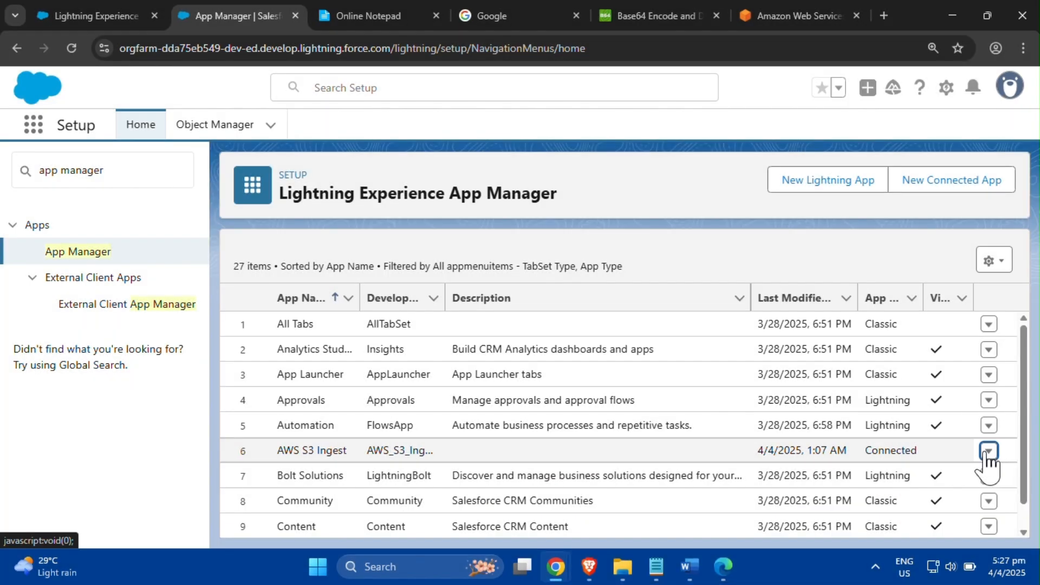
{"action": "left_click", "coordinate": [988, 453]}
{"action": "left_click", "coordinate": [960, 423]}
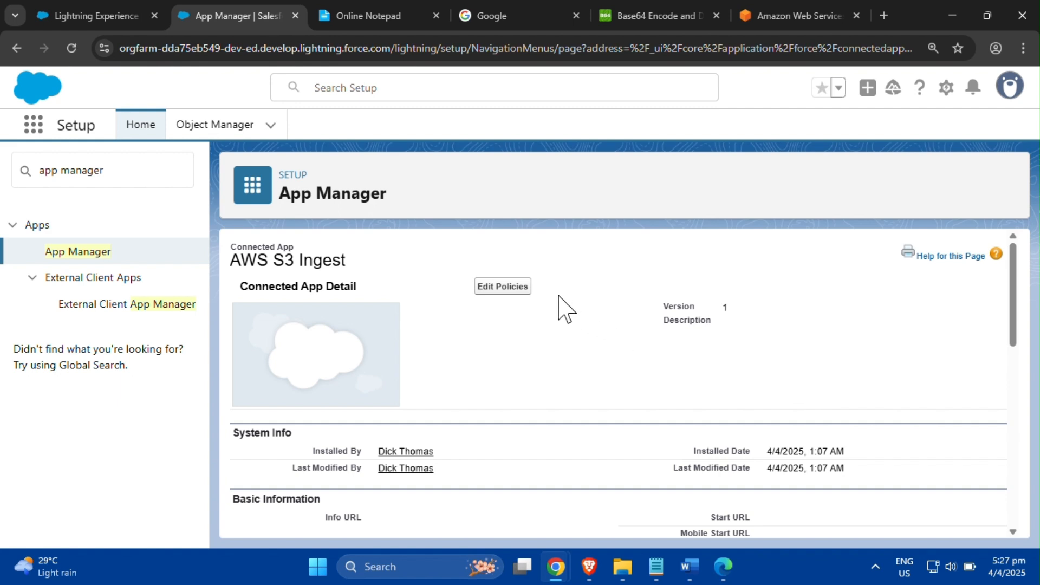
{"action": "left_click", "coordinate": [505, 292]}
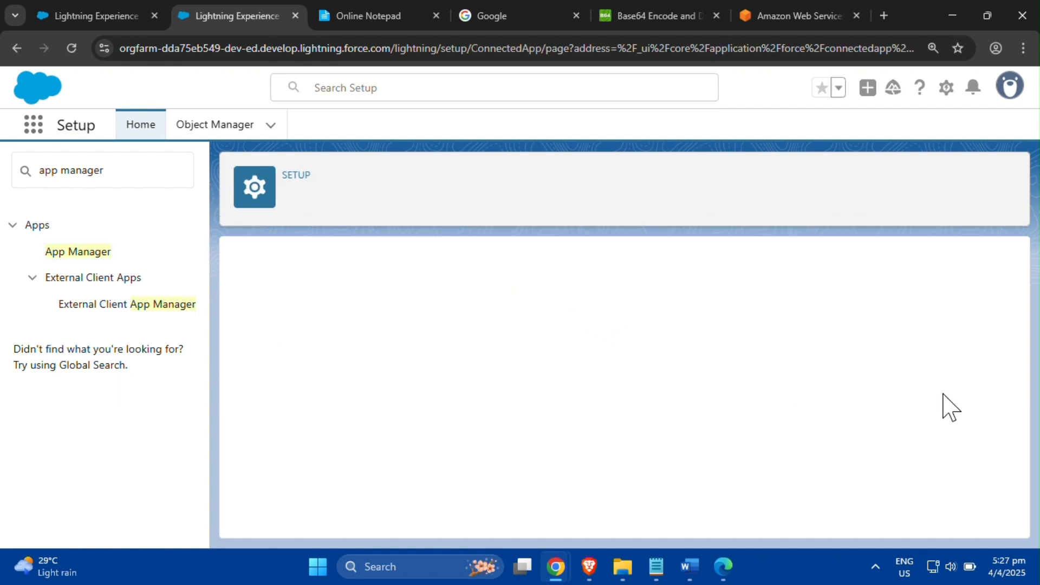
{"action": "left_click_drag", "start_coordinate": [1014, 342], "coordinate": [1015, 417]}
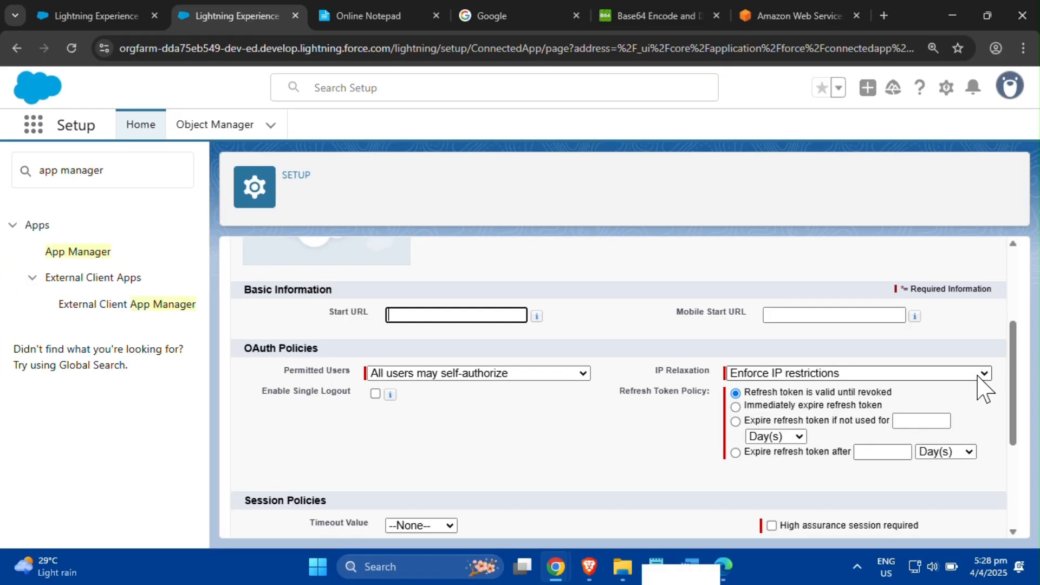
{"action": "left_click", "coordinate": [984, 375]}
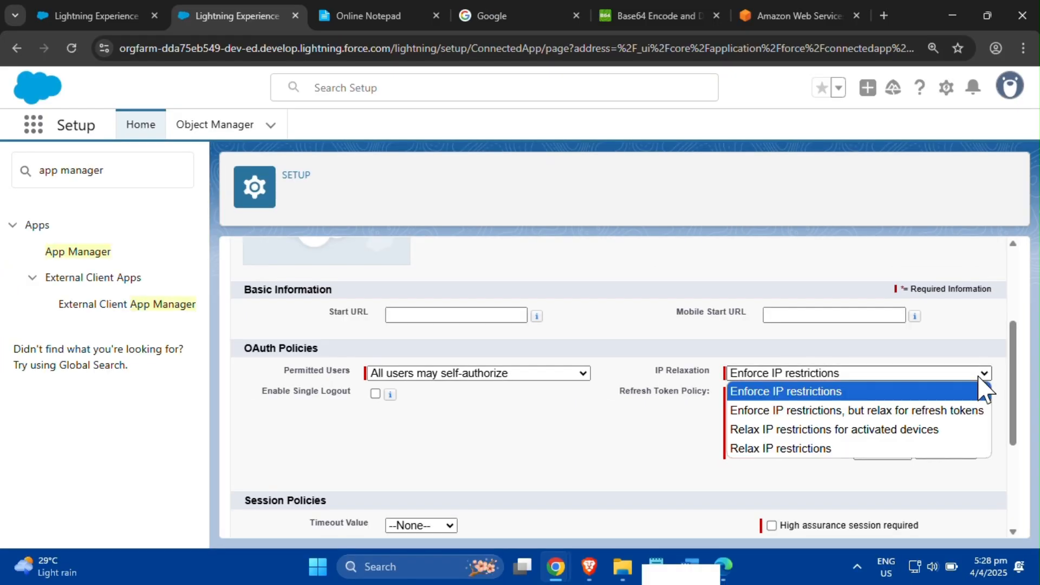
{"action": "left_click", "coordinate": [973, 449]}
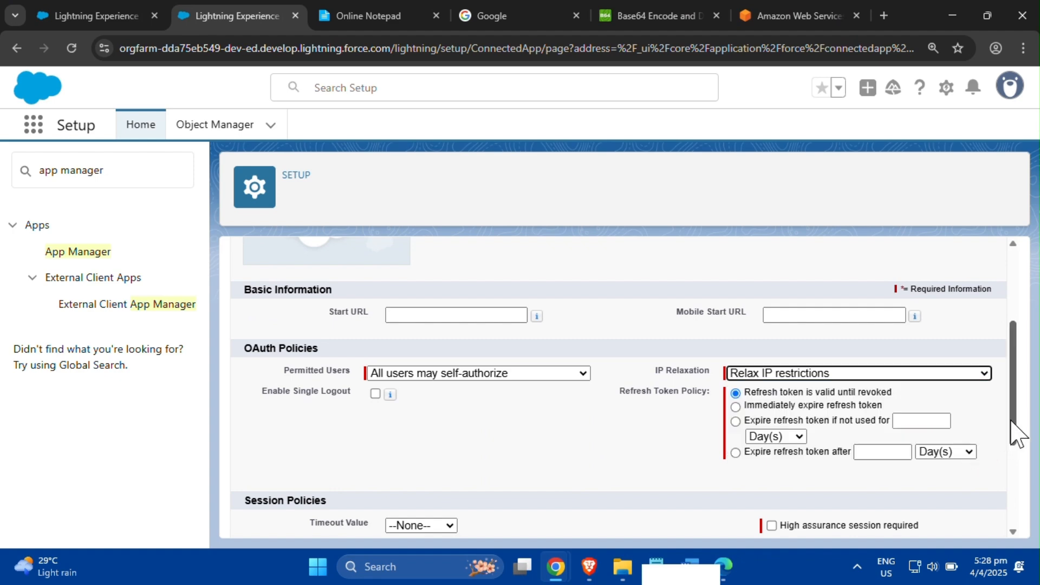
{"action": "left_click_drag", "start_coordinate": [1018, 430], "coordinate": [1035, 517]}
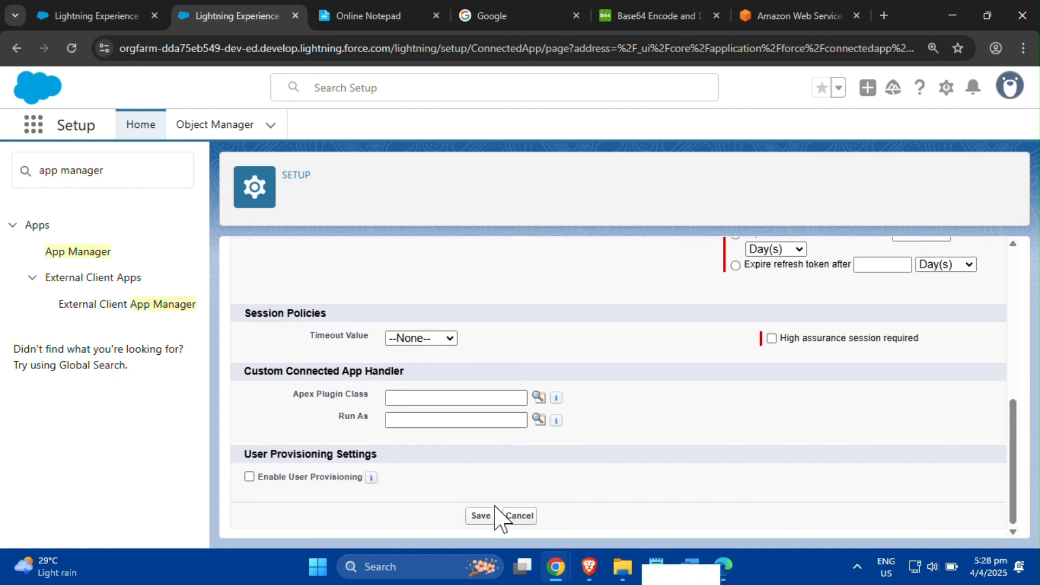
{"action": "left_click", "coordinate": [480, 517]}
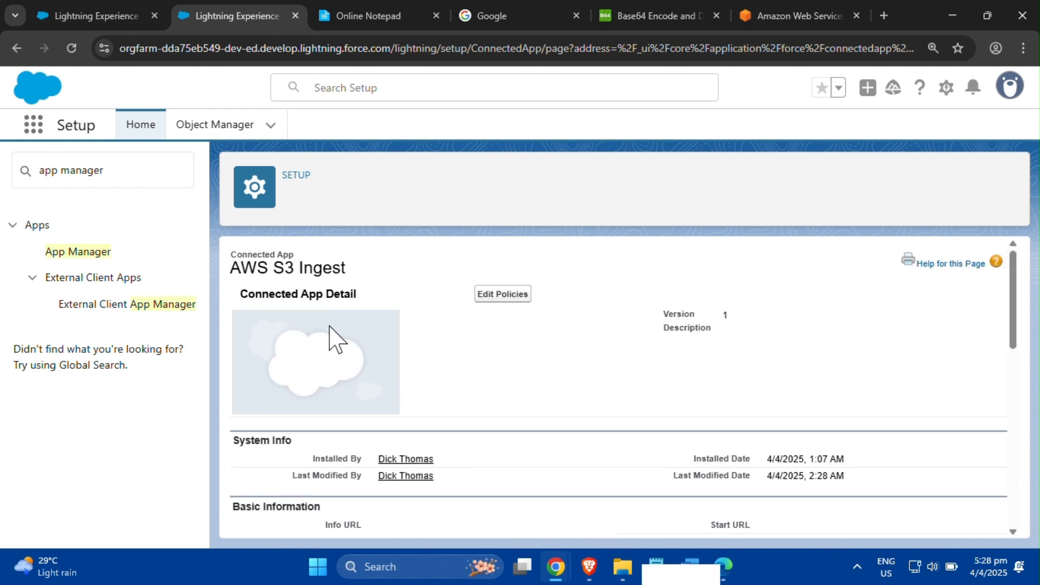
{"action": "left_click", "coordinate": [91, 256]}
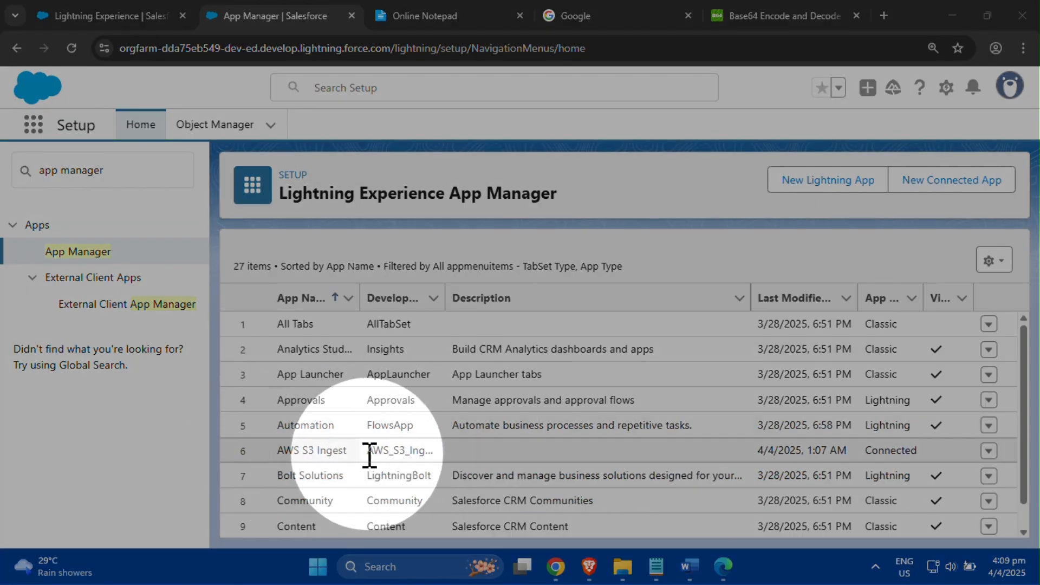
Reveal AWS S3 Ingest's consumer key and secret by verifying with the emailed code
{"action": "left_click", "coordinate": [991, 453]}
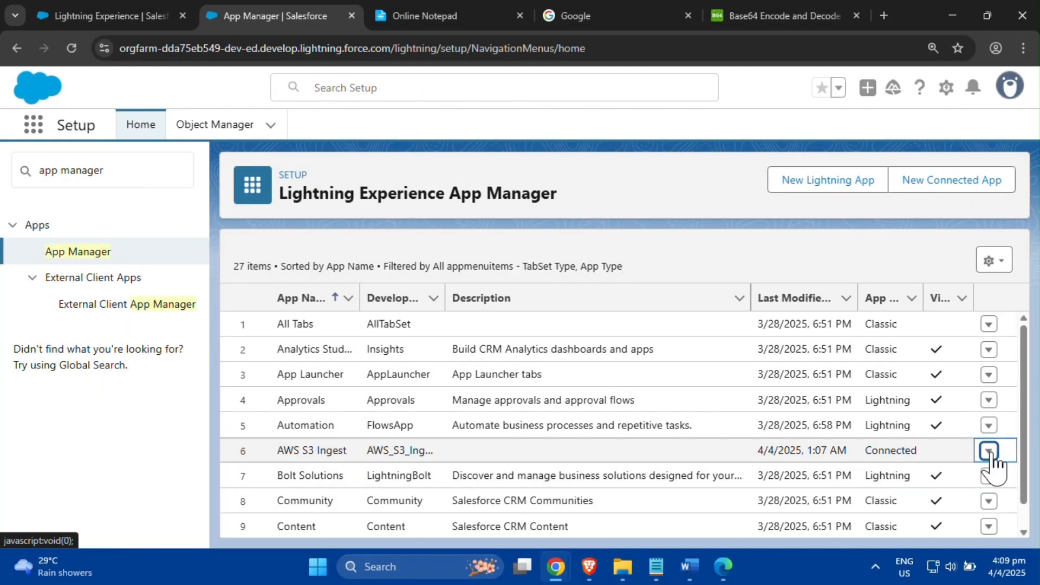
{"action": "left_click", "coordinate": [968, 371]}
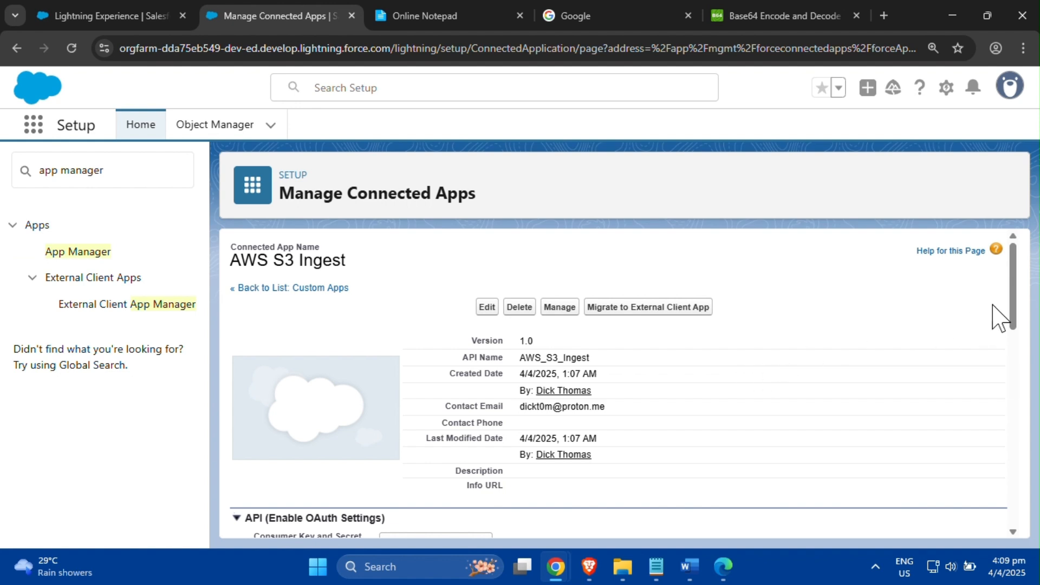
{"action": "left_click_drag", "start_coordinate": [1015, 288], "coordinate": [1008, 359]}
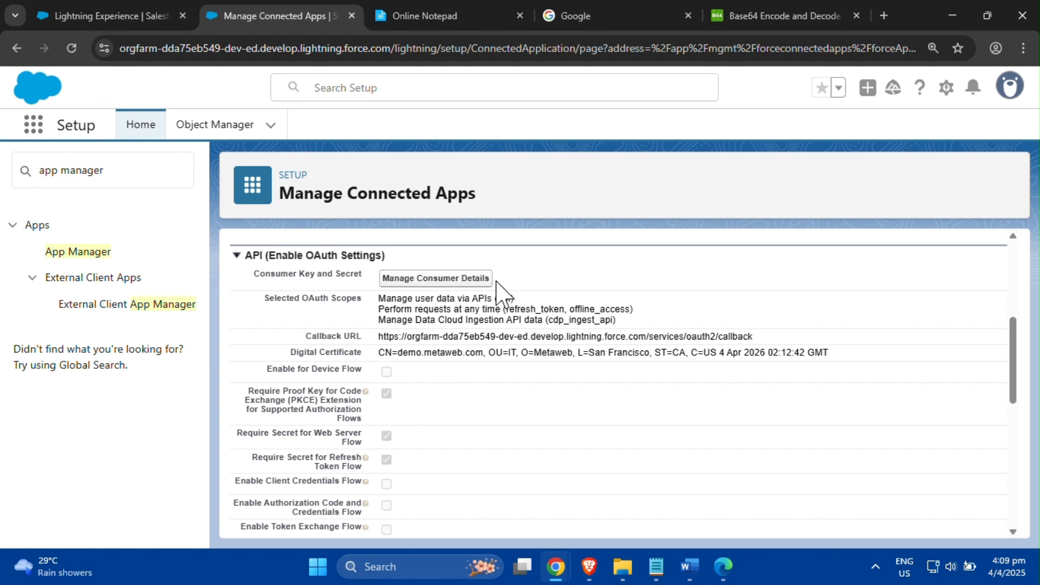
{"action": "left_click", "coordinate": [454, 277]}
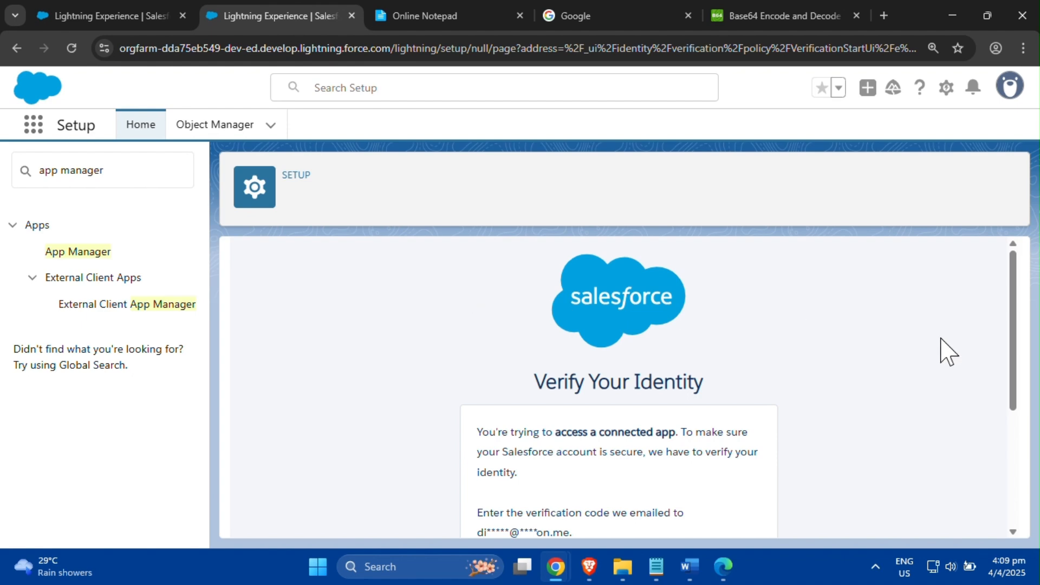
{"action": "left_click_drag", "start_coordinate": [1013, 348], "coordinate": [1013, 414]}
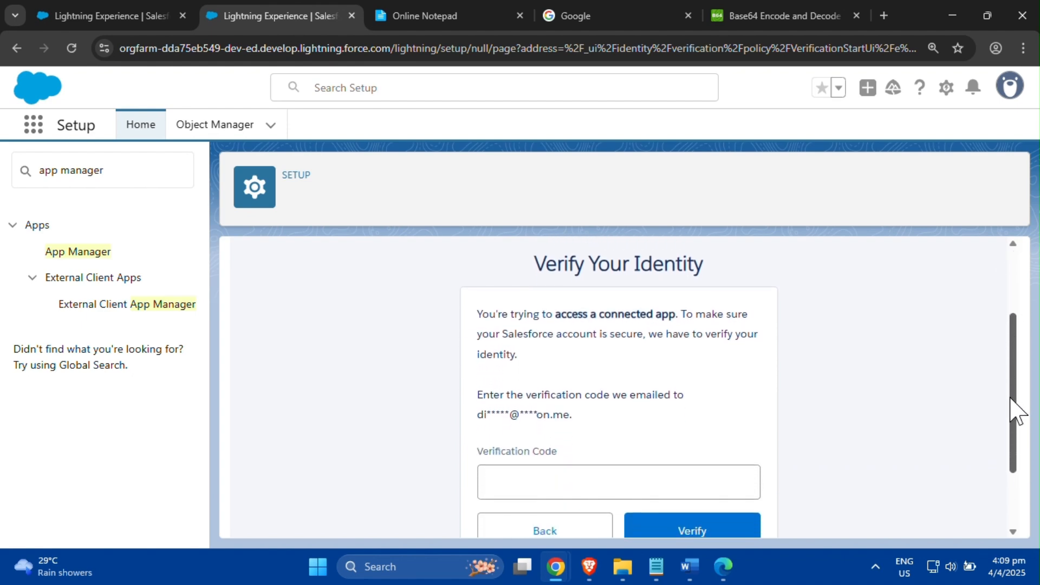
{"action": "left_click", "coordinate": [581, 480]}
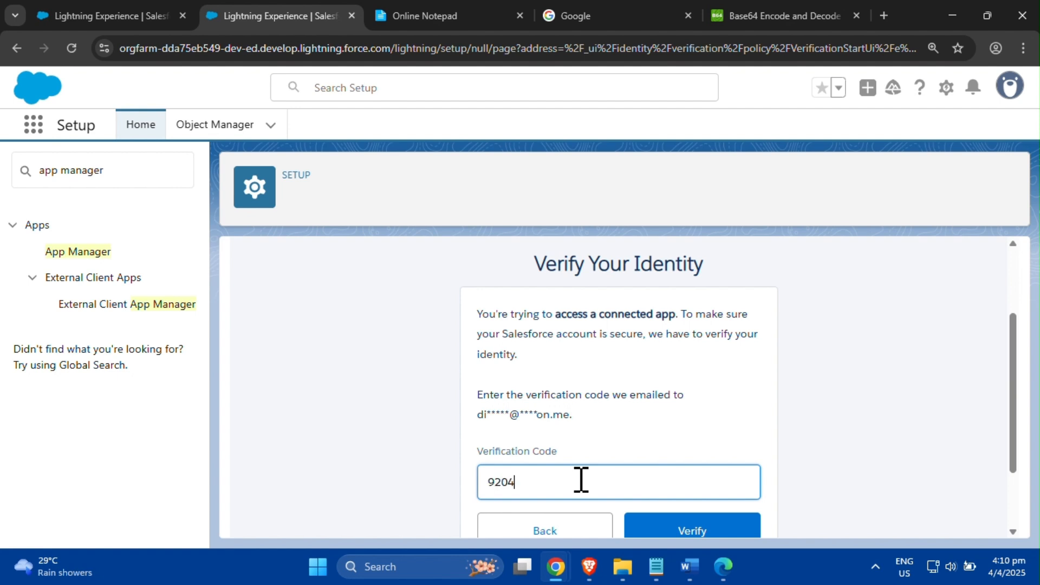
{"action": "left_click", "coordinate": [703, 532]}
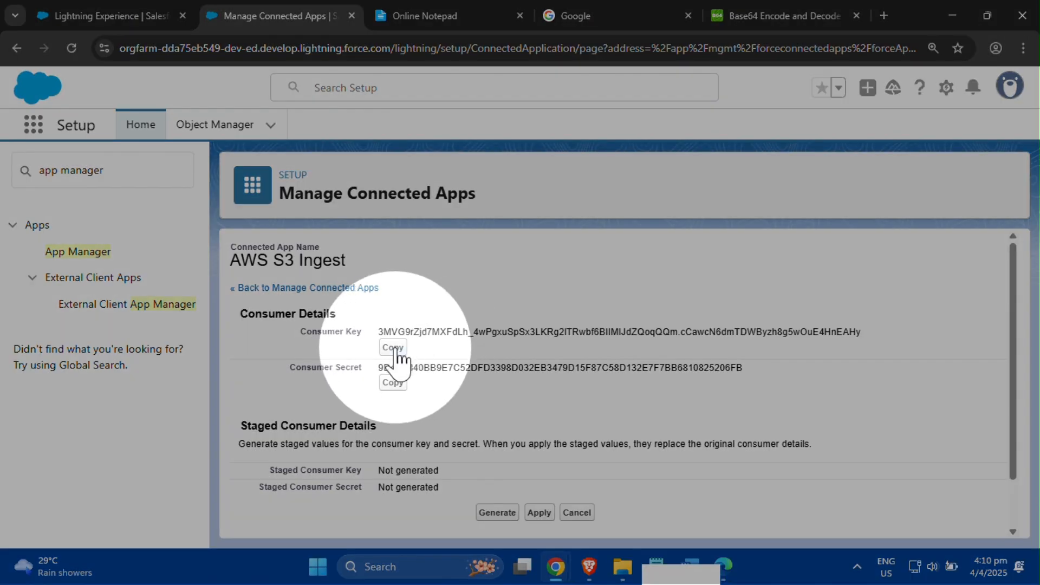
Paste the copied consumer key under [YOUR_CONSUMER_KEY] in Online Notepad
{"action": "left_click", "coordinate": [394, 349]}
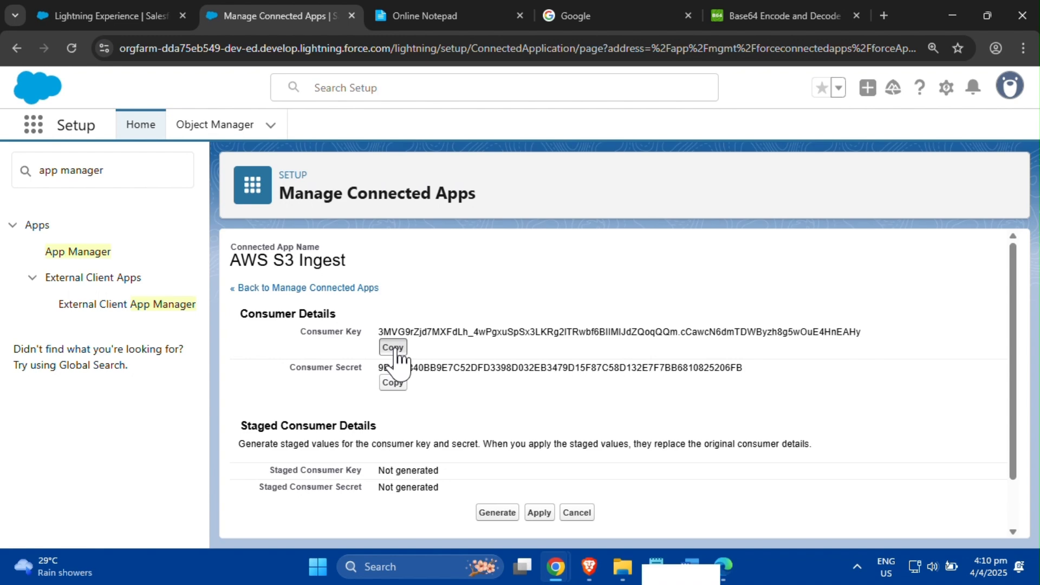
{"action": "left_click", "coordinate": [454, 17]}
{"action": "left_click", "coordinate": [343, 299]}
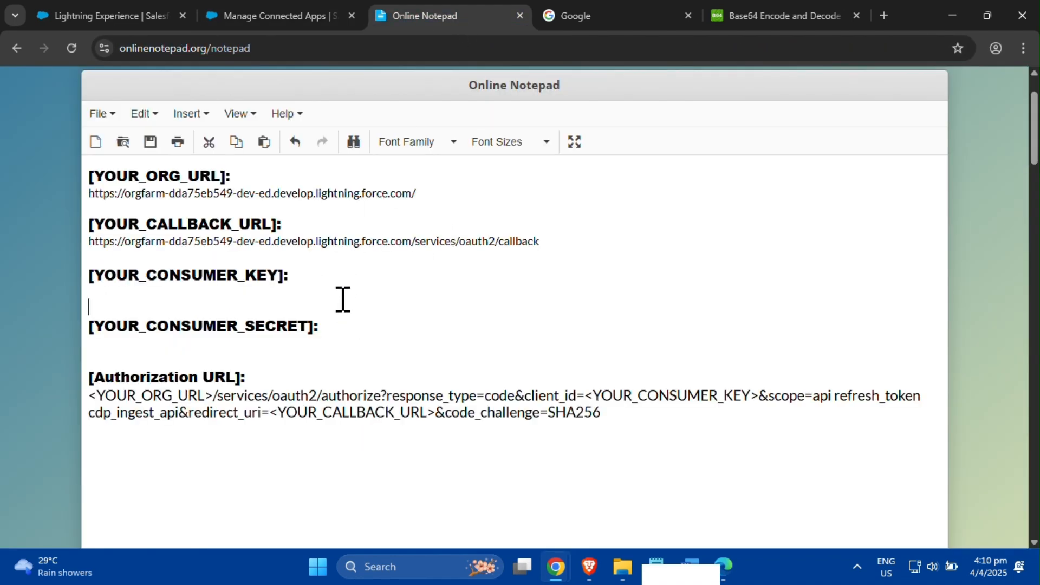
{"action": "left_click", "coordinate": [345, 294]}
{"action": "key", "text": "ctrl+v"}
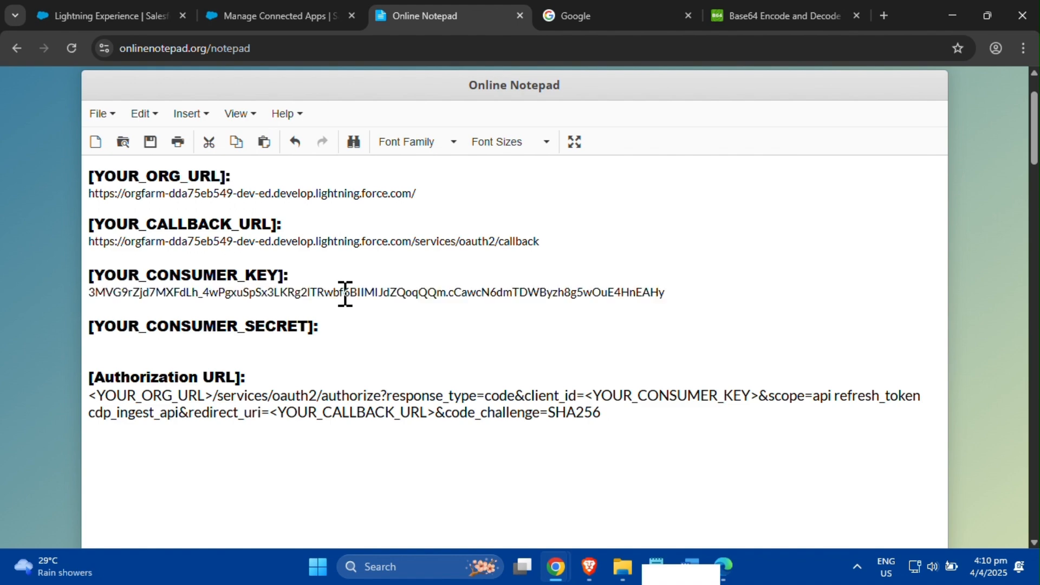
Copy the consumer secret and paste it under [YOUR_CONSUMER_SECRET]
{"action": "left_click", "coordinate": [278, 19]}
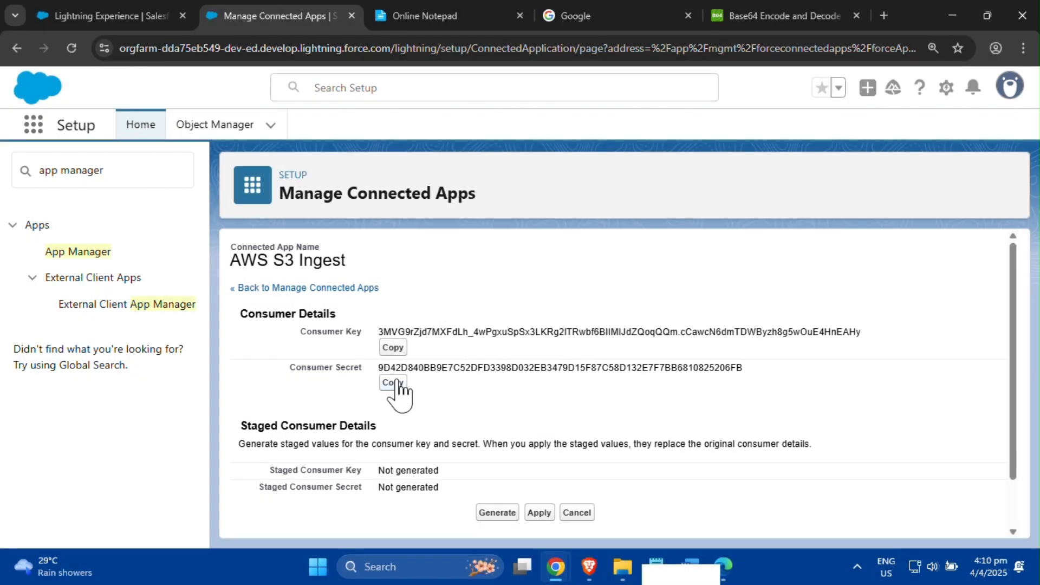
{"action": "left_click", "coordinate": [394, 383]}
{"action": "left_click", "coordinate": [446, 16]}
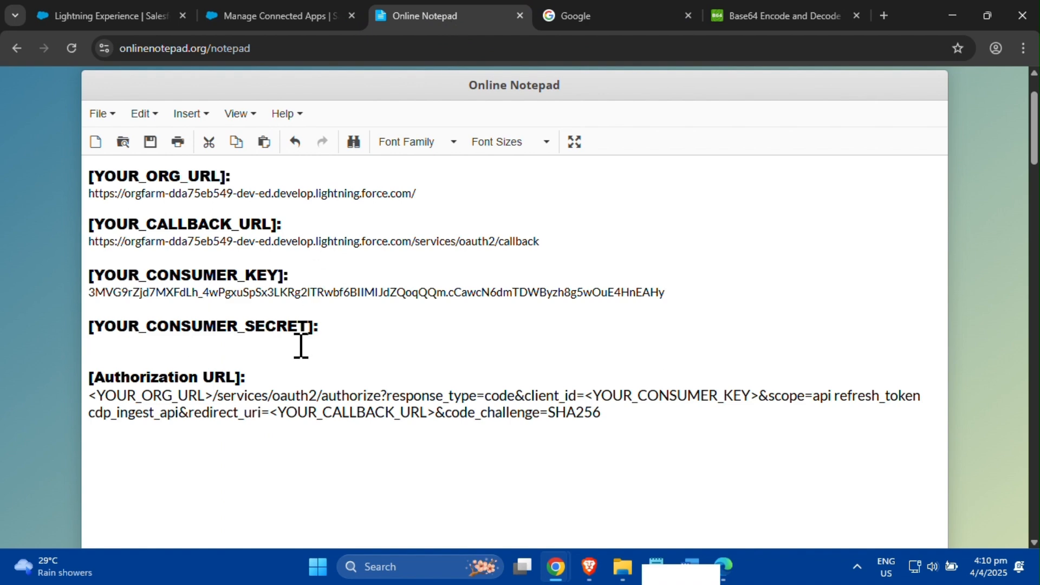
{"action": "key", "text": "ctrl+v"}
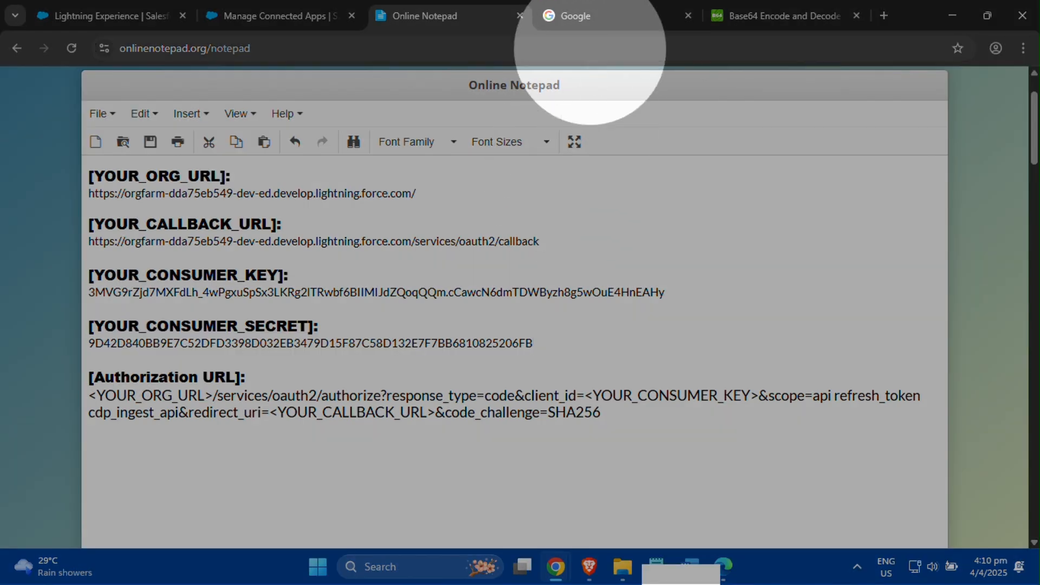
Replace <YOUR_ORG_URL> in the Authorization URL with the copied org URL
{"action": "left_click", "coordinate": [600, 20]}
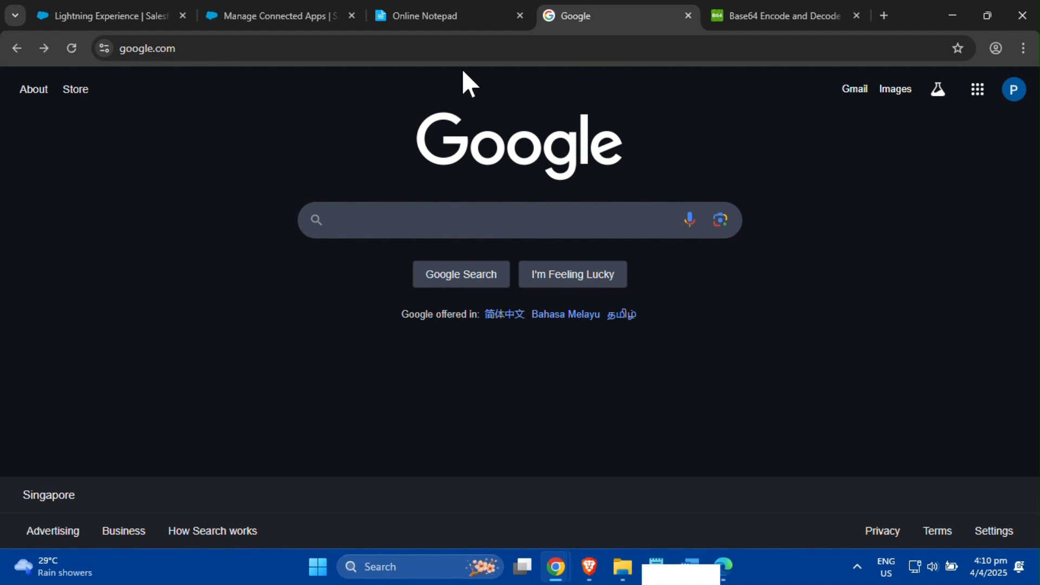
{"action": "left_click", "coordinate": [451, 31]}
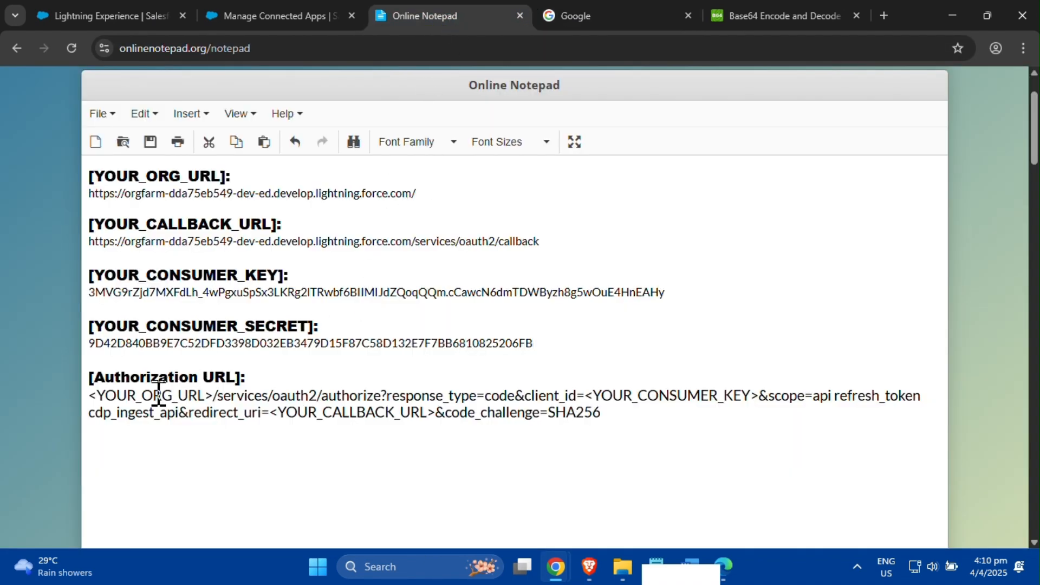
{"action": "left_click_drag", "start_coordinate": [89, 396], "coordinate": [632, 411]}
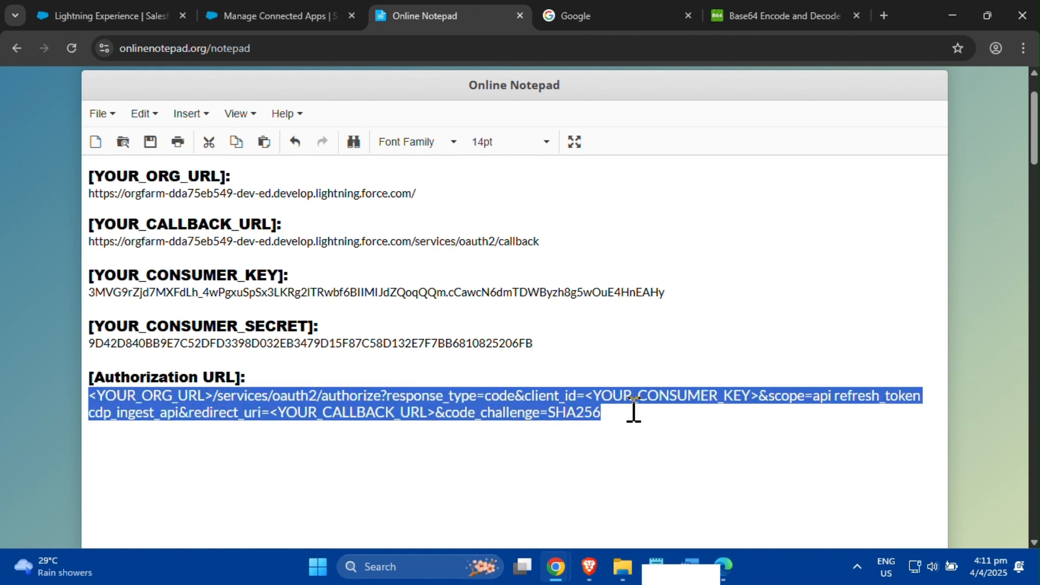
{"action": "left_click", "coordinate": [525, 444]}
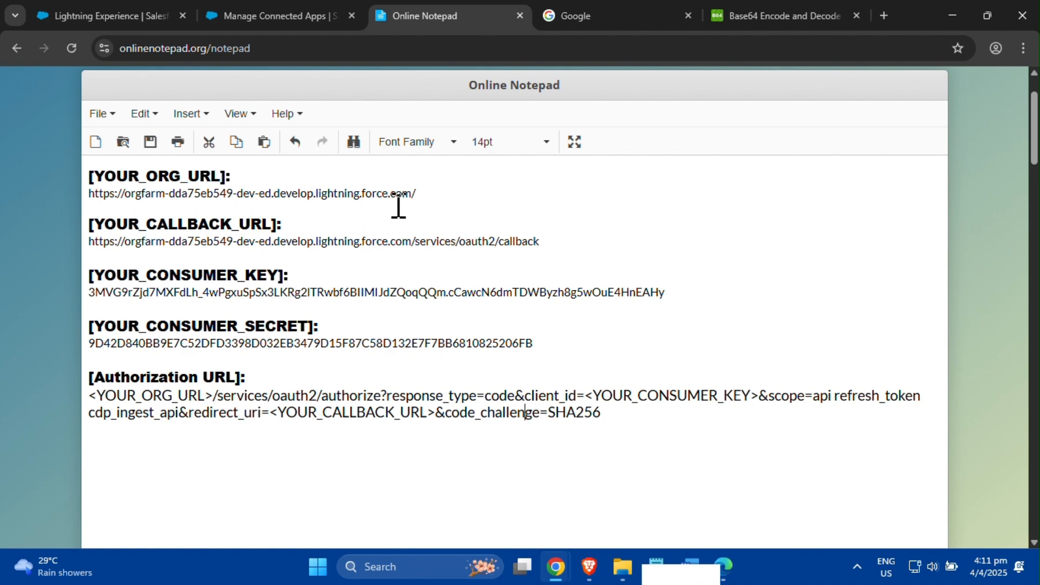
{"action": "left_click_drag", "start_coordinate": [422, 194], "coordinate": [93, 203]}
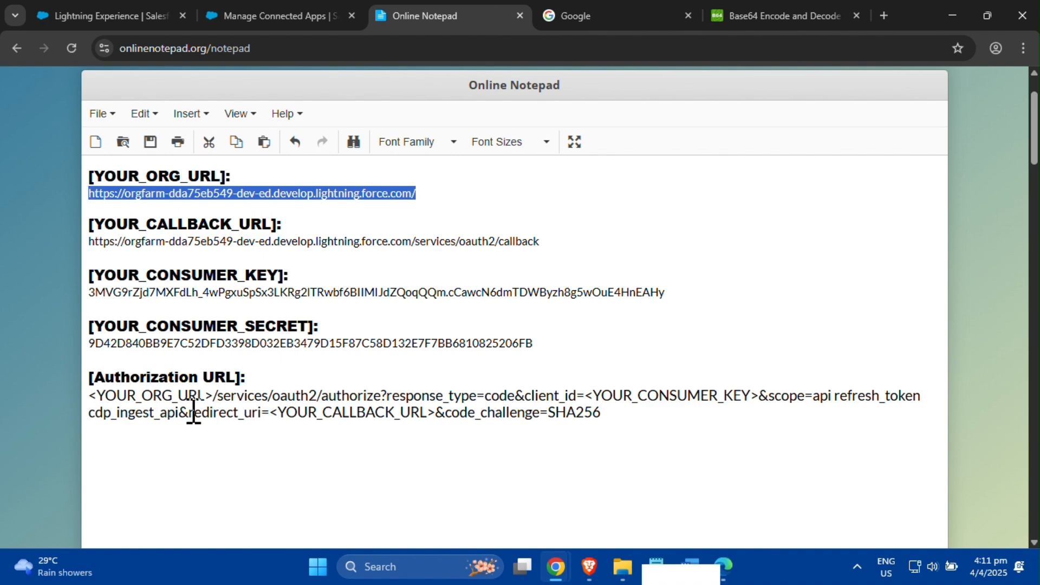
{"action": "left_click_drag", "start_coordinate": [90, 396], "coordinate": [214, 395]}
{"action": "key", "text": "BackSpace"}
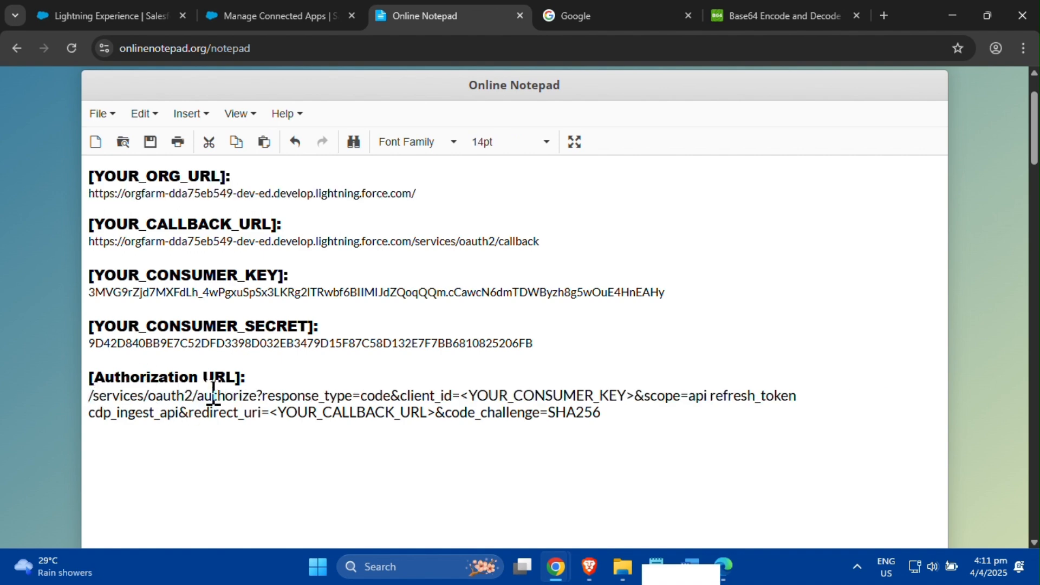
{"action": "type", "text": "https://orgfarm-dda75eb549-dev-ed.develop.lightning.force.com/"}
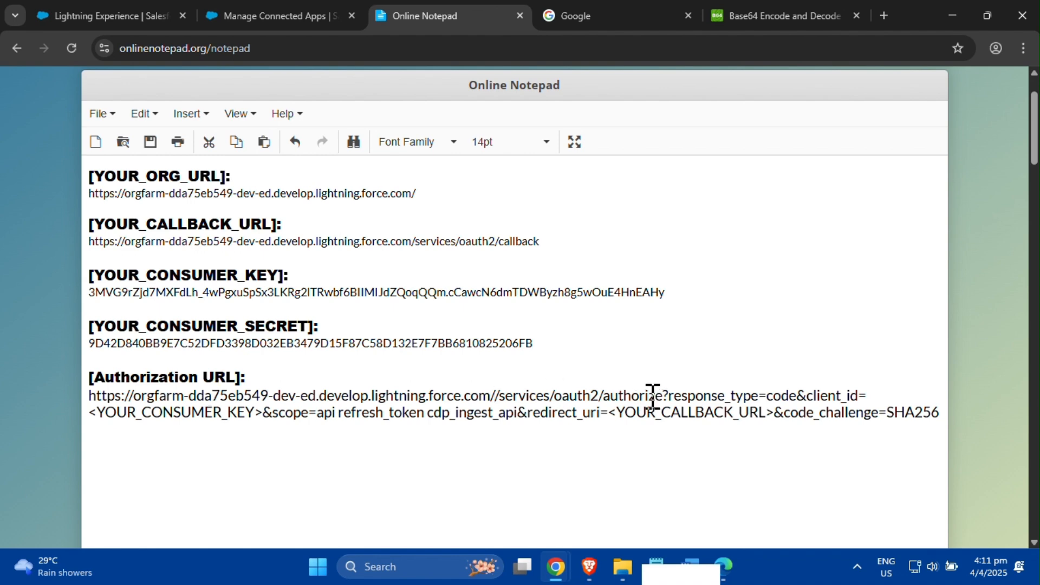
Replace <YOUR_CONSUMER_KEY> in the Authorization URL with the consumer key
{"action": "left_click", "coordinate": [116, 417]}
{"action": "left_click_drag", "start_coordinate": [92, 293], "coordinate": [360, 290]}
{"action": "left_click_drag", "start_coordinate": [639, 278], "coordinate": [667, 290]}
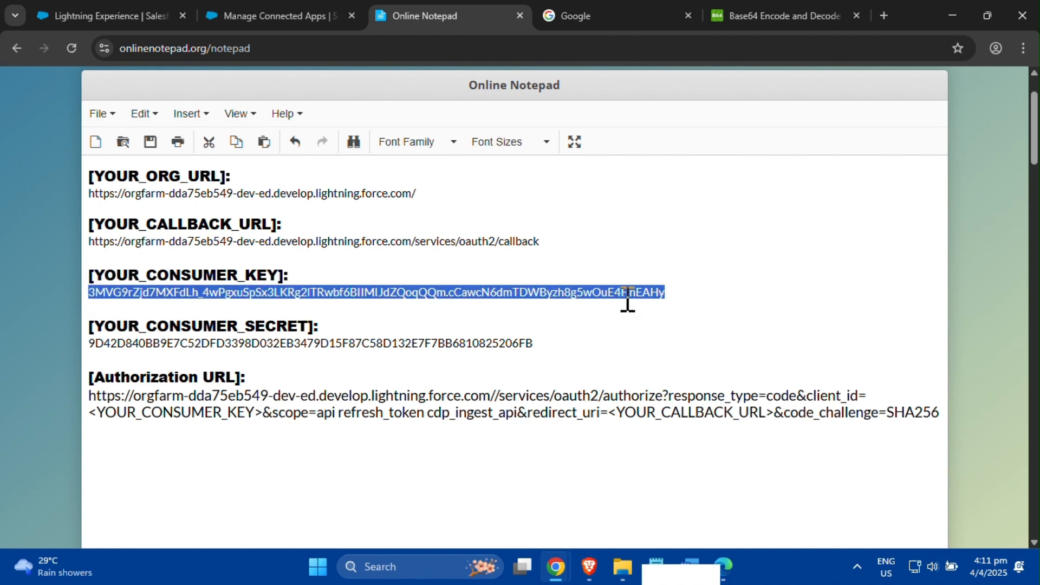
{"action": "left_click", "coordinate": [90, 415]}
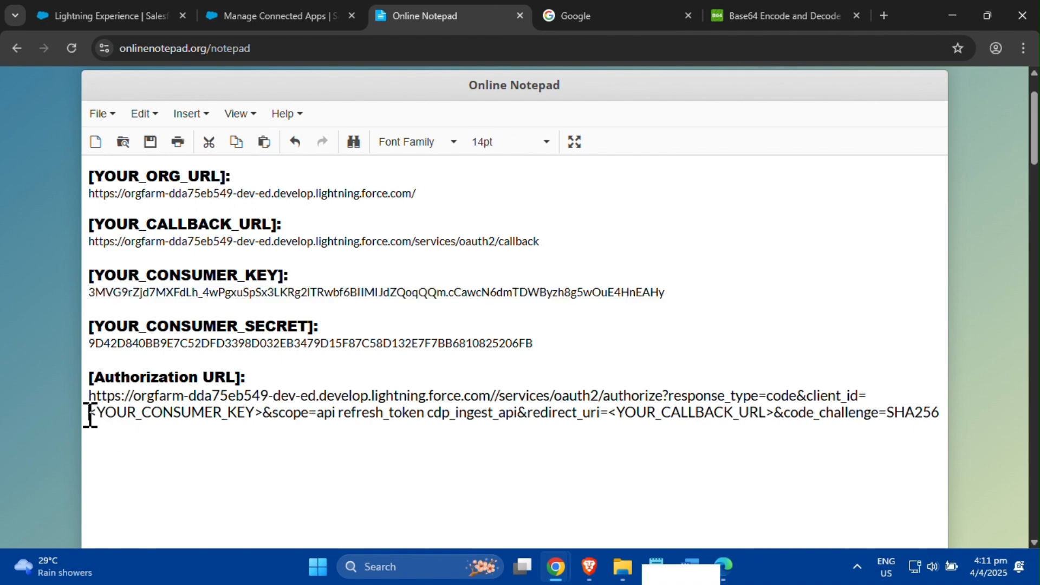
{"action": "left_click_drag", "start_coordinate": [89, 415], "coordinate": [261, 409]}
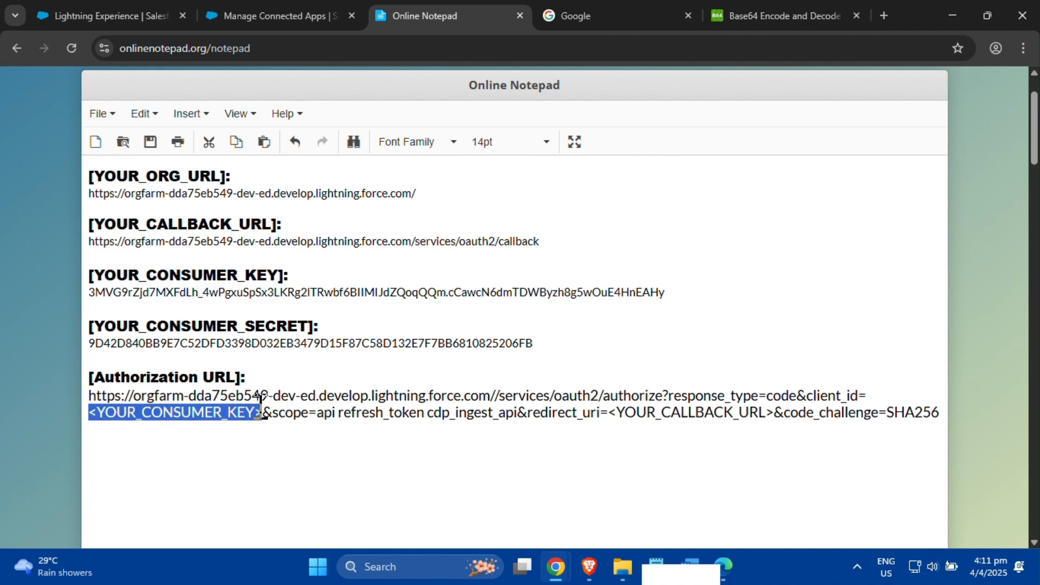
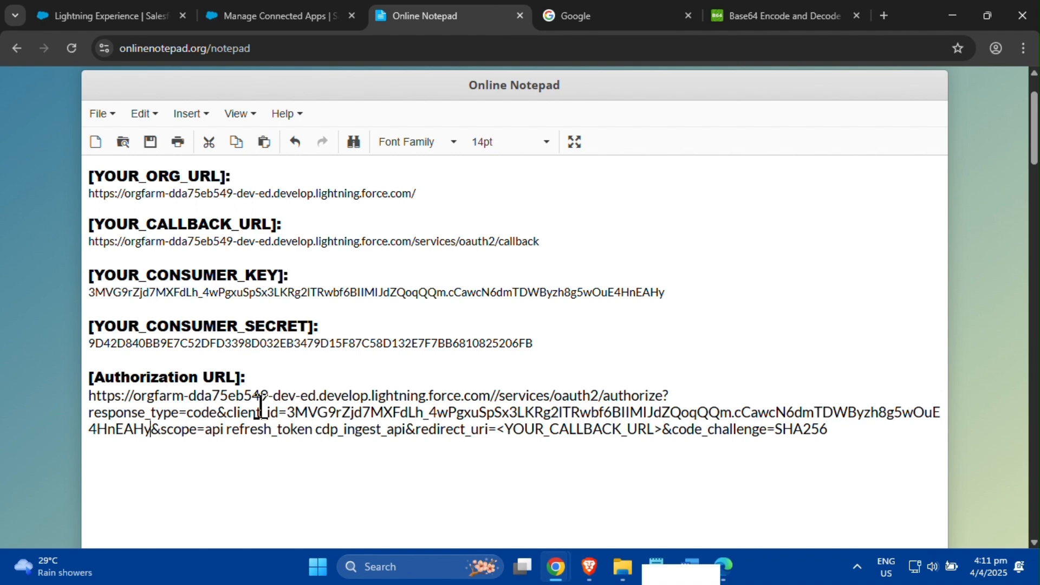
Replace <YOUR_CALLBACK_URL> with the callback URL and select the finished Authorization URL
{"action": "left_click", "coordinate": [528, 428]}
{"action": "left_click_drag", "start_coordinate": [90, 241], "coordinate": [541, 236]}
{"action": "key", "text": "ctrl+c"}
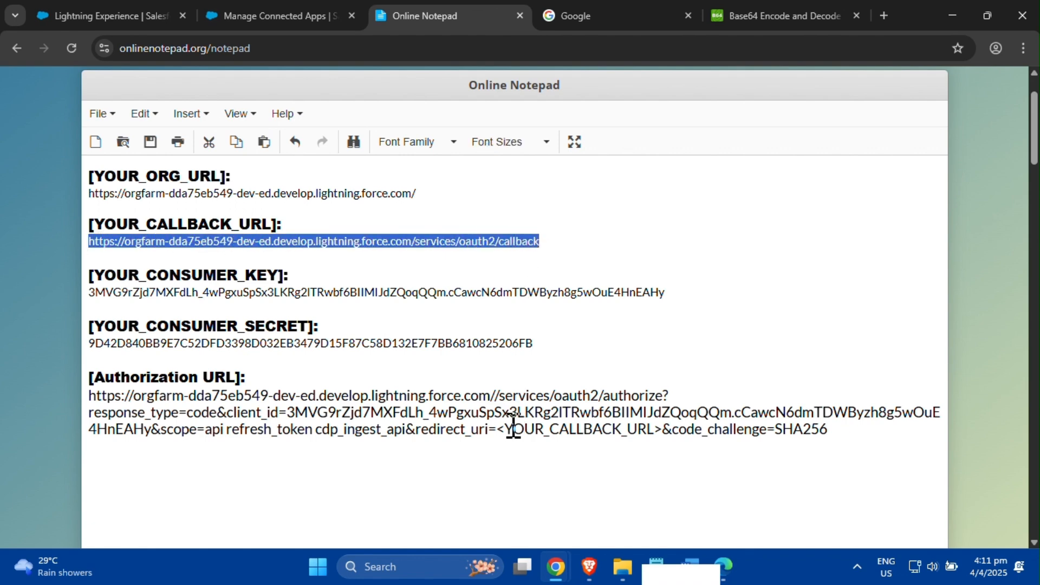
{"action": "left_click_drag", "start_coordinate": [497, 429], "coordinate": [672, 489]}
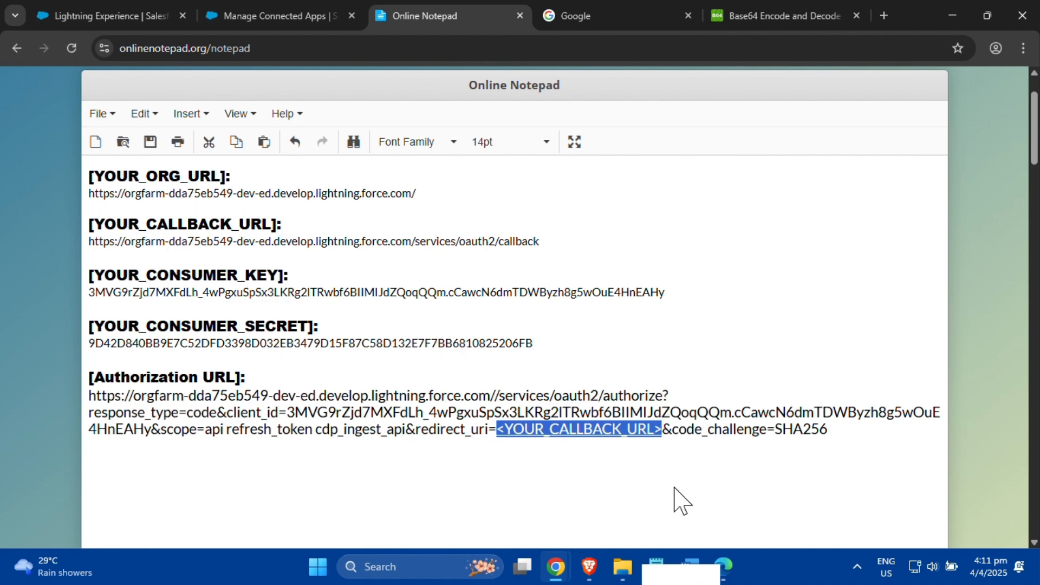
{"action": "key", "text": "BackSpace"}
{"action": "key", "text": "ctrl+v"}
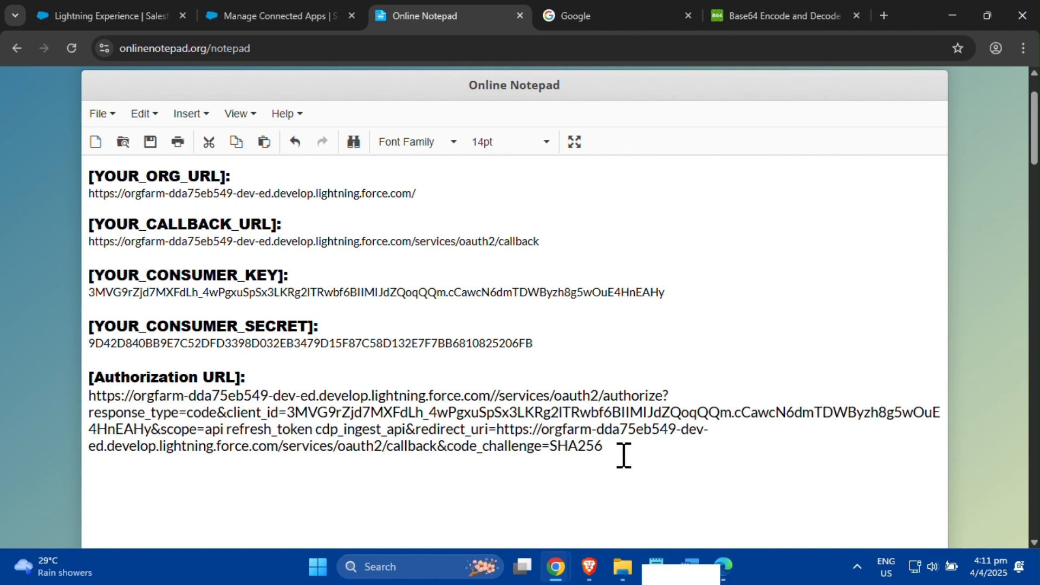
{"action": "left_click_drag", "start_coordinate": [624, 455], "coordinate": [89, 403]}
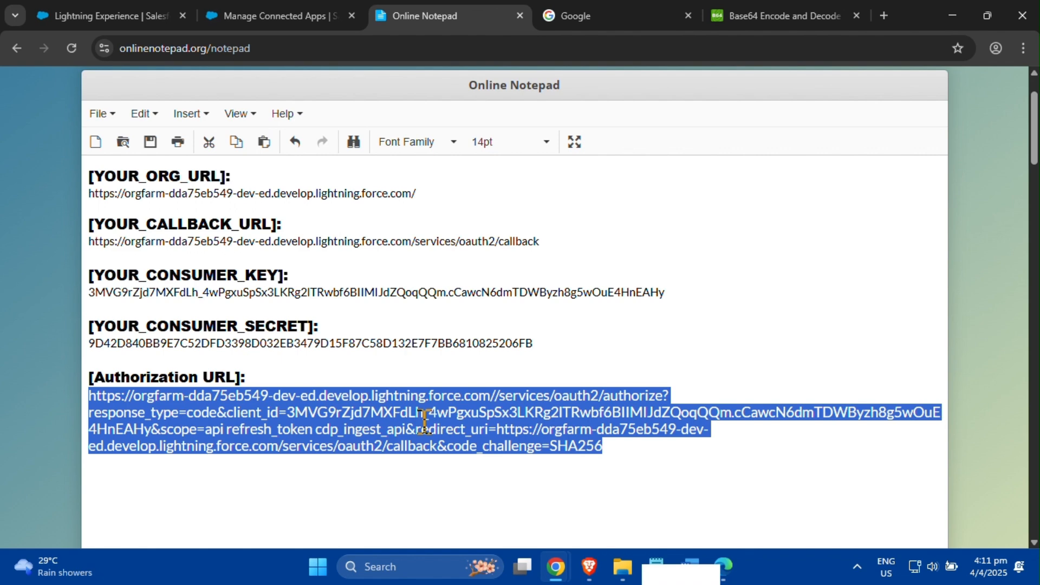
Load the pasted authorization URL in Chrome's Google tab address bar
{"action": "left_click", "coordinate": [593, 15]}
{"action": "left_click", "coordinate": [133, 47]}
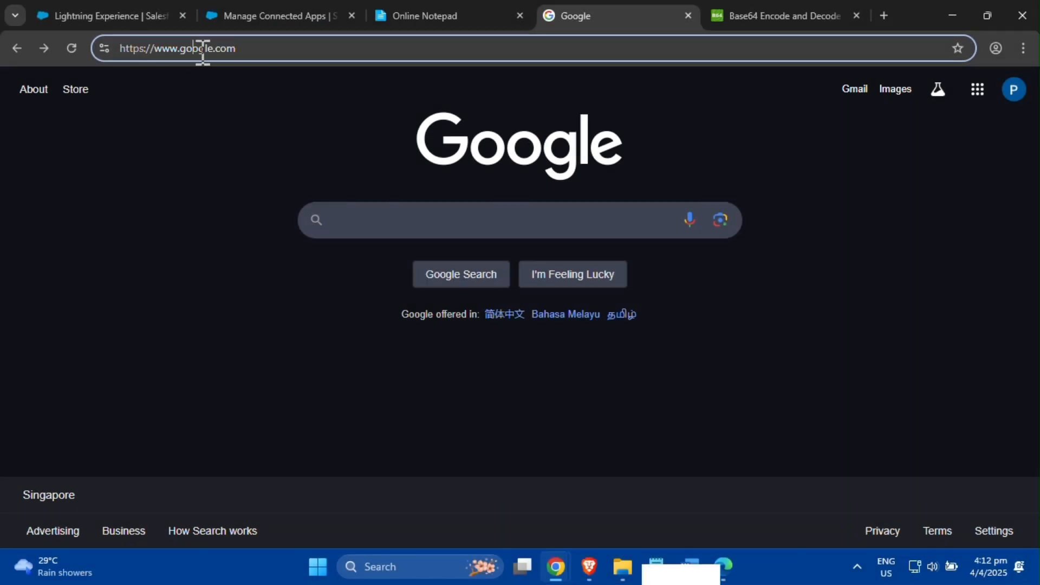
{"action": "key", "text": "ctrl+a"}
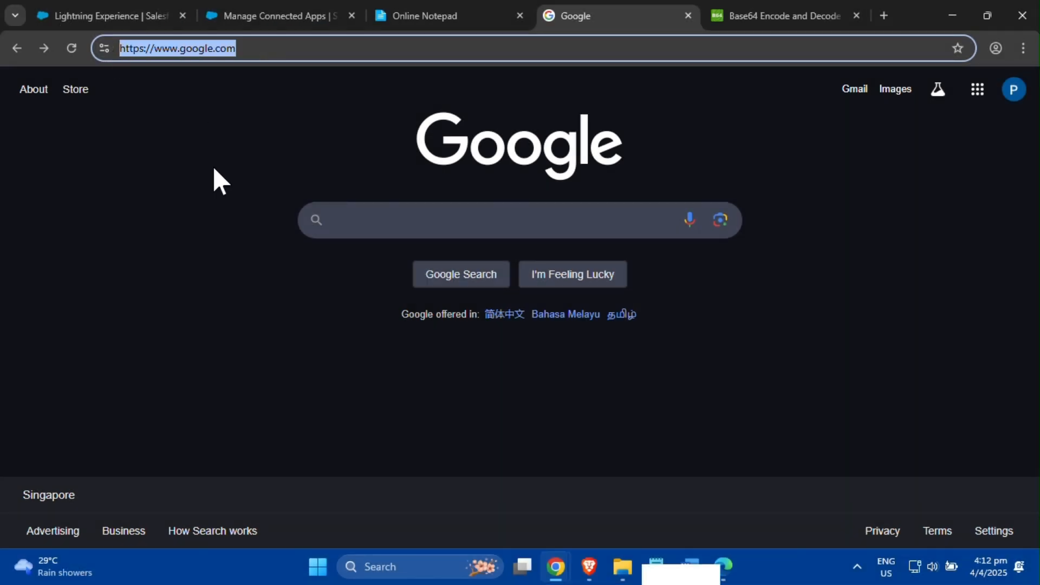
{"action": "key", "text": "ctrl+v"}
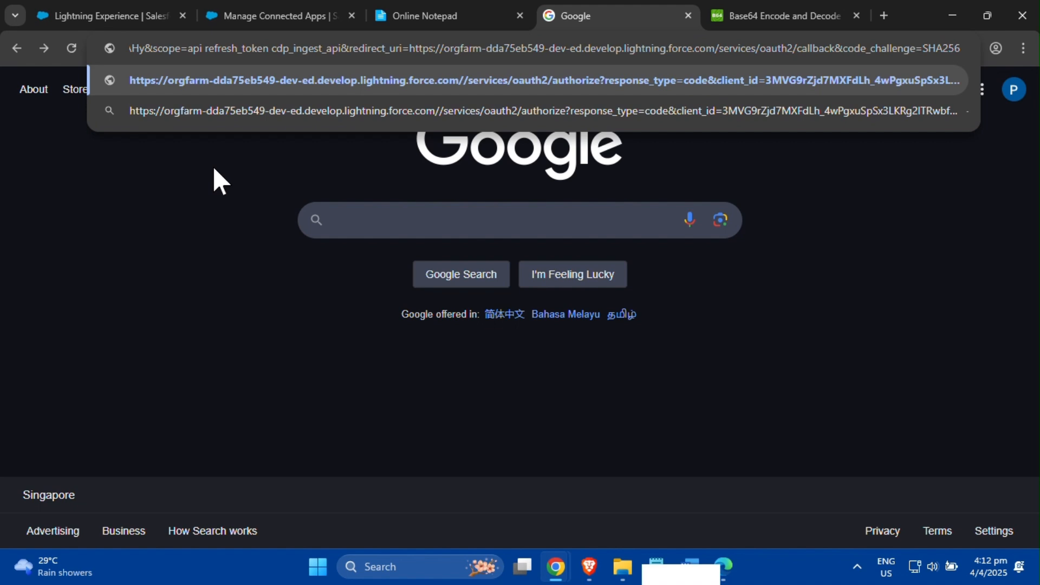
{"action": "key", "text": "Return"}
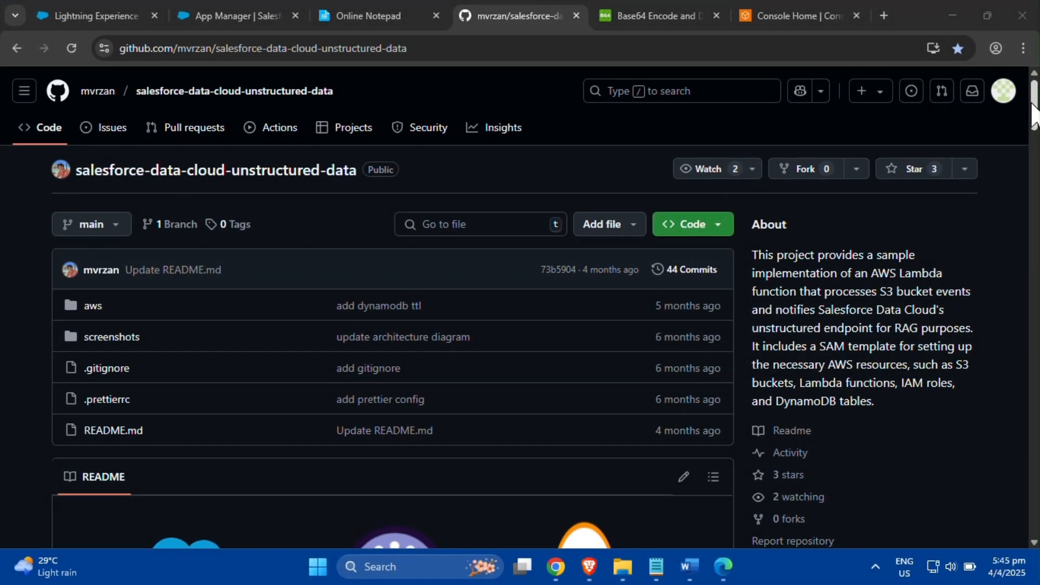
Download the GitHub repository's main branch as a ZIP via the Code menu
{"action": "left_click_drag", "start_coordinate": [1033, 106], "coordinate": [1033, 149]}
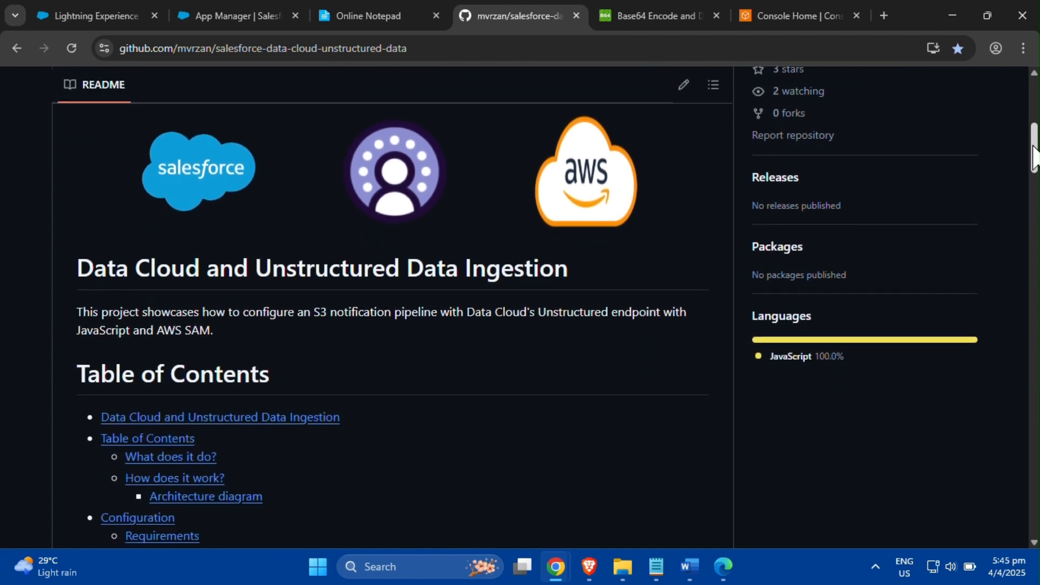
{"action": "scroll", "coordinate": [1033, 157], "scroll_direction": "up", "scroll_amount": 6}
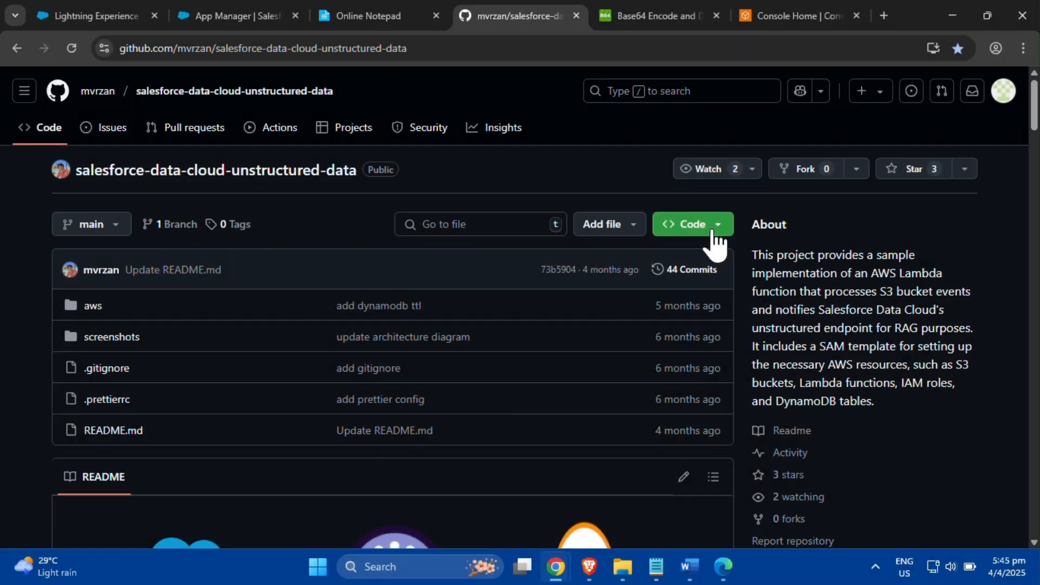
{"action": "left_click", "coordinate": [713, 235]}
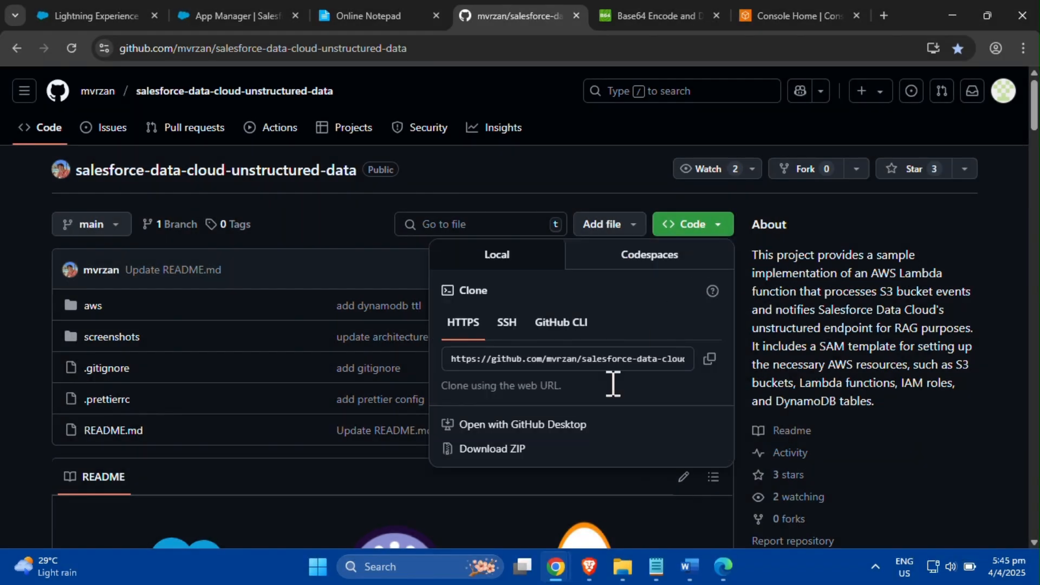
{"action": "left_click", "coordinate": [518, 450]}
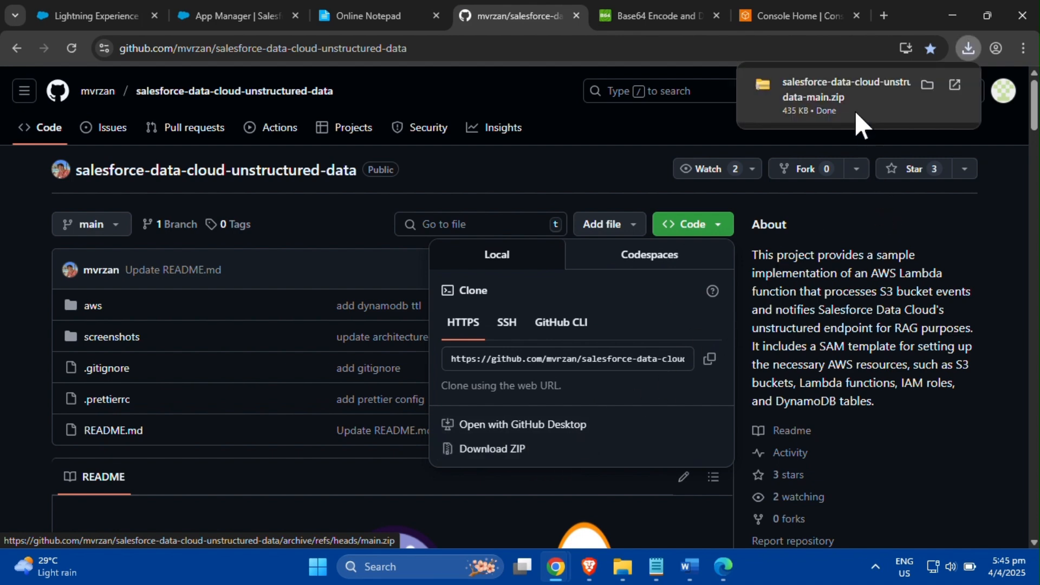
{"action": "left_click", "coordinate": [897, 215]}
{"action": "left_click", "coordinate": [623, 567]}
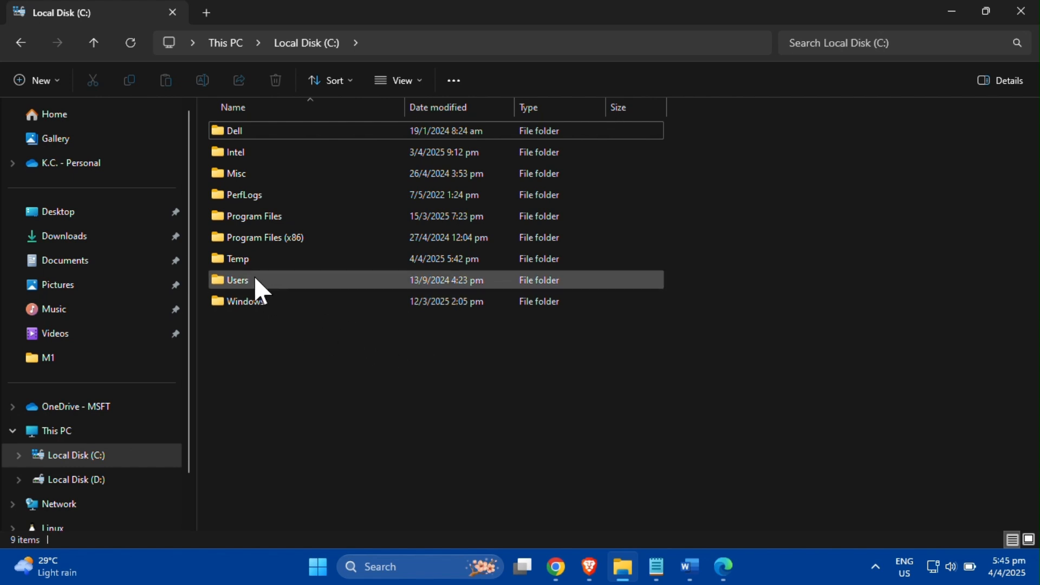
Extract salesforce-data-cloud-unstructured-data-main.zip into C:\Temp
{"action": "double_click", "coordinate": [243, 261]}
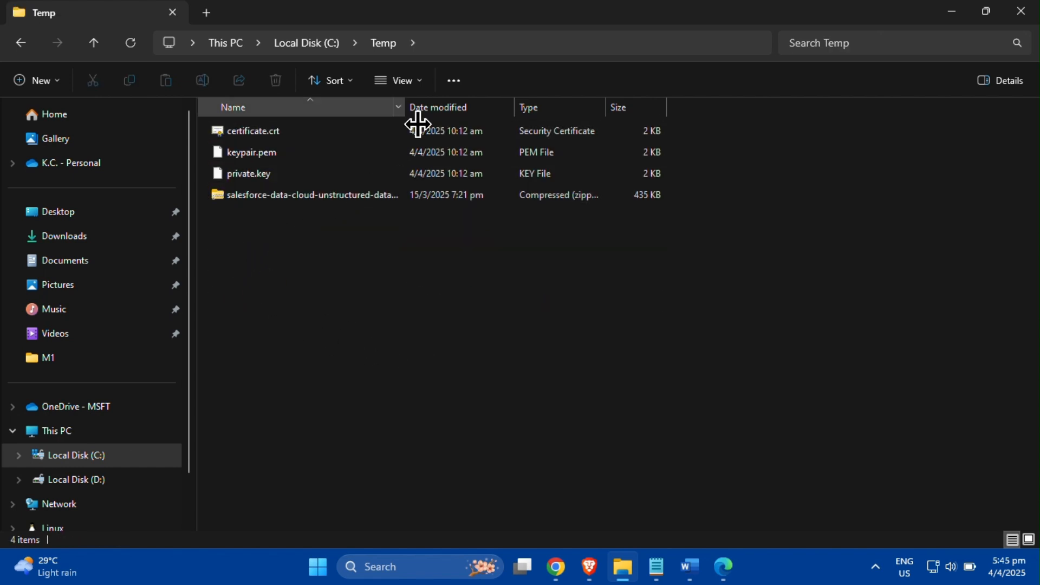
{"action": "left_click_drag", "start_coordinate": [406, 106], "coordinate": [471, 105]}
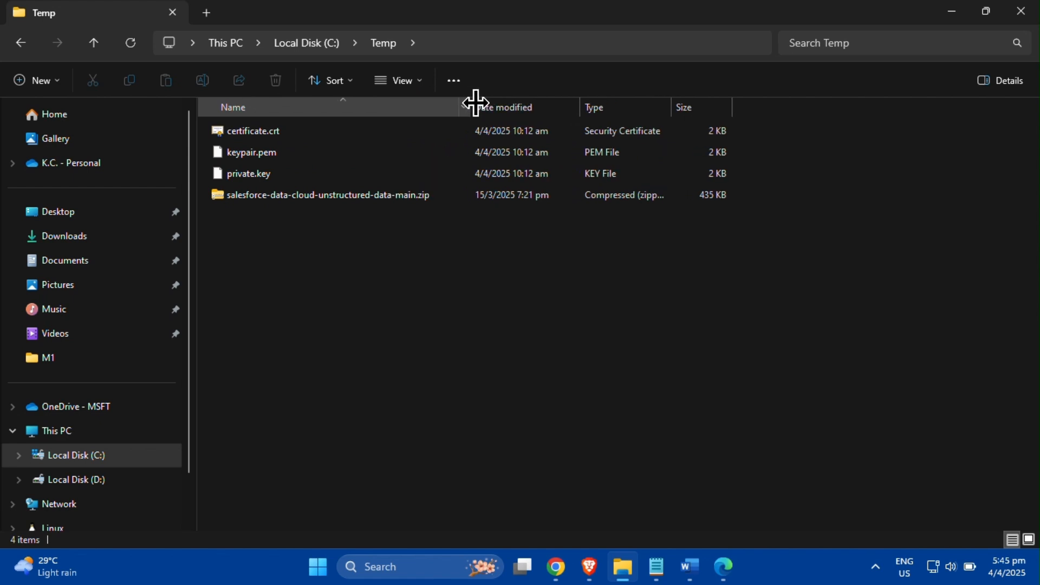
{"action": "double_click", "coordinate": [351, 198]}
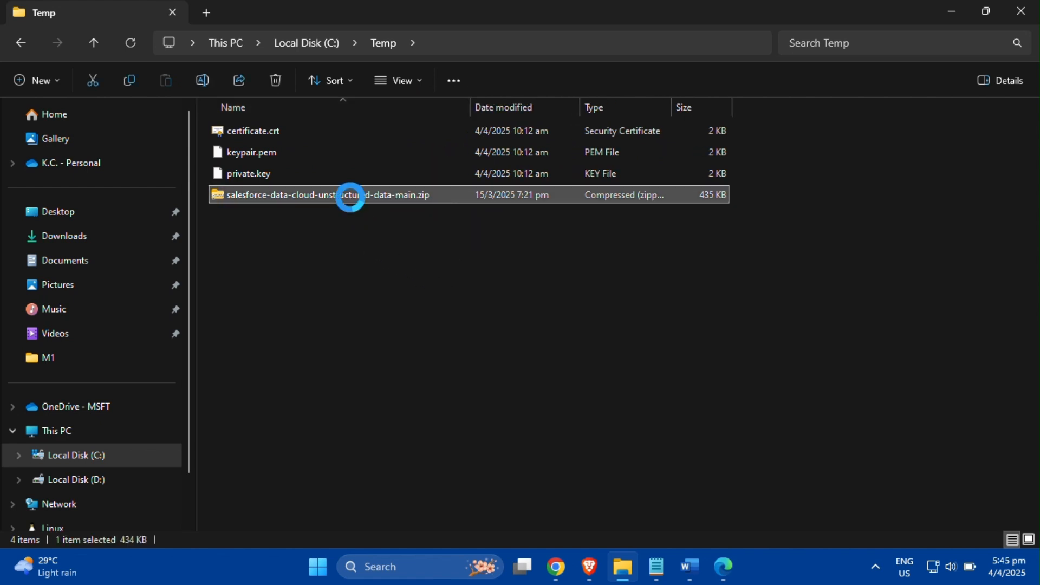
{"action": "right_click", "coordinate": [351, 197]}
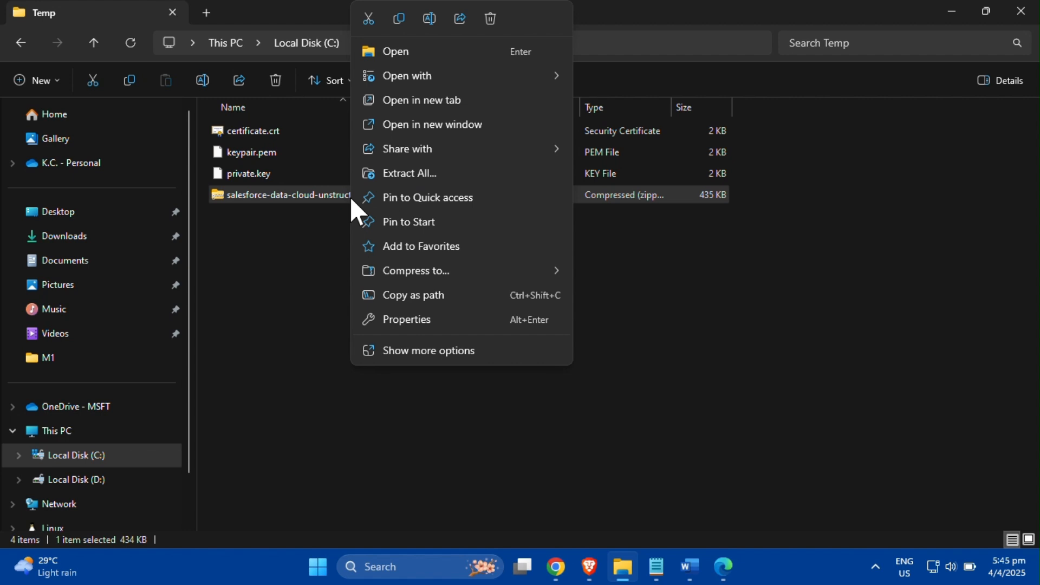
{"action": "left_click", "coordinate": [422, 172]}
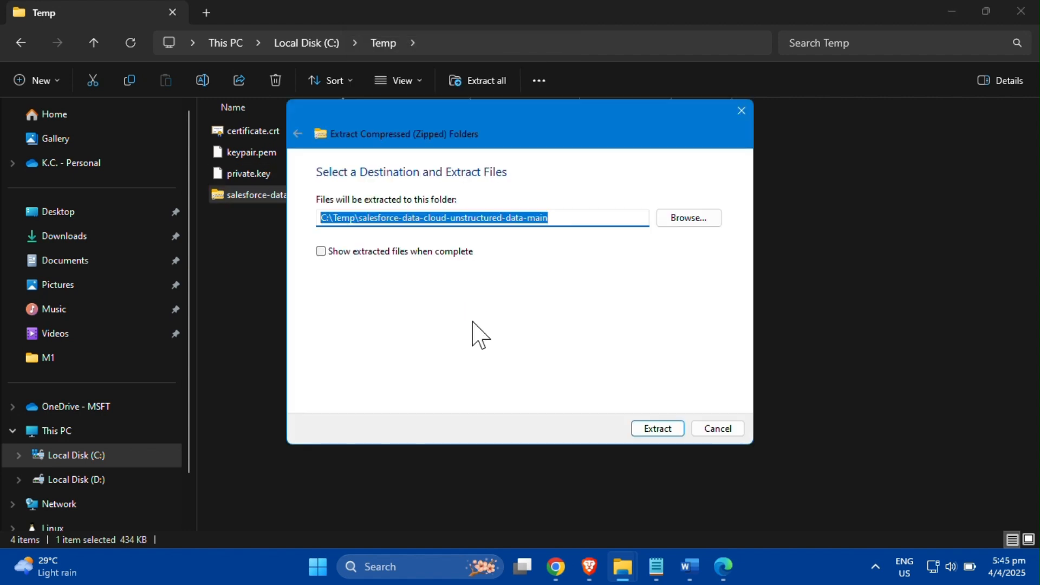
{"action": "left_click", "coordinate": [644, 435]}
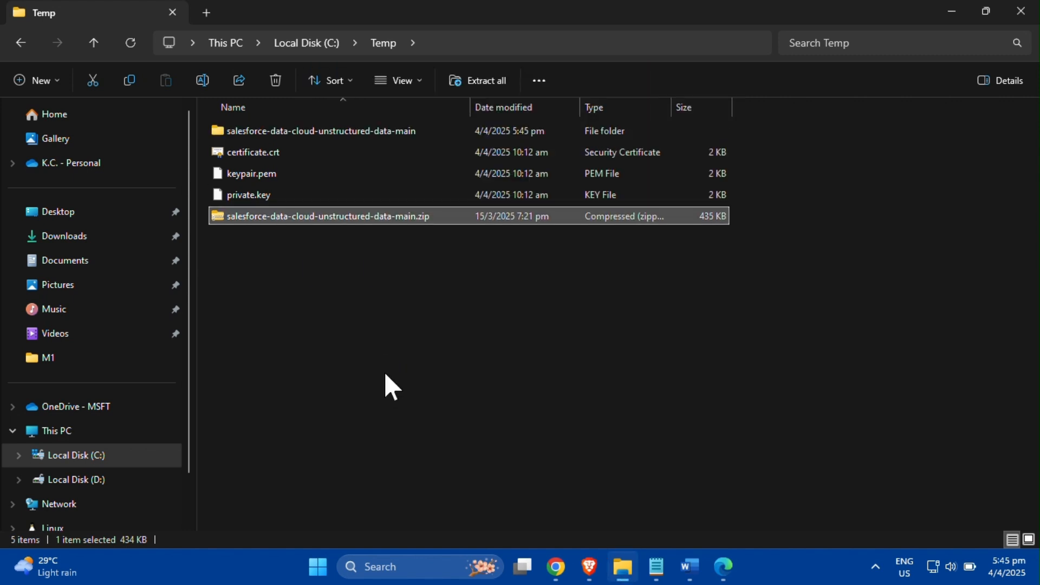
Open the extracted repository folder down to its aws folder
{"action": "left_click", "coordinate": [385, 374]}
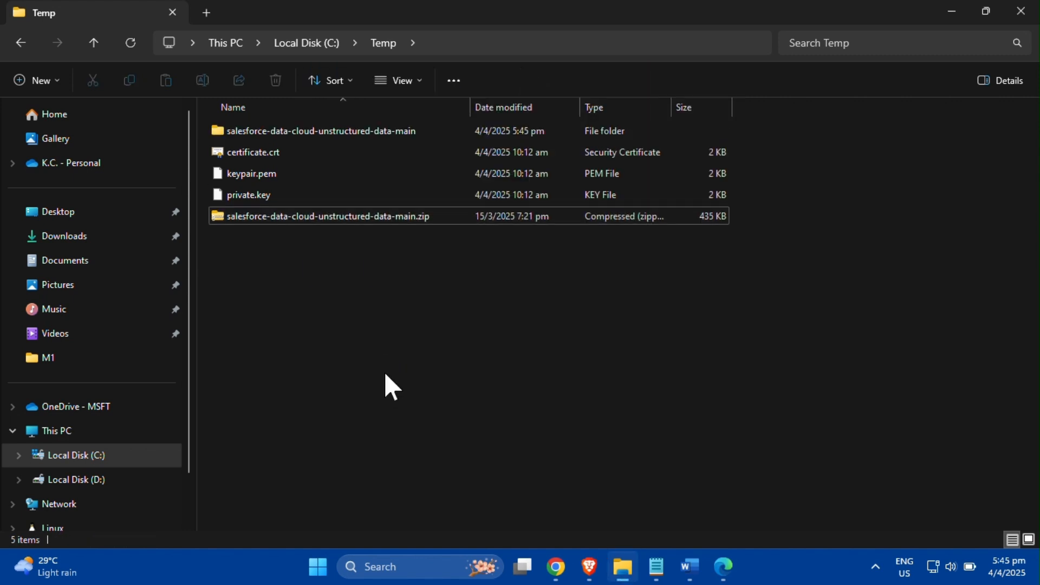
{"action": "double_click", "coordinate": [380, 136]}
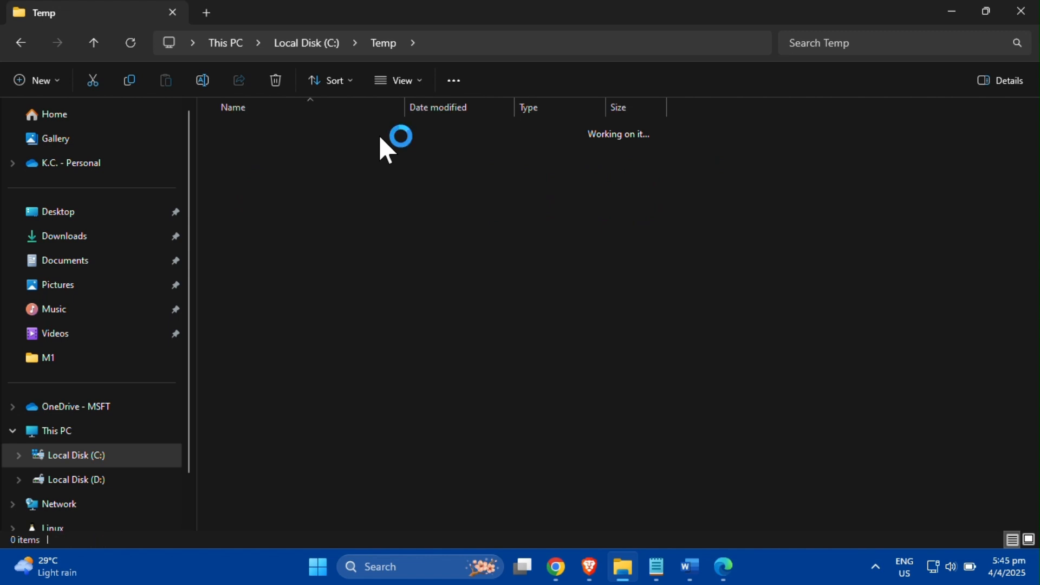
{"action": "double_click", "coordinate": [305, 131]}
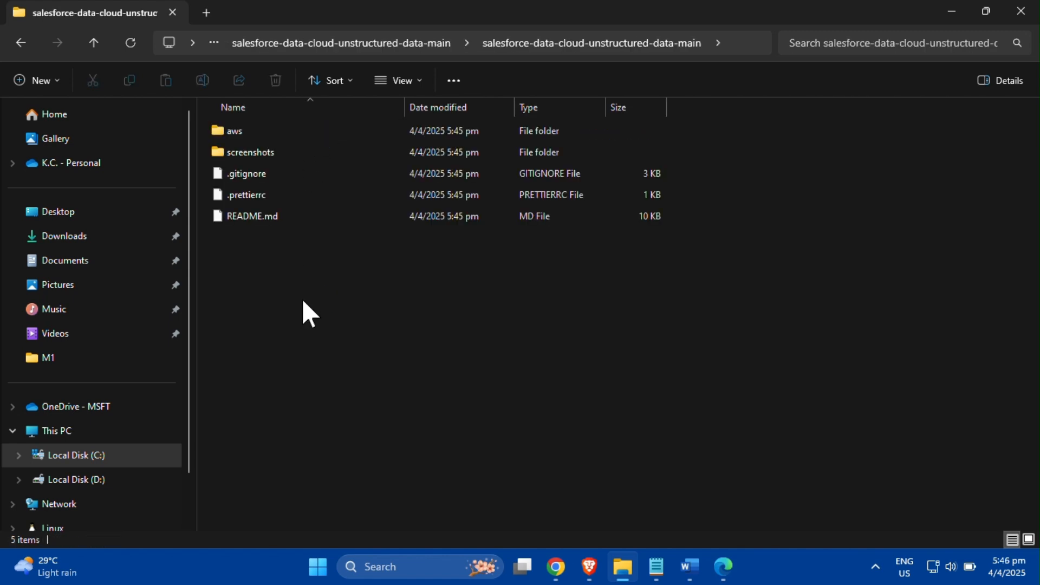
{"action": "double_click", "coordinate": [234, 132]}
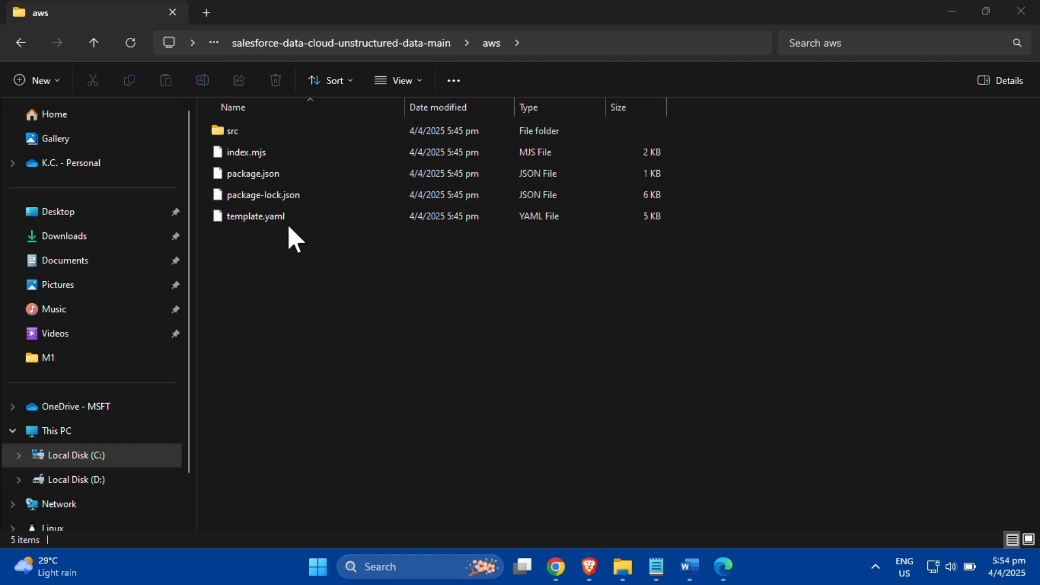
Open template.yaml in a taller Notepad window and place the cursor in the CLIENT_ID value
{"action": "left_click", "coordinate": [270, 216]}
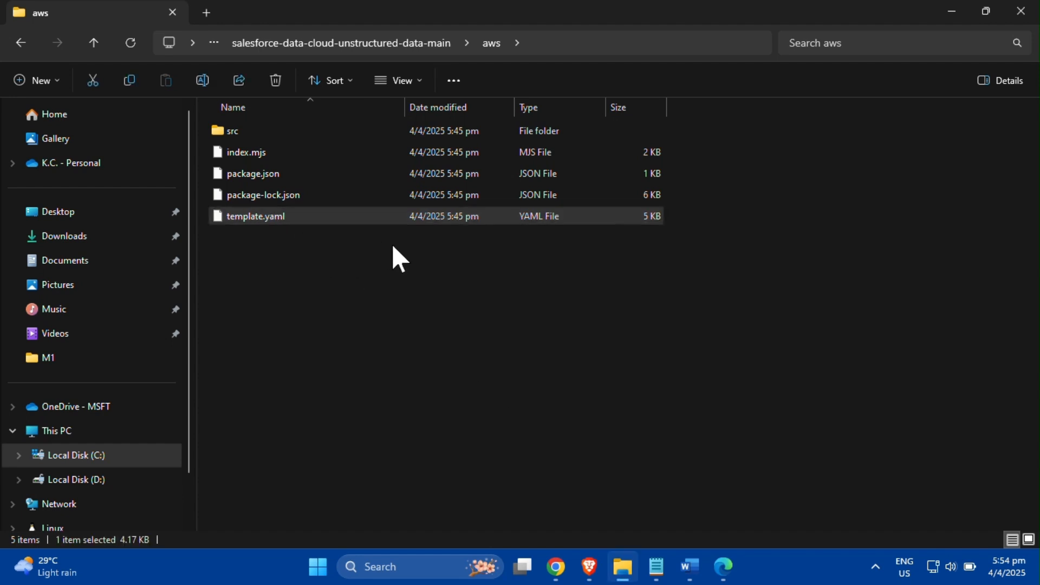
{"action": "key", "text": "shift+F10"}
{"action": "mouse_move", "coordinate": [482, 217]}
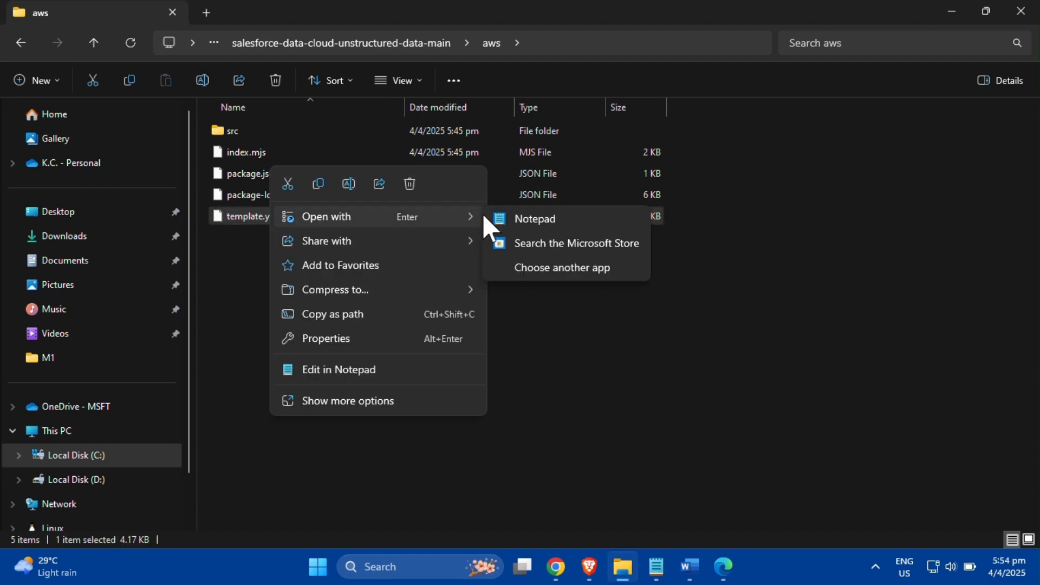
{"action": "left_click", "coordinate": [514, 219]}
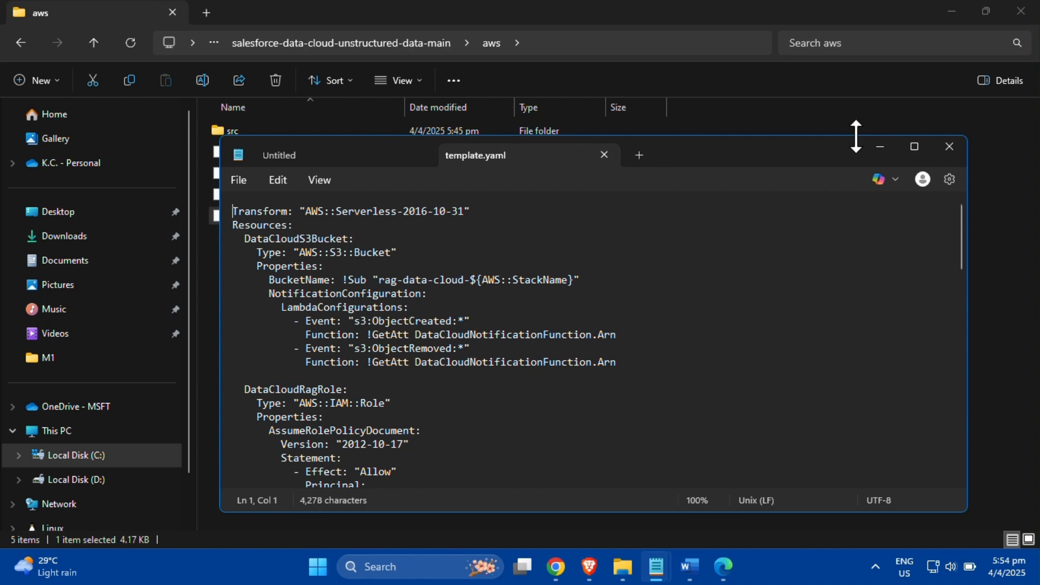
{"action": "left_click_drag", "start_coordinate": [854, 137], "coordinate": [847, 87]}
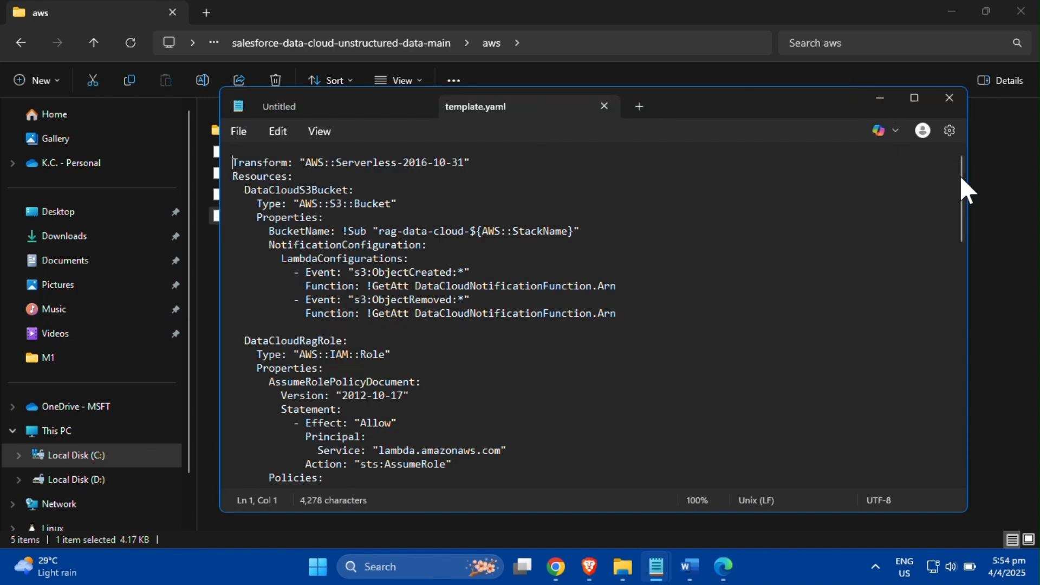
{"action": "left_click_drag", "start_coordinate": [961, 178], "coordinate": [956, 431]}
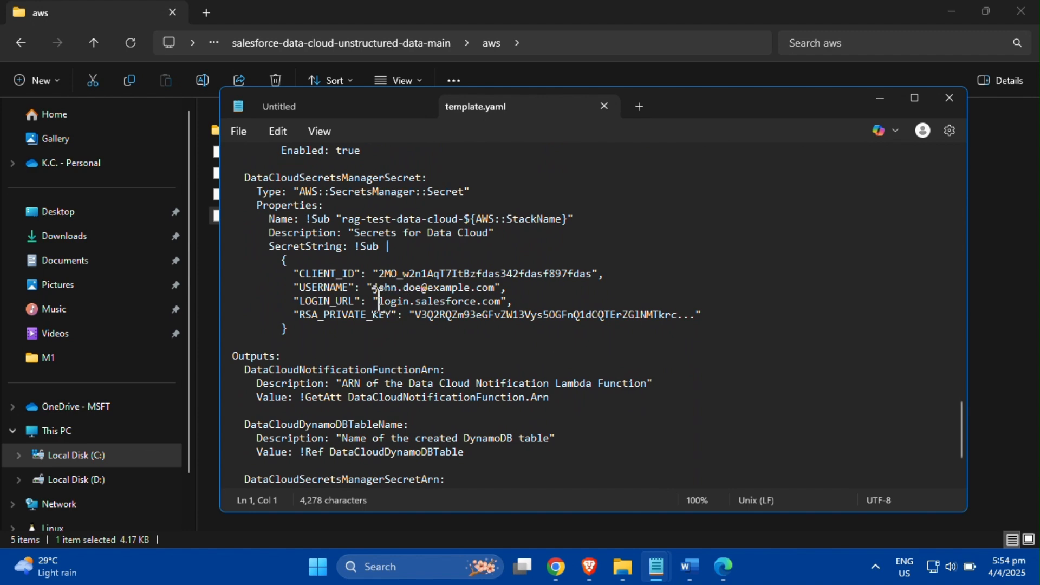
{"action": "key", "text": "ctrl"}
{"action": "key", "text": "ctrl"}
{"action": "left_click", "coordinate": [379, 275]}
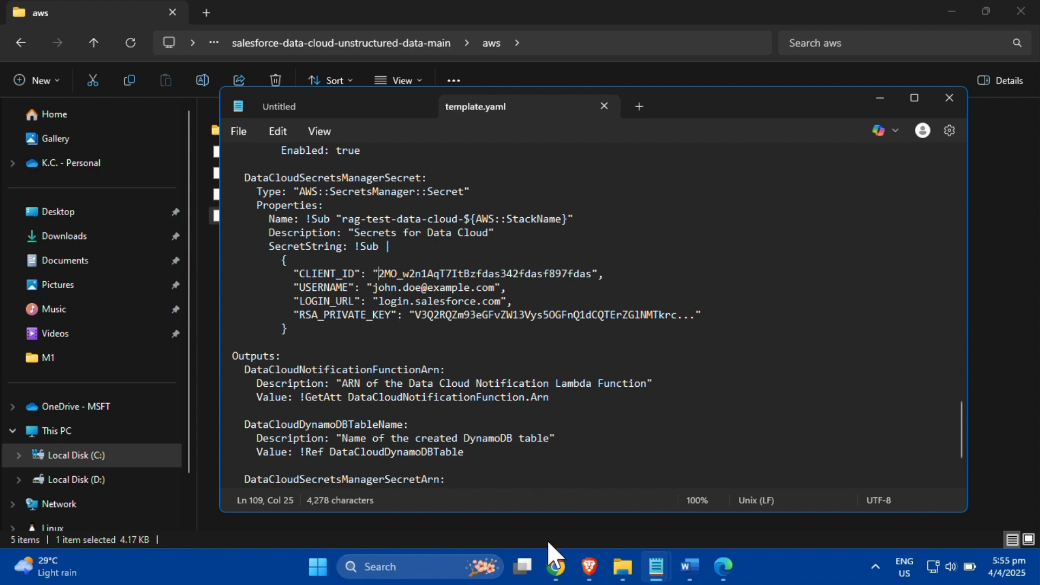
Select the consumer key in Online Notepad, then bring template.yaml's Notepad back
{"action": "mouse_move", "coordinate": [554, 558]}
{"action": "left_click", "coordinate": [579, 494]}
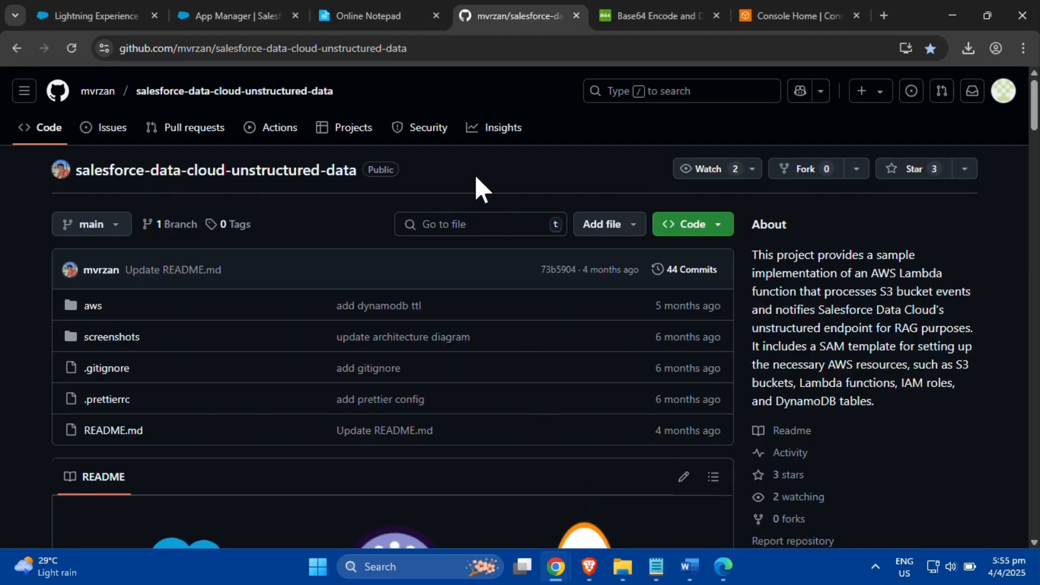
{"action": "left_click", "coordinate": [386, 18]}
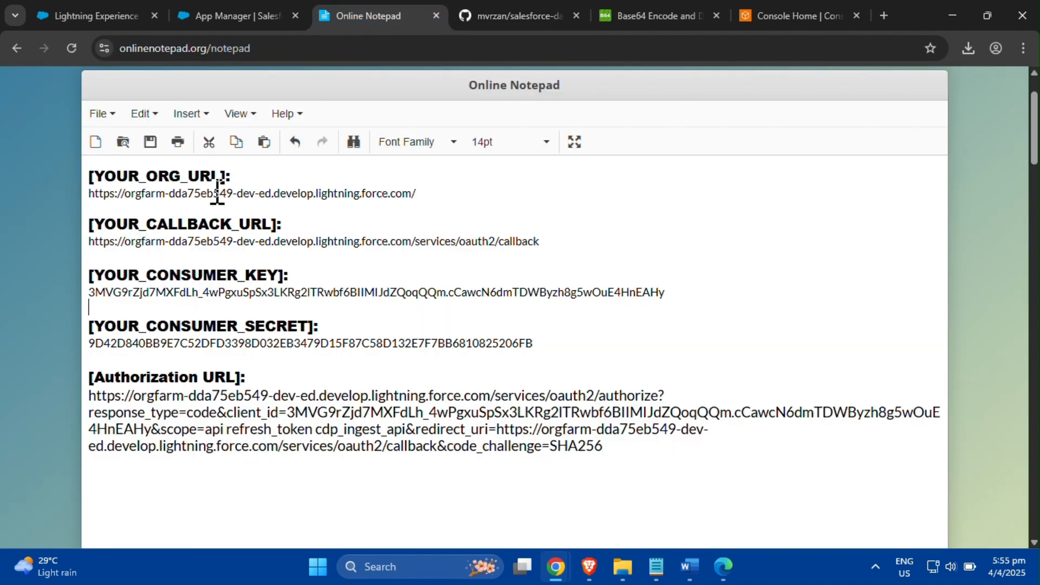
{"action": "left_click_drag", "start_coordinate": [89, 293], "coordinate": [664, 288]}
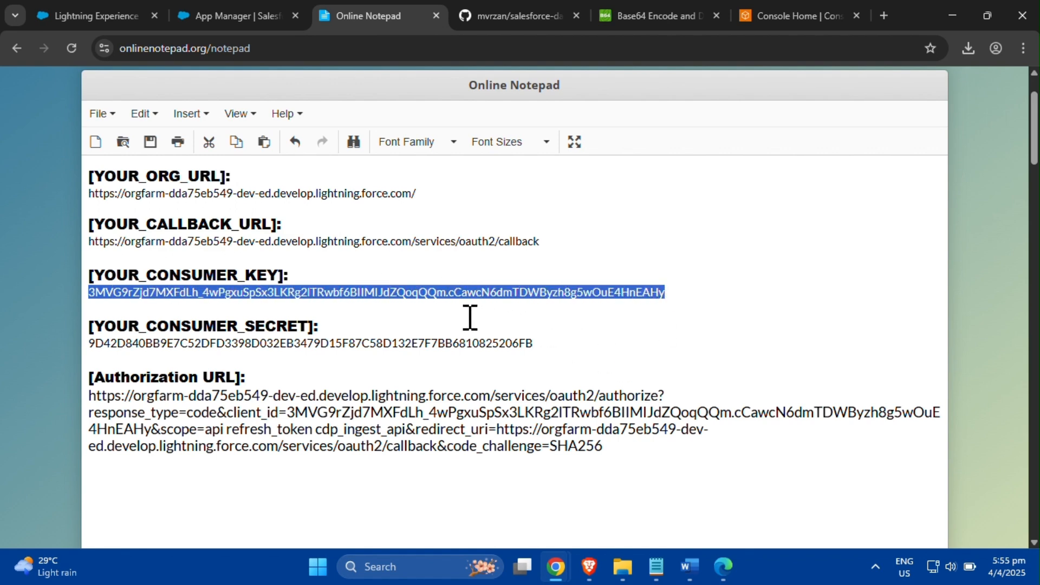
{"action": "left_click", "coordinate": [656, 567]}
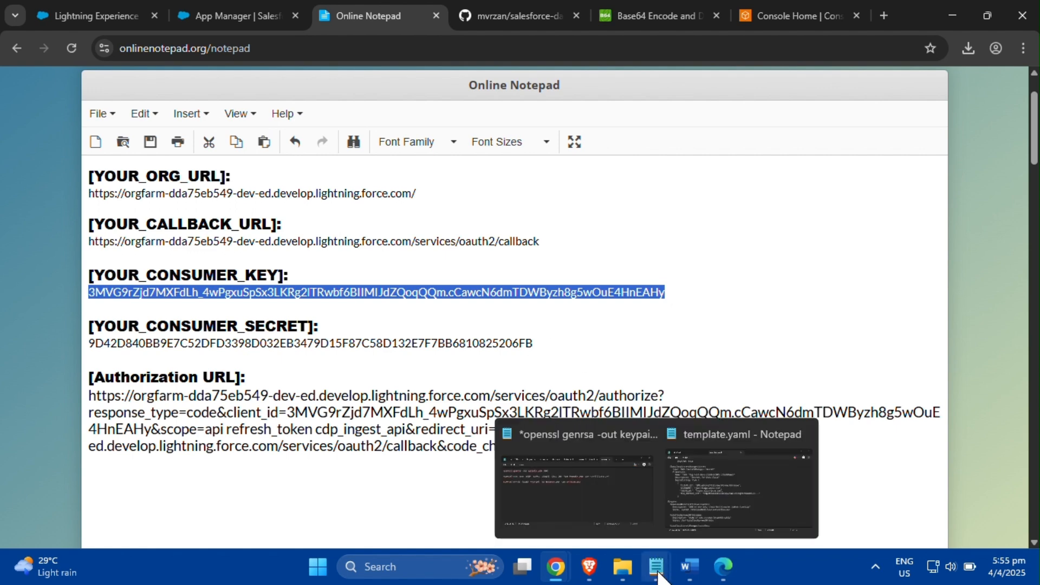
{"action": "left_click", "coordinate": [730, 480]}
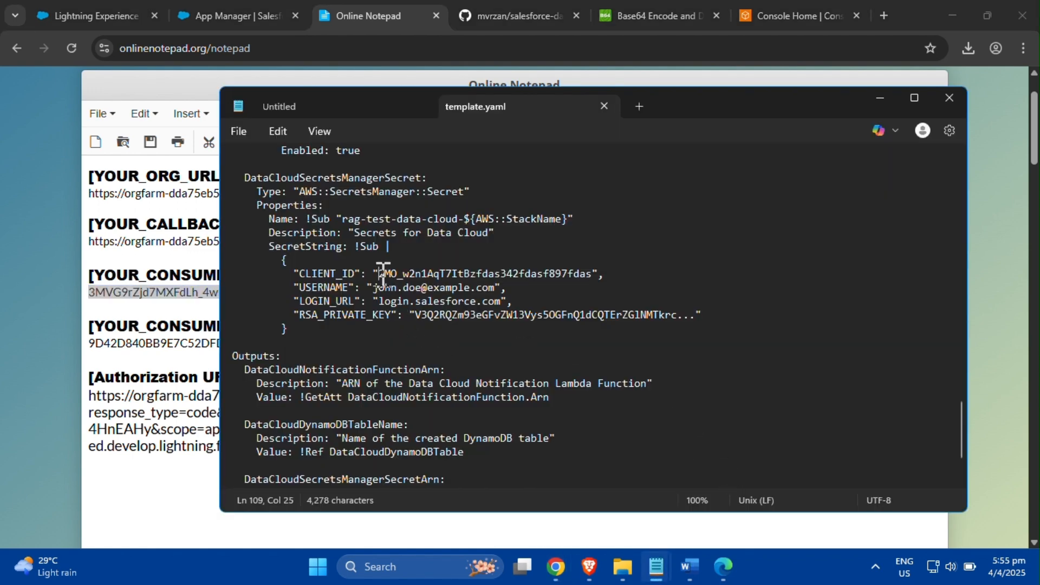
In template.yaml, paste the consumer key as CLIENT_ID and enter the Salesforce login username as USERNAME
{"action": "left_click_drag", "start_coordinate": [381, 274], "coordinate": [591, 273]}
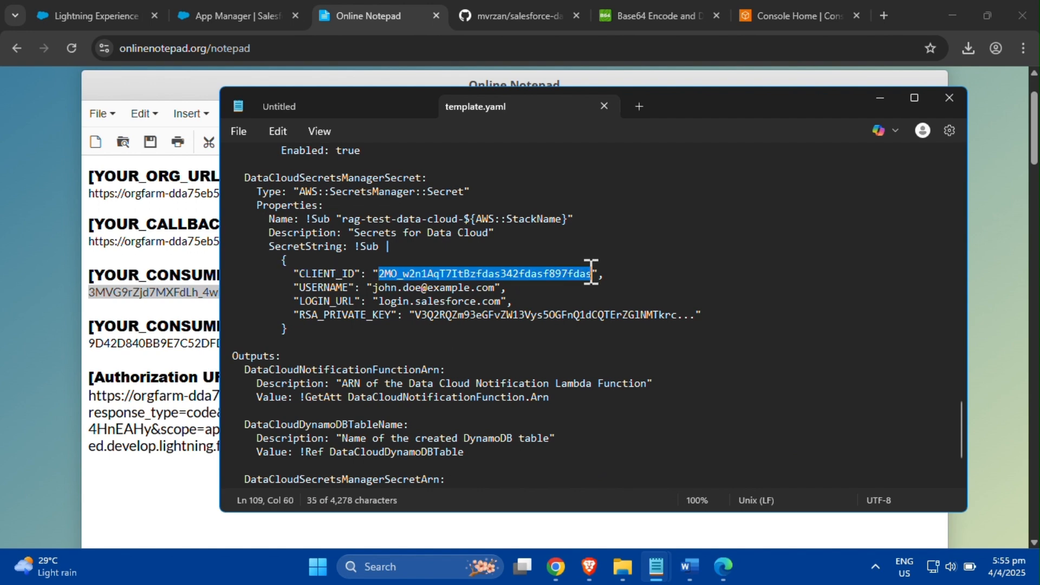
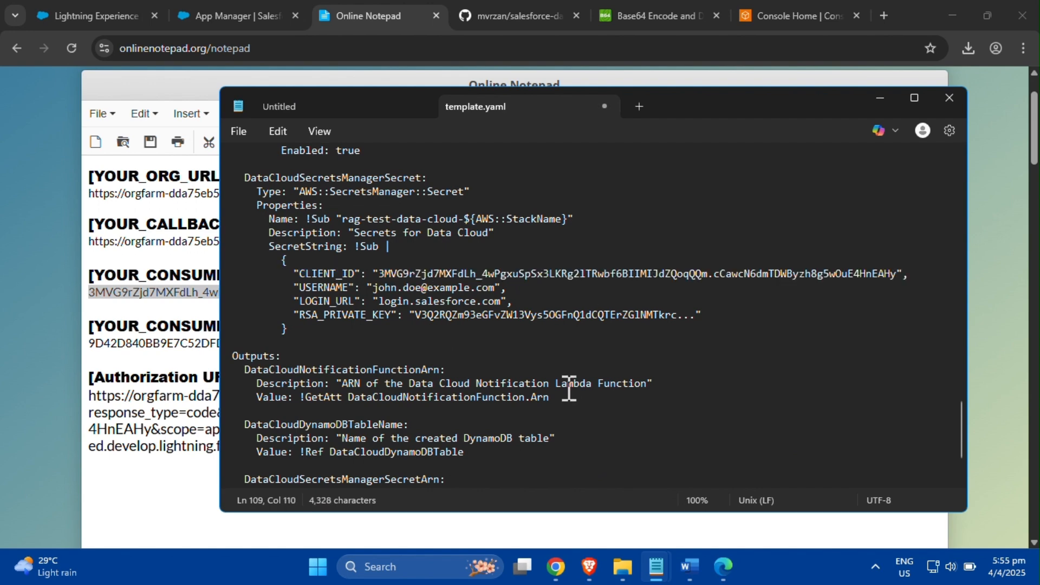
{"action": "left_click", "coordinate": [375, 287]}
{"action": "key", "text": "shift+Right"}
{"action": "key", "text": "shift+Right"}
{"action": "key", "text": "shift+Right"}
{"action": "key", "text": "shift+Right"}
{"action": "key", "text": "shift+Right"}
{"action": "key", "text": "shift+Right"}
{"action": "key", "text": "shift+Right"}
{"action": "key", "text": "shift+Right"}
{"action": "key", "text": "shift+Right"}
{"action": "key", "text": "shift+Right"}
{"action": "key", "text": "shift+Right"}
{"action": "key", "text": "shift+Right"}
{"action": "key", "text": "shift+Right"}
{"action": "key", "text": "shift+Right"}
{"action": "key", "text": "shift+Right"}
{"action": "key", "text": "shift+Right"}
{"action": "key", "text": "shift+Right"}
{"action": "key", "text": "shift+Right"}
{"action": "key", "text": "shift+Right"}
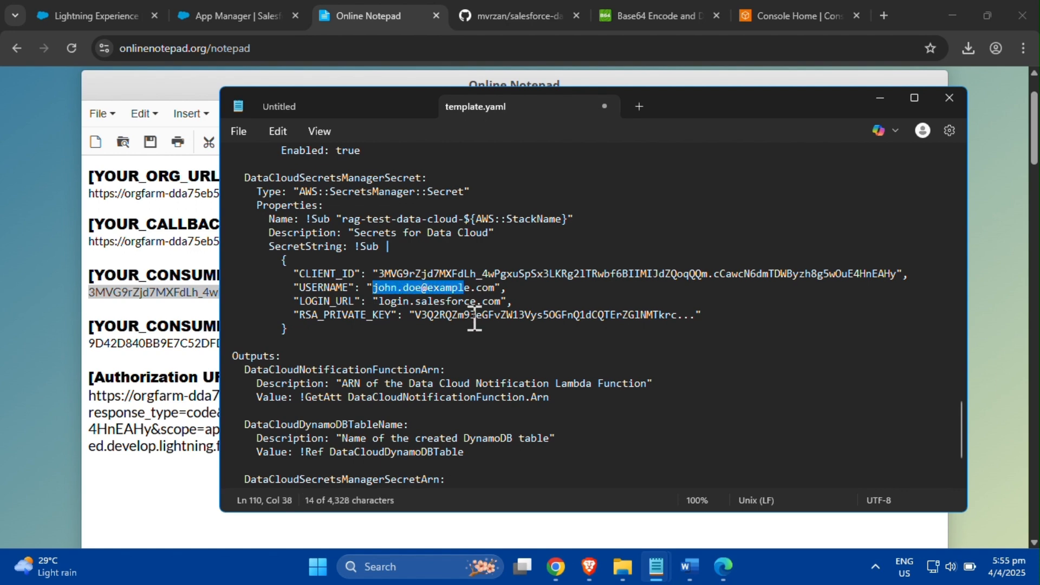
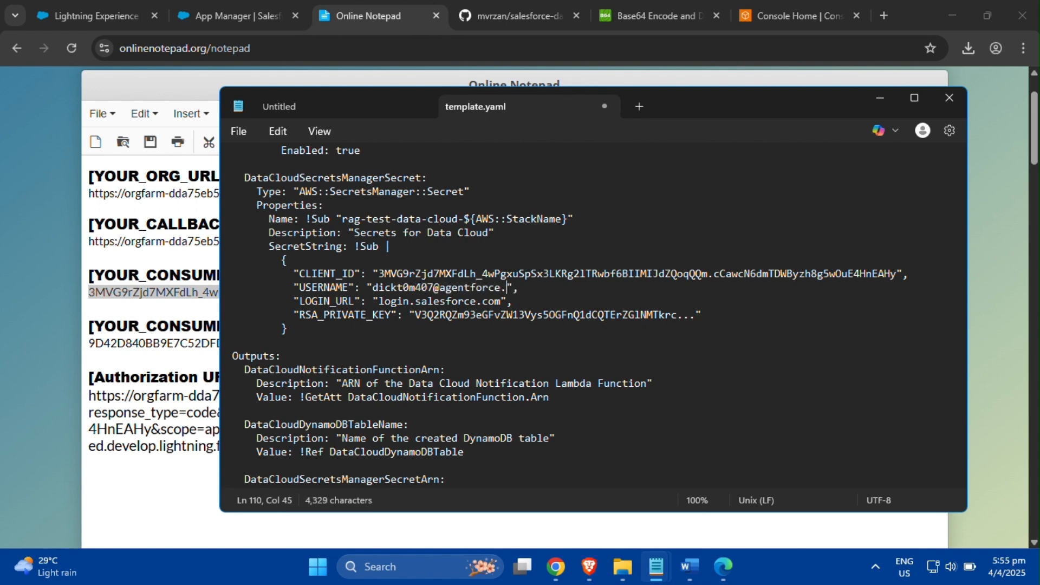
{"action": "left_click", "coordinate": [416, 315]}
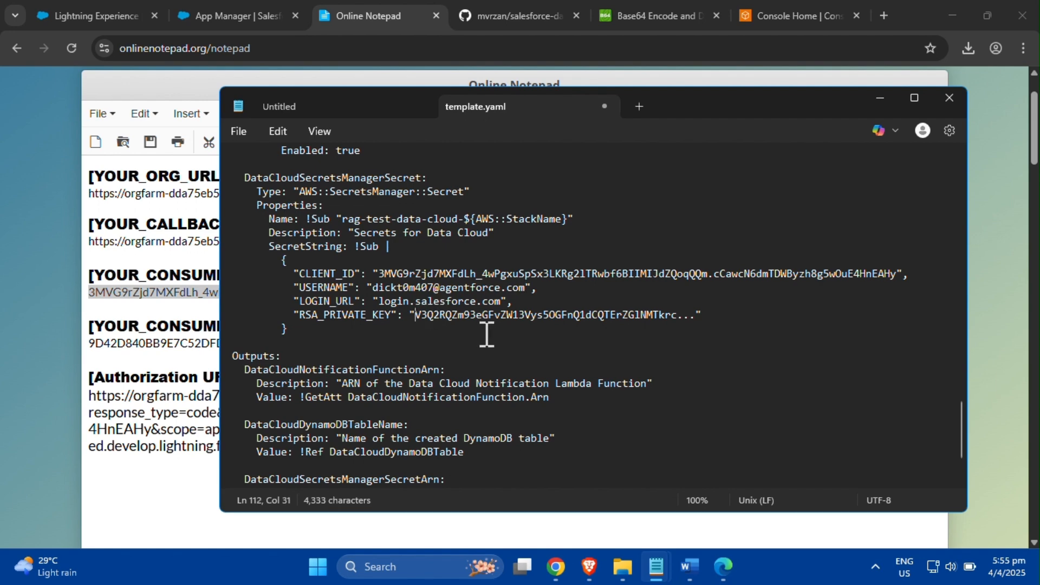
From File Explorer, open private.key in C:\Temp with Notepad
{"action": "left_click", "coordinate": [628, 563]}
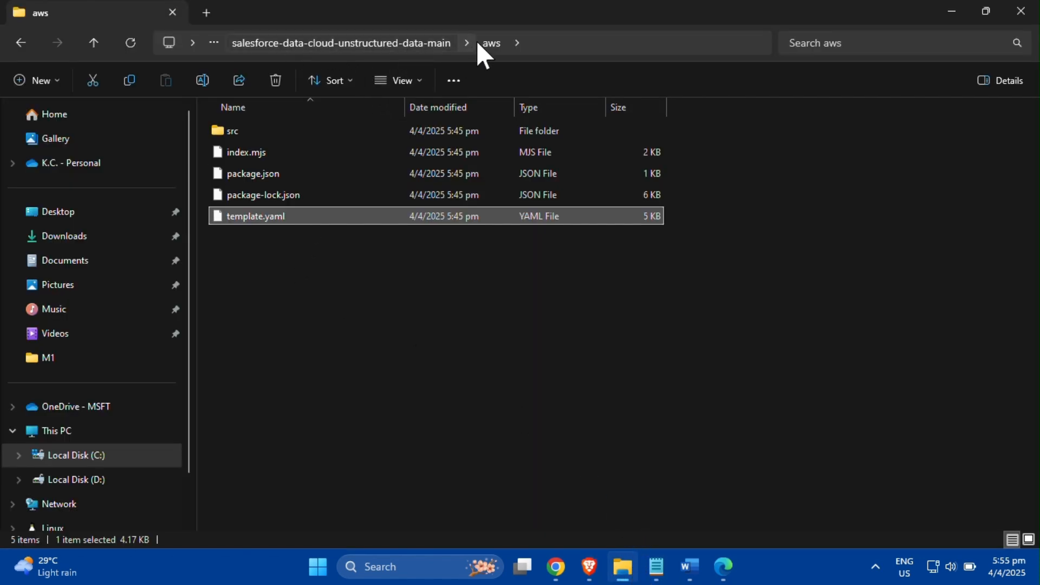
{"action": "left_click", "coordinate": [415, 43]}
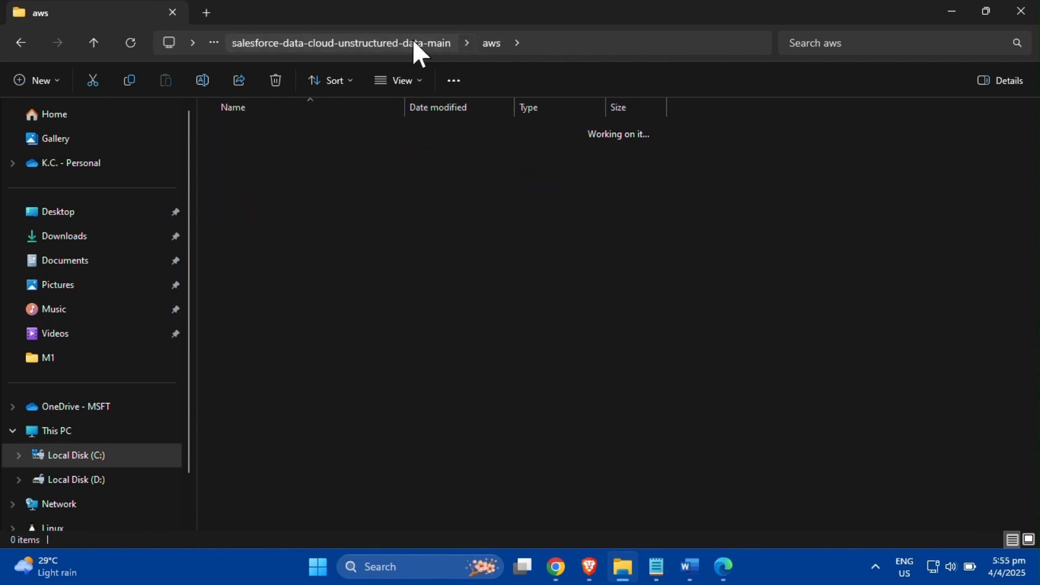
{"action": "left_click", "coordinate": [385, 41]}
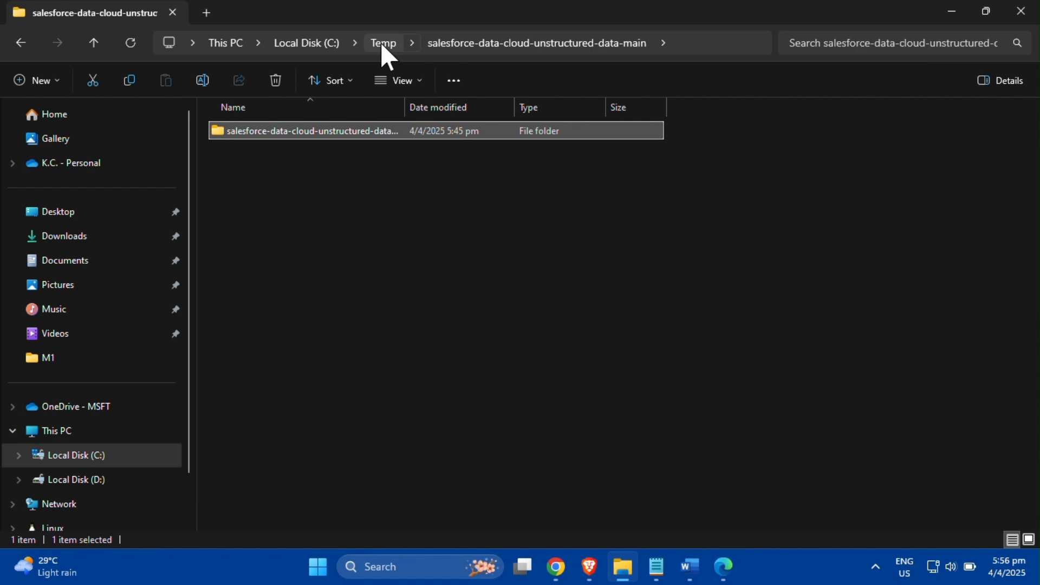
{"action": "left_click", "coordinate": [381, 42]}
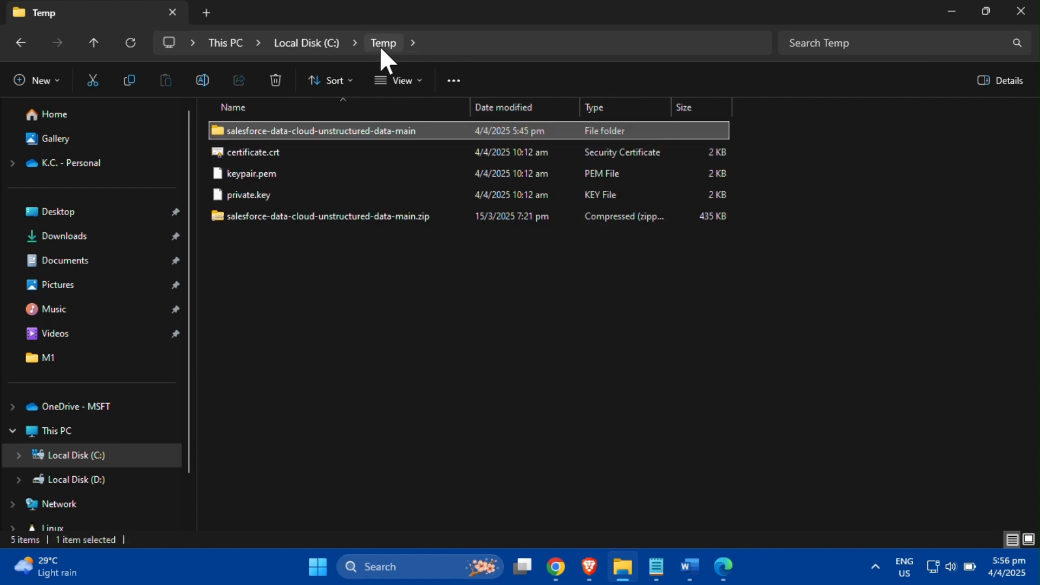
{"action": "left_click", "coordinate": [265, 196]}
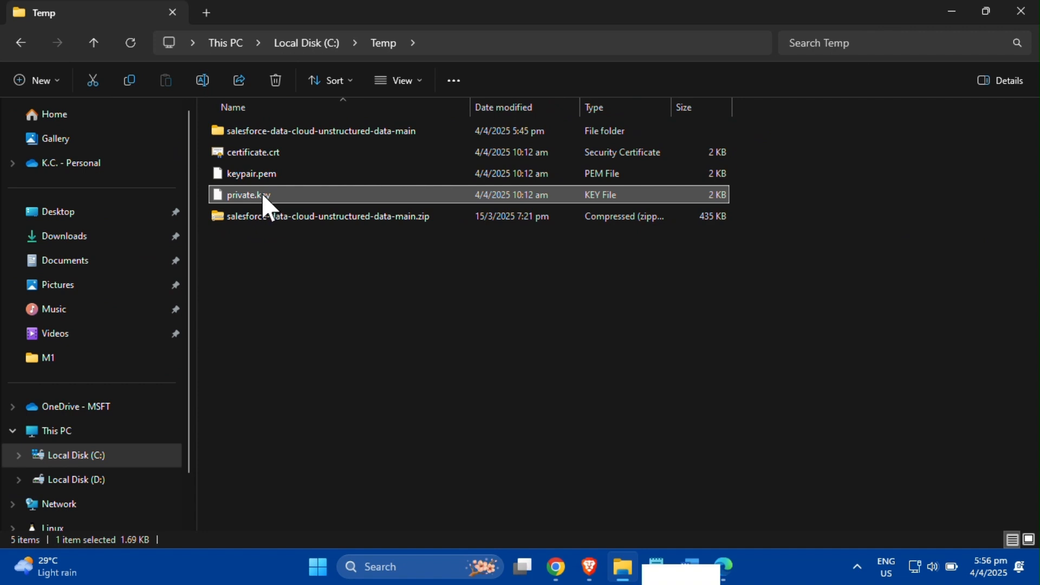
{"action": "right_click", "coordinate": [264, 196]}
{"action": "mouse_move", "coordinate": [304, 217]}
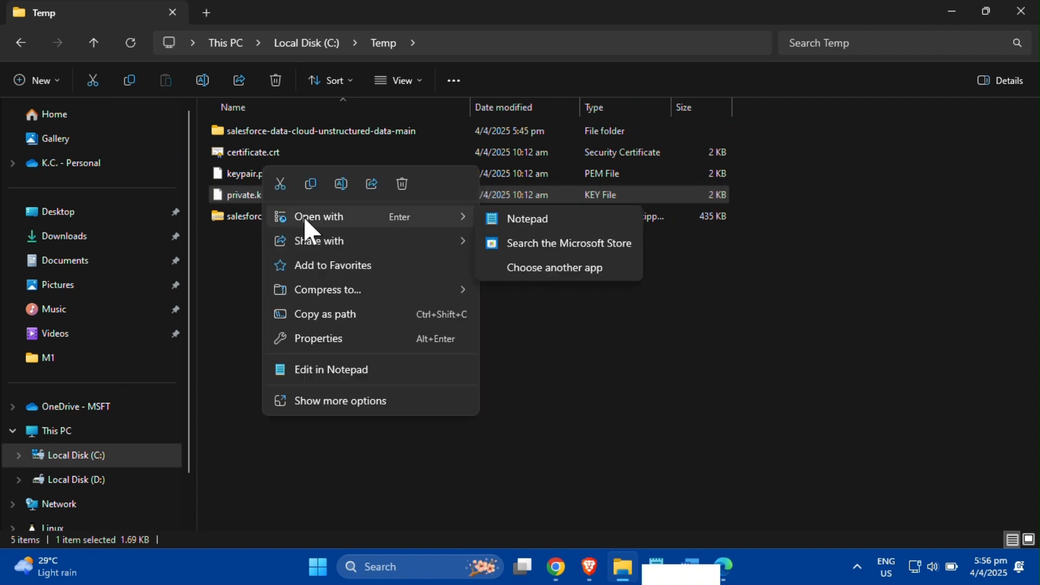
{"action": "left_click", "coordinate": [535, 217]}
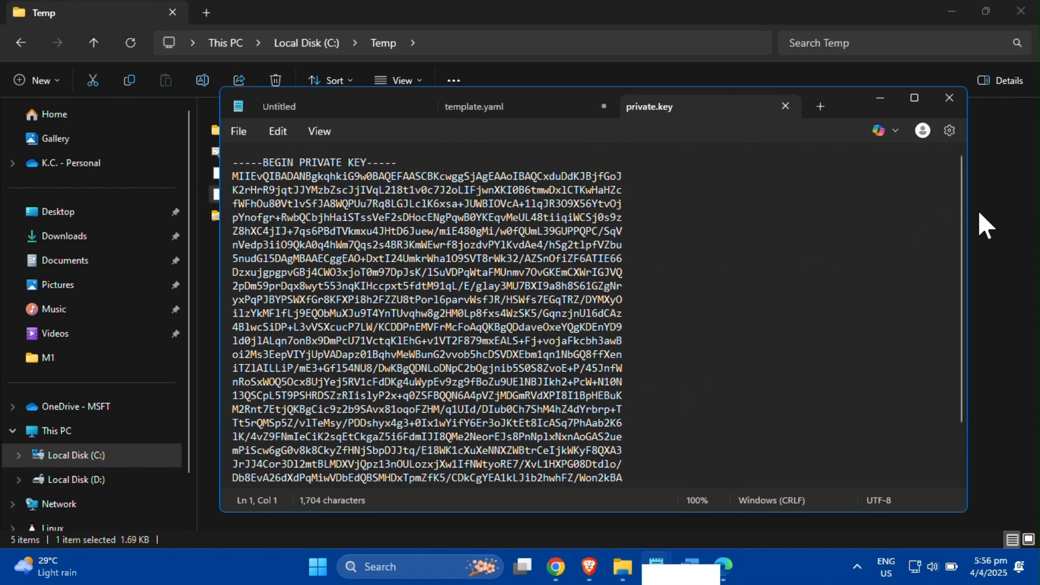
Select the entire private key text in private.key, from the BEGIN line to the END line
{"action": "left_click_drag", "start_coordinate": [963, 228], "coordinate": [966, 197]}
{"action": "left_click_drag", "start_coordinate": [234, 162], "coordinate": [386, 477]}
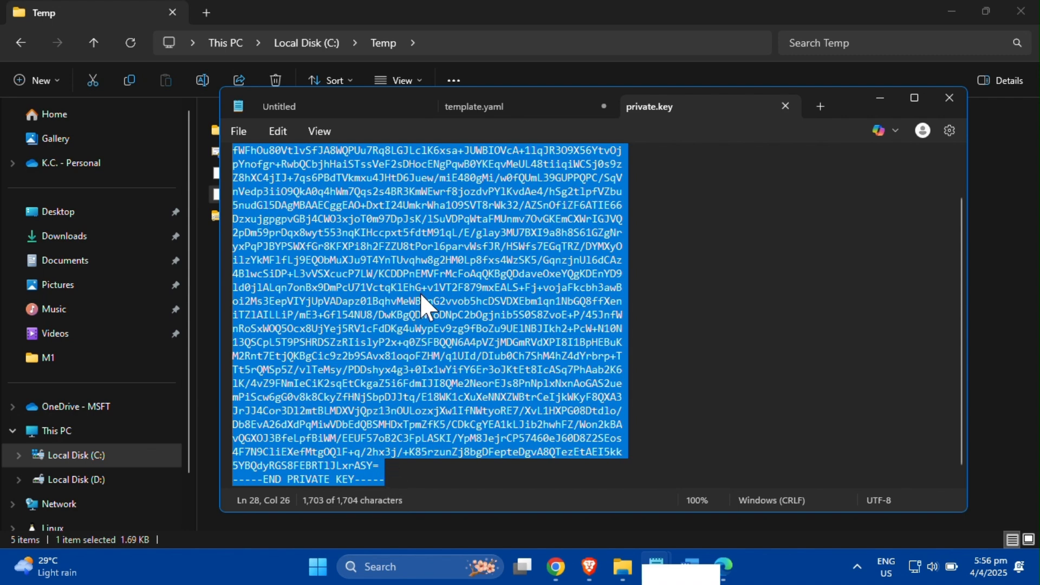
Paste the private key into the Base64 Encode box and encode it
{"action": "mouse_move", "coordinate": [555, 566]}
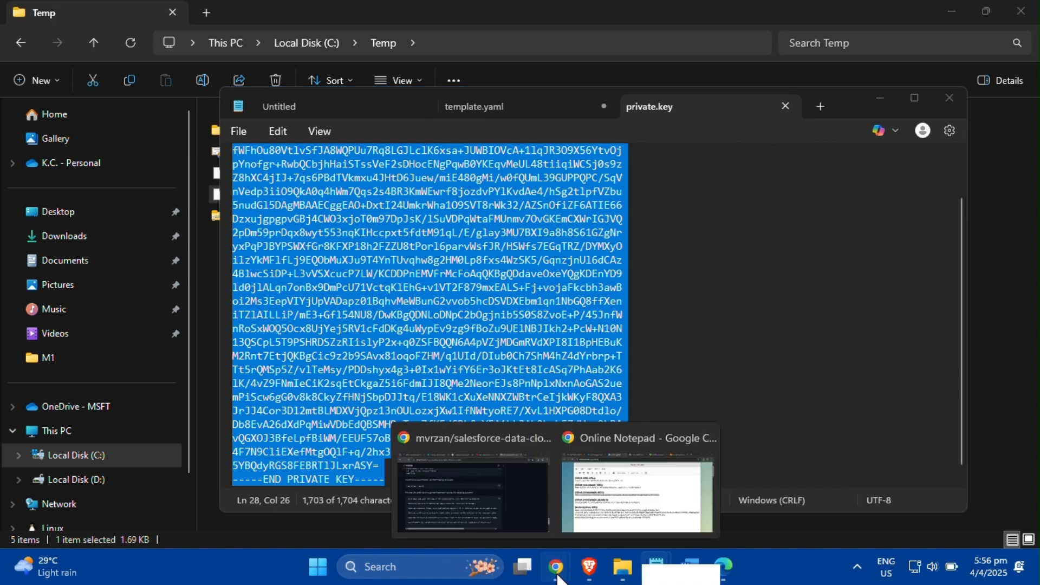
{"action": "left_click", "coordinate": [604, 528]}
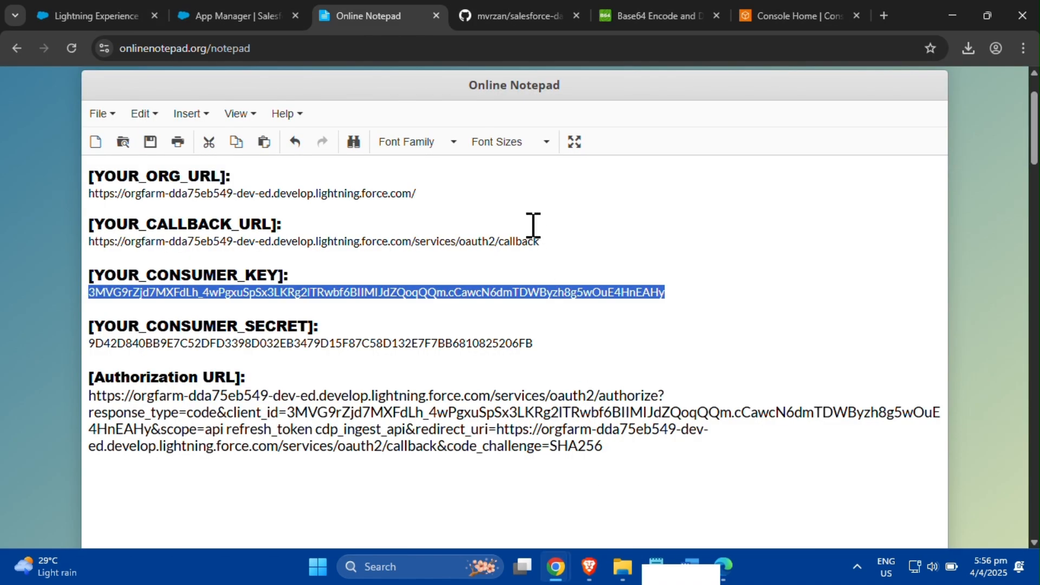
{"action": "left_click", "coordinate": [647, 13]}
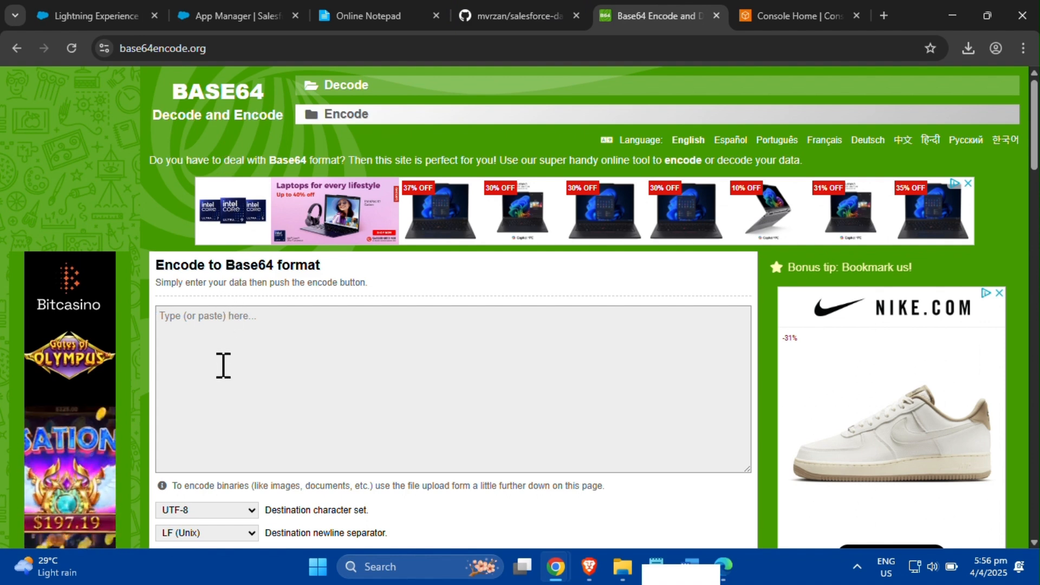
{"action": "key", "text": "ctrl"}
{"action": "key", "text": "ctrl"}
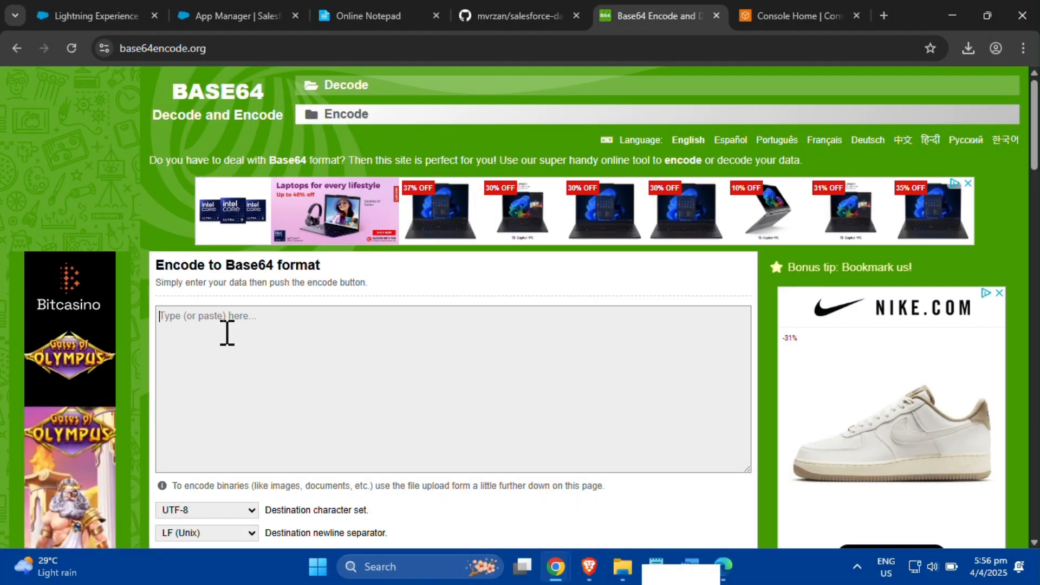
{"action": "key", "text": "ctrl+v"}
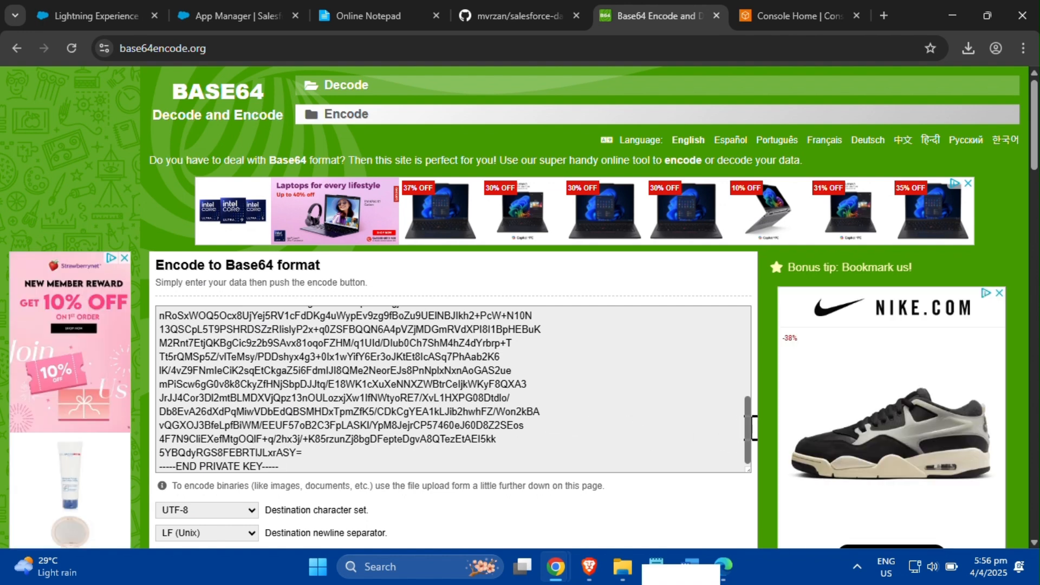
{"action": "left_click_drag", "start_coordinate": [753, 428], "coordinate": [751, 458]}
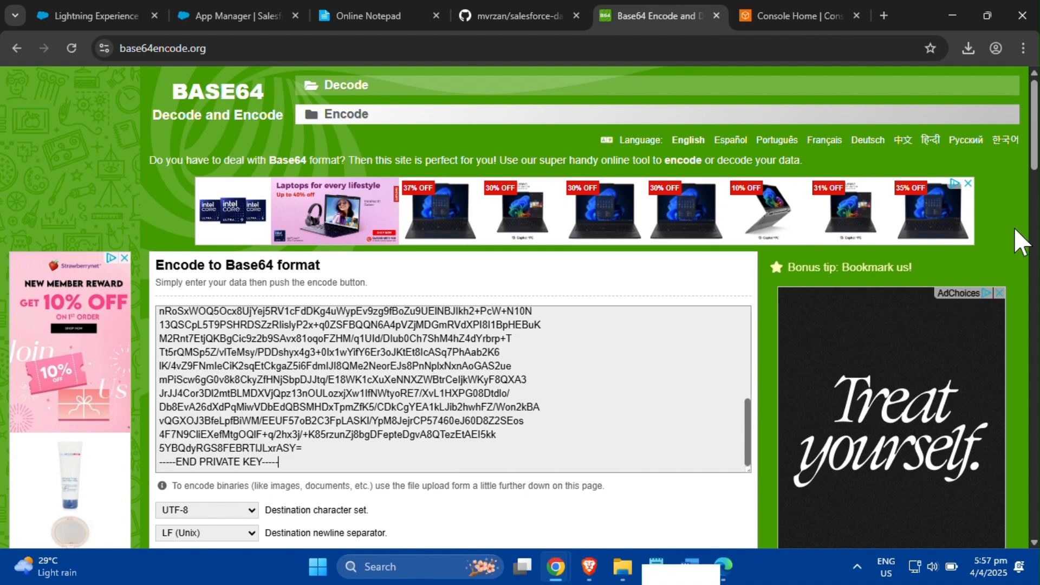
{"action": "scroll", "coordinate": [1037, 170], "scroll_direction": "down", "scroll_amount": 3}
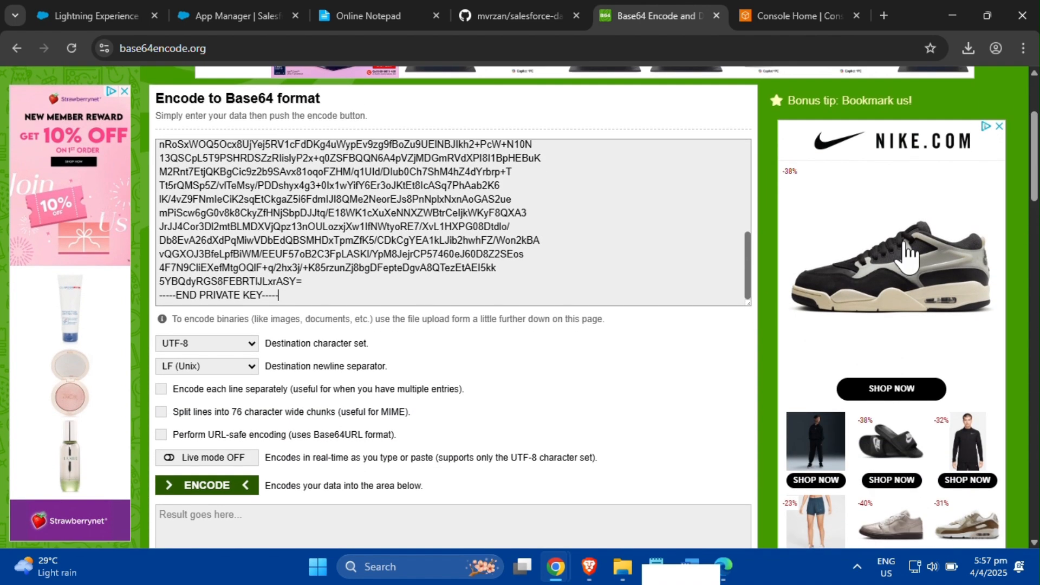
{"action": "left_click", "coordinate": [223, 489]}
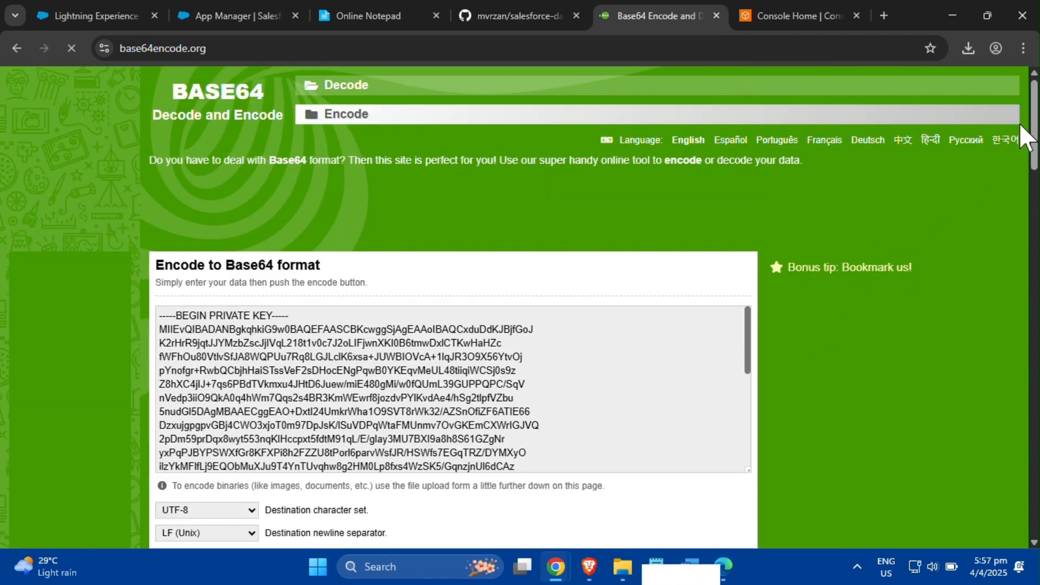
Select the encoded Base64 output and return to the private.key Notepad window
{"action": "scroll", "coordinate": [1032, 135], "scroll_direction": "down", "scroll_amount": 6}
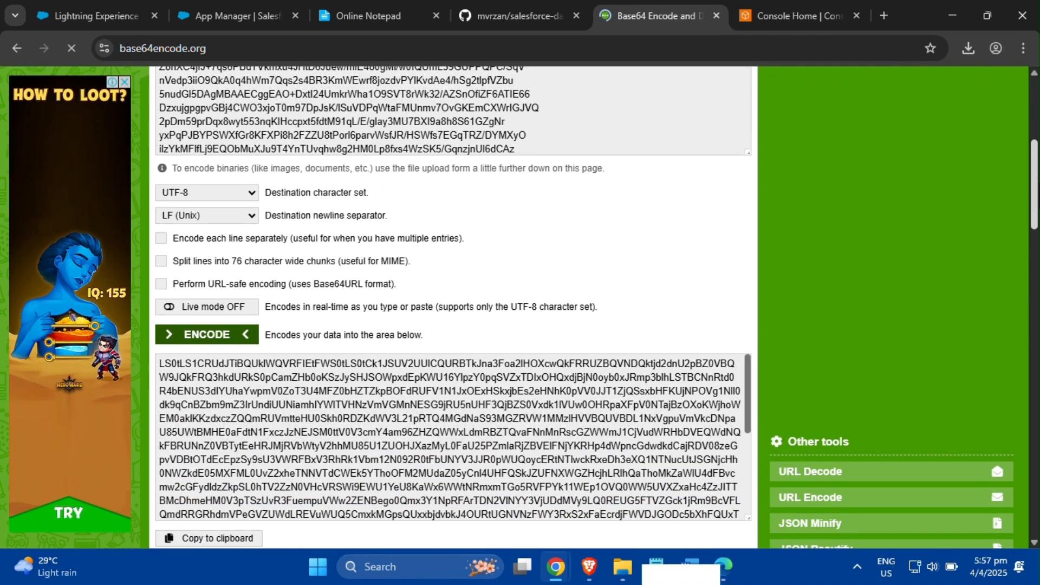
{"action": "scroll", "coordinate": [1034, 190], "scroll_direction": "down", "scroll_amount": 3}
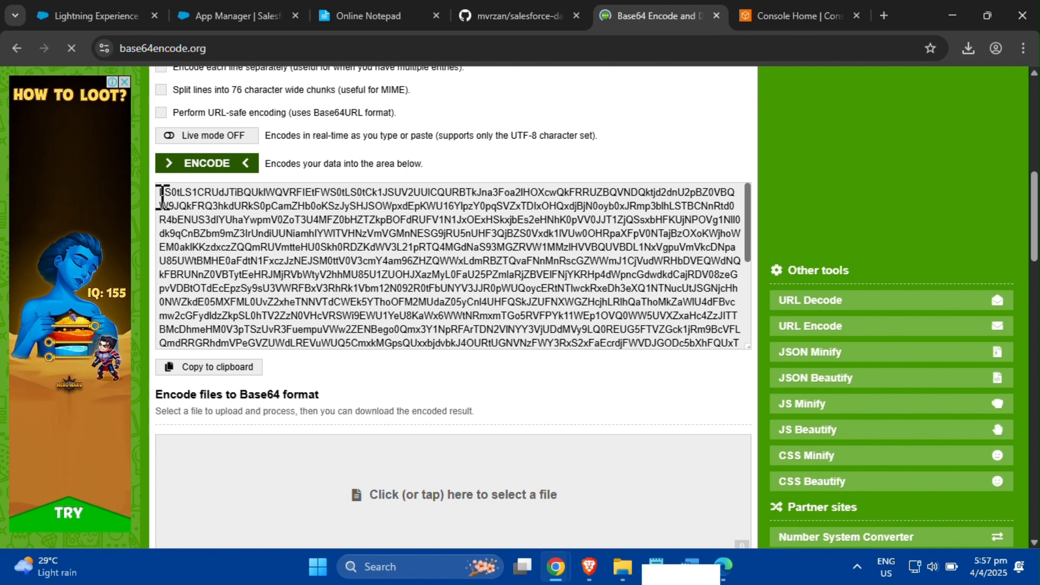
{"action": "left_click_drag", "start_coordinate": [161, 198], "coordinate": [670, 405]}
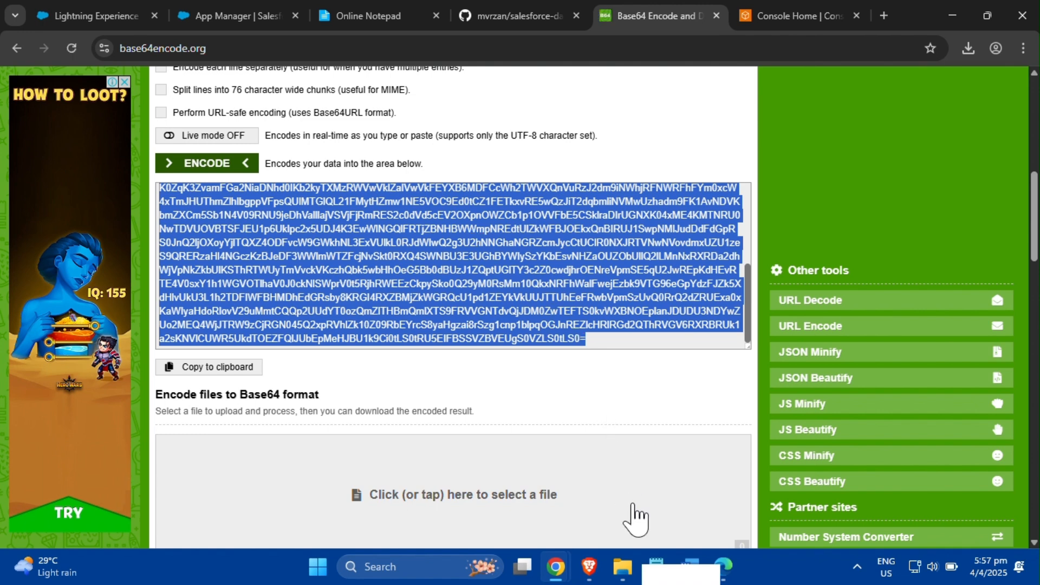
{"action": "left_click", "coordinate": [651, 566]}
{"action": "left_click", "coordinate": [705, 485]}
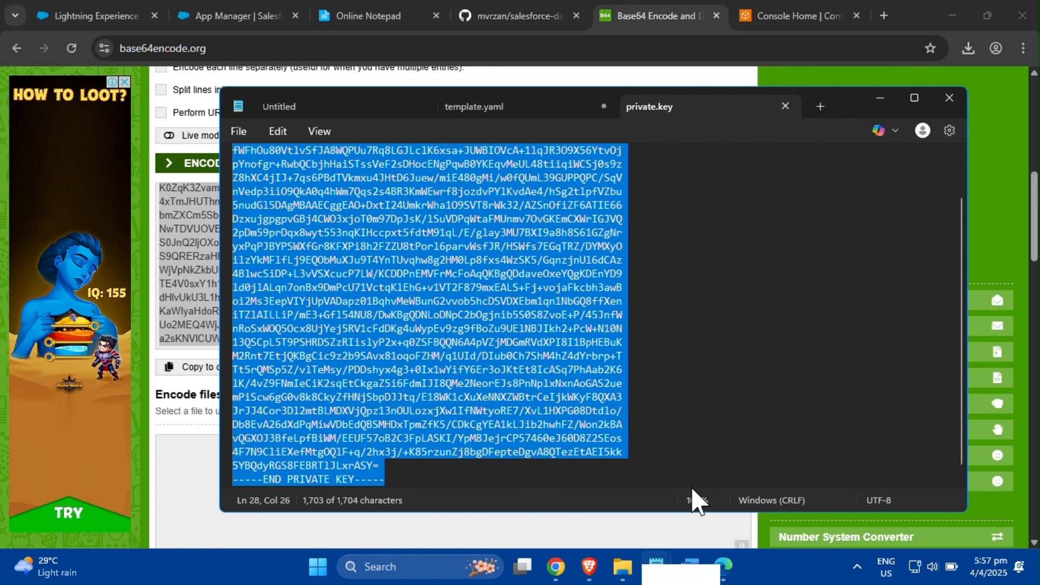
Select the RSA_PRIVATE_KEY placeholder value in template.yaml for replacement
{"action": "left_click", "coordinate": [513, 108]}
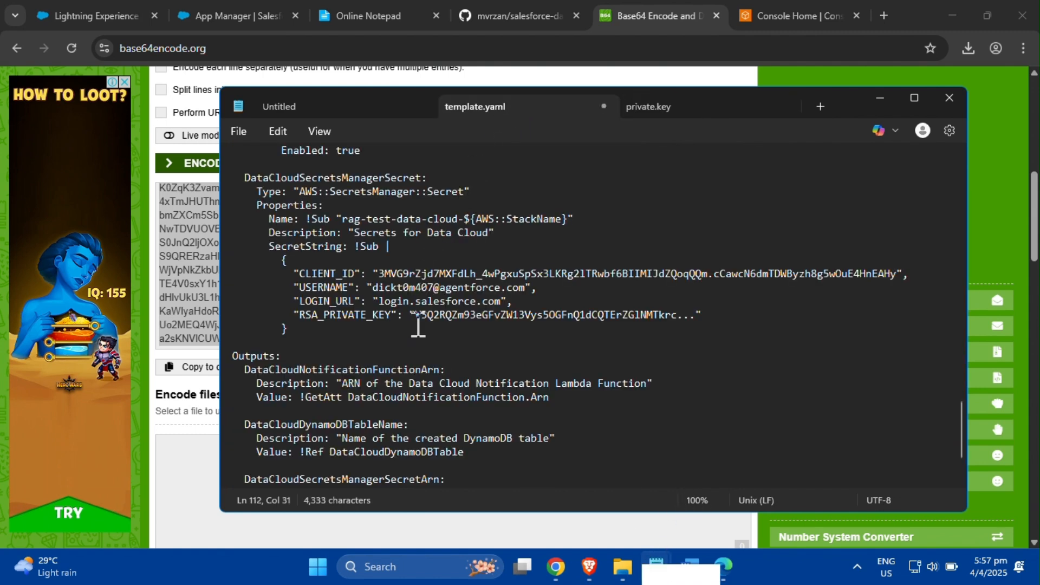
{"action": "left_click_drag", "start_coordinate": [417, 318], "coordinate": [697, 319]}
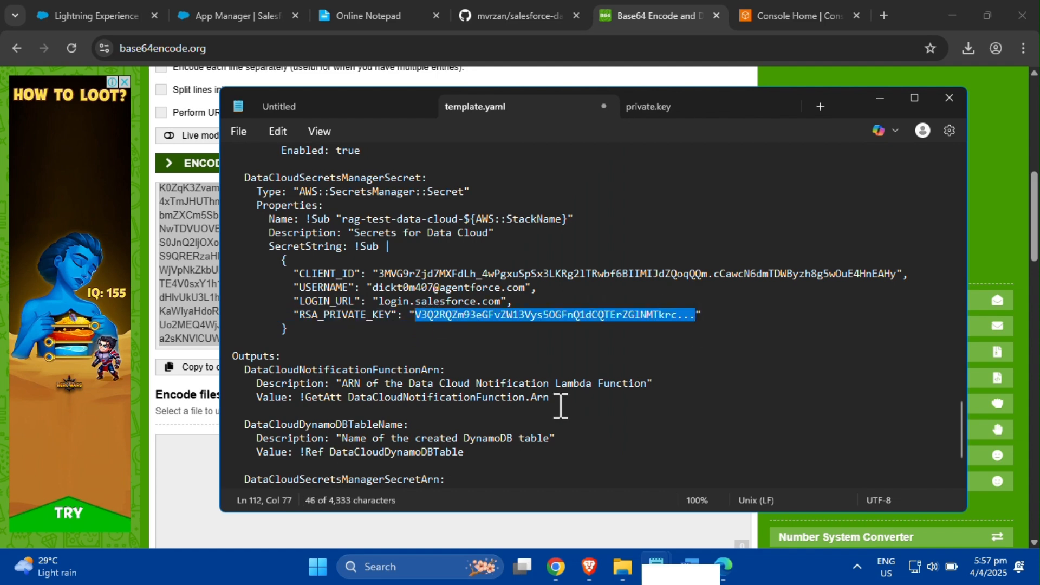
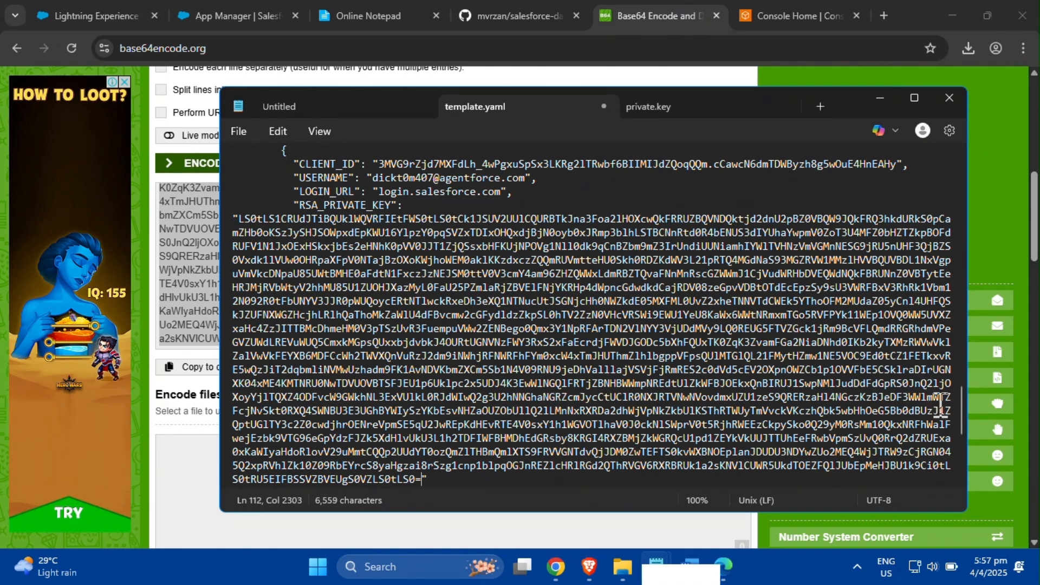
Save template.yaml with the base64-encoded private key as its RSA_PRIVATE_KEY value
{"action": "left_click_drag", "start_coordinate": [958, 406], "coordinate": [957, 406]}
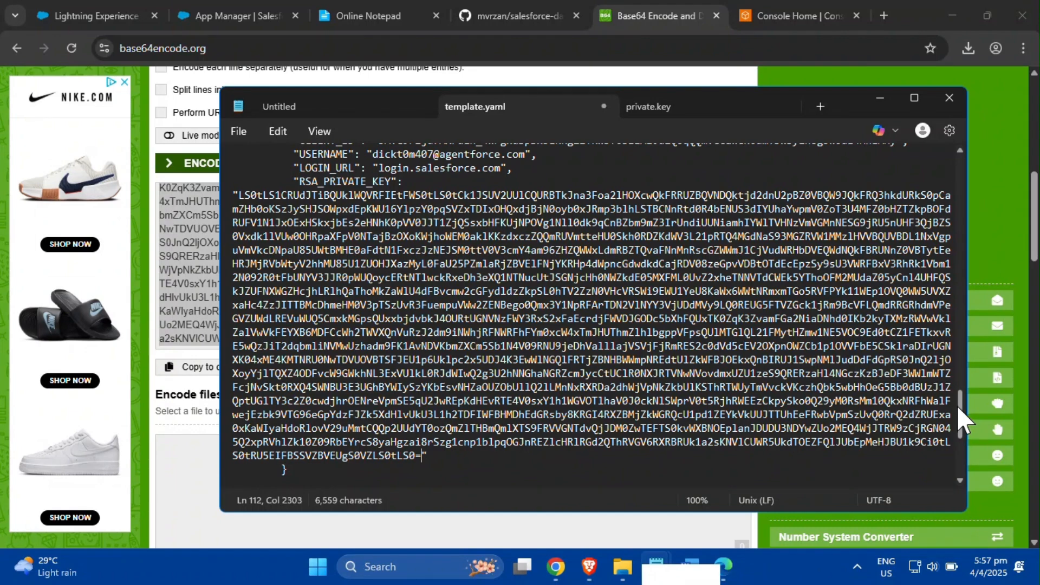
{"action": "left_click", "coordinate": [240, 133]}
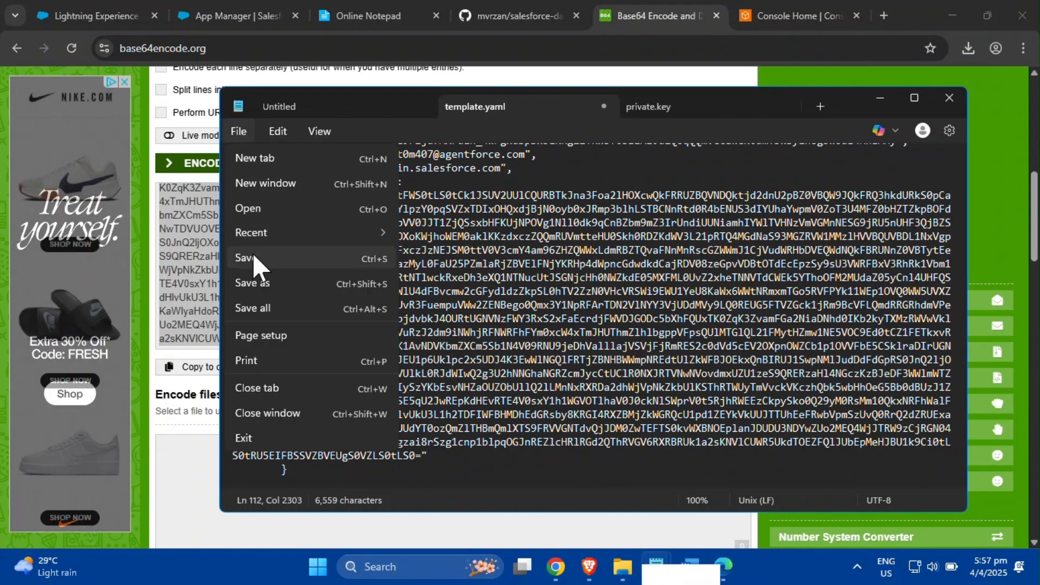
{"action": "left_click", "coordinate": [254, 258]}
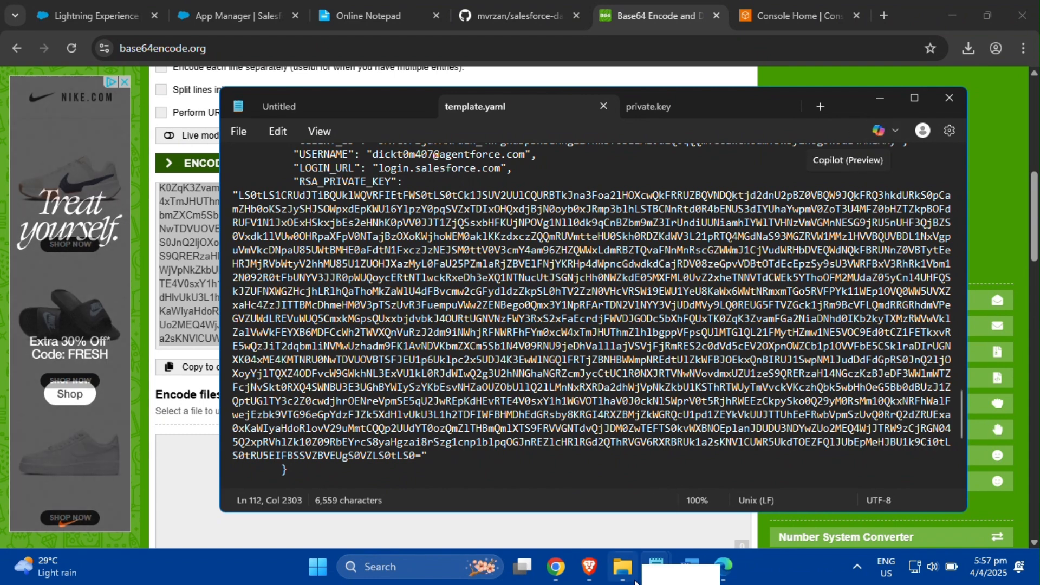
In the C:\Temp window, open the nested salesforce-data-cloud-unstructured-data-main project folder
{"action": "mouse_move", "coordinate": [624, 579]}
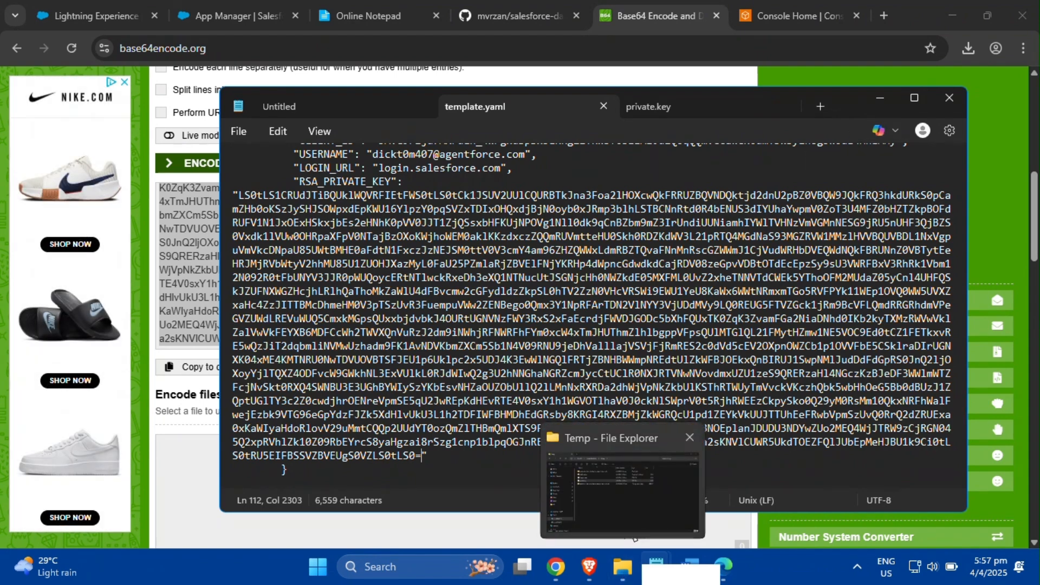
{"action": "left_click", "coordinate": [630, 517]}
{"action": "left_click", "coordinate": [432, 325]}
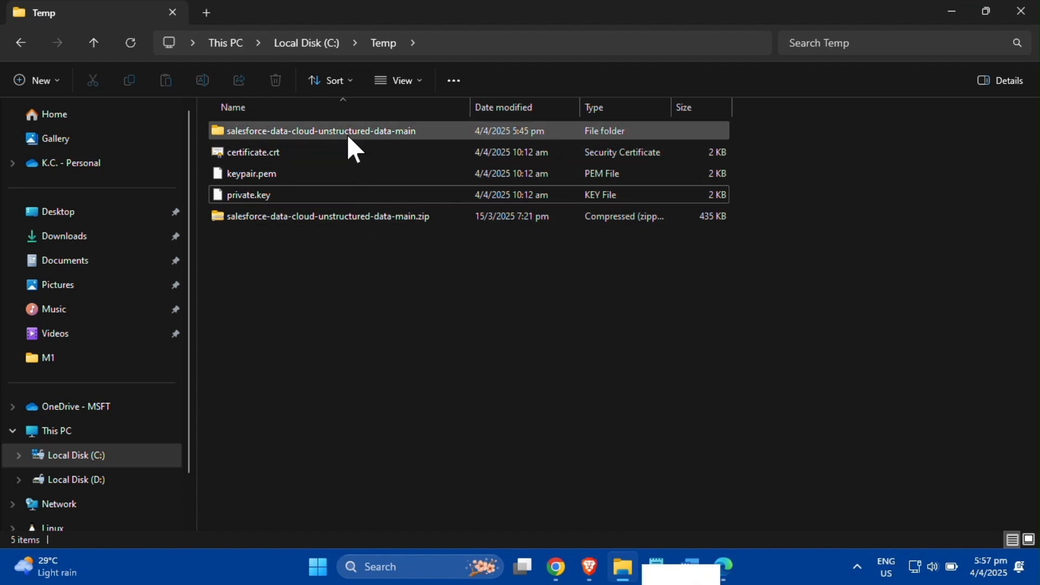
{"action": "left_click", "coordinate": [353, 149]}
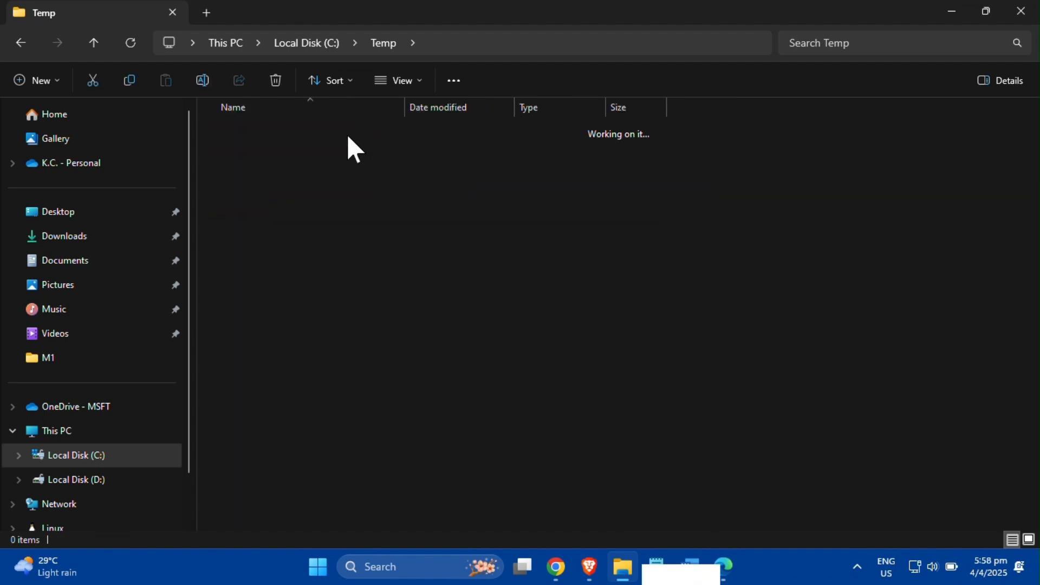
{"action": "double_click", "coordinate": [349, 139]}
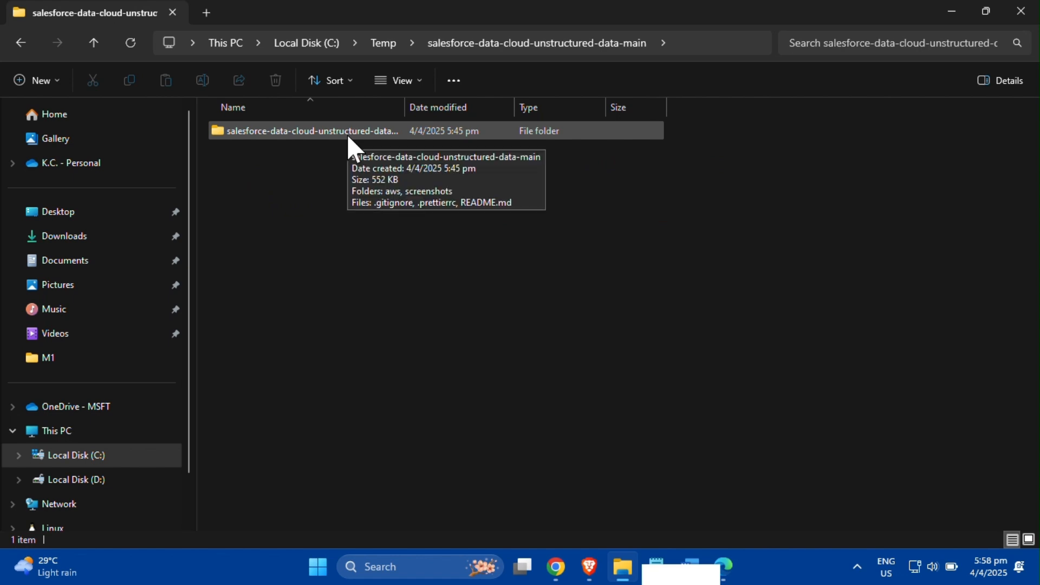
{"action": "double_click", "coordinate": [347, 137]}
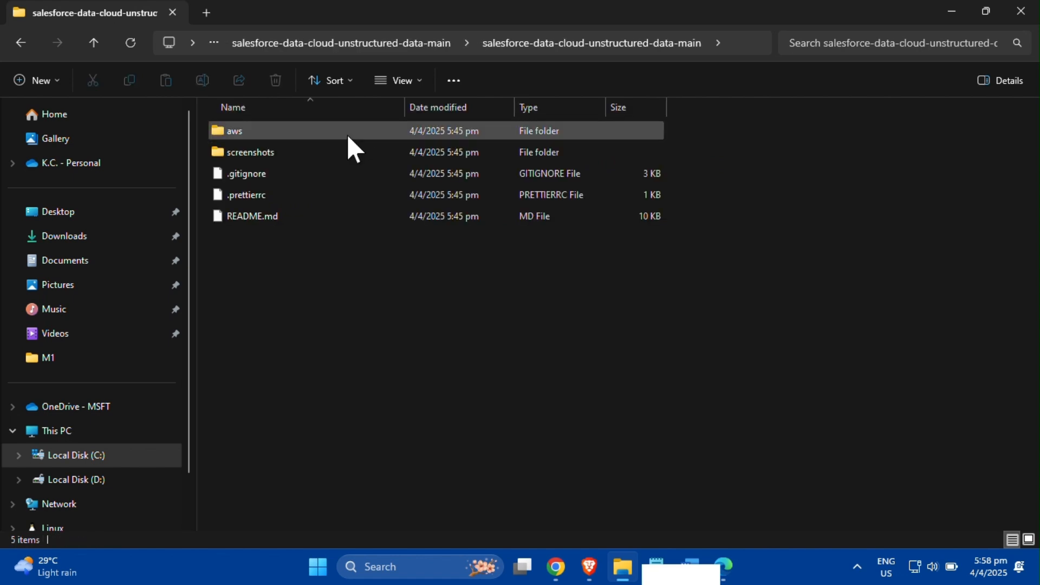
Compress the aws folder into a ZIP archive named aws.zip
{"action": "left_click", "coordinate": [234, 132]}
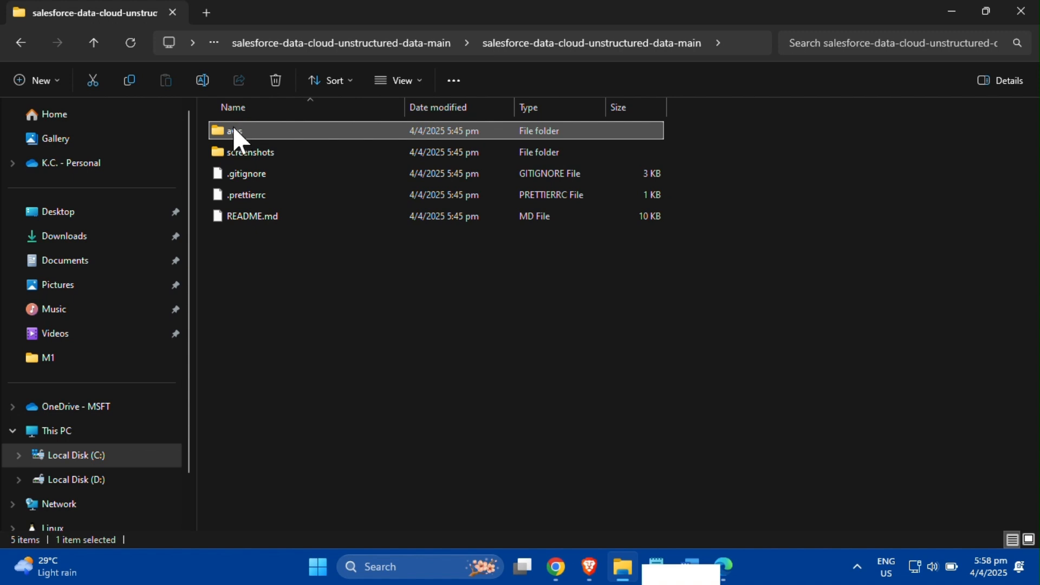
{"action": "right_click", "coordinate": [234, 132]}
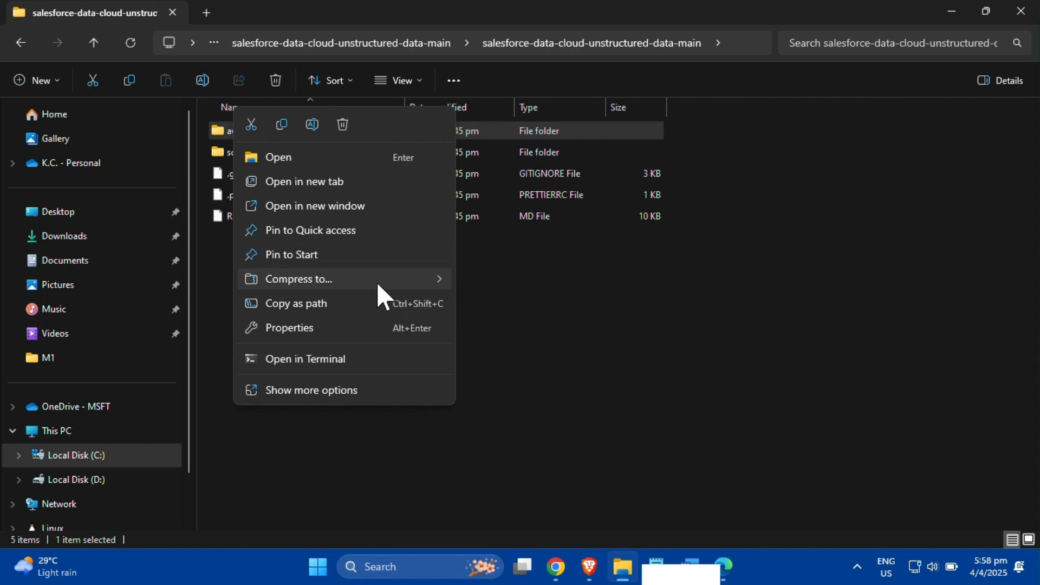
{"action": "mouse_move", "coordinate": [378, 285]}
{"action": "left_click", "coordinate": [488, 281]}
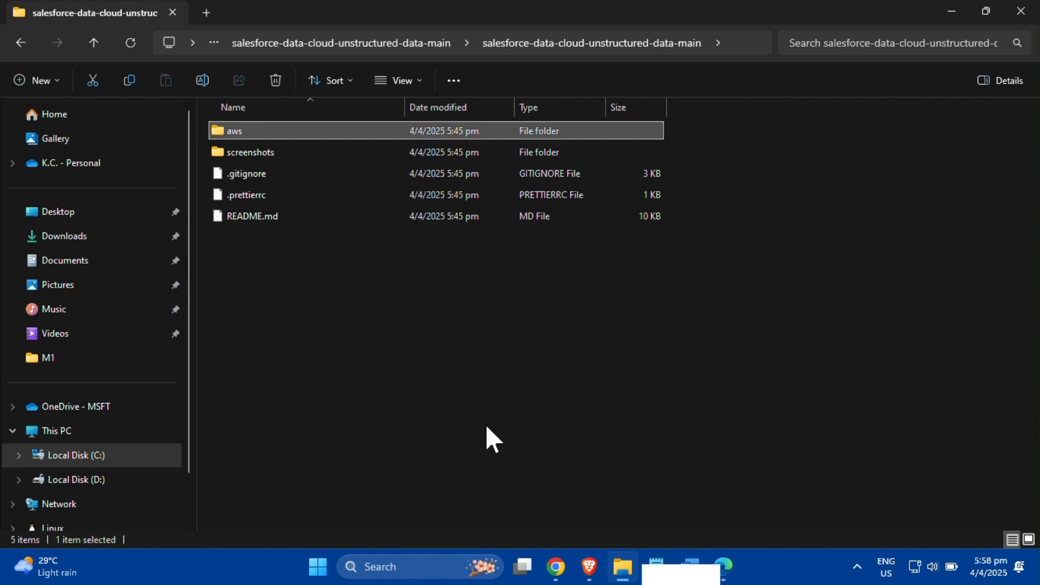
{"action": "left_click", "coordinate": [326, 314]}
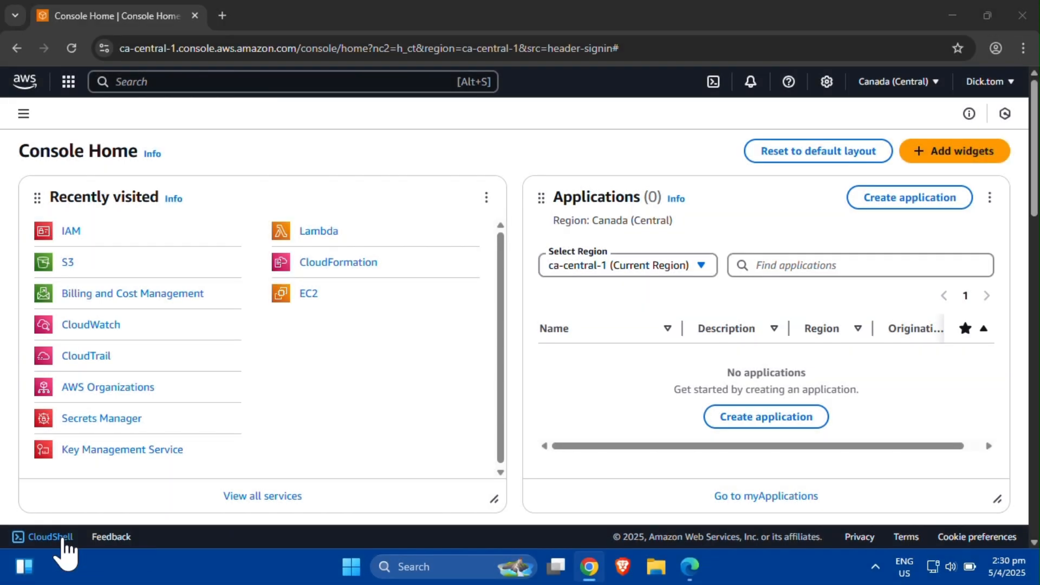
Open AWS CloudShell and start a file upload from its Actions menu
{"action": "left_click", "coordinate": [63, 538]}
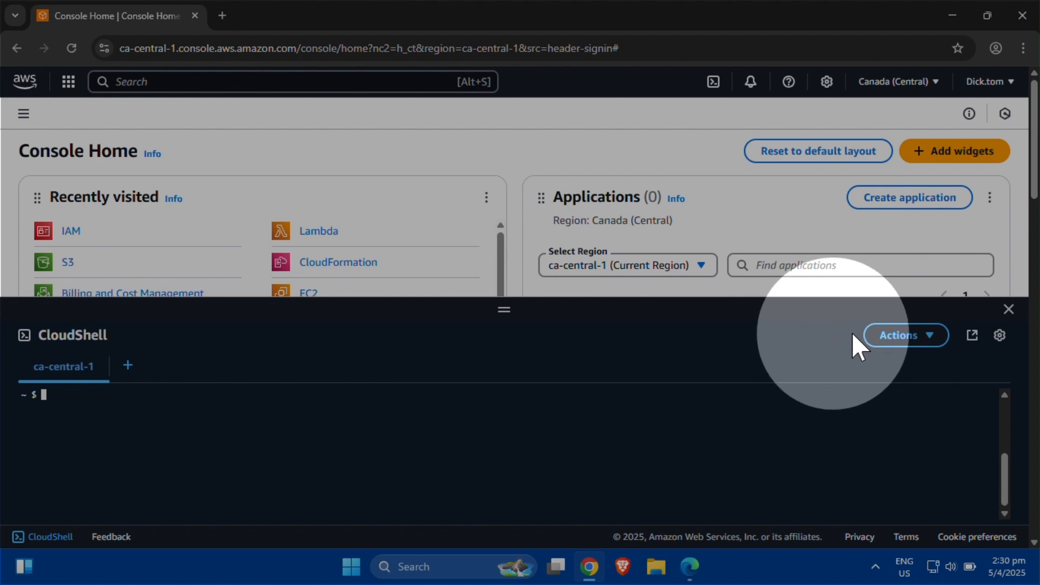
{"action": "left_click", "coordinate": [928, 336]}
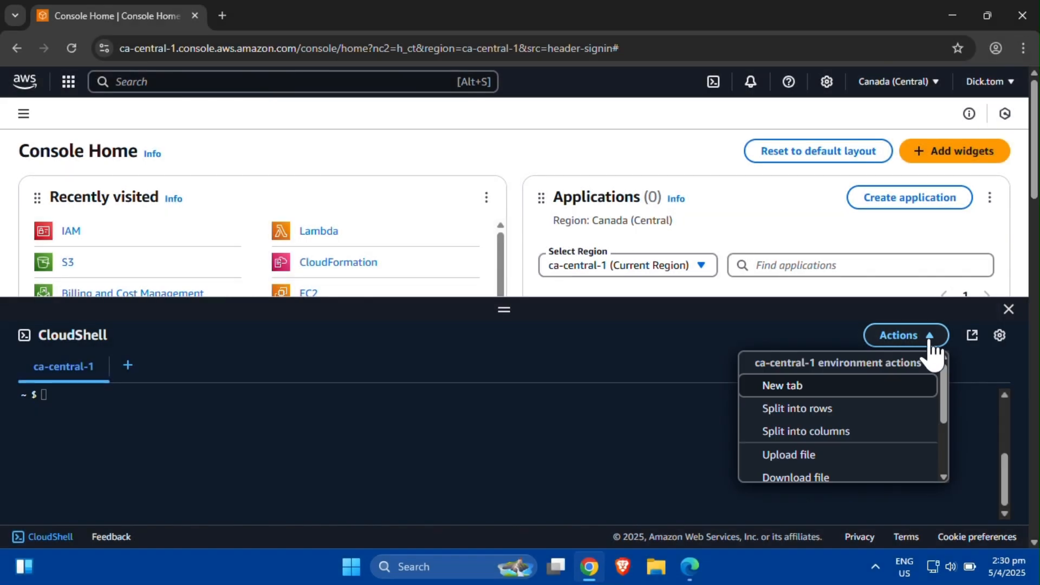
{"action": "left_click", "coordinate": [952, 396]}
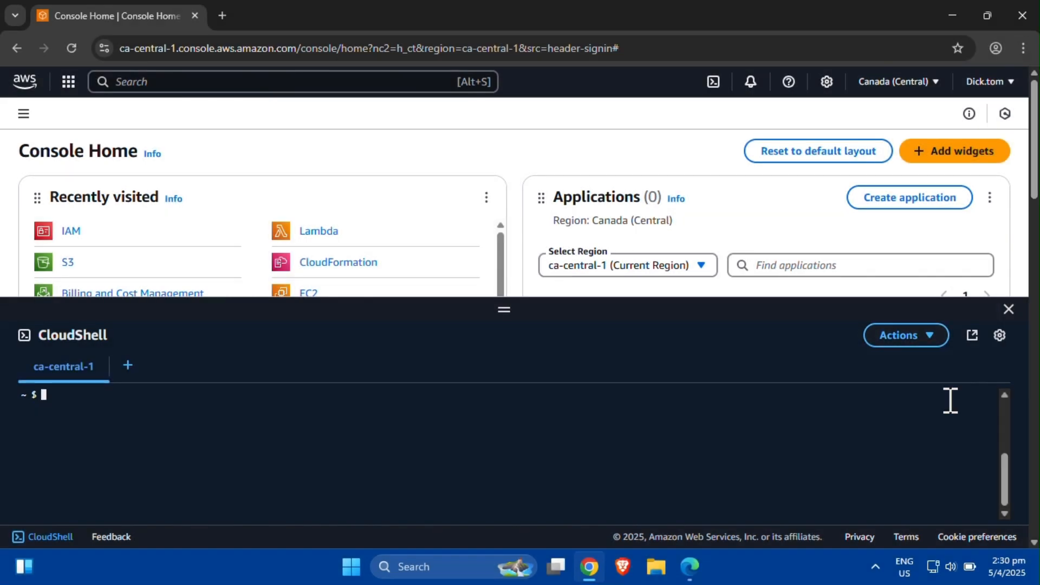
{"action": "left_click", "coordinate": [919, 336]}
{"action": "left_click", "coordinate": [837, 457]}
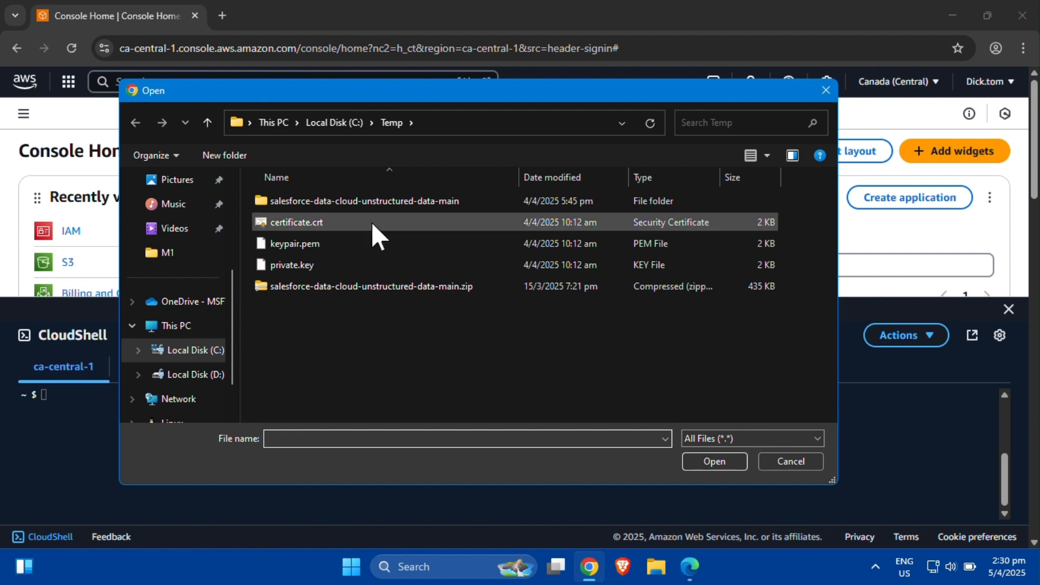
Upload aws.zip from the nested project folder and dismiss the success notice
{"action": "double_click", "coordinate": [371, 199]}
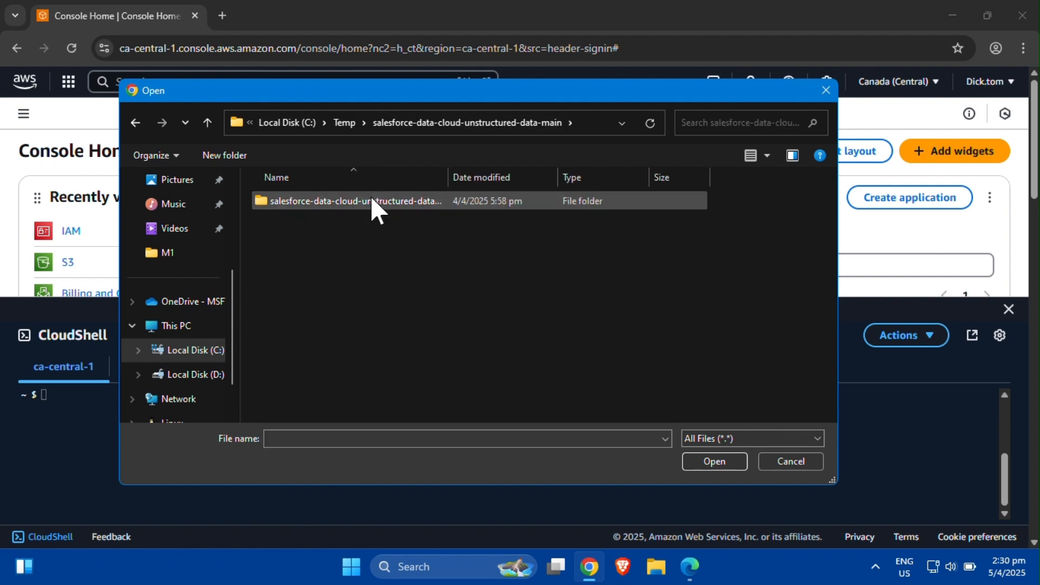
{"action": "double_click", "coordinate": [371, 200]}
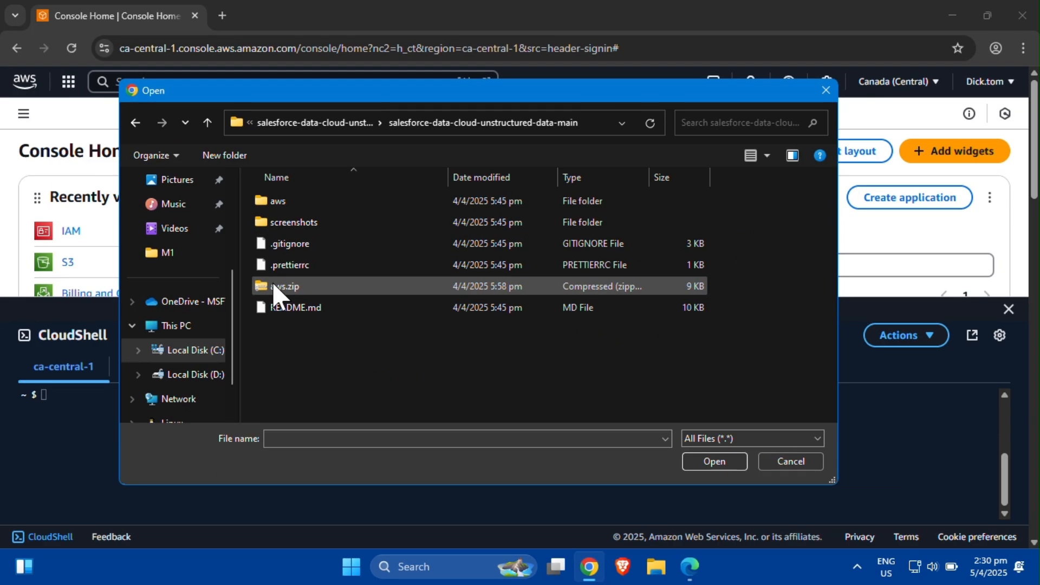
{"action": "left_click", "coordinate": [274, 294]}
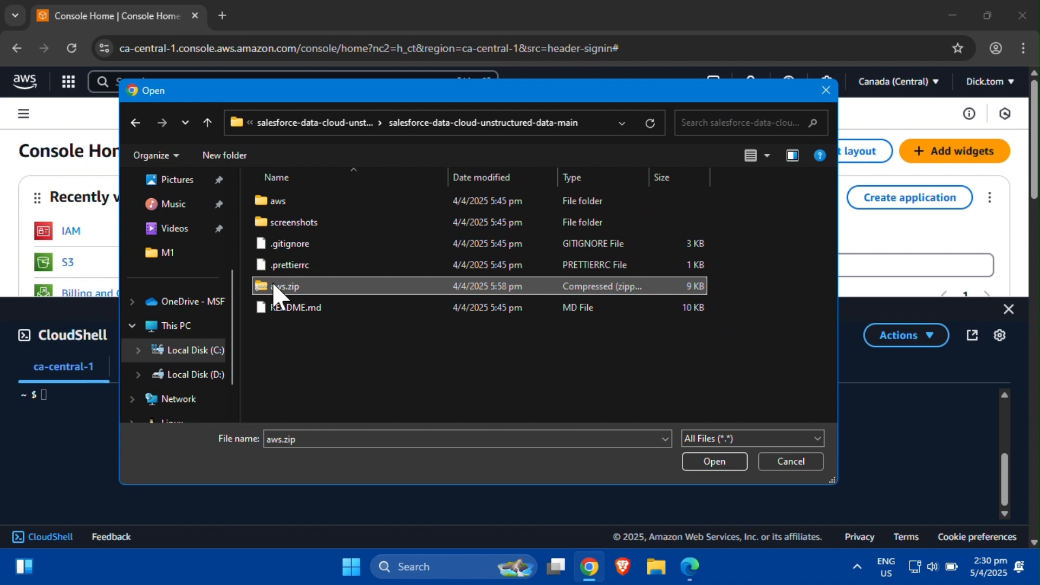
{"action": "left_click", "coordinate": [713, 460]}
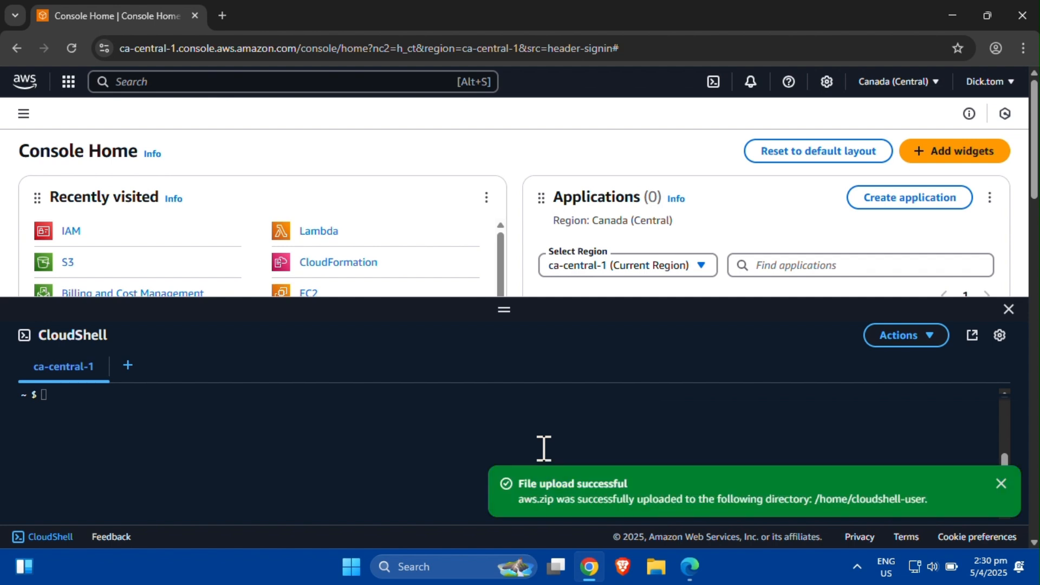
{"action": "left_click", "coordinate": [1001, 483]}
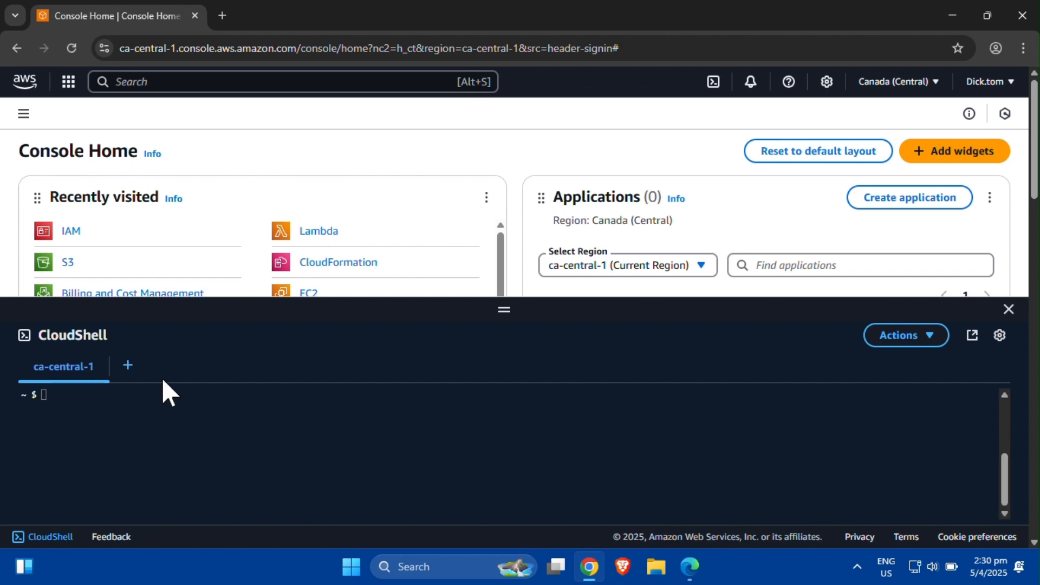
Unzip aws.zip in CloudShell and change into the aws directory
{"action": "left_click", "coordinate": [73, 394]}
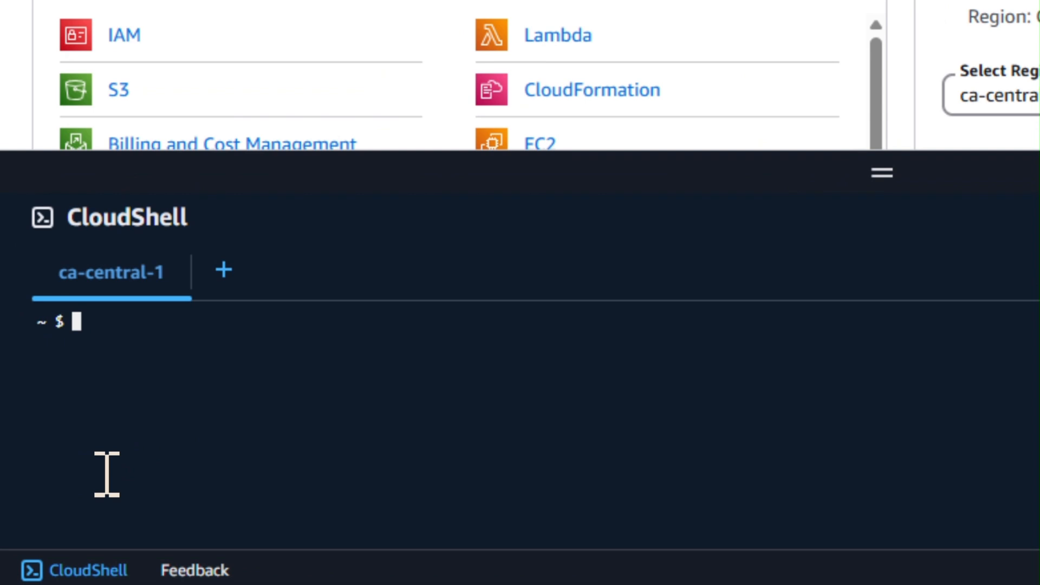
{"action": "type", "text": "unzip "}
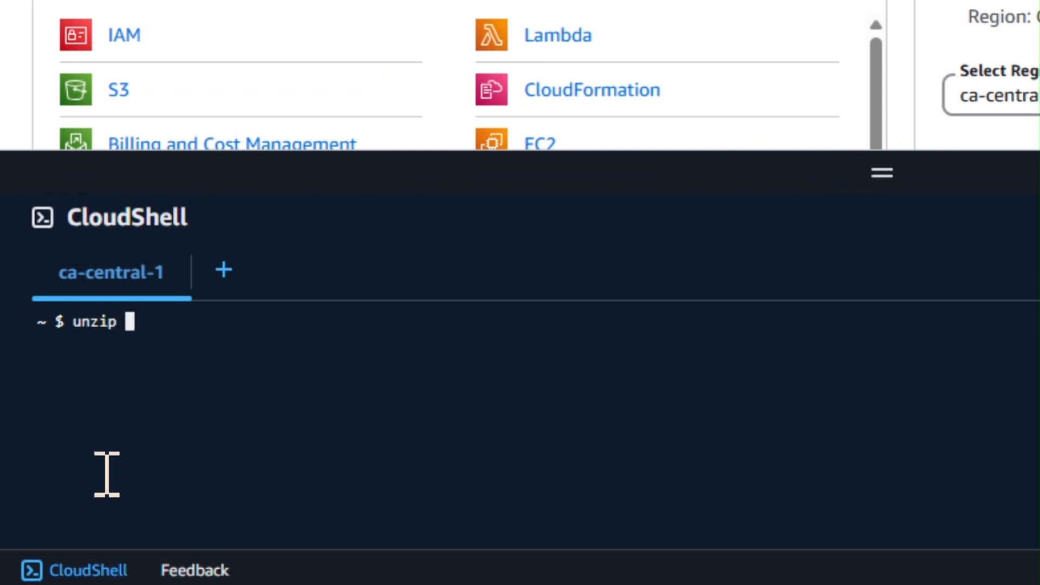
{"action": "type", "text": "aws.zip"}
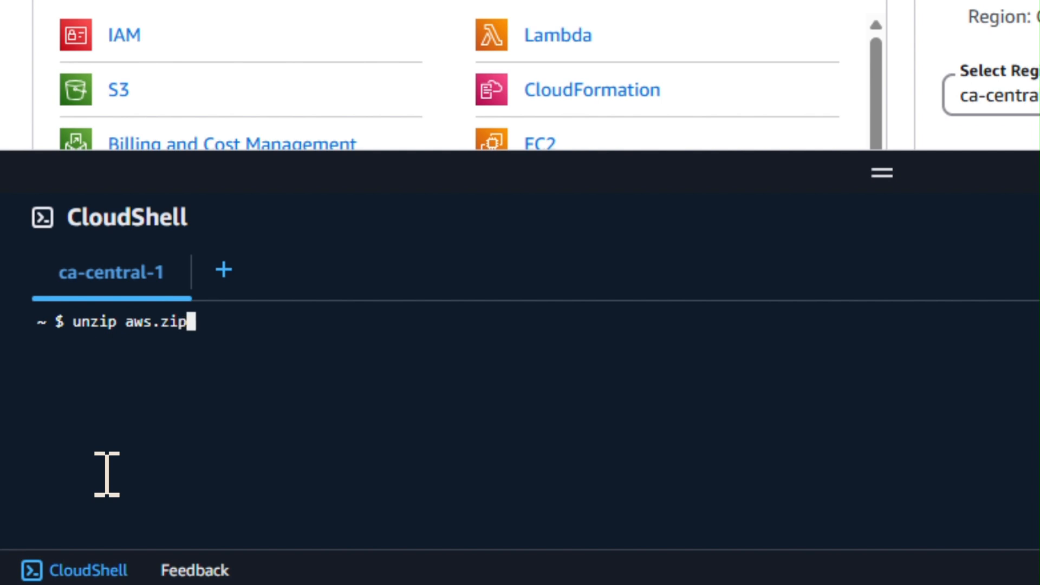
{"action": "key", "text": "Return"}
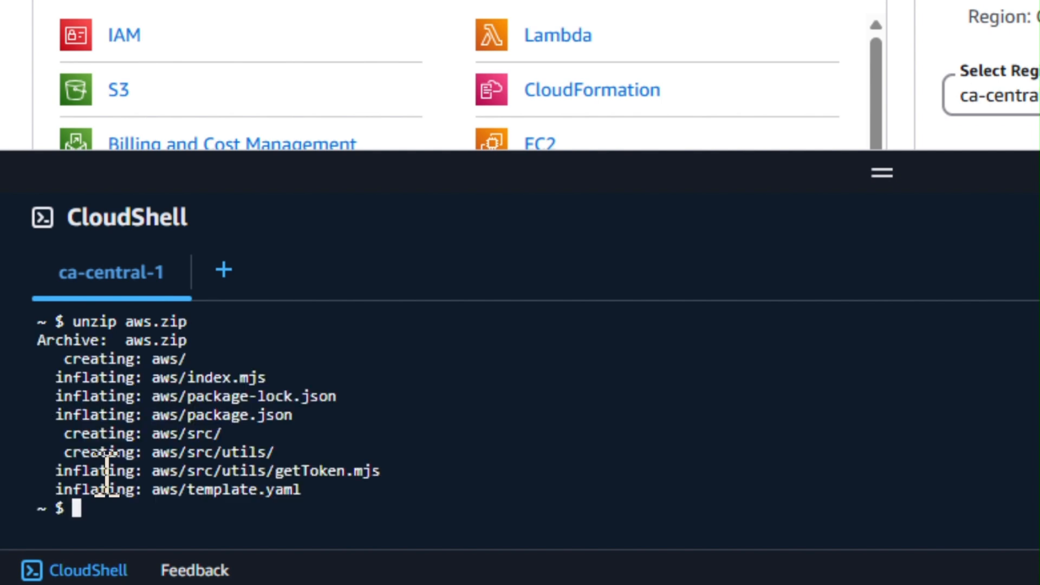
{"action": "type", "text": "cd aws"}
{"action": "key", "text": "Return"}
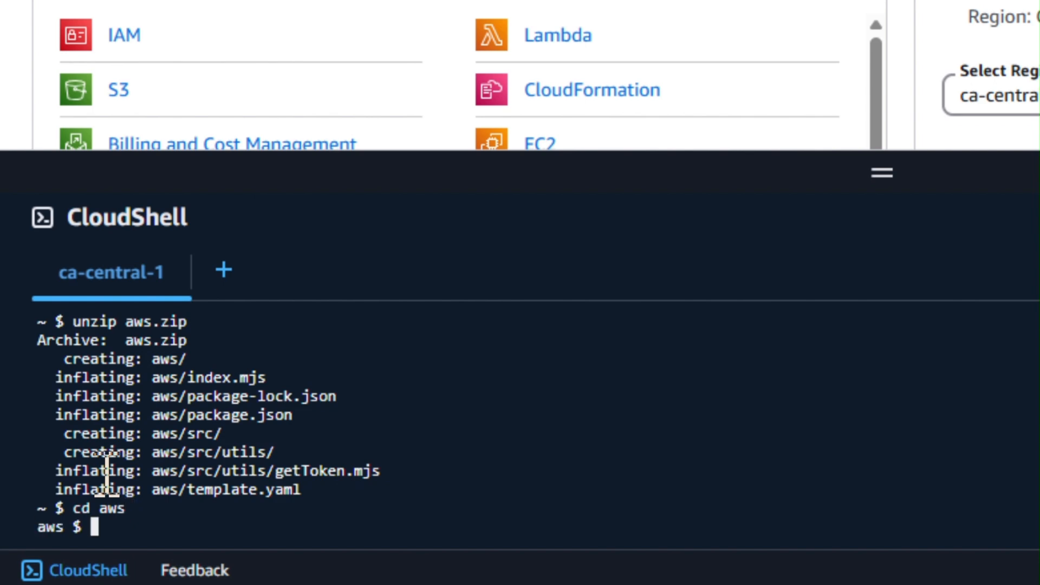
Run sam build, then start sam deploy --guided
{"action": "type", "text": "sam "}
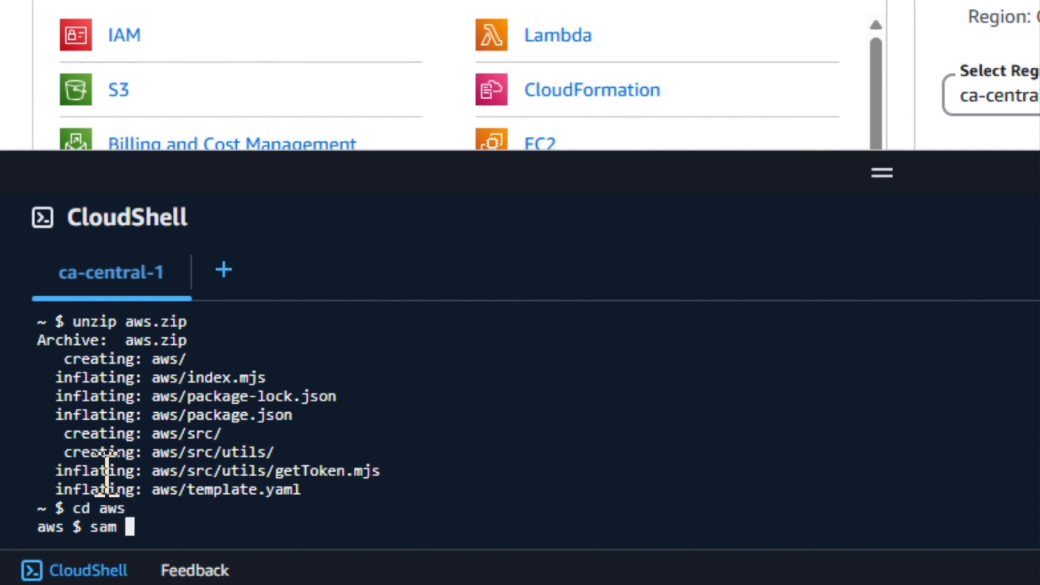
{"action": "type", "text": "build"}
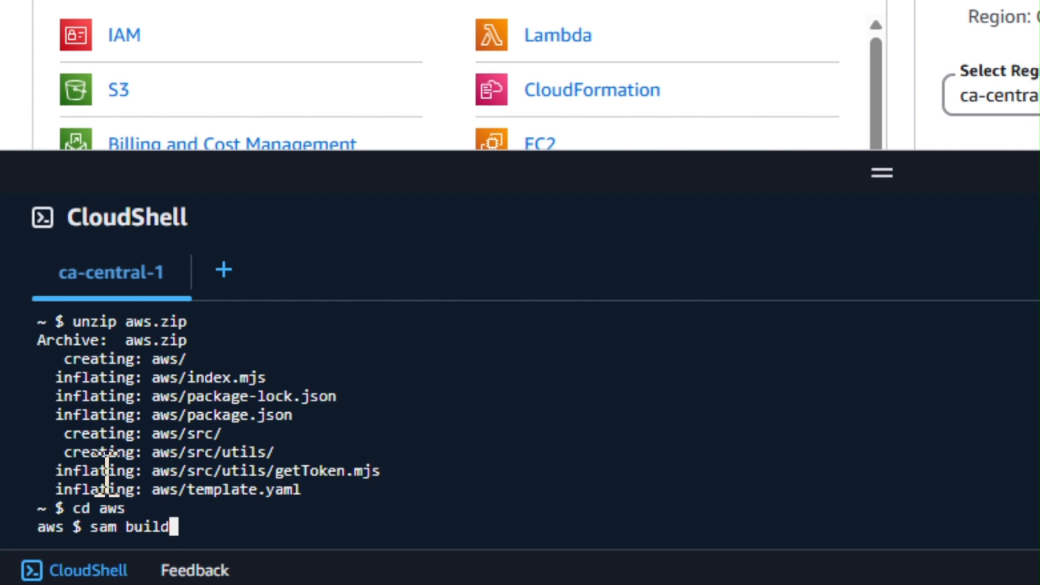
{"action": "key", "text": "Return"}
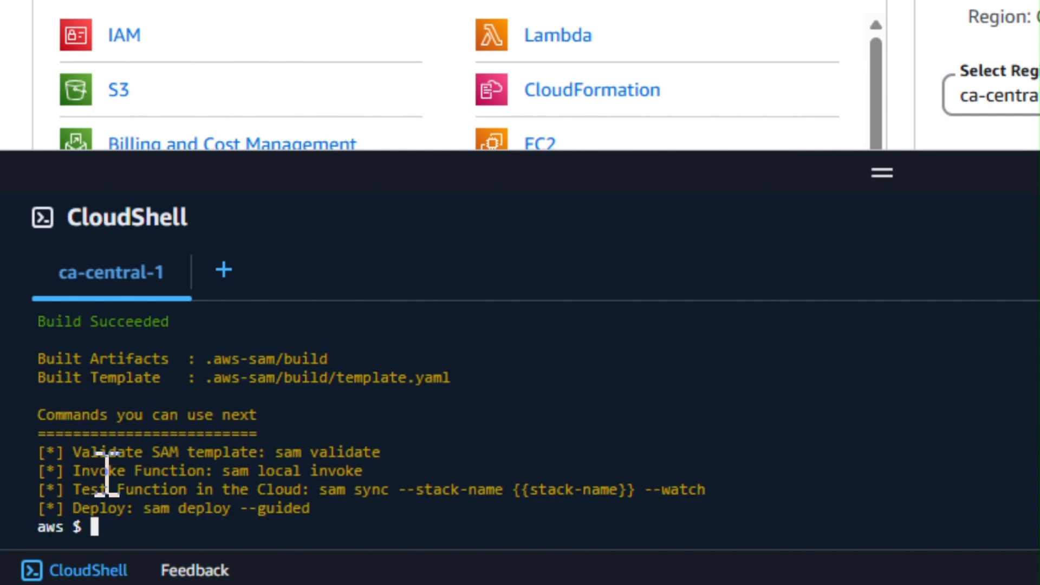
{"action": "type", "text": "sam deplo"}
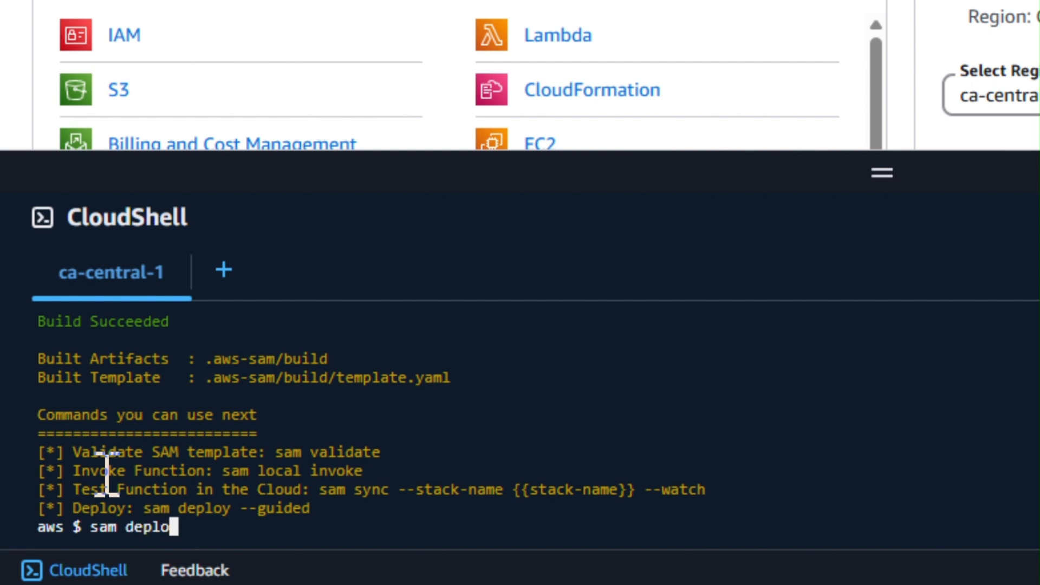
{"action": "type", "text": "y --guided"}
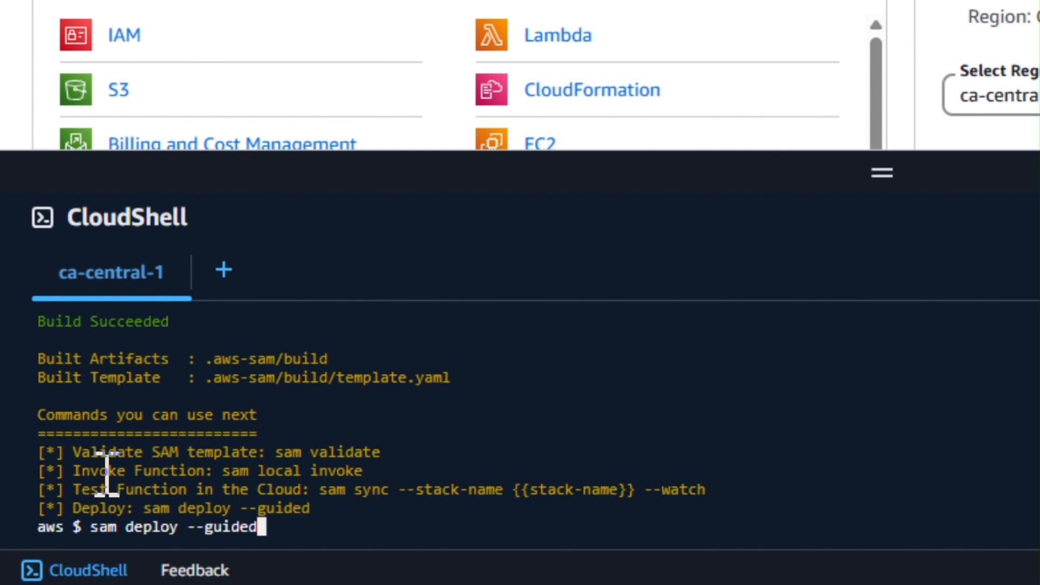
{"action": "key", "text": "Return"}
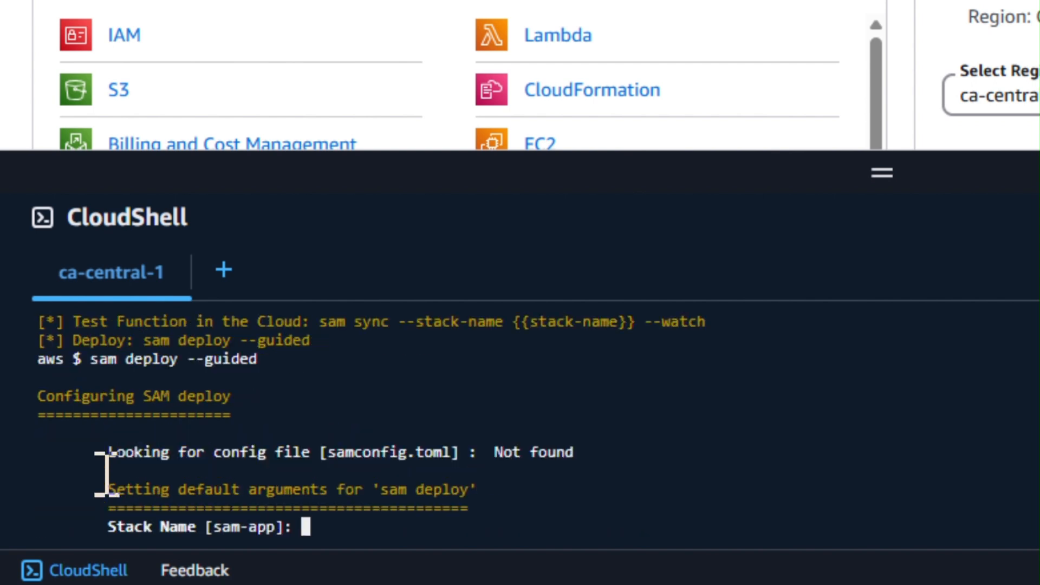
Set stack name unstructured, region ca-central-1, confirm changes Y, and allow IAM role creation Y
{"action": "type", "text": "unstructured"}
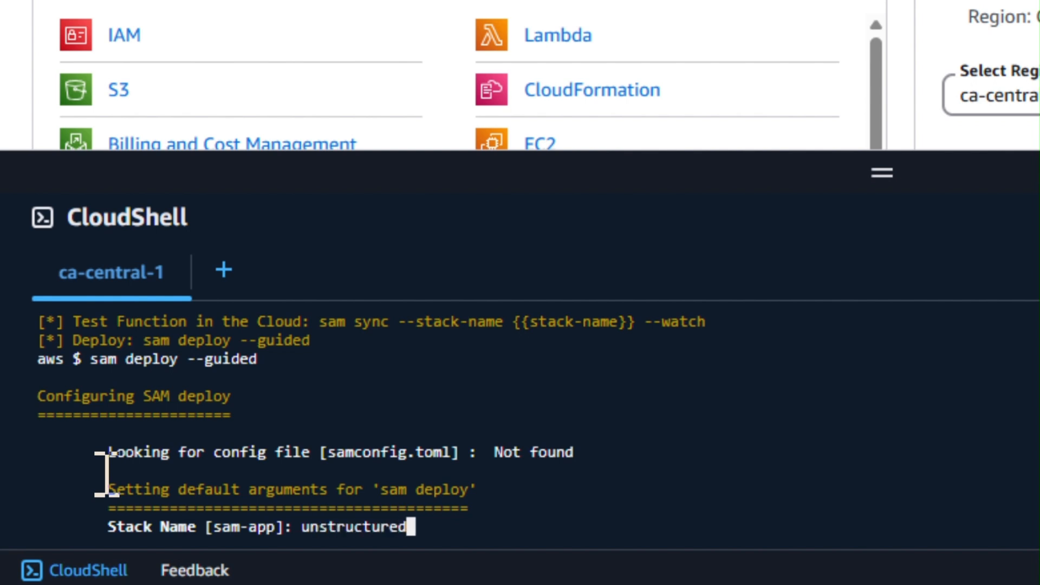
{"action": "key", "text": "Return"}
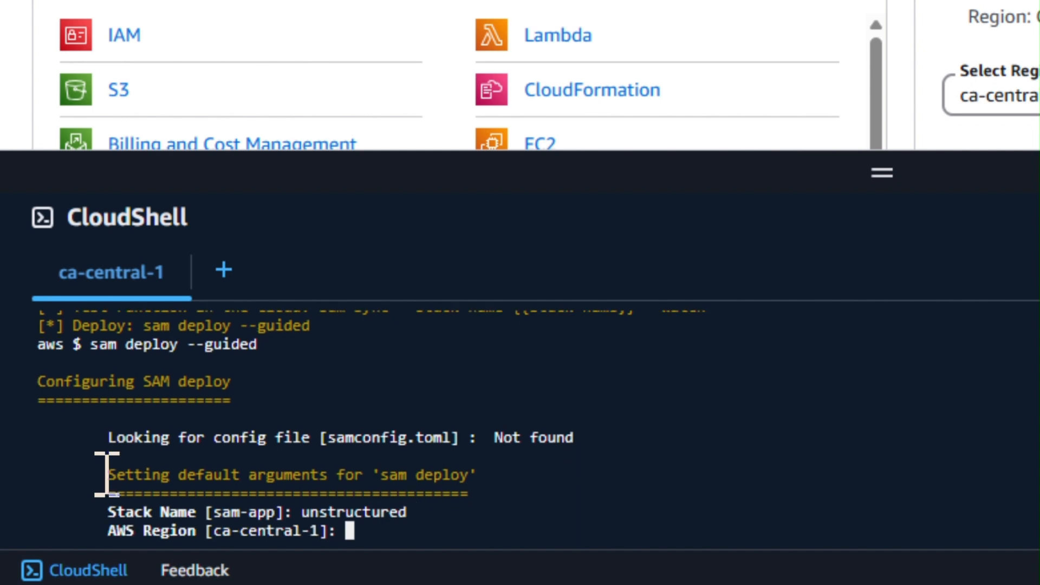
{"action": "type", "text": "ca-central-1"}
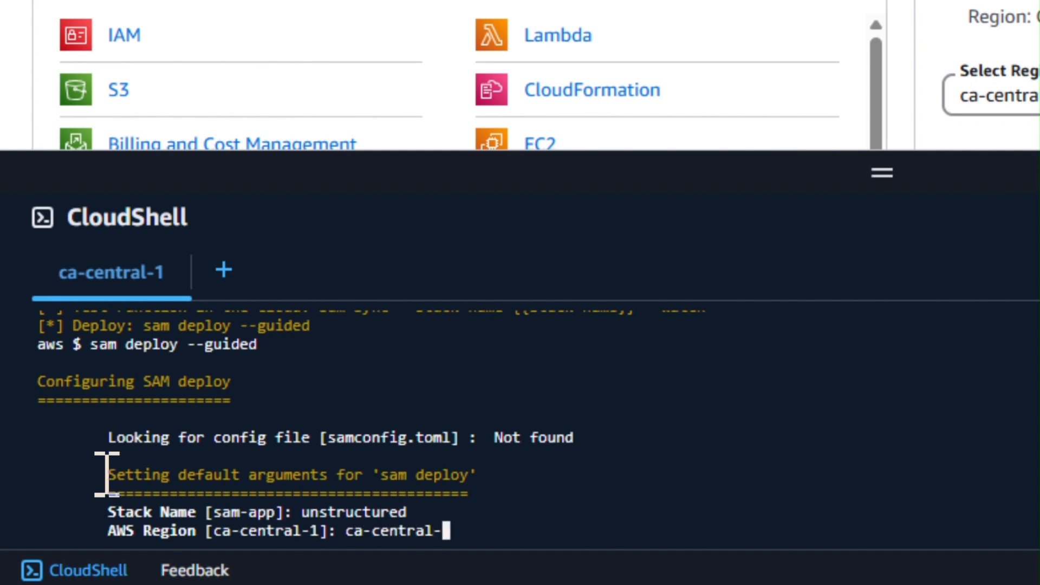
{"action": "key", "text": "Return"}
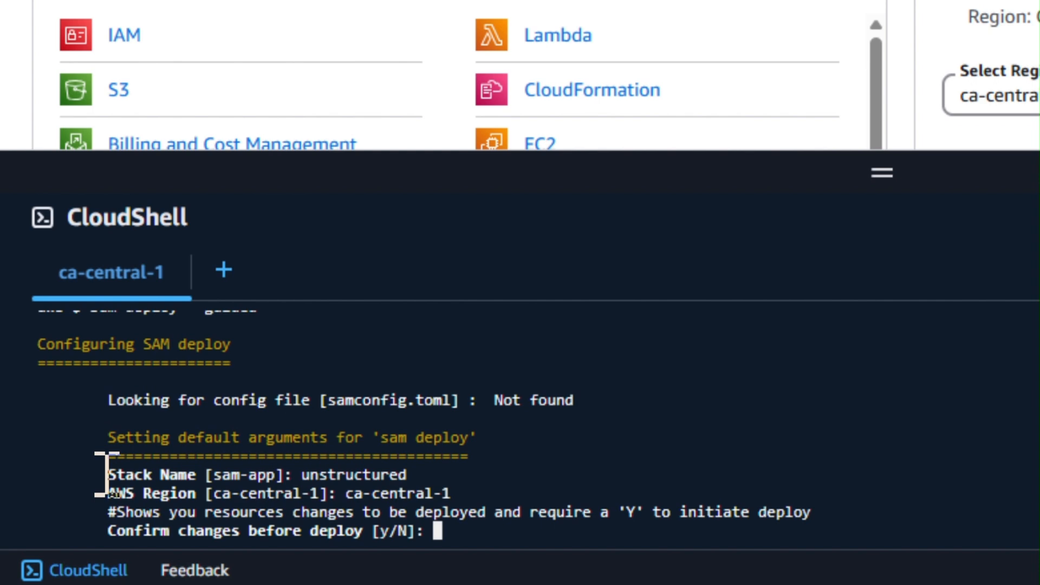
{"action": "type", "text": "Y"}
{"action": "key", "text": "Return"}
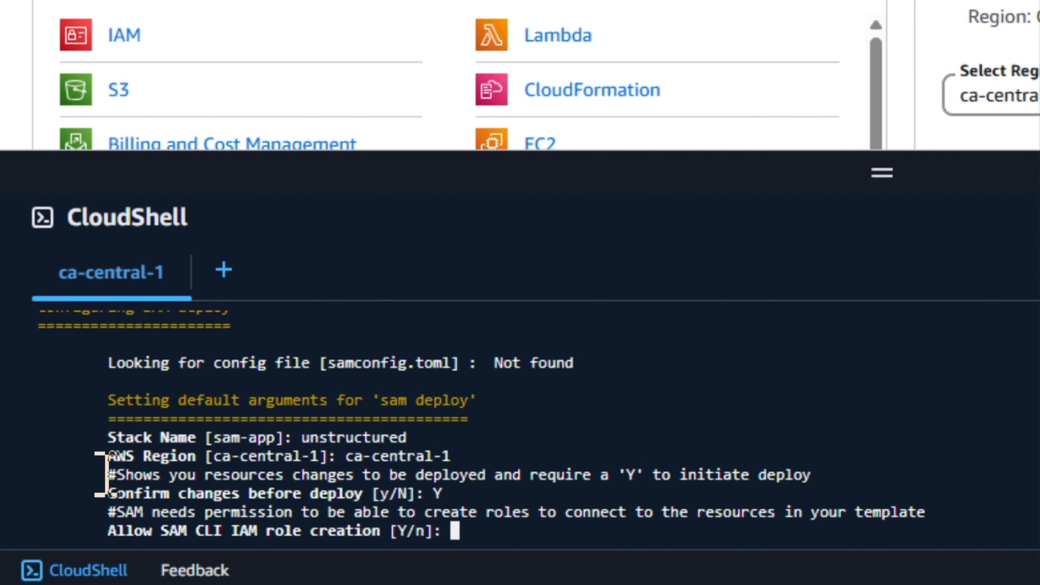
{"action": "type", "text": "Y"}
{"action": "key", "text": "Return"}
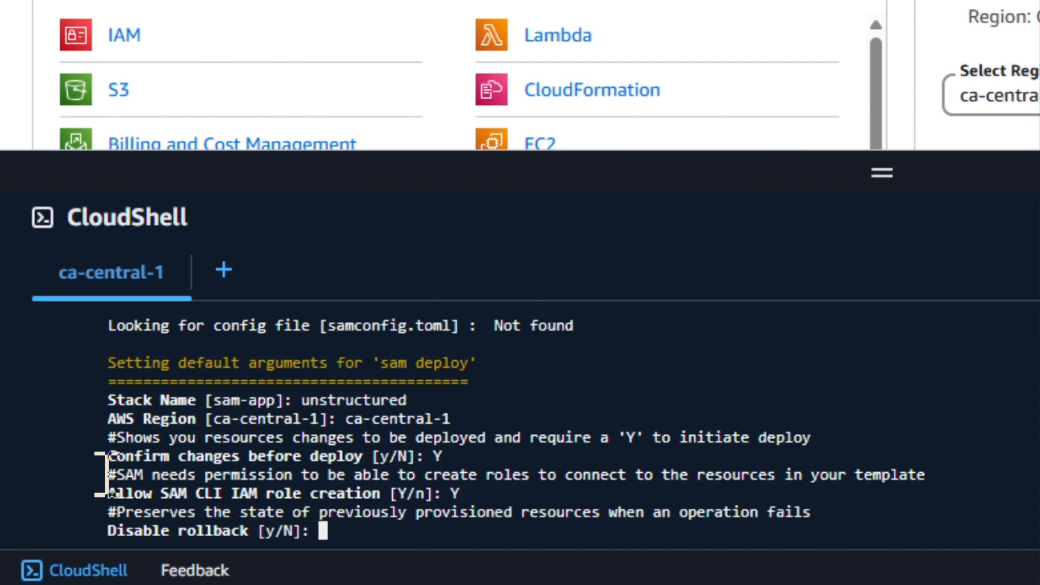
Keep rollback enabled (N), skip saving config (N), and approve the changeset with Y
{"action": "type", "text": "N"}
{"action": "key", "text": "Return"}
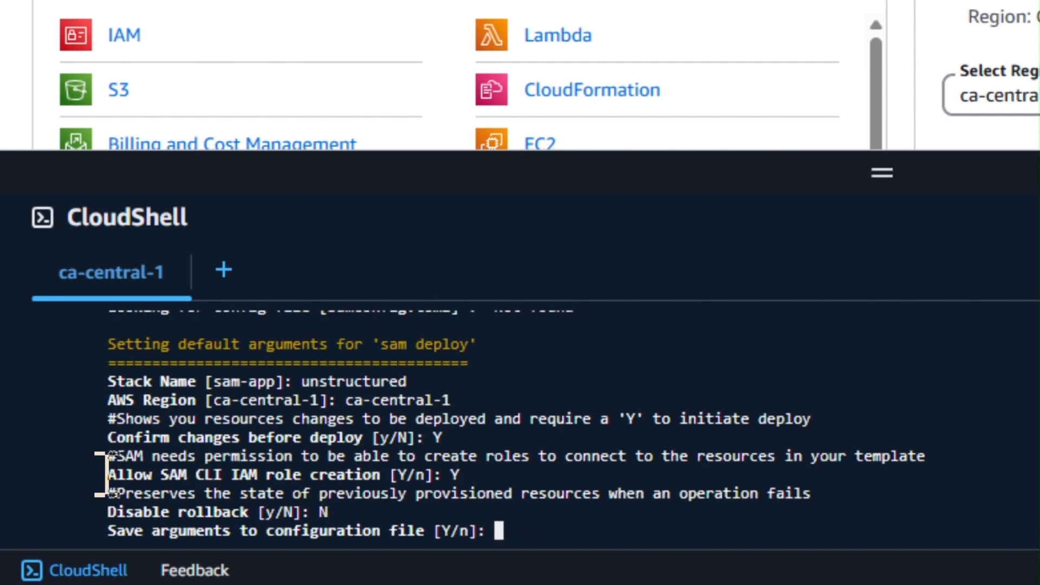
{"action": "type", "text": "N"}
{"action": "key", "text": "Return"}
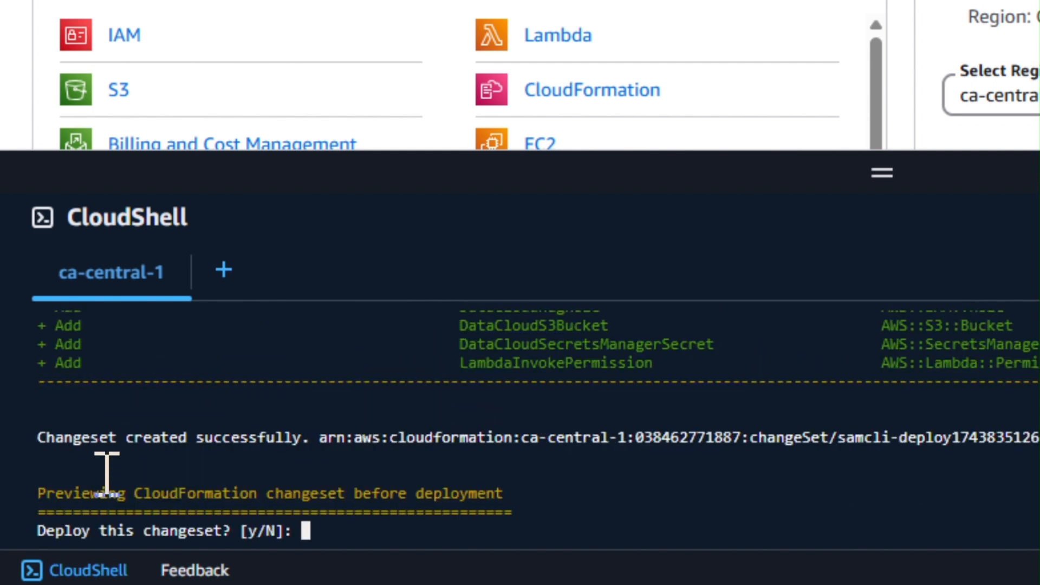
{"action": "type", "text": "Y"}
{"action": "key", "text": "Return"}
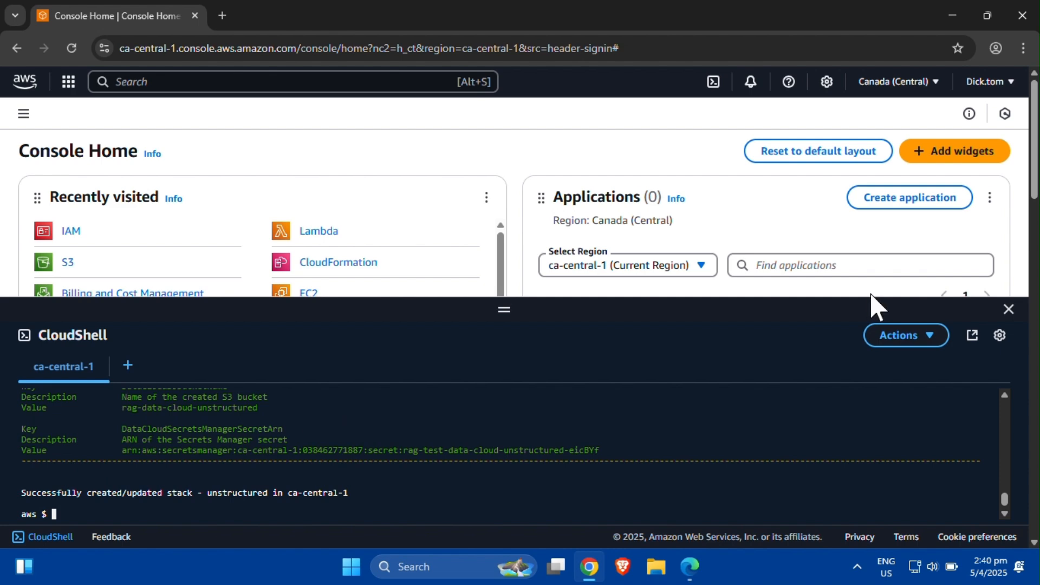
Close CloudShell, find IAM through the console search, and open its Users list
{"action": "left_click", "coordinate": [1007, 311]}
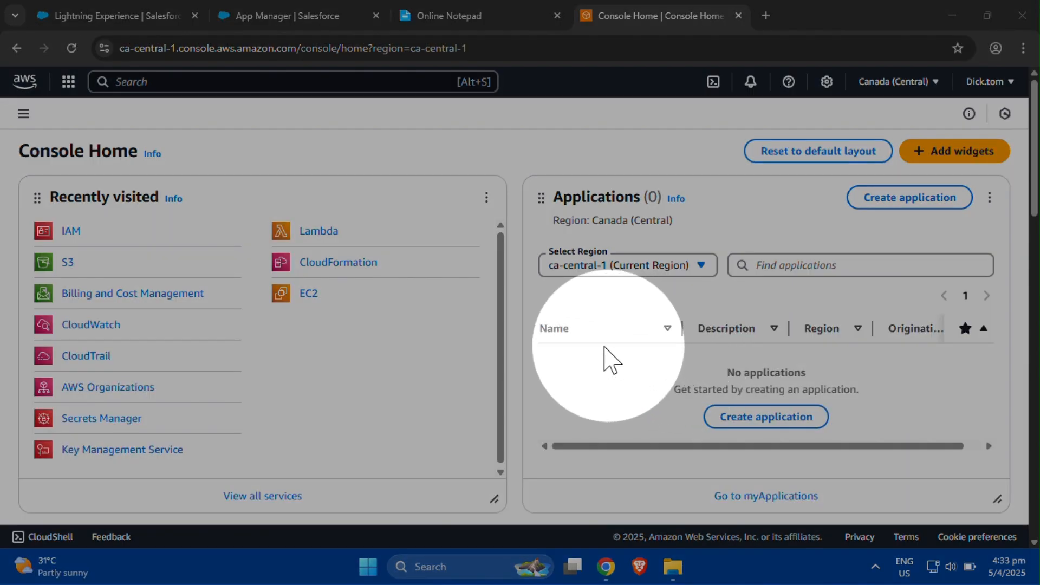
{"action": "left_click", "coordinate": [166, 84]}
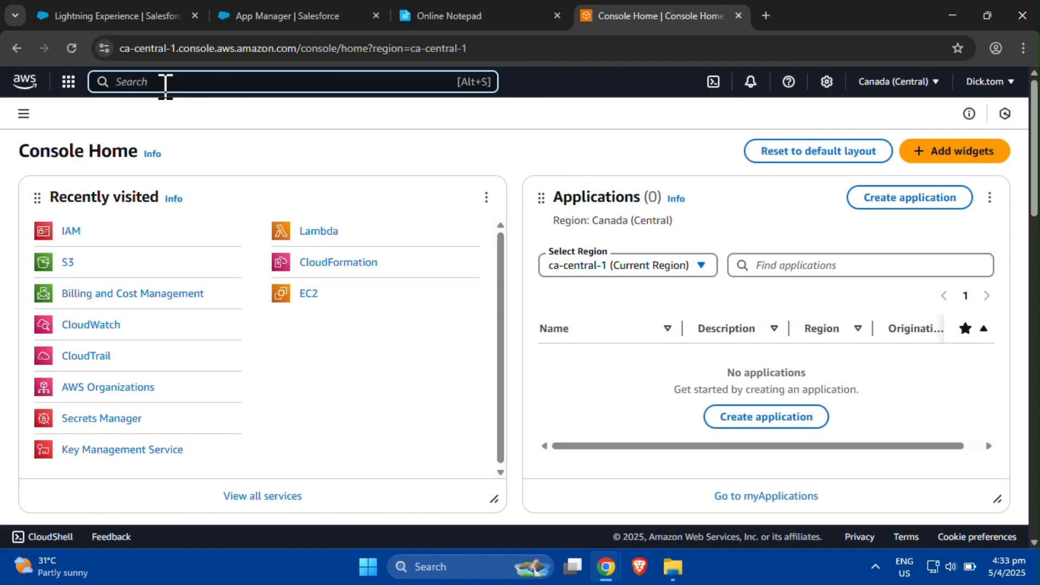
{"action": "type", "text": "IAM"}
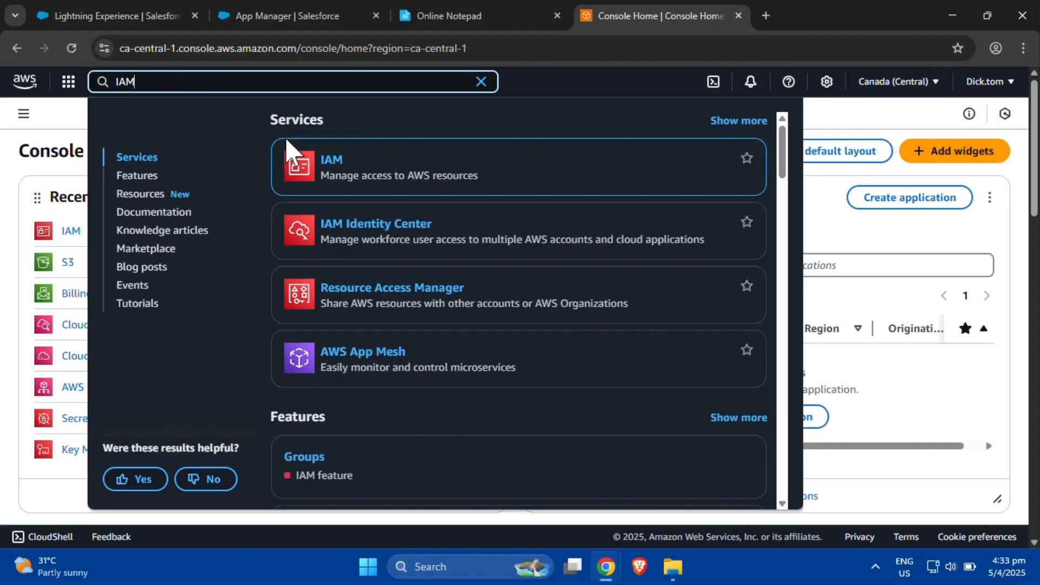
{"action": "left_click", "coordinate": [331, 164]}
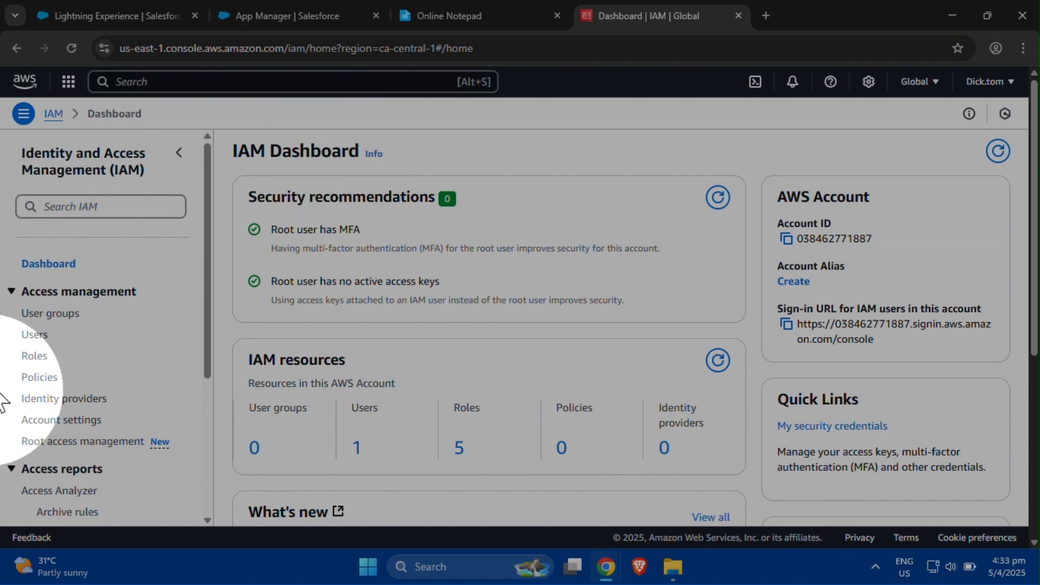
{"action": "left_click", "coordinate": [34, 335]}
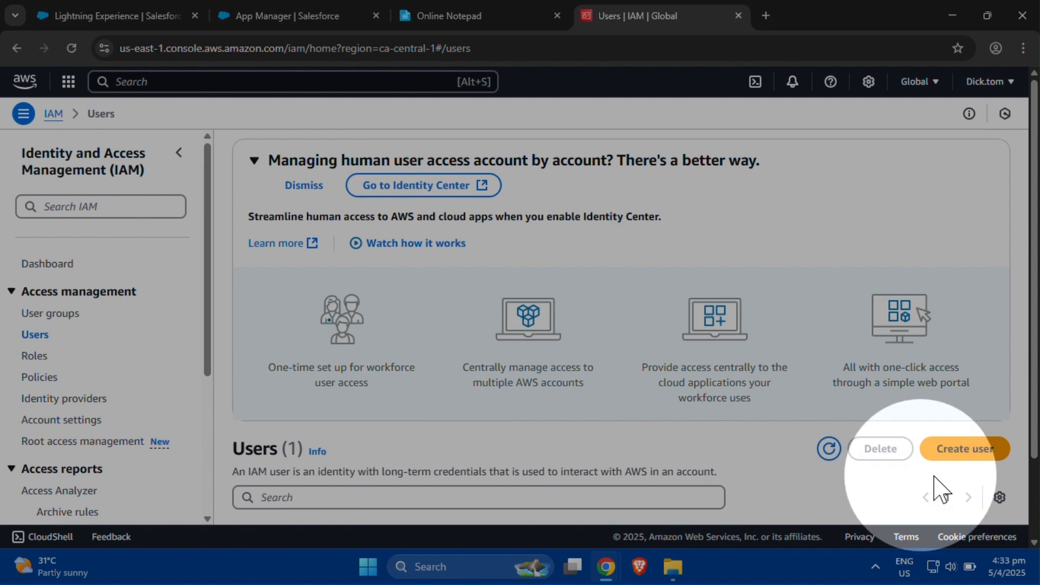
Start a new IAM user named s3_api_user_01, skip permissions, and reach the review step
{"action": "left_click", "coordinate": [967, 454]}
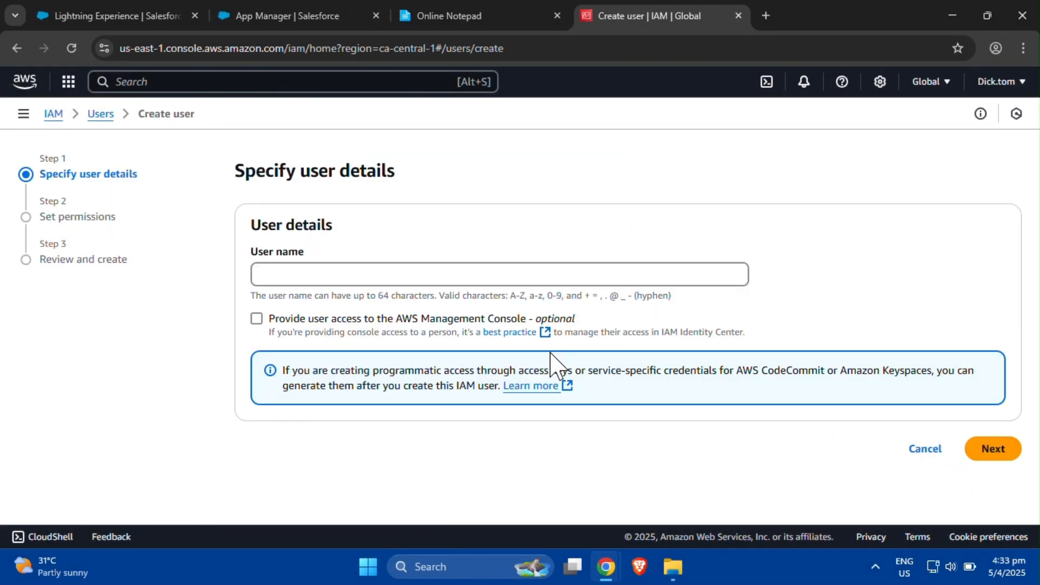
{"action": "left_click", "coordinate": [557, 279]}
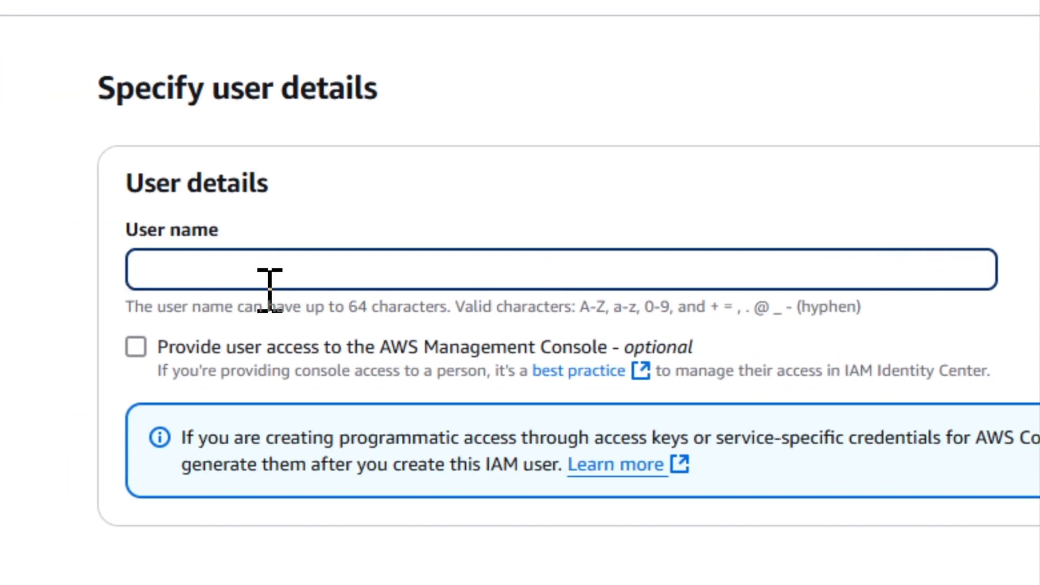
{"action": "type", "text": "s3_api_"}
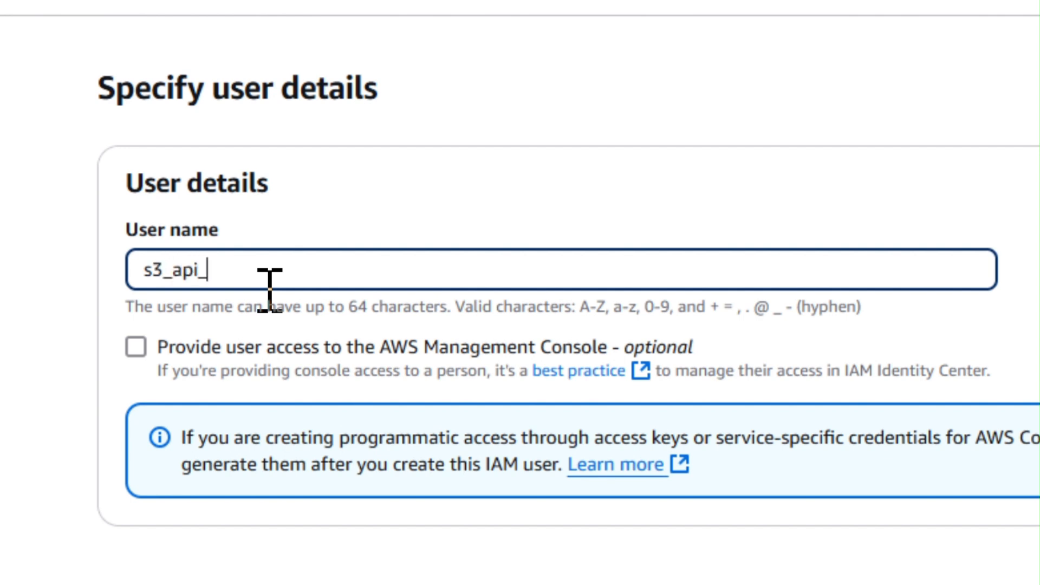
{"action": "type", "text": "user_01"}
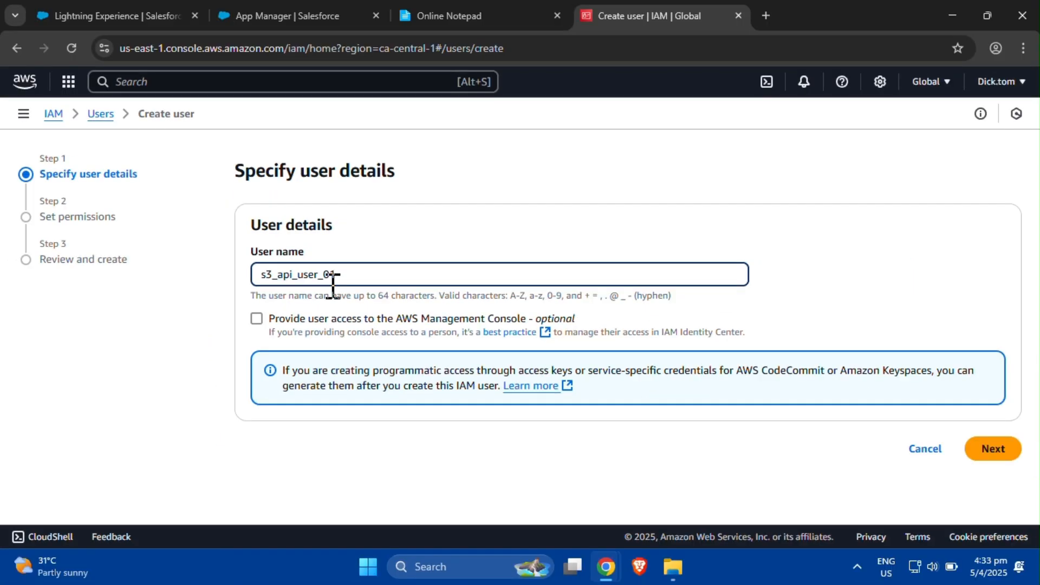
{"action": "left_click", "coordinate": [1010, 449]}
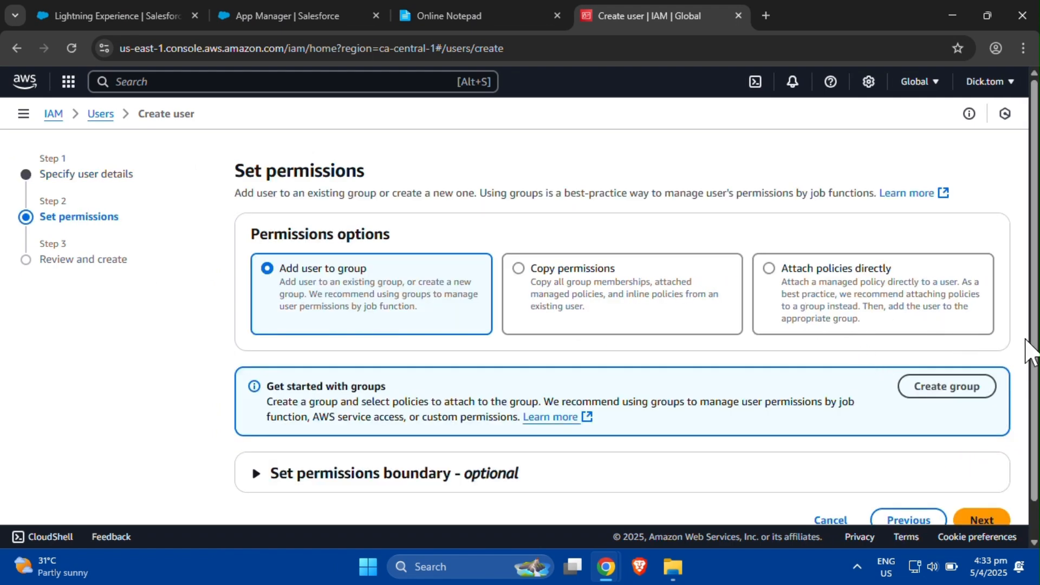
{"action": "scroll", "coordinate": [1036, 349], "scroll_direction": "down", "scroll_amount": 1}
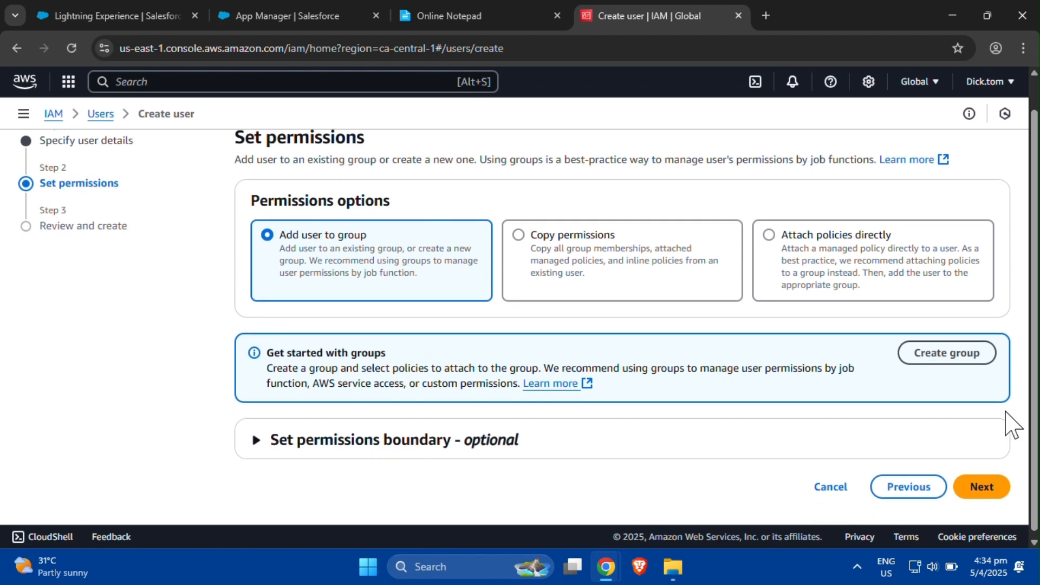
{"action": "left_click", "coordinate": [983, 491]}
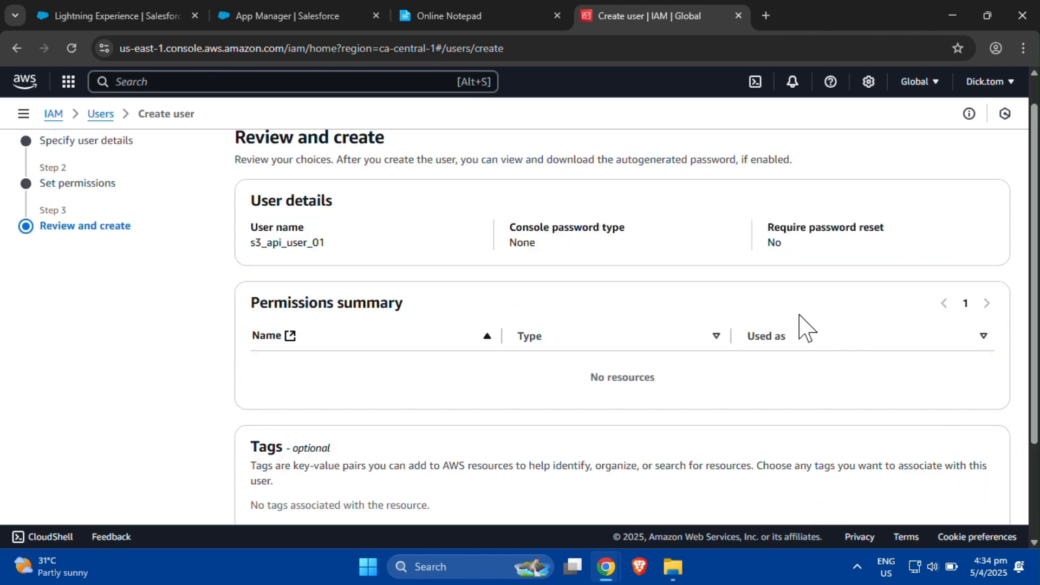
{"action": "scroll", "coordinate": [1032, 306], "scroll_direction": "down", "scroll_amount": 2}
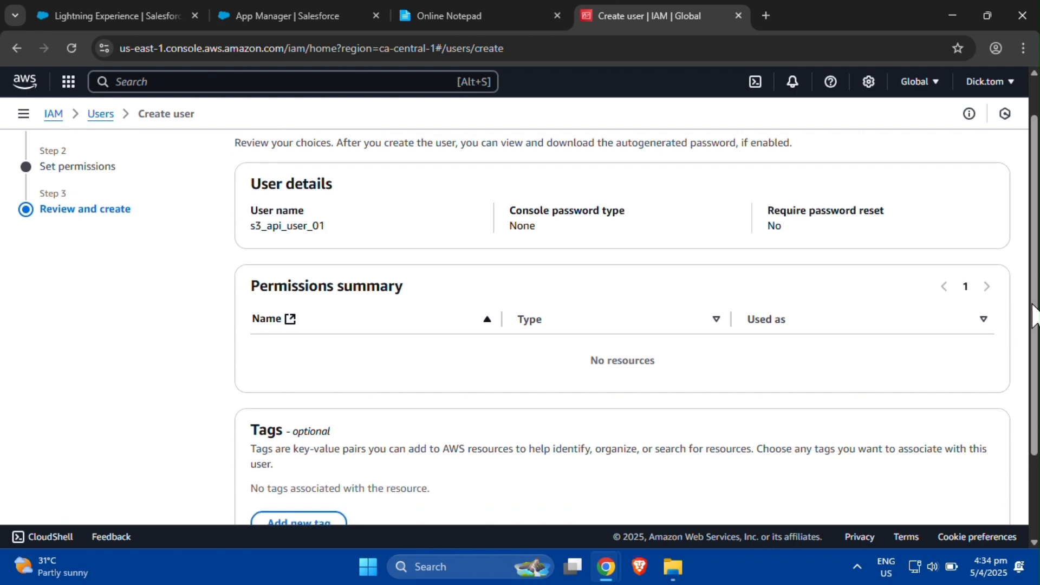
{"action": "left_click_drag", "start_coordinate": [1032, 304], "coordinate": [1025, 380]}
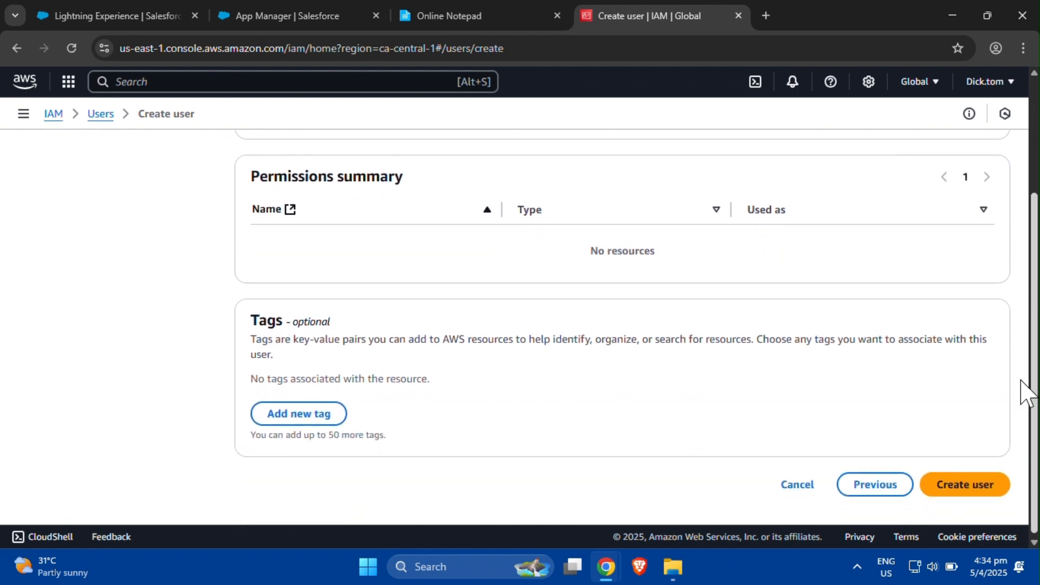
Create s3_api_user_01 and begin an inline policy for the S3 service
{"action": "left_click", "coordinate": [970, 484]}
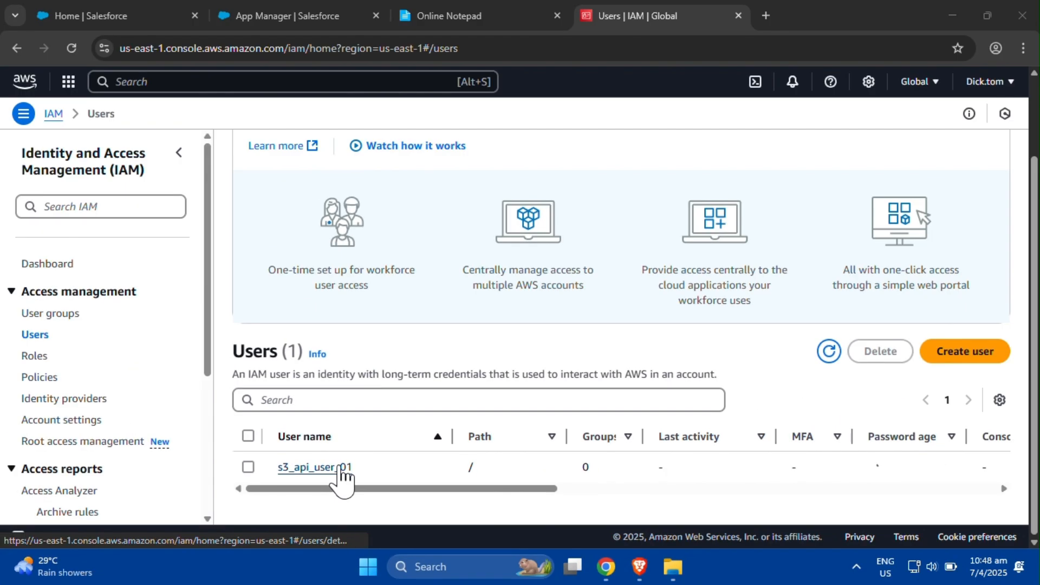
{"action": "left_click", "coordinate": [341, 469]}
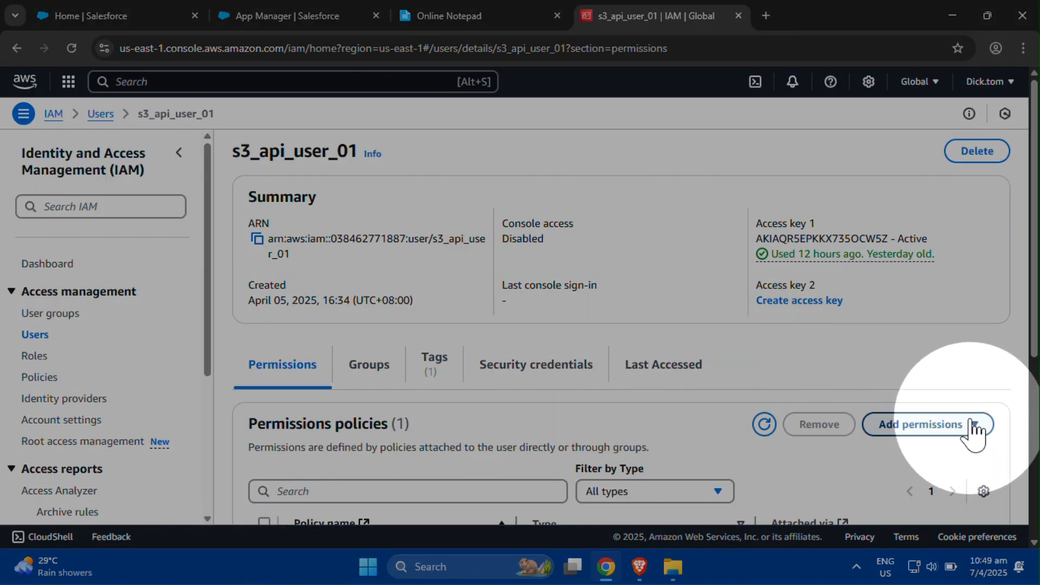
{"action": "left_click", "coordinate": [974, 425]}
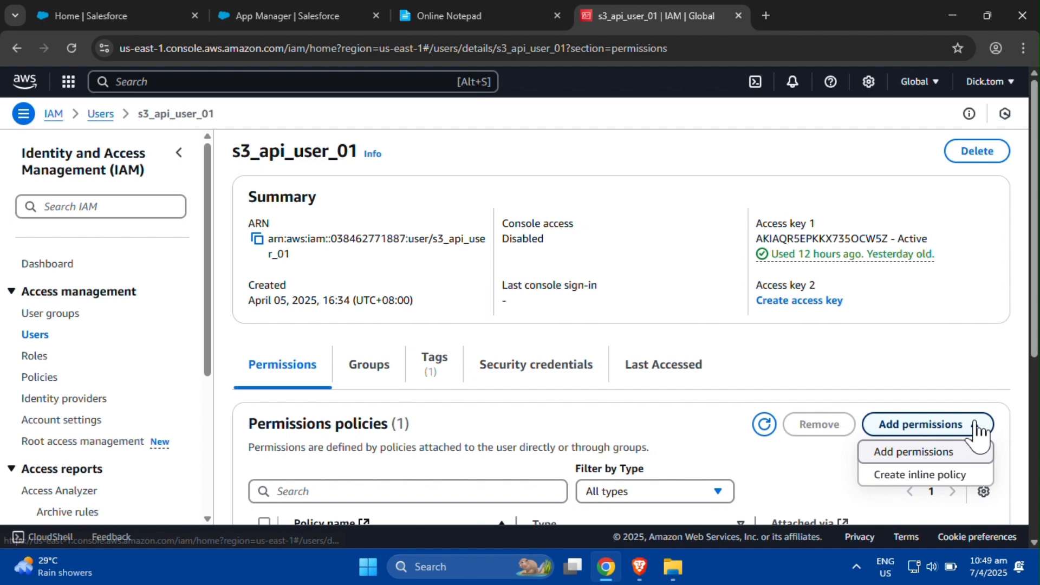
{"action": "left_click", "coordinate": [955, 481]}
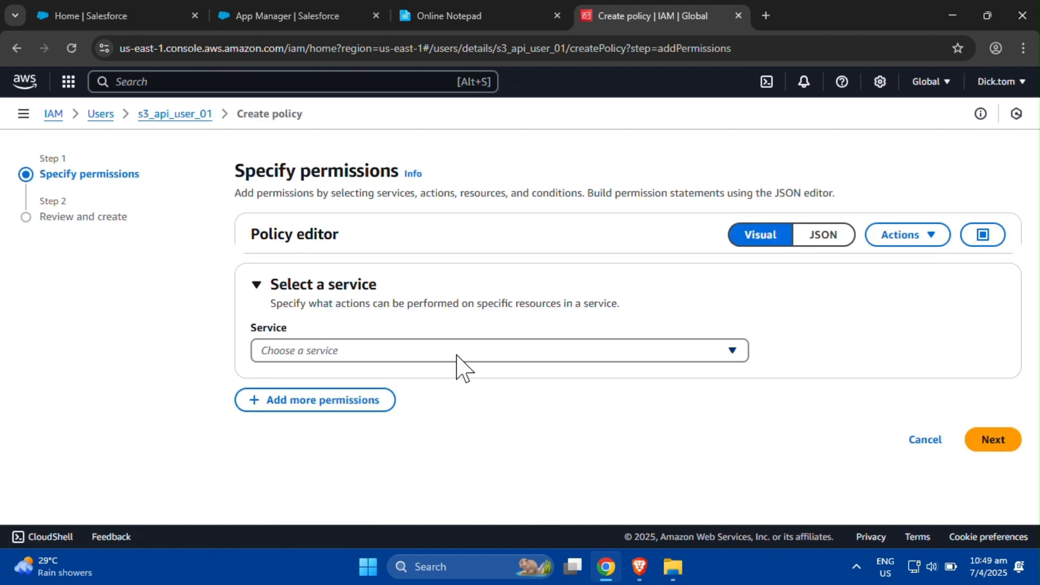
{"action": "left_click", "coordinate": [457, 352]}
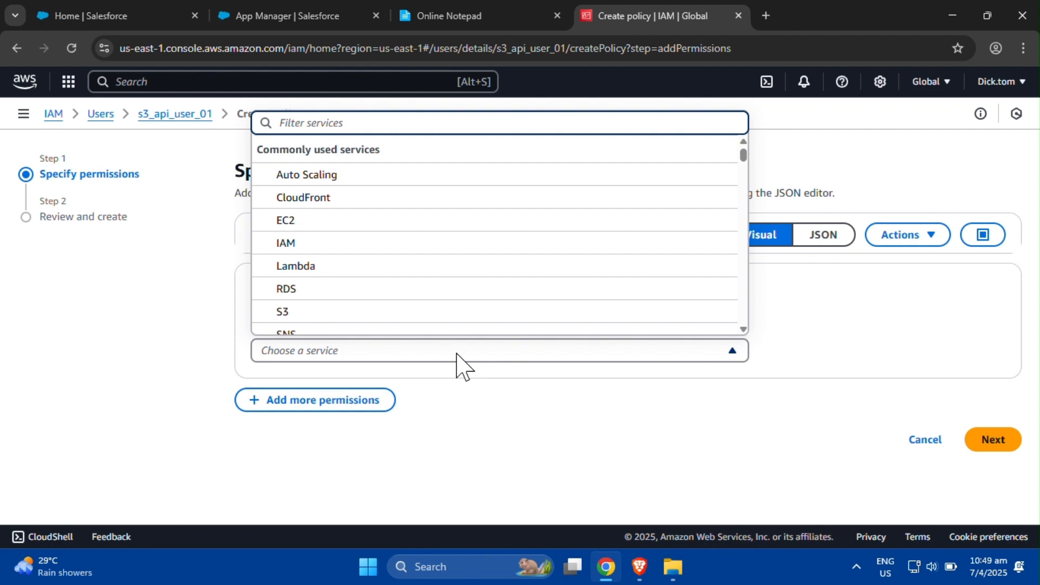
{"action": "type", "text": "s3"}
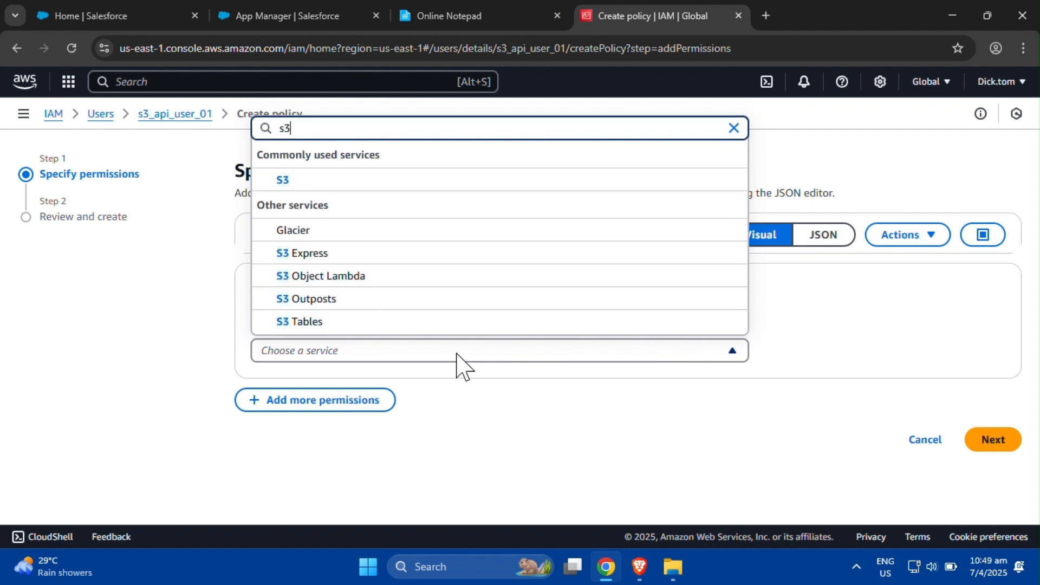
{"action": "left_click", "coordinate": [412, 184]}
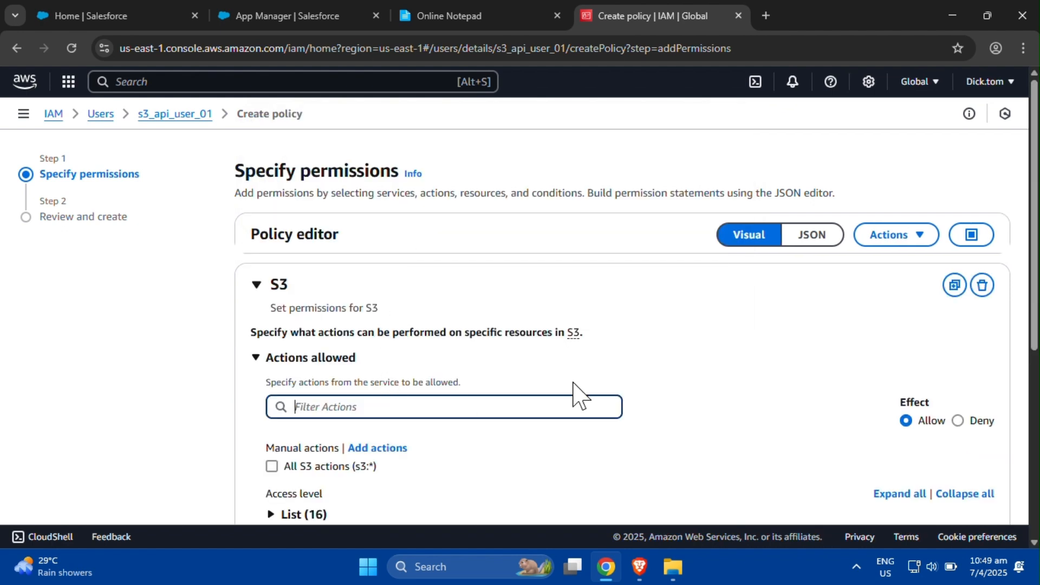
{"action": "left_click_drag", "start_coordinate": [1033, 293], "coordinate": [1024, 399]}
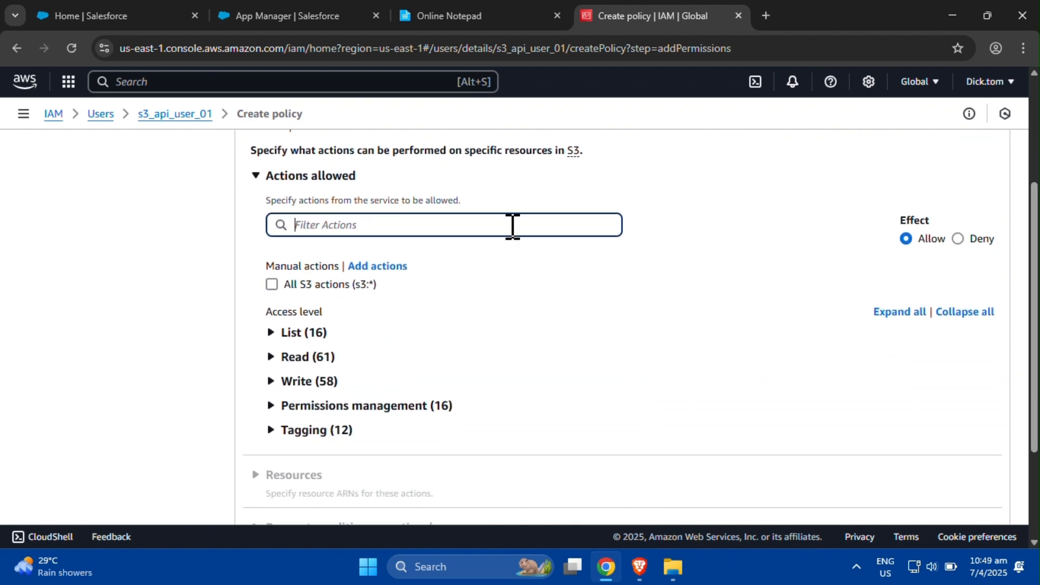
Allow the S3 actions ListAllMyBuckets, ListBucket and GetBucketLocation
{"action": "type", "text": "ListAll"}
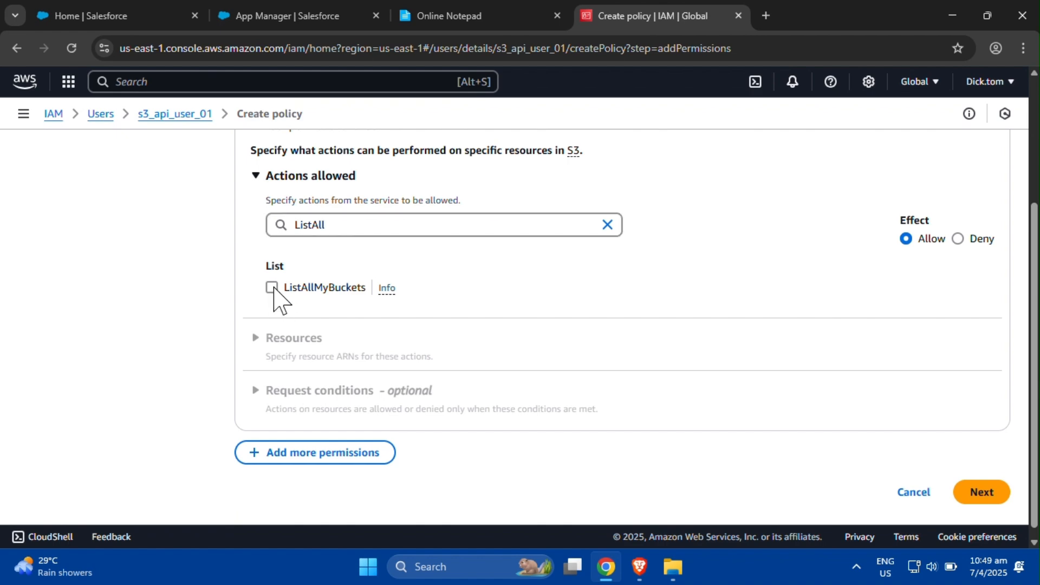
{"action": "left_click", "coordinate": [272, 282]}
{"action": "left_click_drag", "start_coordinate": [309, 220], "coordinate": [383, 221]}
{"action": "type", "text": "Buck"}
{"action": "left_click", "coordinate": [272, 282]}
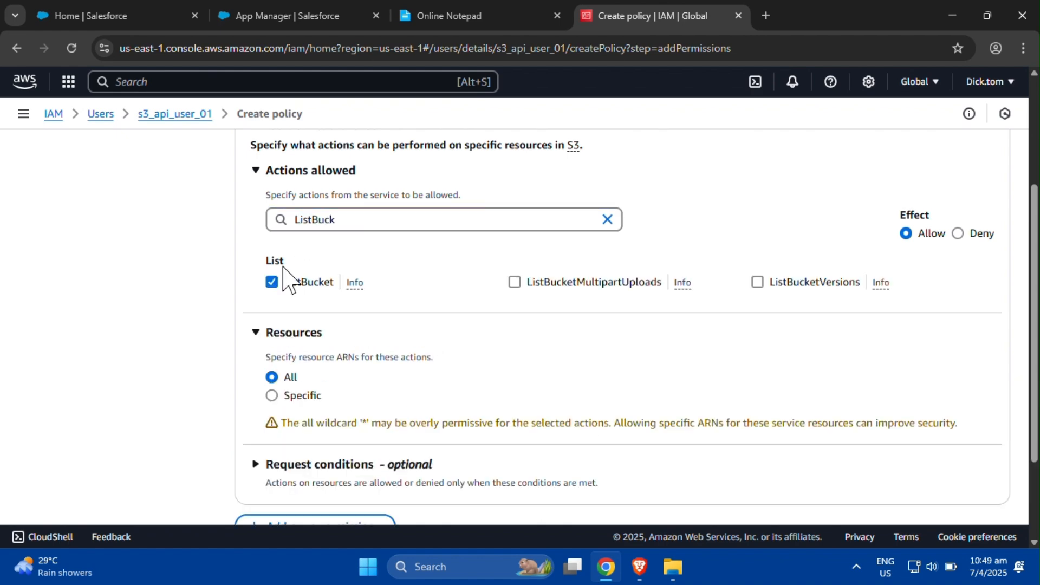
{"action": "key", "text": "BackSpace"}
{"action": "key", "text": "BackSpace"}
{"action": "key", "text": "BackSpace"}
{"action": "key", "text": "BackSpace"}
{"action": "key", "text": "BackSpace"}
{"action": "key", "text": "BackSpace"}
{"action": "key", "text": "BackSpace"}
{"action": "key", "text": "BackSpace"}
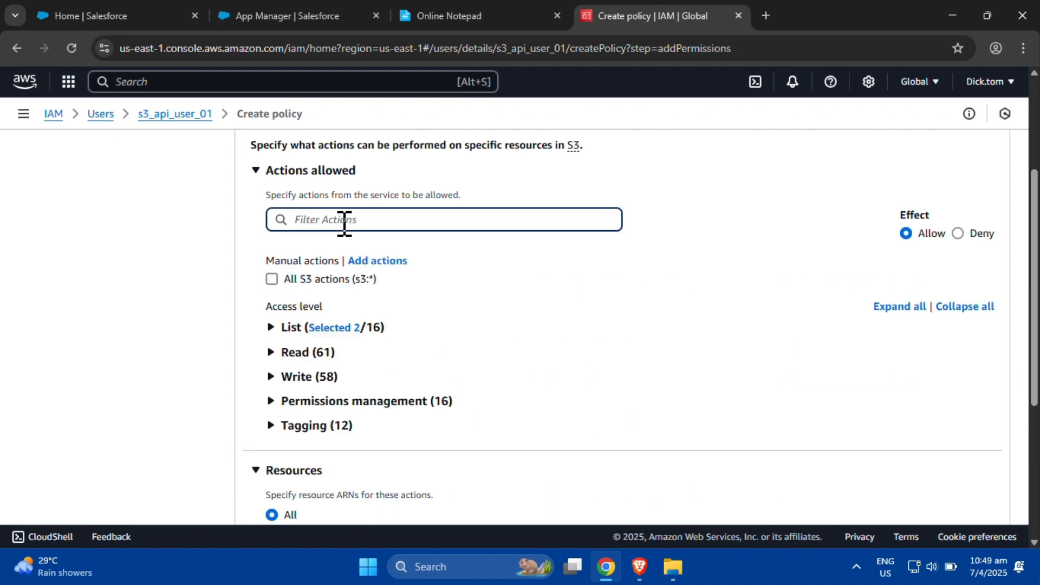
{"action": "type", "text": "GetBucket"}
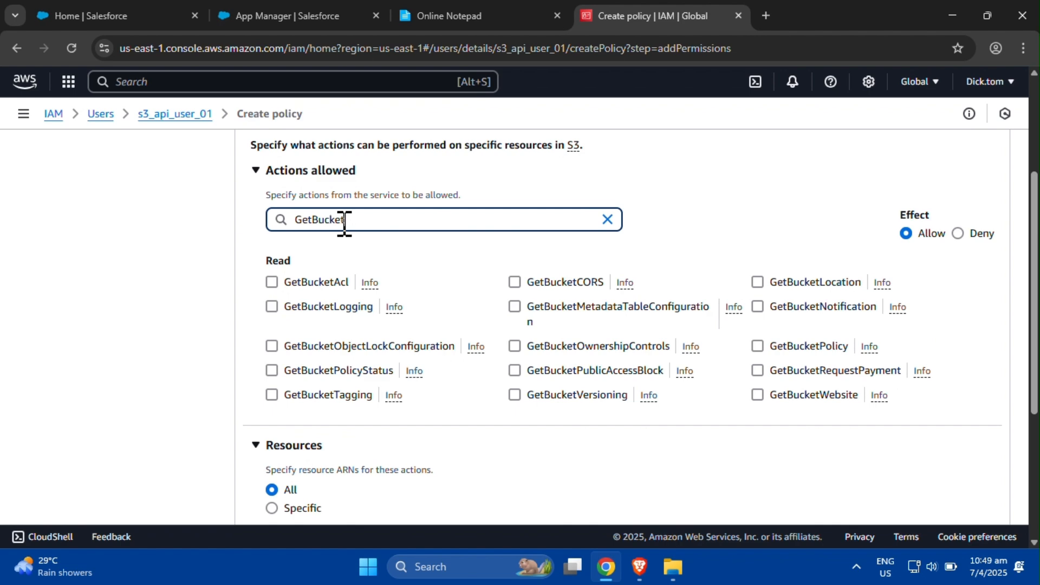
{"action": "type", "text": "Loca"}
{"action": "left_click", "coordinate": [272, 282]}
Also allow the GetObject and DeleteObject actions in the policy
{"action": "left_click", "coordinate": [362, 221]}
{"action": "key", "text": "BackSpace"}
{"action": "key", "text": "BackSpace"}
{"action": "key", "text": "BackSpace"}
{"action": "key", "text": "BackSpace"}
{"action": "key", "text": "BackSpace"}
{"action": "key", "text": "BackSpace"}
{"action": "type", "text": "Object"}
{"action": "left_click", "coordinate": [271, 283]}
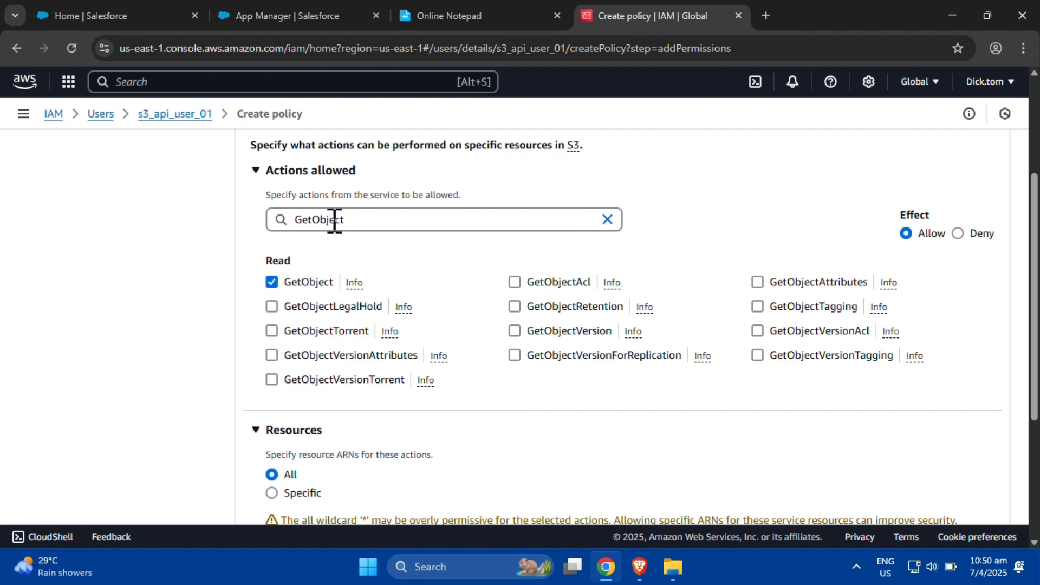
{"action": "left_click", "coordinate": [336, 221]}
{"action": "key", "text": "BackSpace"}
{"action": "key", "text": "BackSpace"}
{"action": "key", "text": "BackSpace"}
{"action": "key", "text": "BackSpace"}
{"action": "key", "text": "BackSpace"}
{"action": "key", "text": "BackSpace"}
{"action": "key", "text": "BackSpace"}
{"action": "key", "text": "BackSpace"}
{"action": "key", "text": "BackSpace"}
{"action": "type", "text": "DeleteObject"}
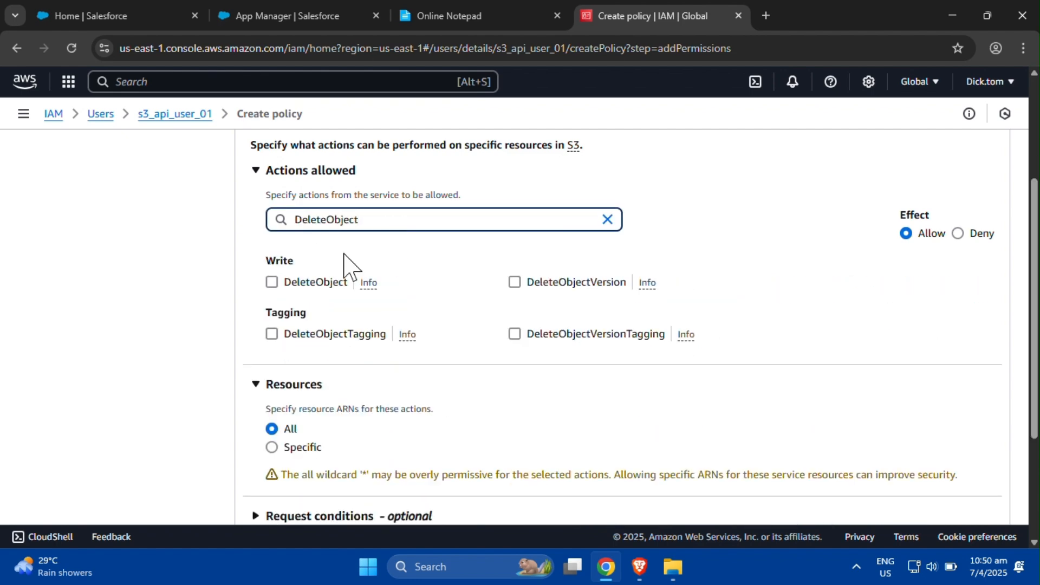
{"action": "left_click", "coordinate": [272, 282]}
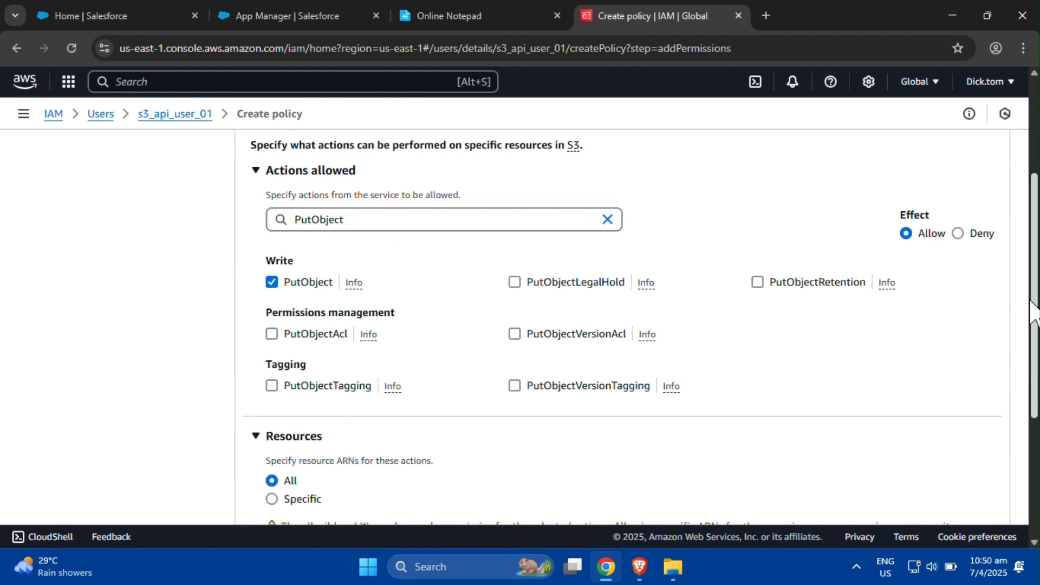
{"action": "left_click_drag", "start_coordinate": [1034, 306], "coordinate": [1035, 434]}
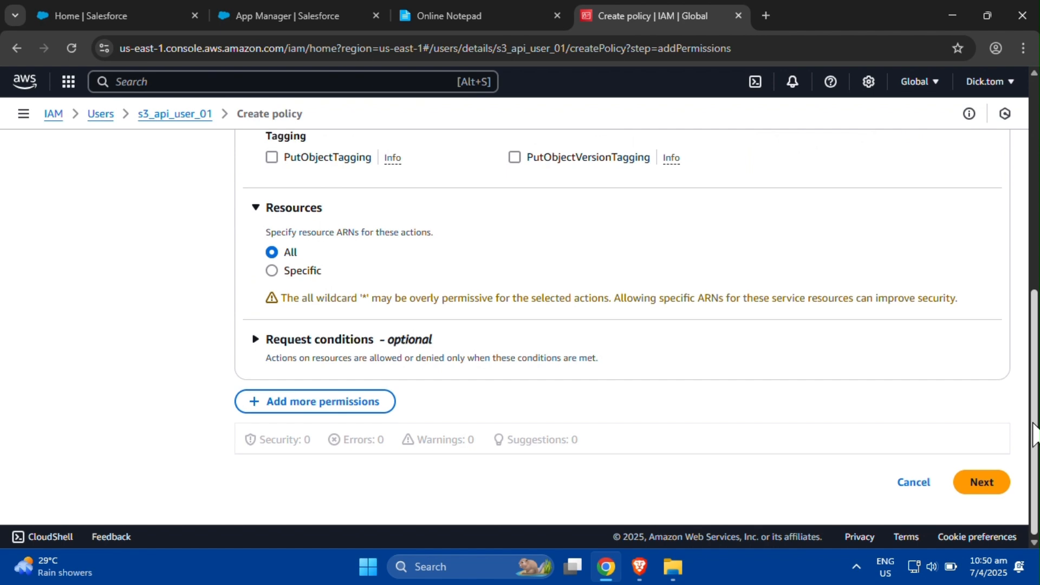
Name the inline policy s3_api_restricted_01, create it, and dismiss the confirmation banner
{"action": "left_click", "coordinate": [977, 484]}
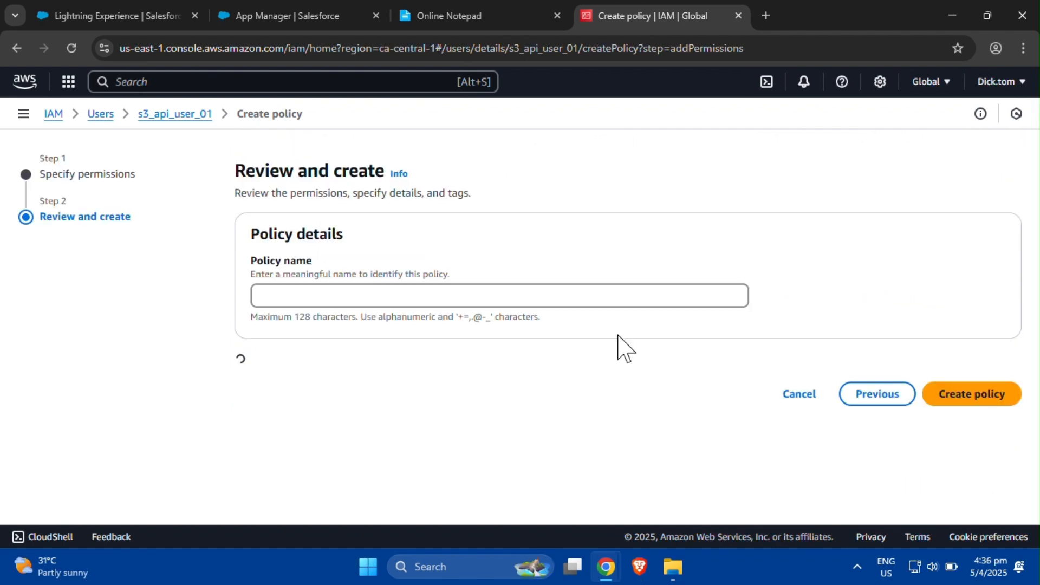
{"action": "left_click", "coordinate": [520, 296]}
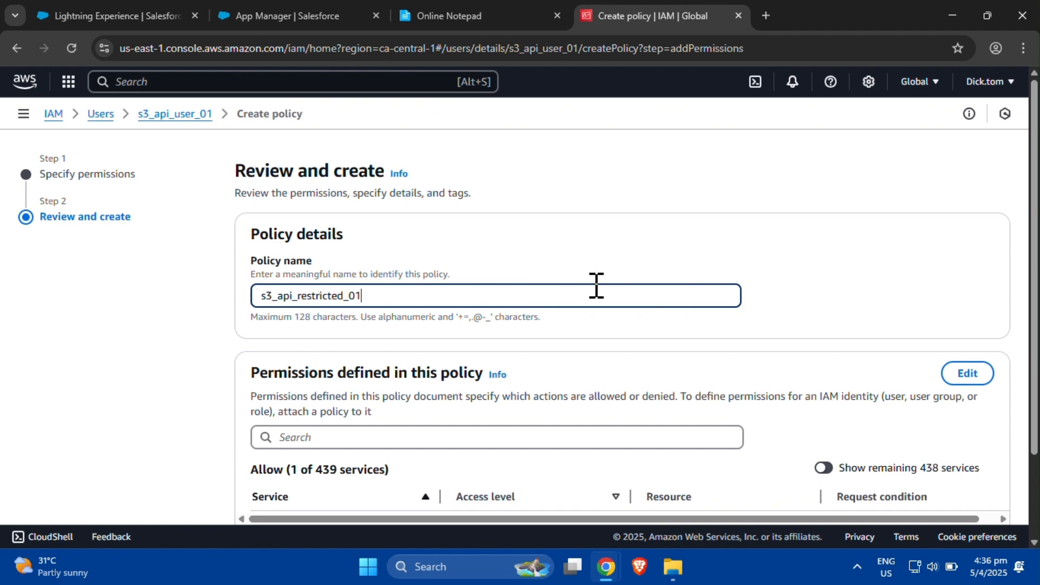
{"action": "left_click_drag", "start_coordinate": [1036, 301], "coordinate": [981, 476]}
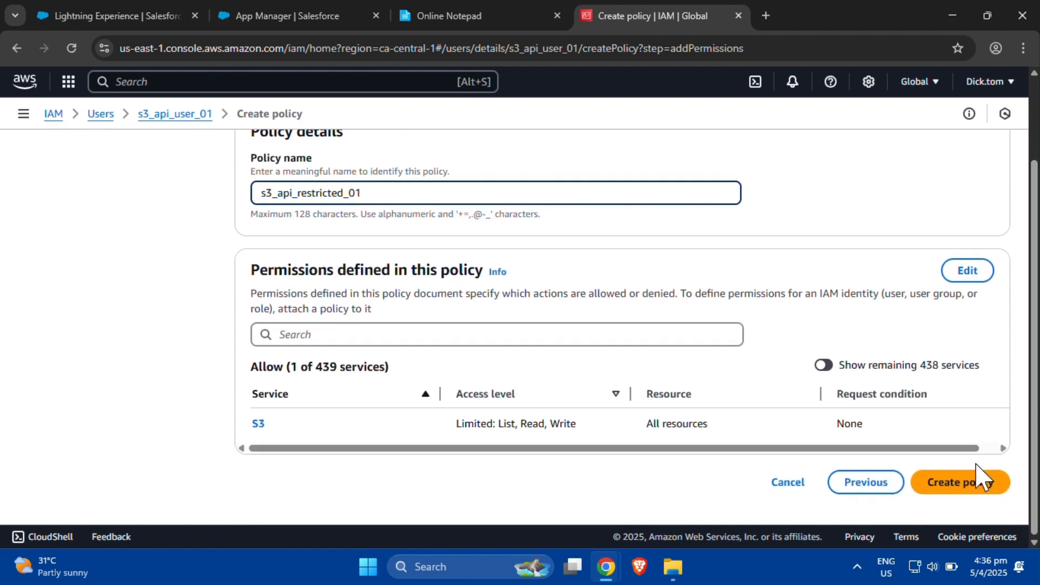
{"action": "left_click", "coordinate": [954, 481]}
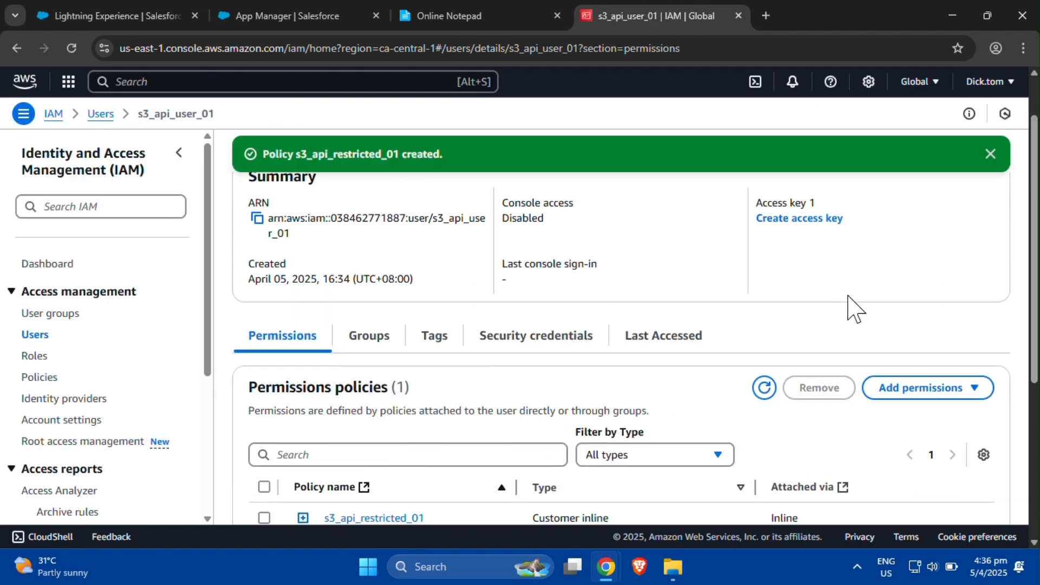
{"action": "left_click", "coordinate": [989, 155]}
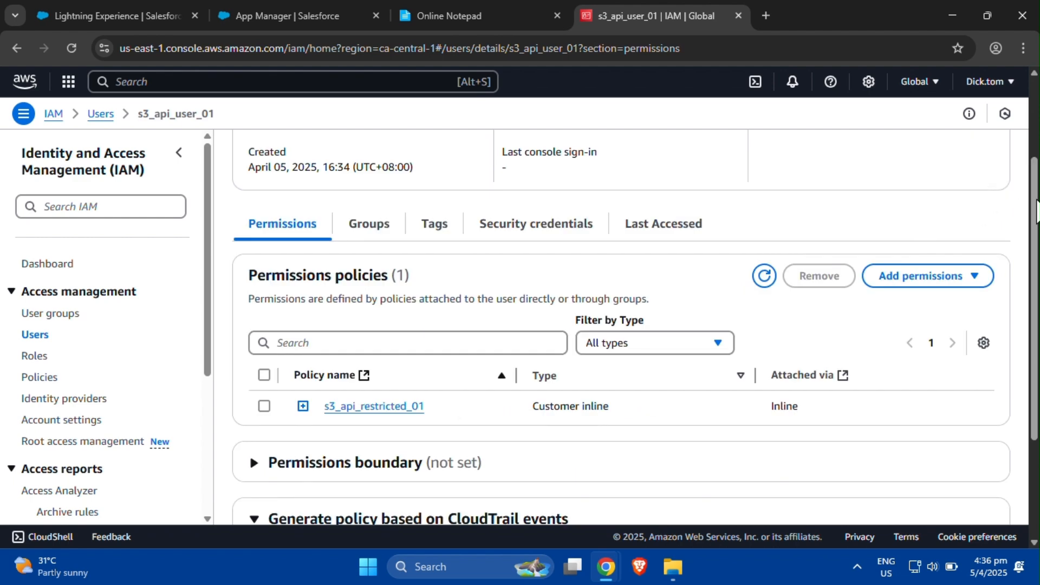
{"action": "left_click_drag", "start_coordinate": [1037, 200], "coordinate": [1036, 123]}
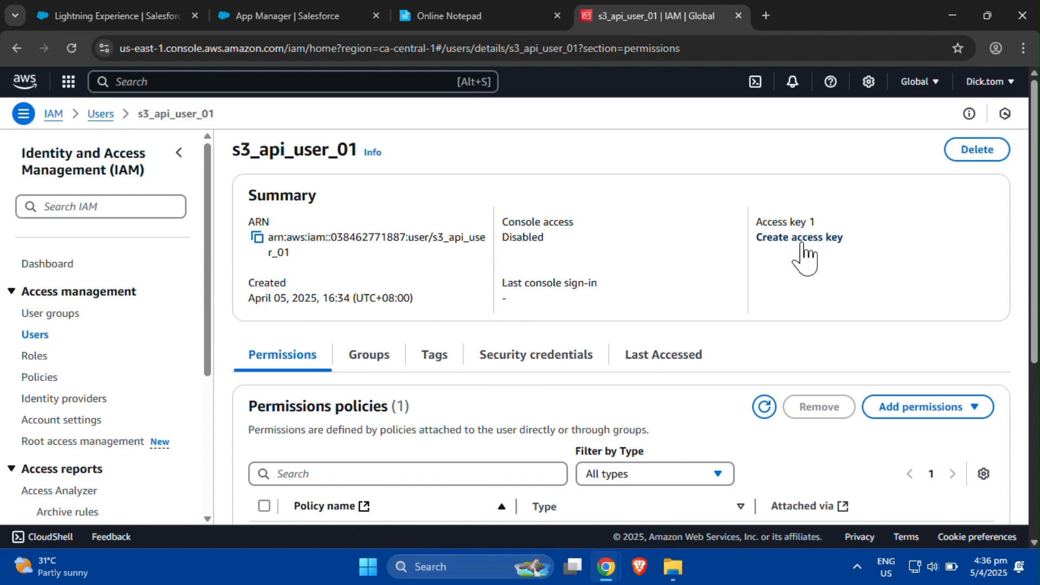
Create an access key for s3_api_user_01 with use case Other and description tag s3api
{"action": "left_click", "coordinate": [802, 244]}
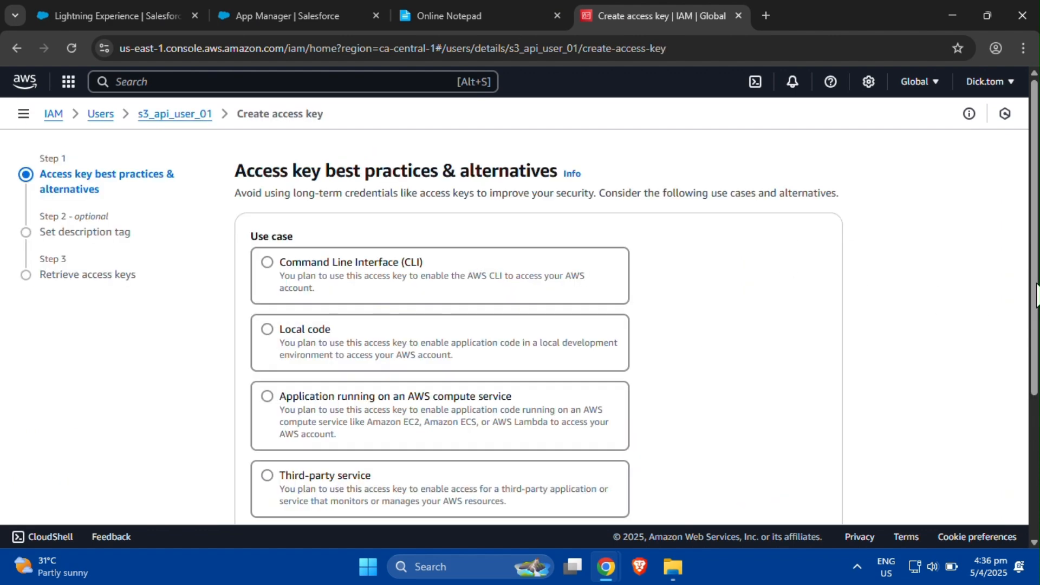
{"action": "scroll", "coordinate": [867, 379], "scroll_direction": "down", "scroll_amount": 2}
{"action": "scroll", "coordinate": [894, 477], "scroll_direction": "down", "scroll_amount": 1}
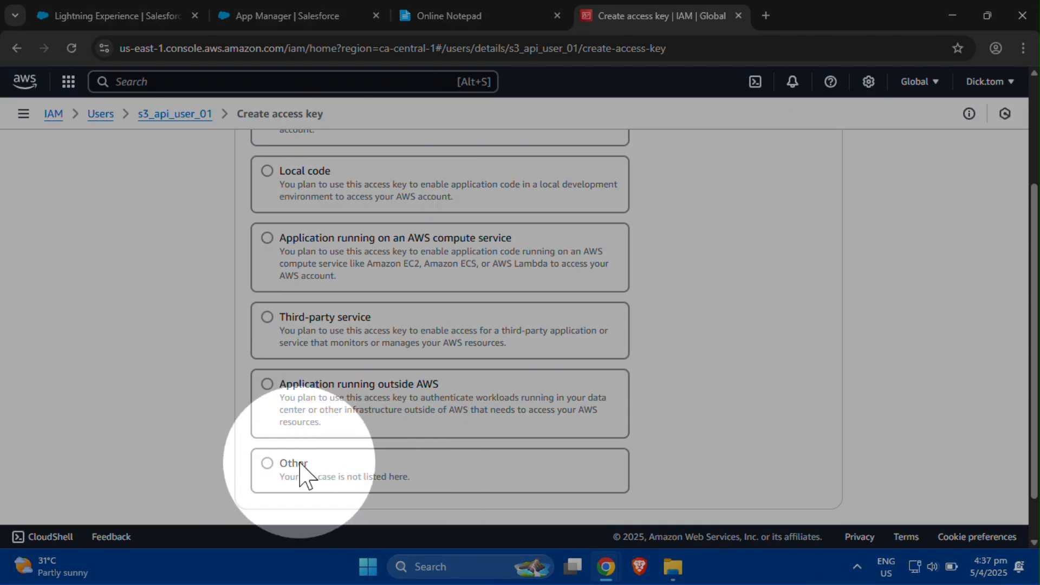
{"action": "left_click", "coordinate": [293, 470]}
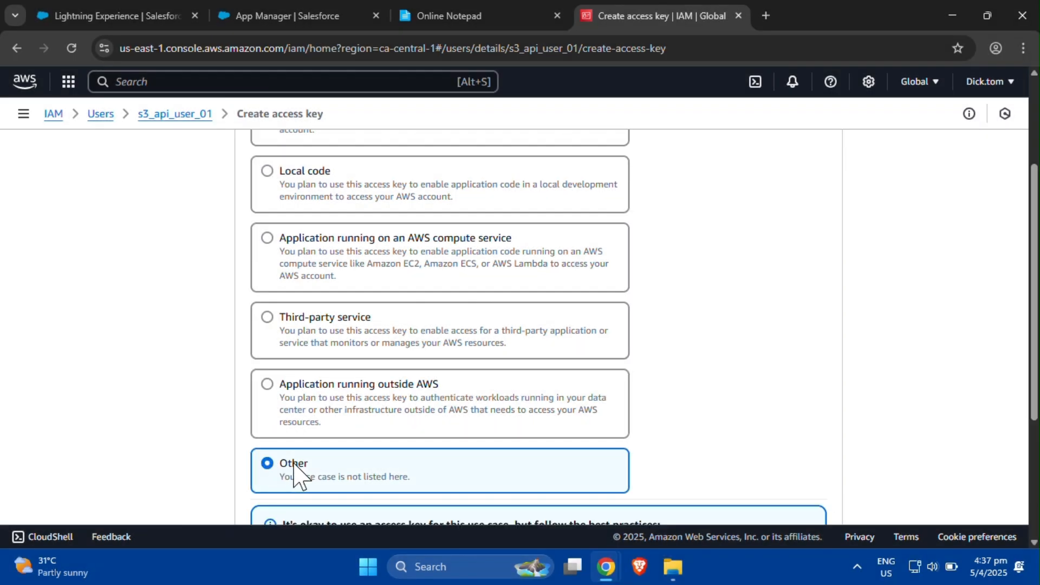
{"action": "scroll", "coordinate": [1013, 383], "scroll_direction": "down", "scroll_amount": 4}
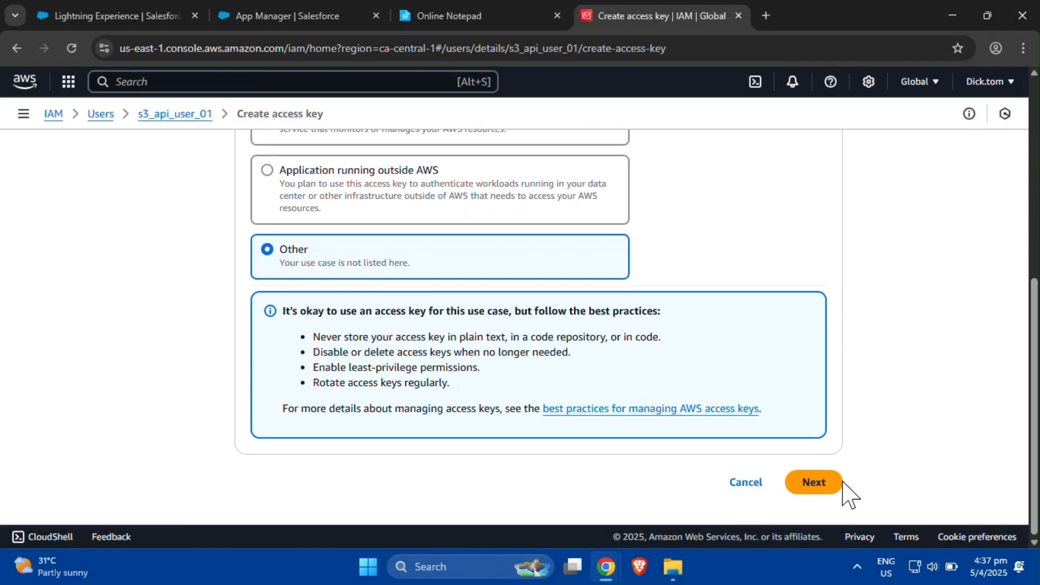
{"action": "left_click", "coordinate": [819, 483]}
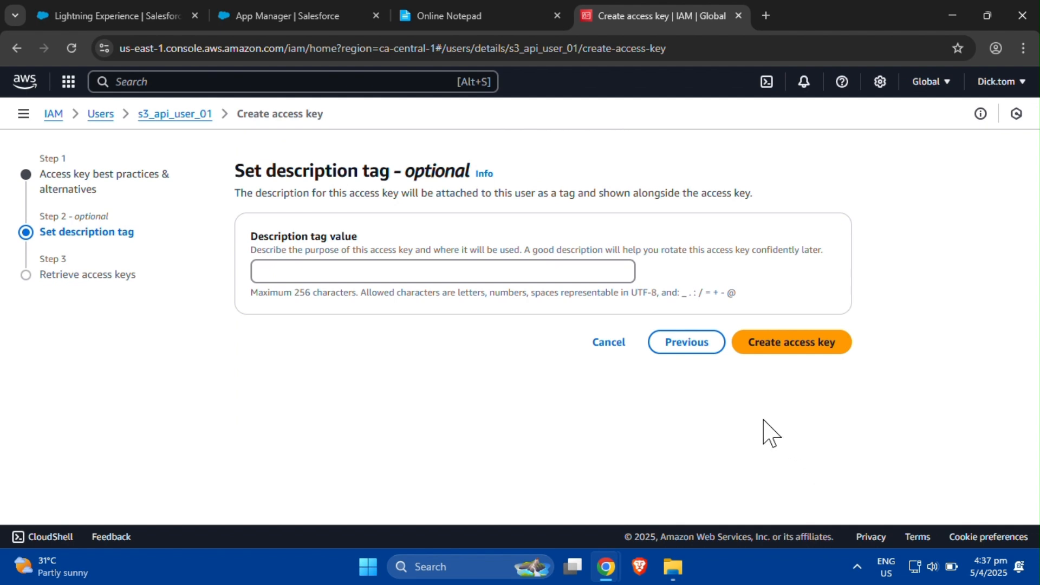
{"action": "left_click", "coordinate": [569, 277]}
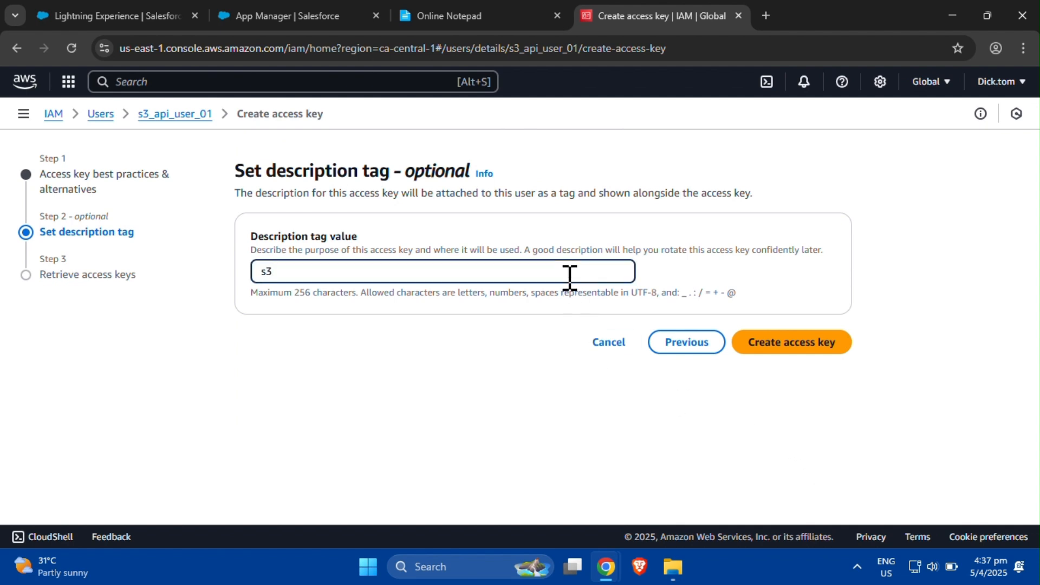
{"action": "left_click", "coordinate": [815, 350]}
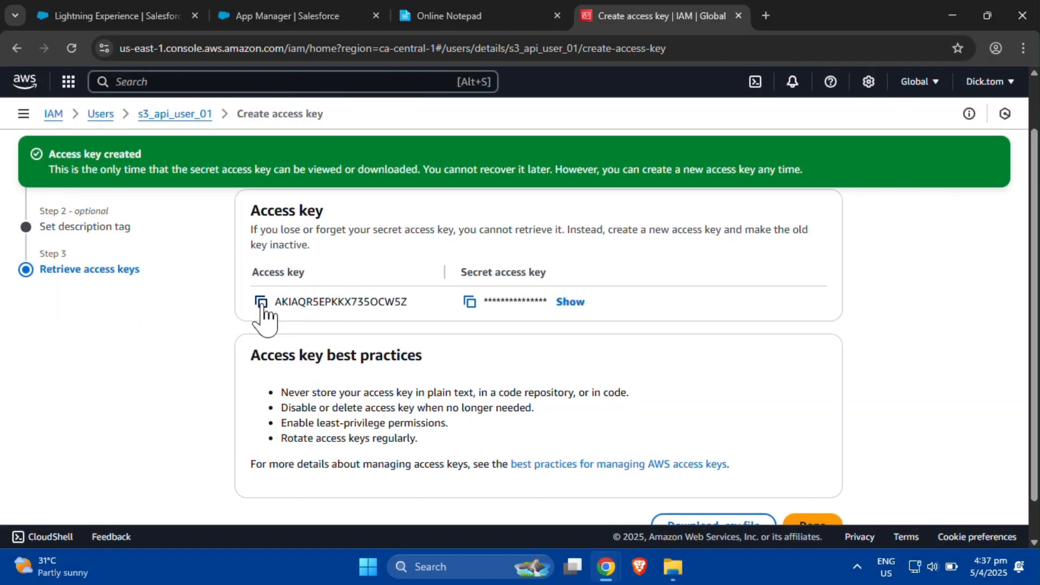
Copy the new AWS access key ID into the notepad under AWS_CLIENT_ID
{"action": "left_click", "coordinate": [262, 302]}
{"action": "left_click", "coordinate": [460, 16]}
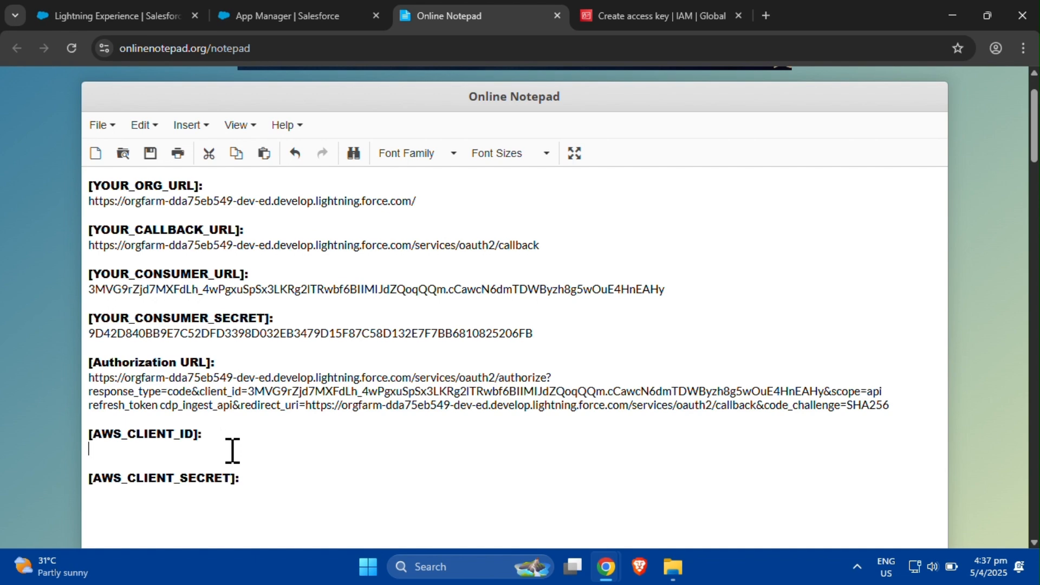
{"action": "key", "text": "ctrl+v"}
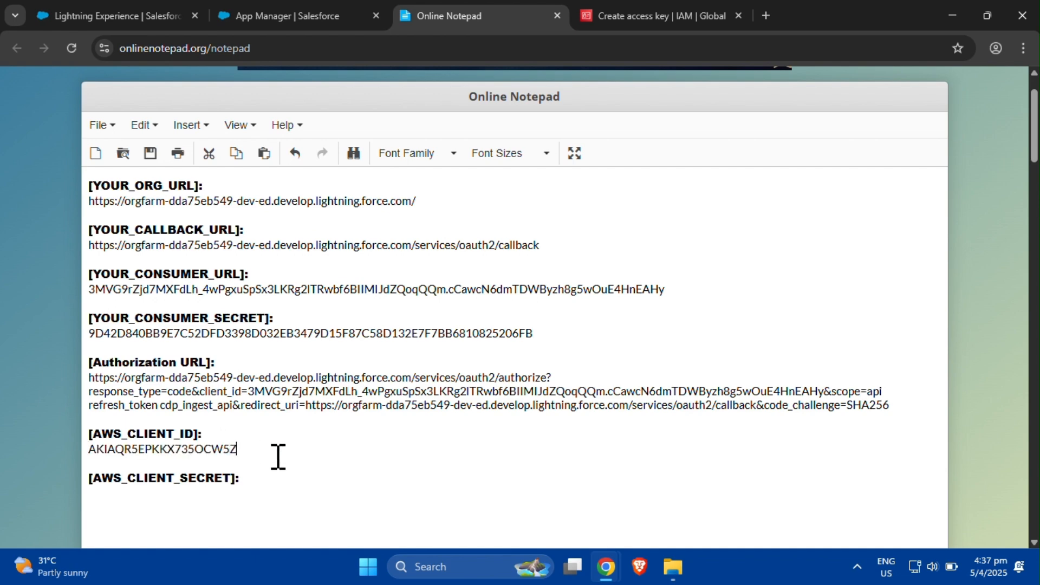
{"action": "left_click", "coordinate": [252, 498]}
Reveal the secret access key and paste it into the notepad under AWS_CLIENT_SECRET
{"action": "left_click", "coordinate": [662, 16]}
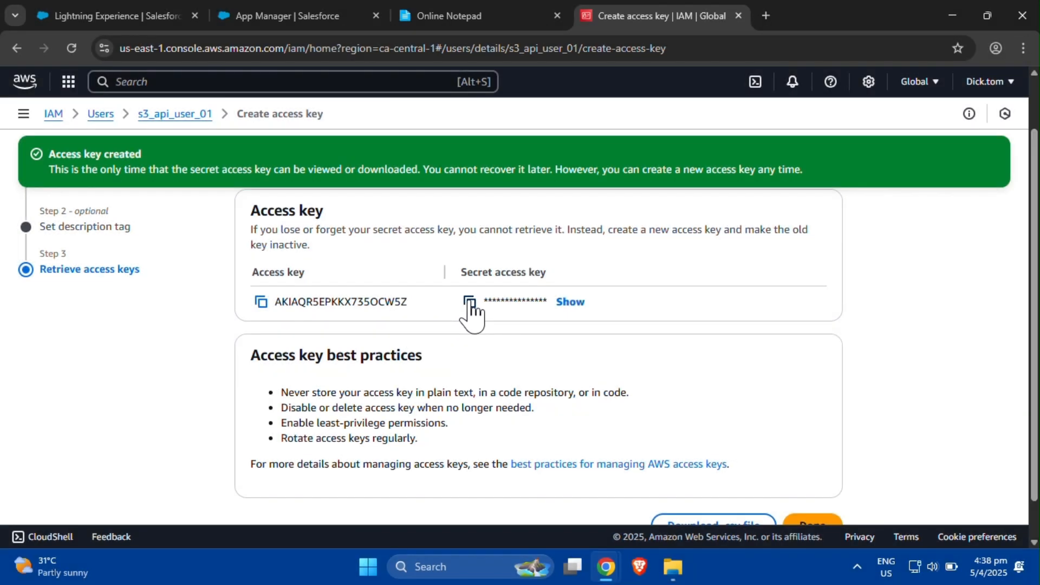
{"action": "left_click", "coordinate": [570, 302]}
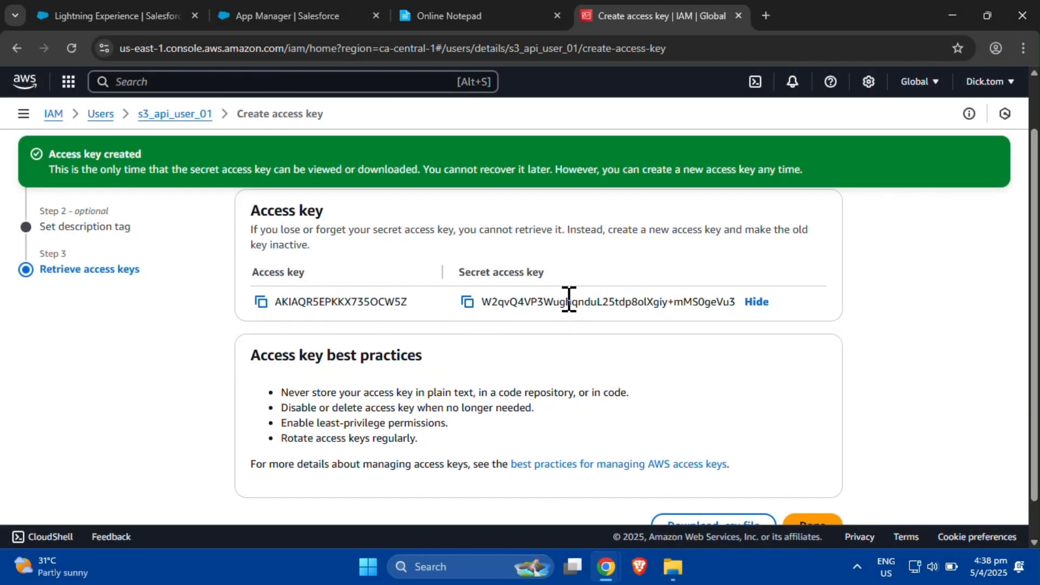
{"action": "left_click", "coordinate": [467, 302]}
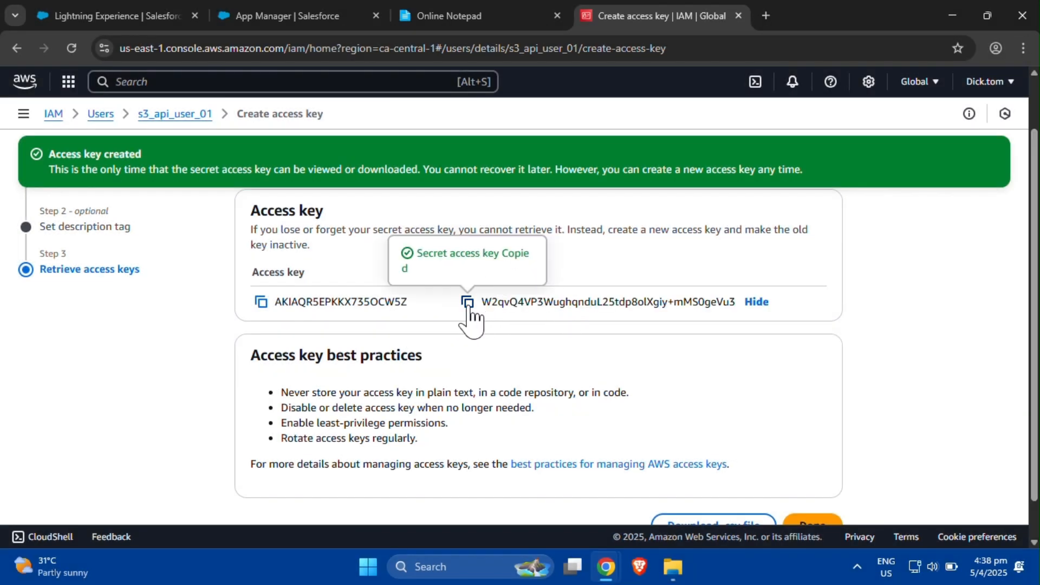
{"action": "left_click", "coordinate": [482, 24]}
{"action": "left_click", "coordinate": [253, 494]}
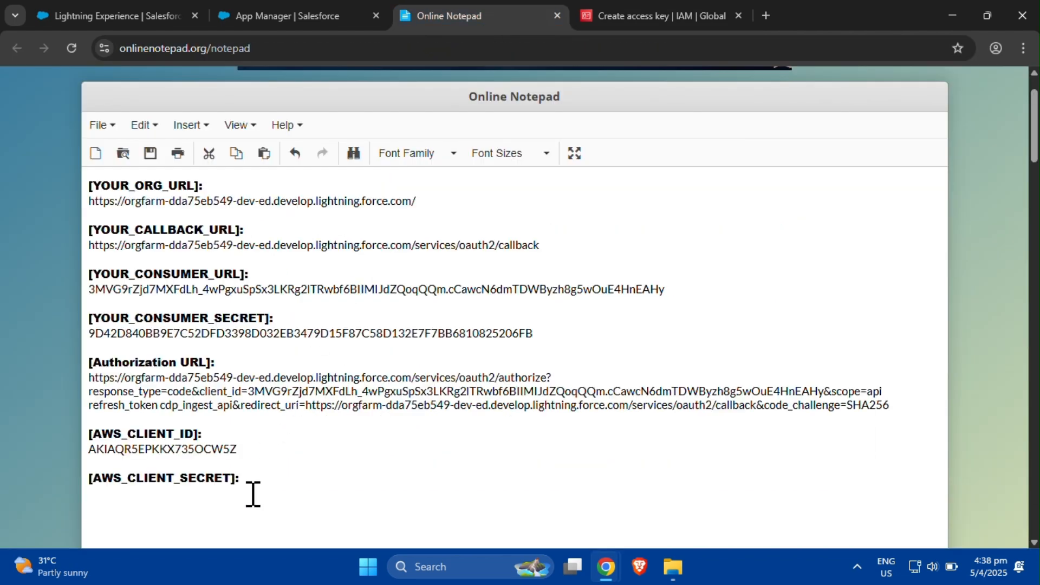
{"action": "key", "text": "ctrl+v"}
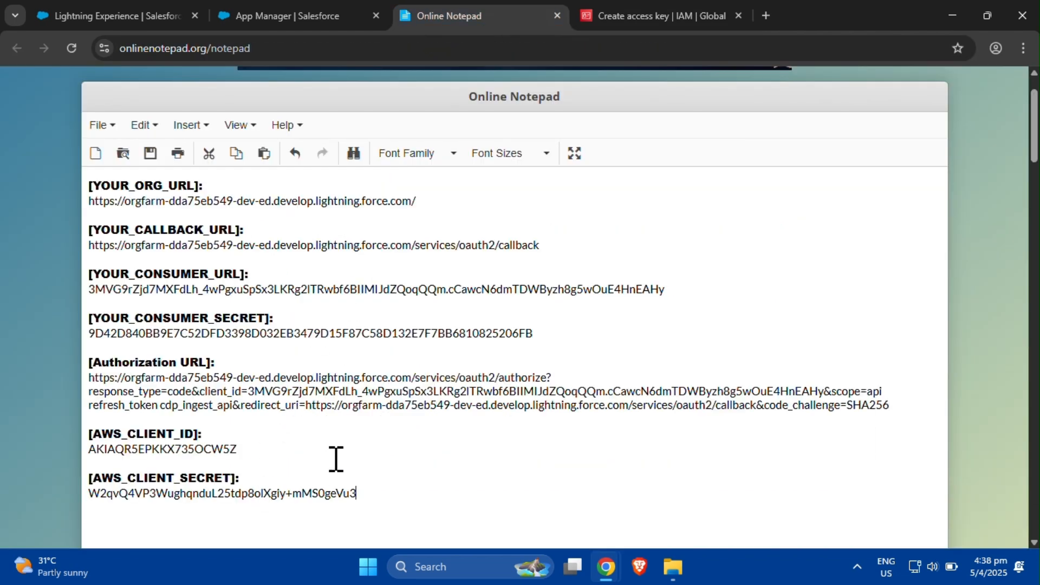
{"action": "left_click", "coordinate": [317, 21]}
Search the AWS console's services for S3
{"action": "left_click", "coordinate": [607, 16]}
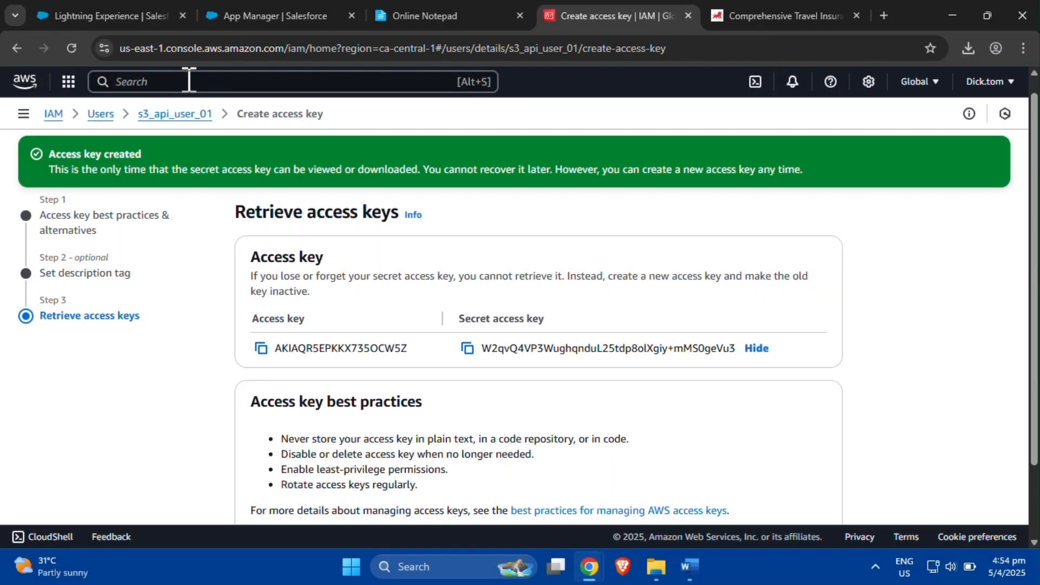
{"action": "left_click", "coordinate": [188, 81]}
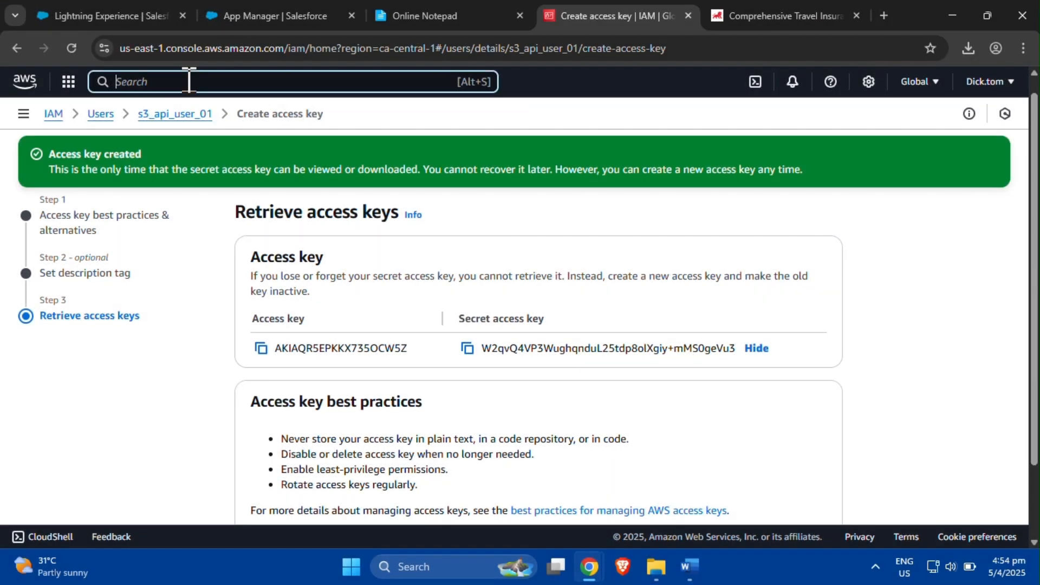
{"action": "type", "text": "S3"}
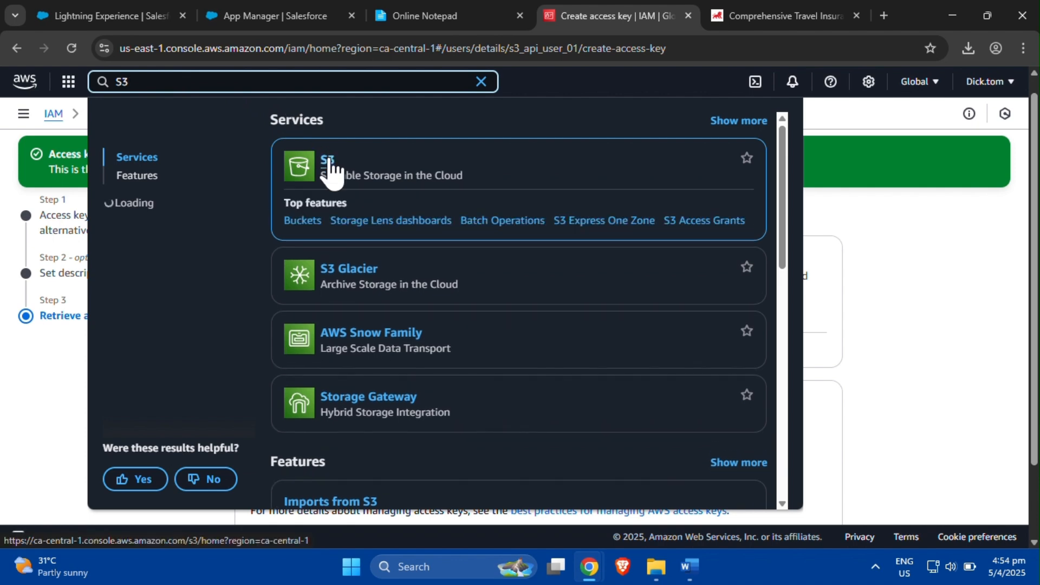
Open Amazon S3 and copy the bucket name rag-data-cloud-unstructured
{"action": "left_click", "coordinate": [328, 158]}
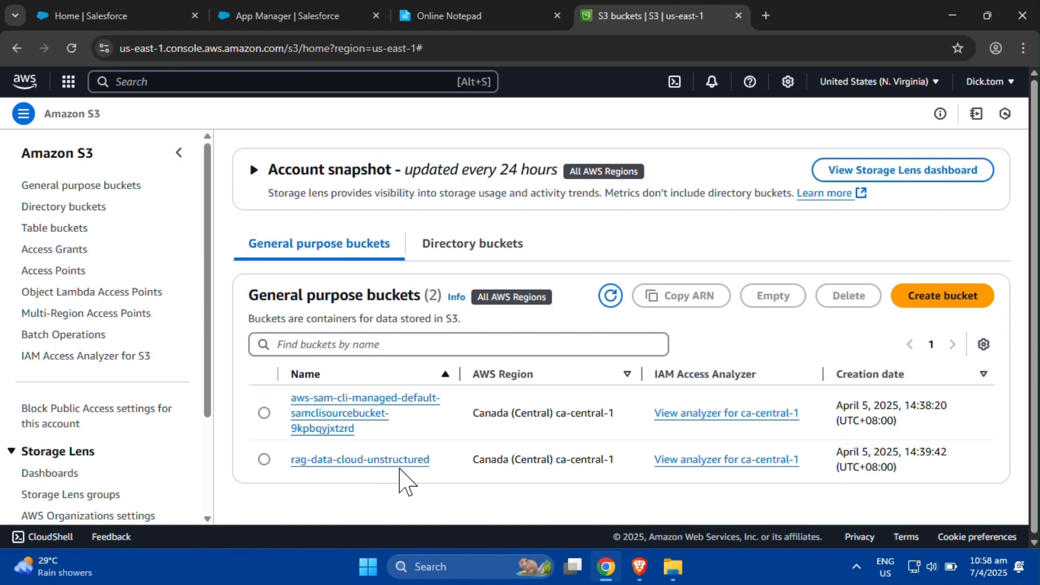
{"action": "left_click_drag", "start_coordinate": [433, 460], "coordinate": [289, 461]}
{"action": "key", "text": "ctrl+c"}
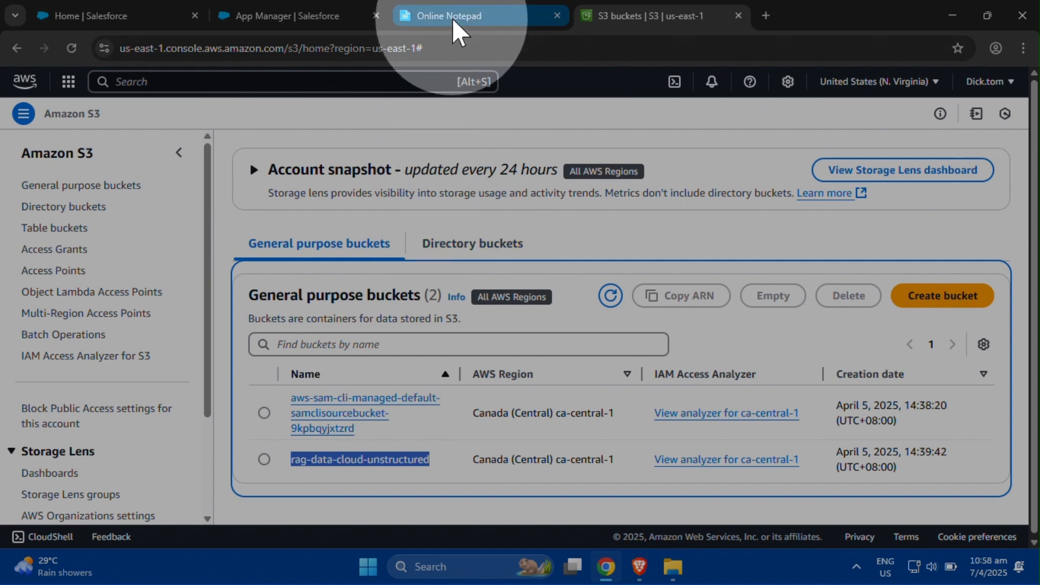
Paste rag-data-cloud-unstructured into the notepad on the line below [AWS_S3_BUCKET]
{"action": "left_click", "coordinate": [452, 18]}
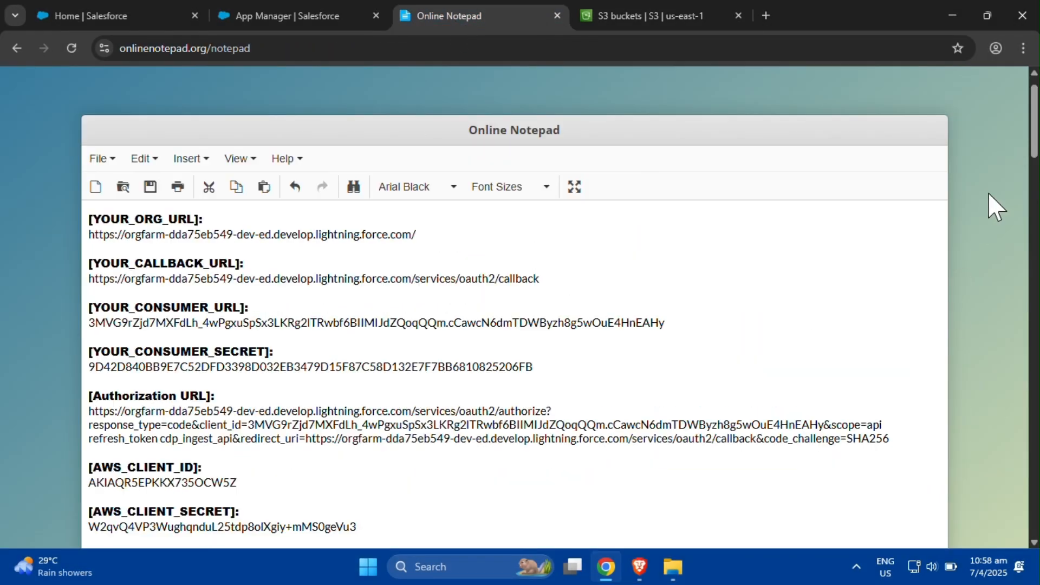
{"action": "scroll", "coordinate": [1032, 168], "scroll_direction": "down", "scroll_amount": 1}
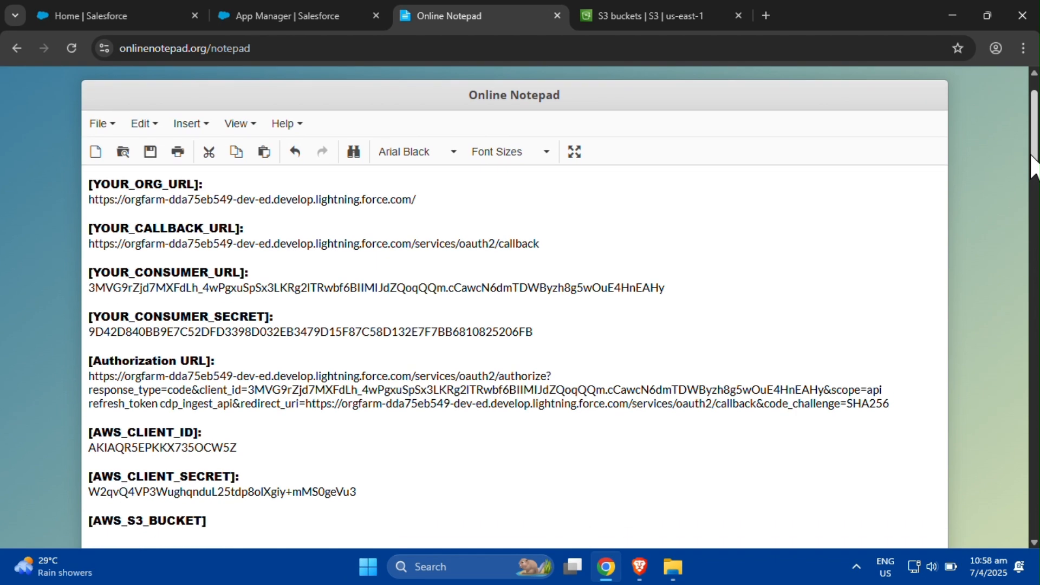
{"action": "left_click_drag", "start_coordinate": [1031, 156], "coordinate": [1032, 158]}
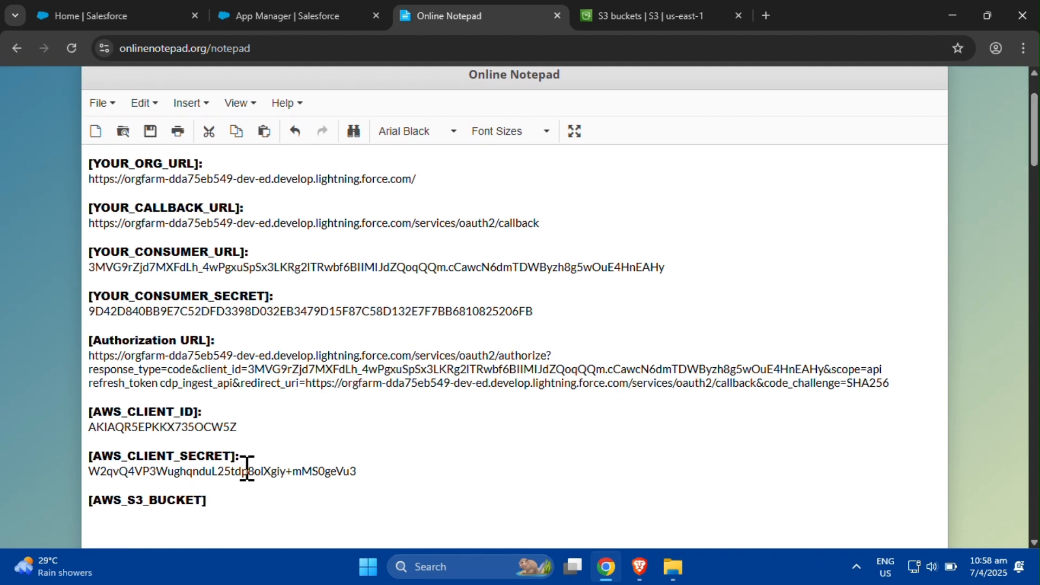
{"action": "left_click", "coordinate": [167, 515]}
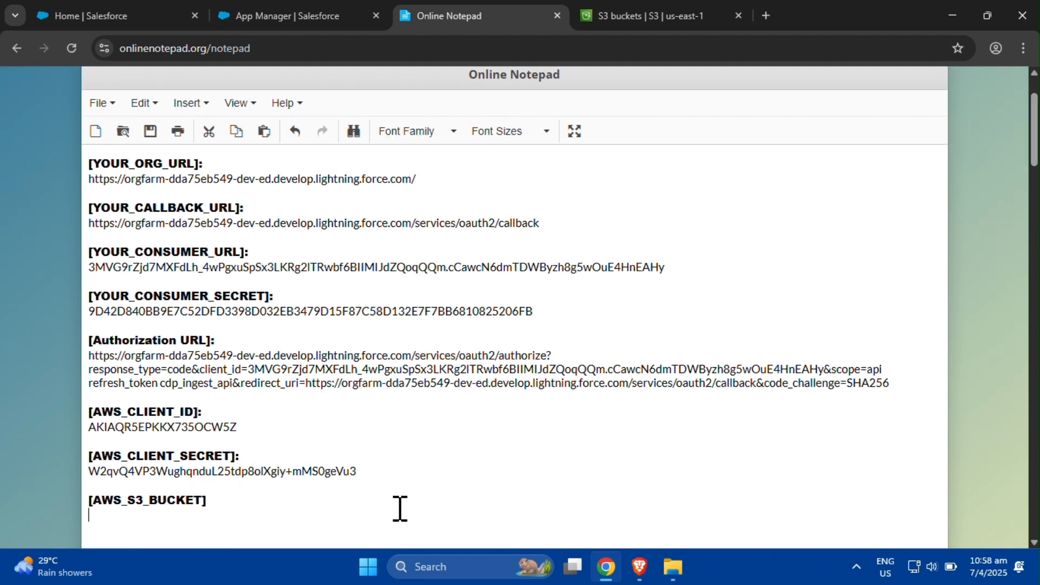
{"action": "key", "text": "ctrl+v"}
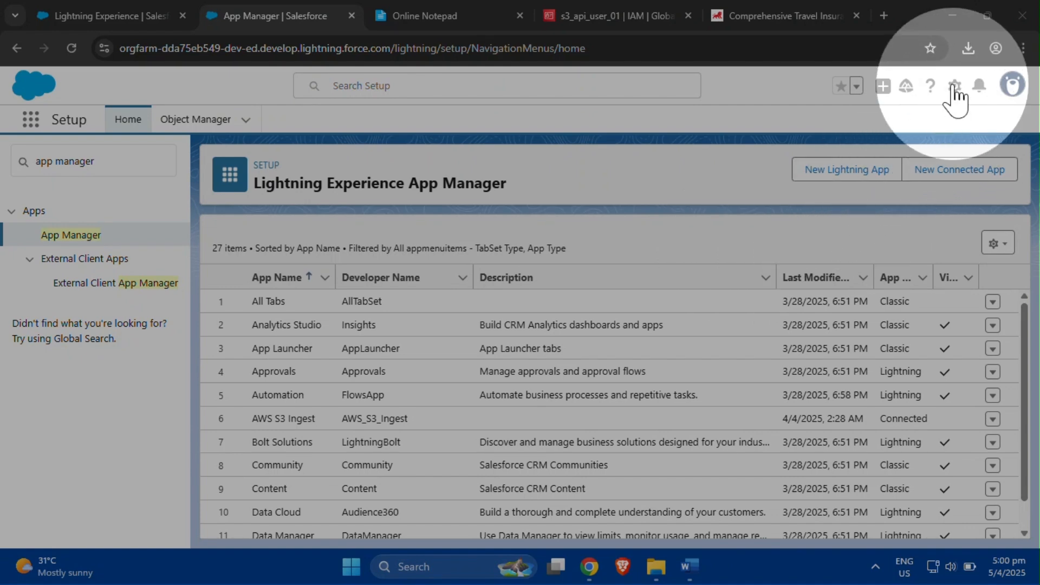
Go to Data Cloud Setup's Other Connectors page and dismiss the beta announcement
{"action": "left_click", "coordinate": [955, 88]}
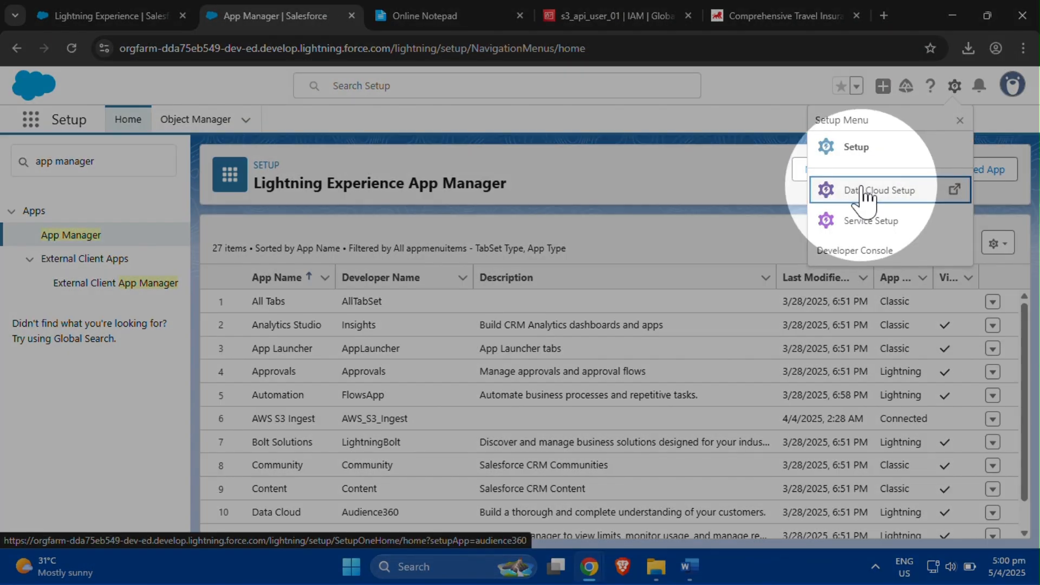
{"action": "left_click", "coordinate": [865, 190]}
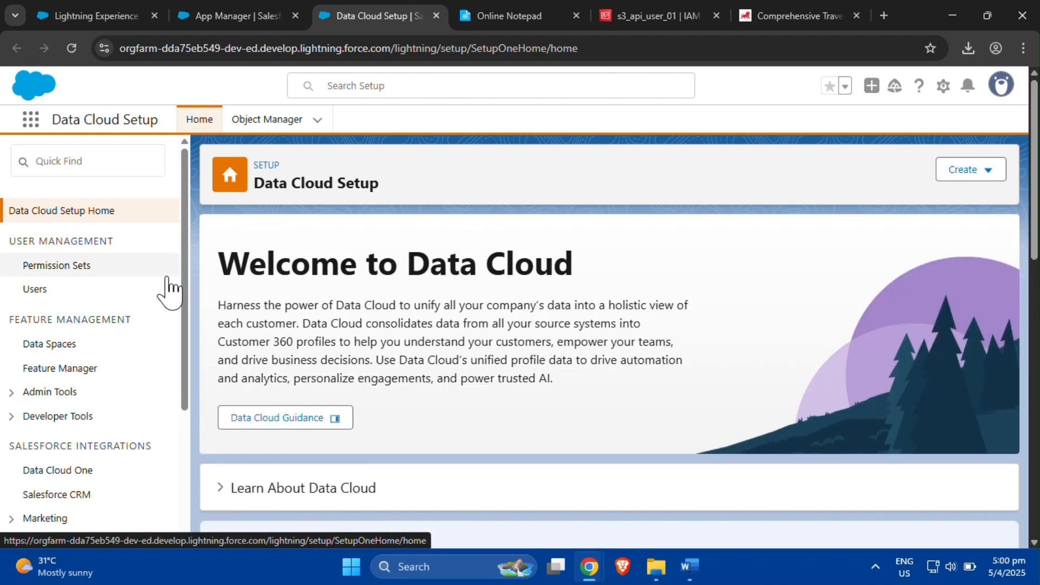
{"action": "scroll", "coordinate": [183, 304], "scroll_direction": "down", "scroll_amount": 4}
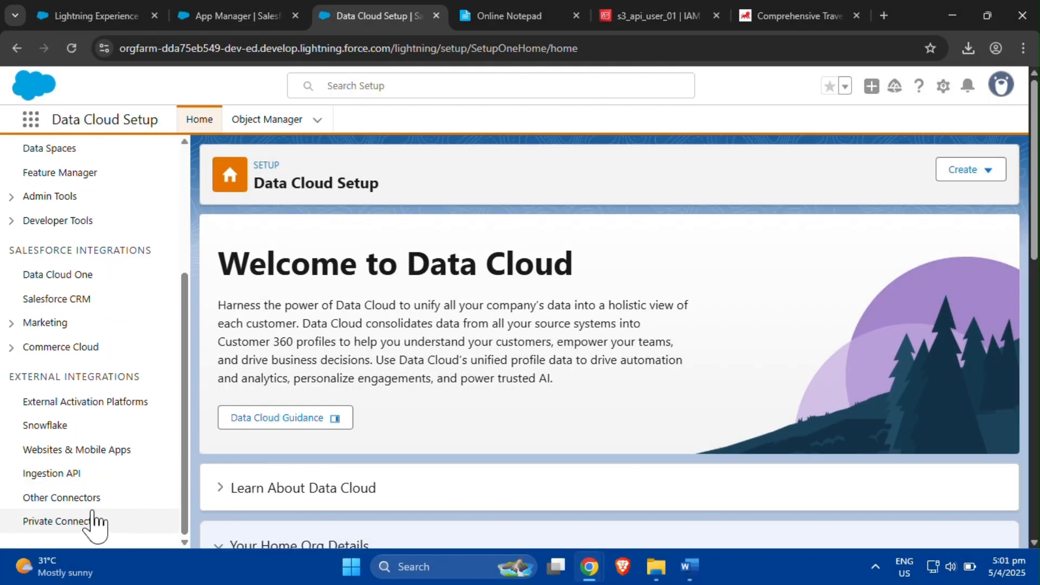
{"action": "left_click", "coordinate": [64, 502]}
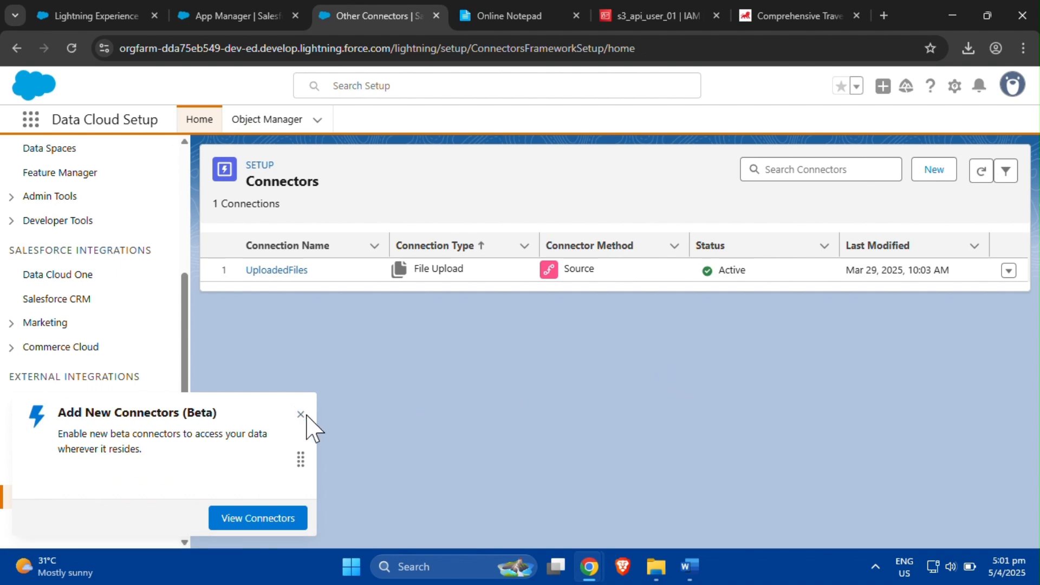
{"action": "left_click", "coordinate": [301, 415]}
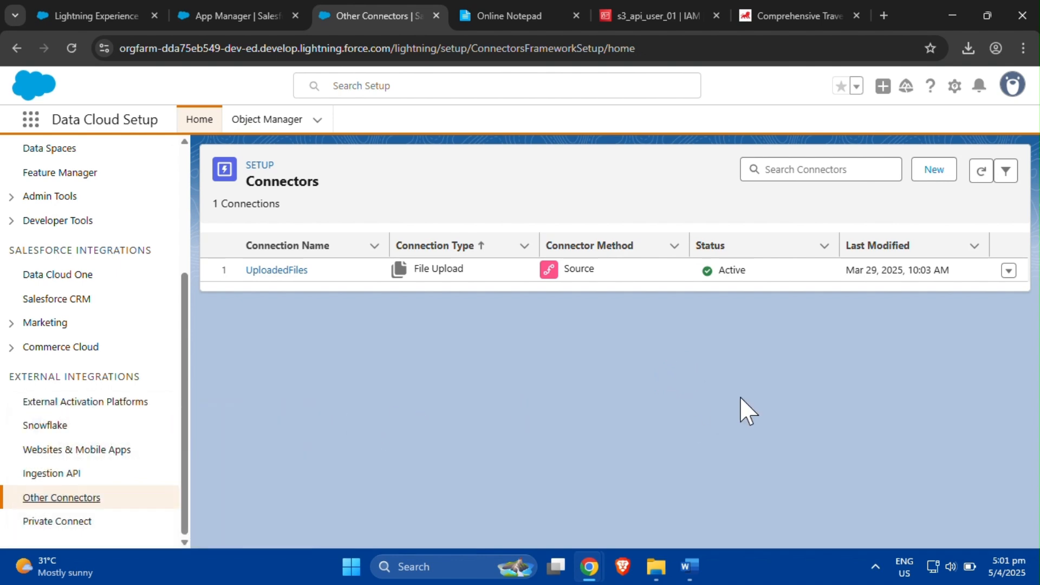
Start a new Amazon S3 connection named 'unstructured faqs s3 connection'
{"action": "left_click", "coordinate": [933, 170]}
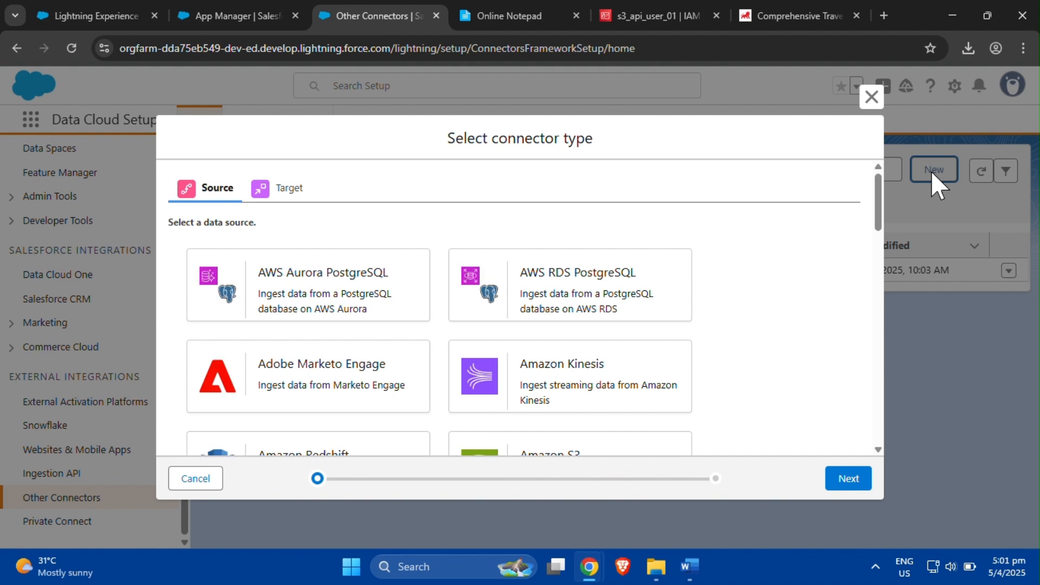
{"action": "left_click_drag", "start_coordinate": [878, 190], "coordinate": [883, 234]}
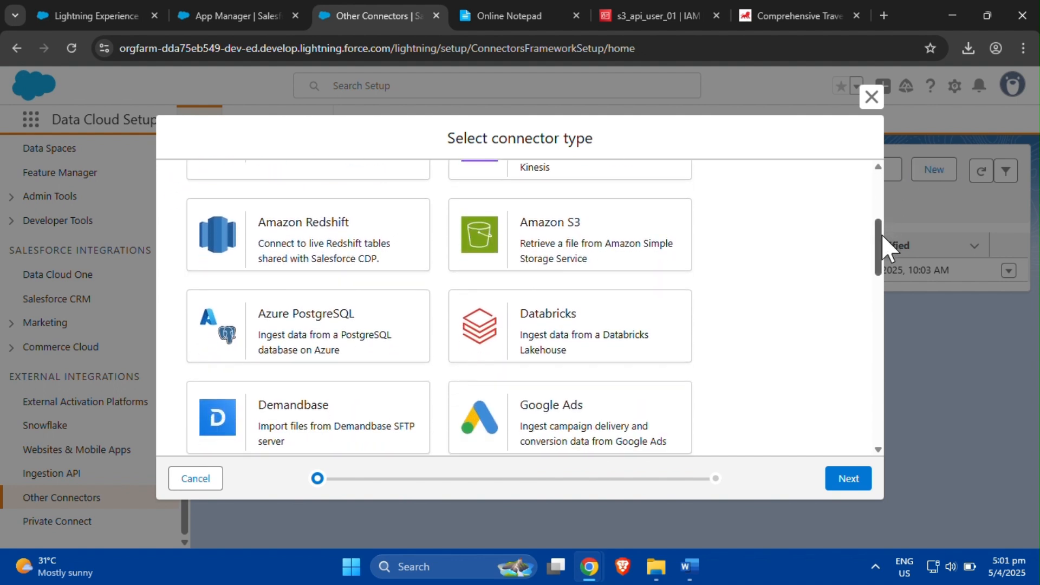
{"action": "left_click", "coordinate": [526, 255]}
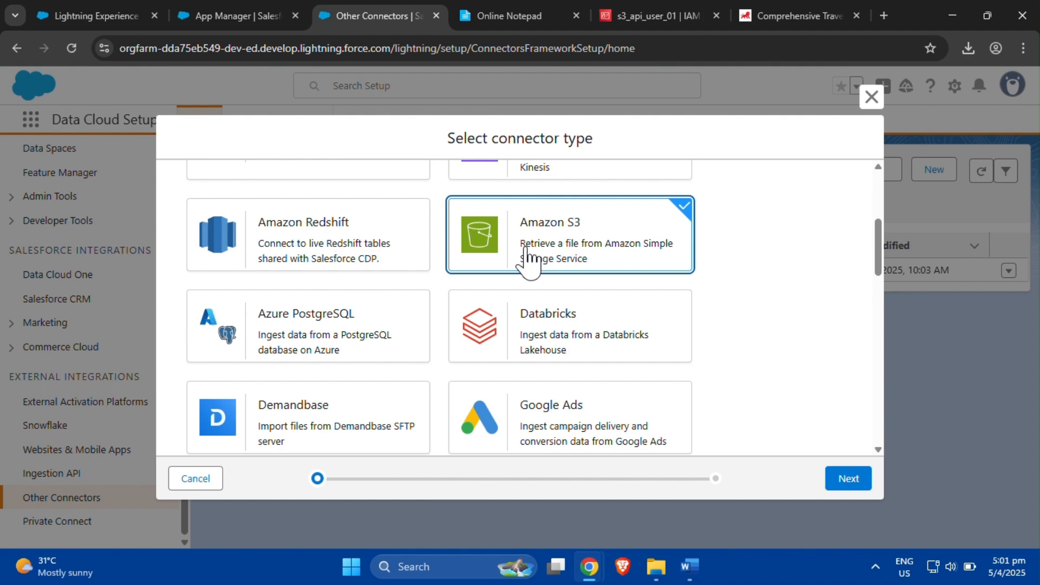
{"action": "left_click", "coordinate": [843, 485]}
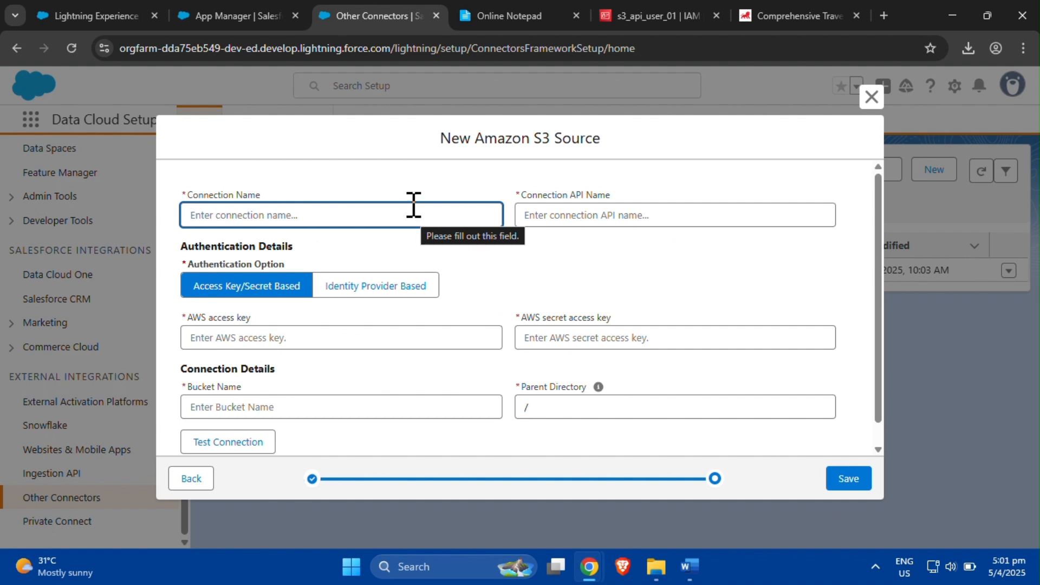
{"action": "type", "text": "unstructured faqs"}
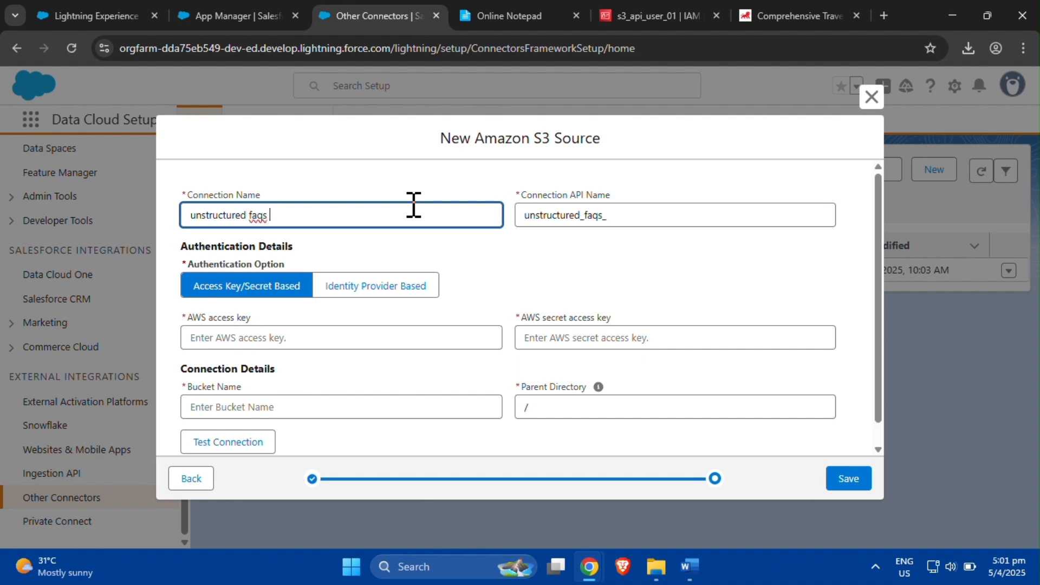
{"action": "type", "text": "s3 connection"}
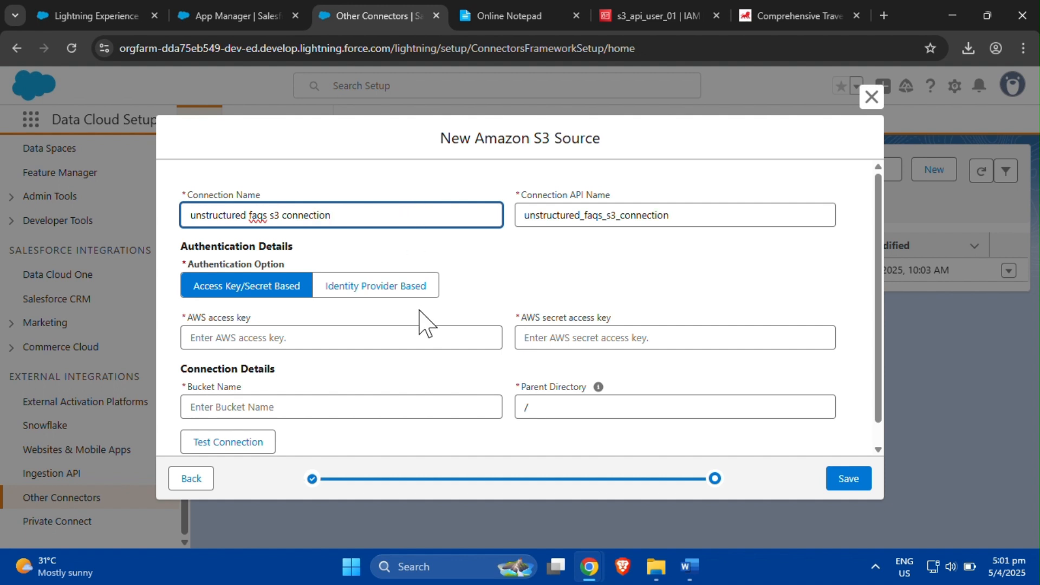
{"action": "left_click", "coordinate": [323, 337]}
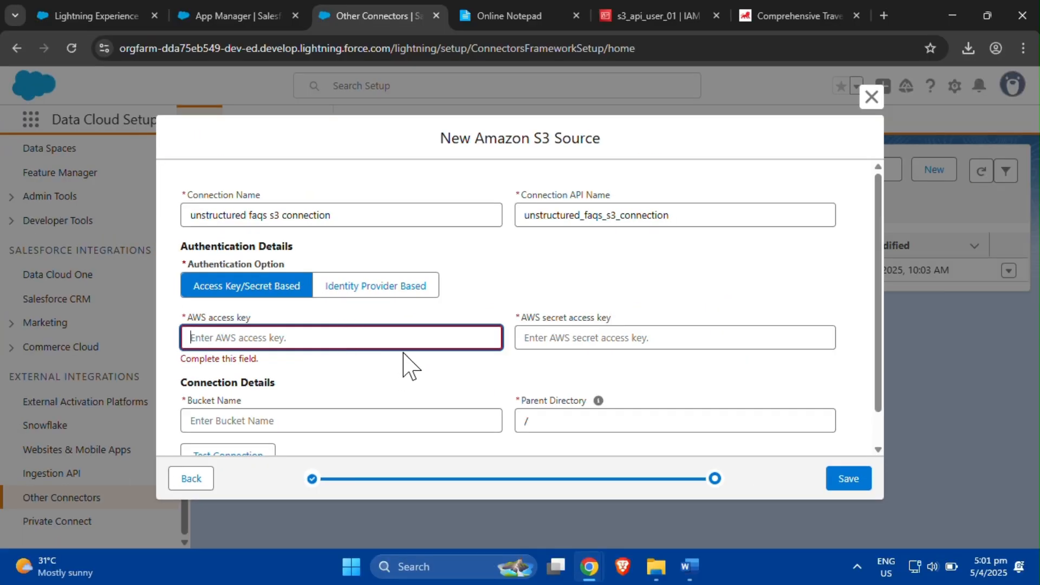
Fill the S3 source form with the saved AWS access key and secret key from the notes
{"action": "left_click", "coordinate": [484, 15]}
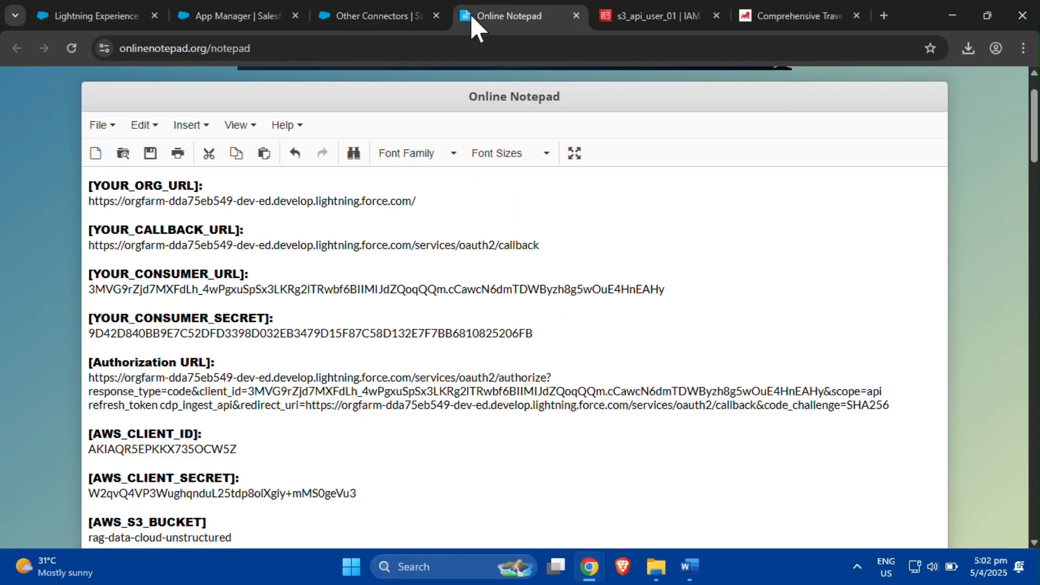
{"action": "left_click_drag", "start_coordinate": [246, 451], "coordinate": [88, 450]}
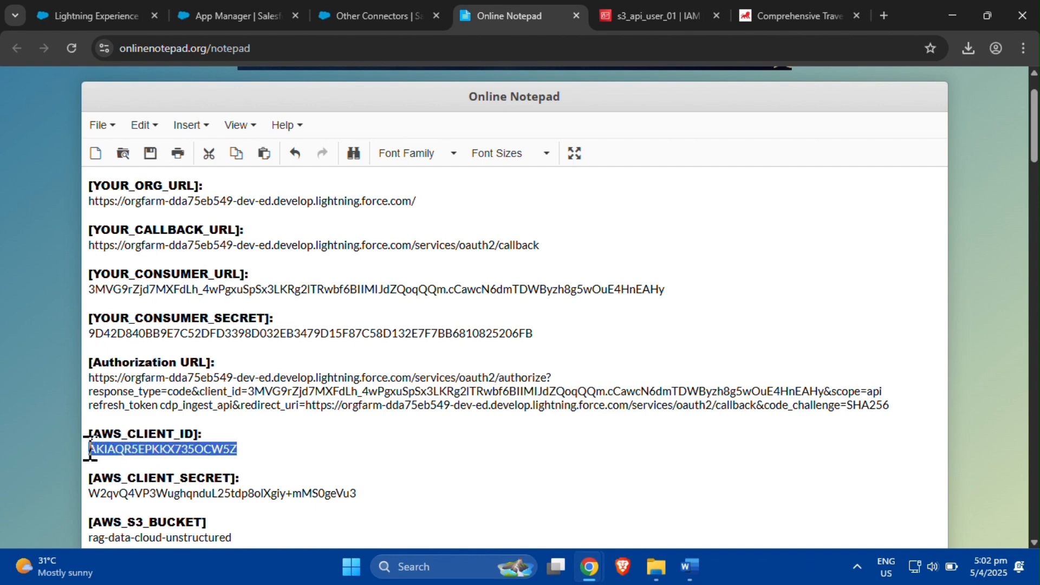
{"action": "left_click", "coordinate": [363, 12]}
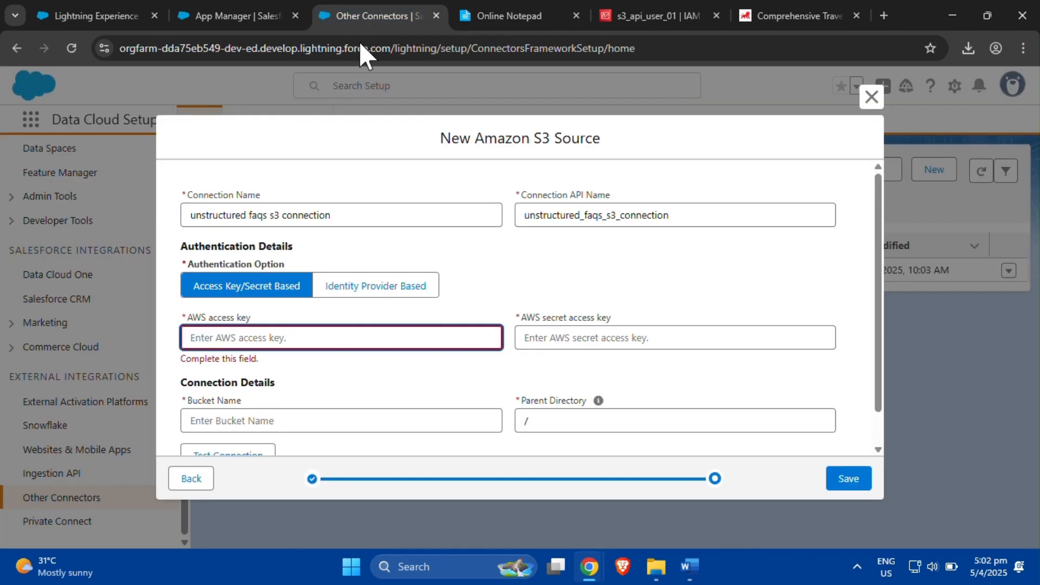
{"action": "left_click", "coordinate": [337, 341]}
{"action": "key", "text": "ctrl+v"}
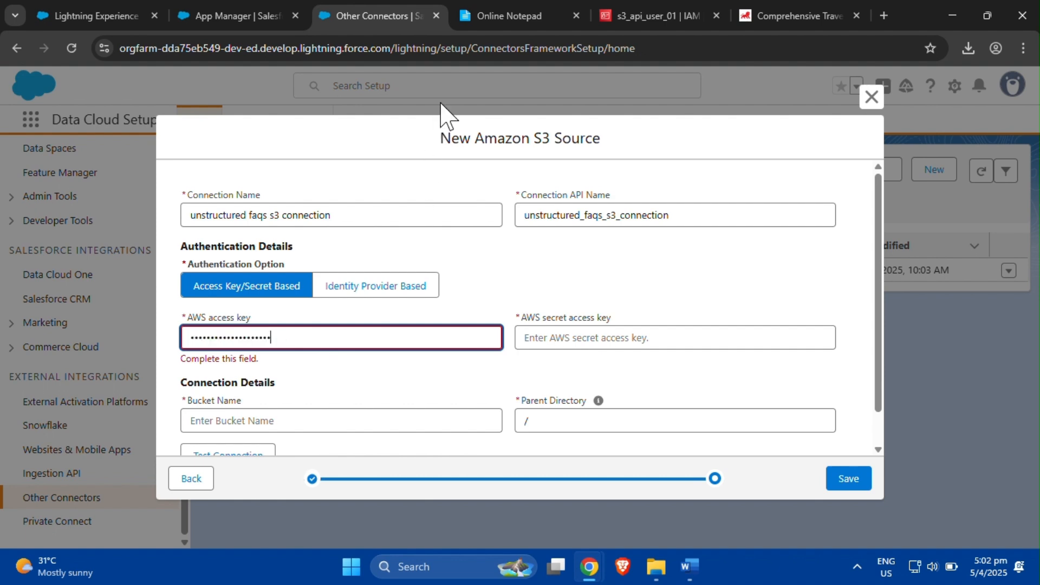
{"action": "left_click", "coordinate": [552, 333]}
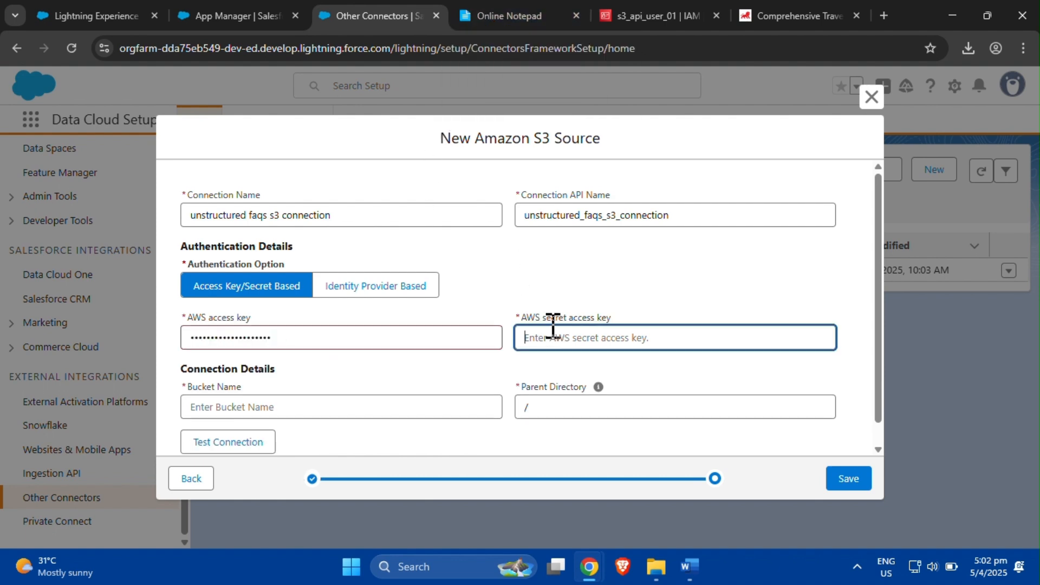
{"action": "left_click", "coordinate": [520, 13]}
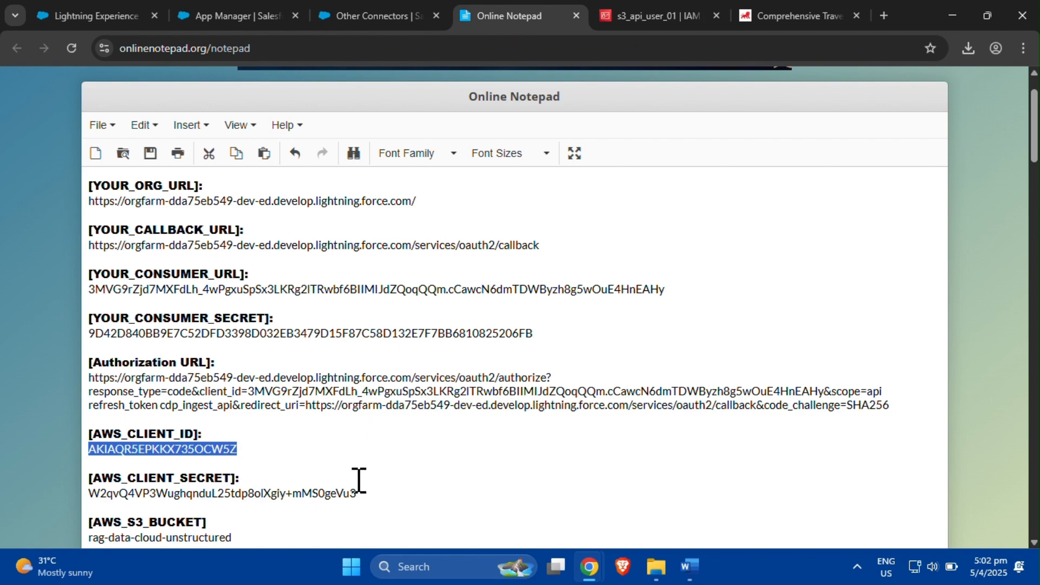
{"action": "left_click_drag", "start_coordinate": [359, 493], "coordinate": [96, 493]}
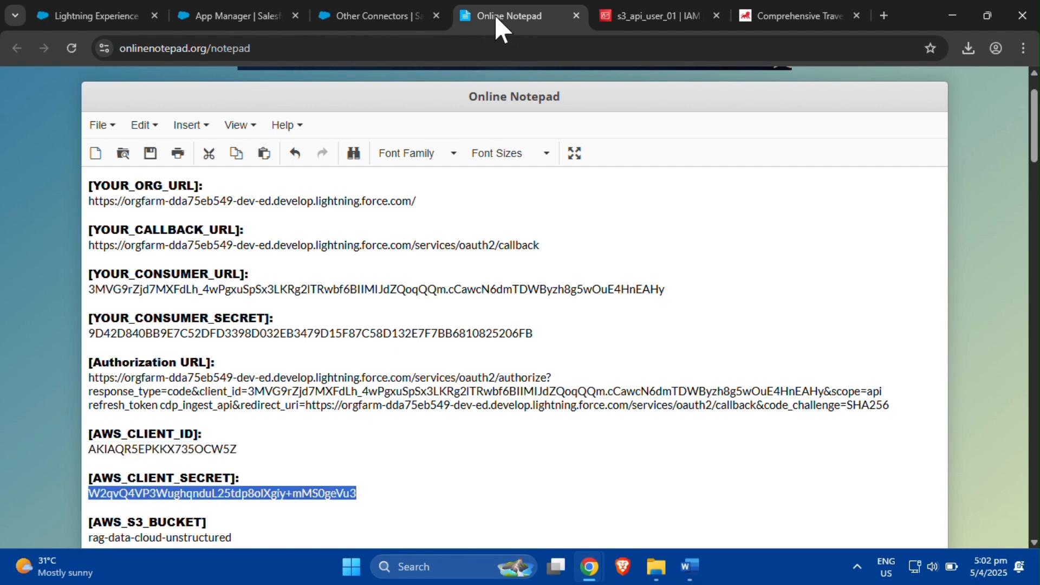
{"action": "left_click", "coordinate": [380, 15]}
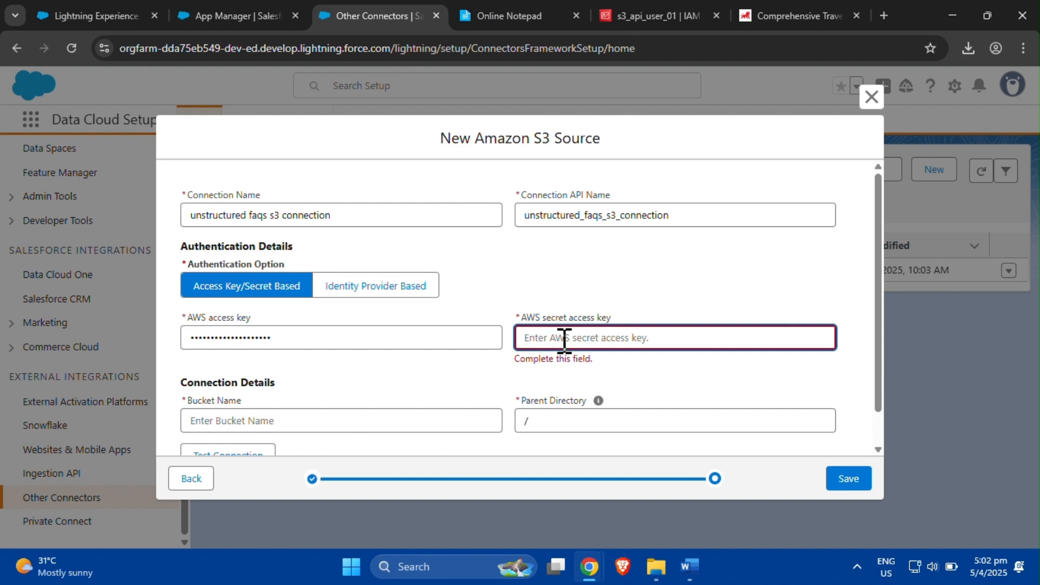
{"action": "key", "text": "ctrl+v"}
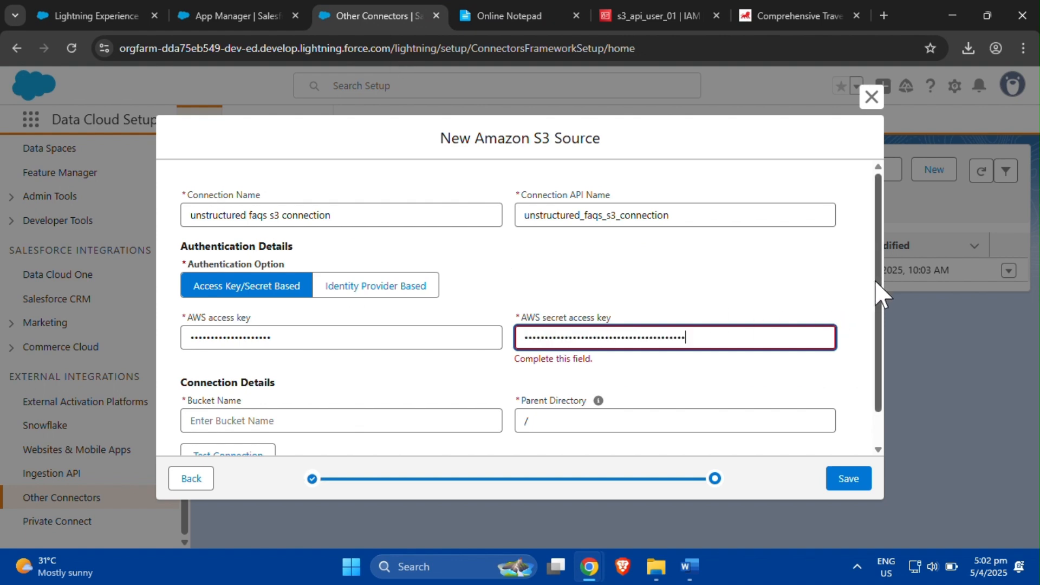
Enter bucket name rag-data-cloud-unstructured from the notes and run Test Connection
{"action": "scroll", "coordinate": [877, 292], "scroll_direction": "down", "scroll_amount": 1}
{"action": "left_click", "coordinate": [411, 388]}
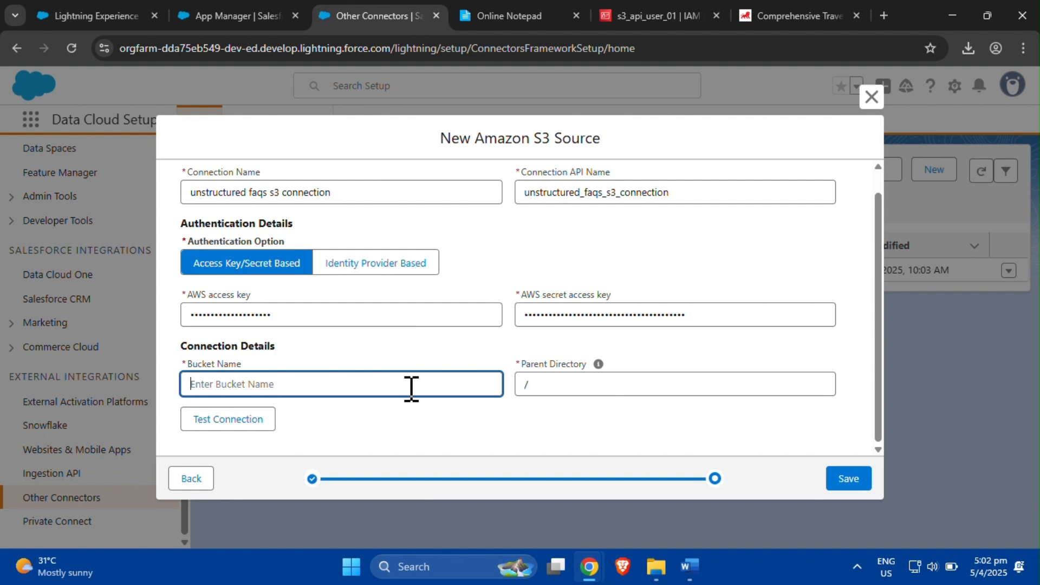
{"action": "left_click", "coordinate": [506, 19]}
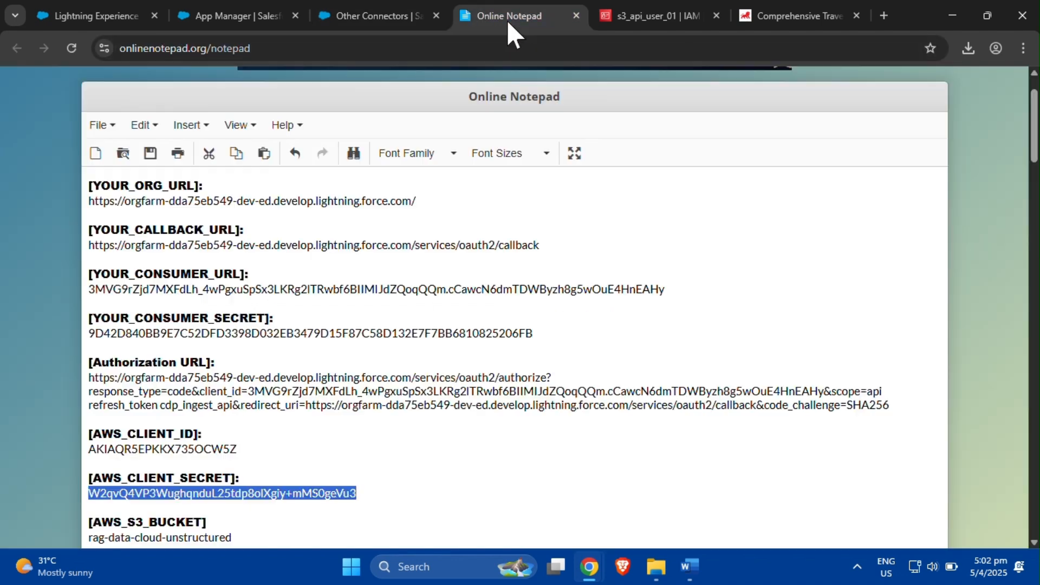
{"action": "left_click", "coordinate": [245, 536]}
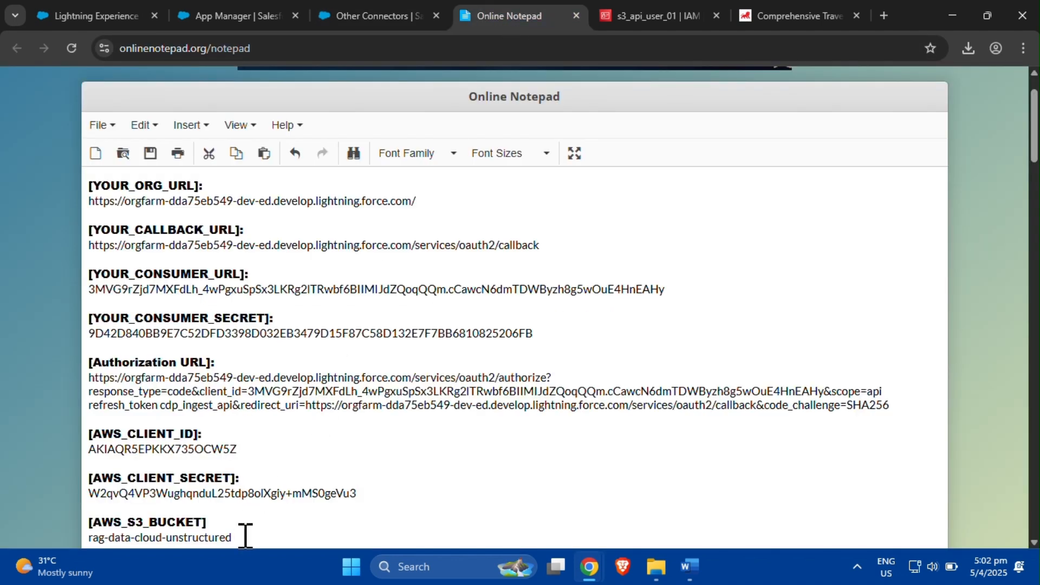
{"action": "scroll", "coordinate": [147, 529], "scroll_direction": "down", "scroll_amount": 1}
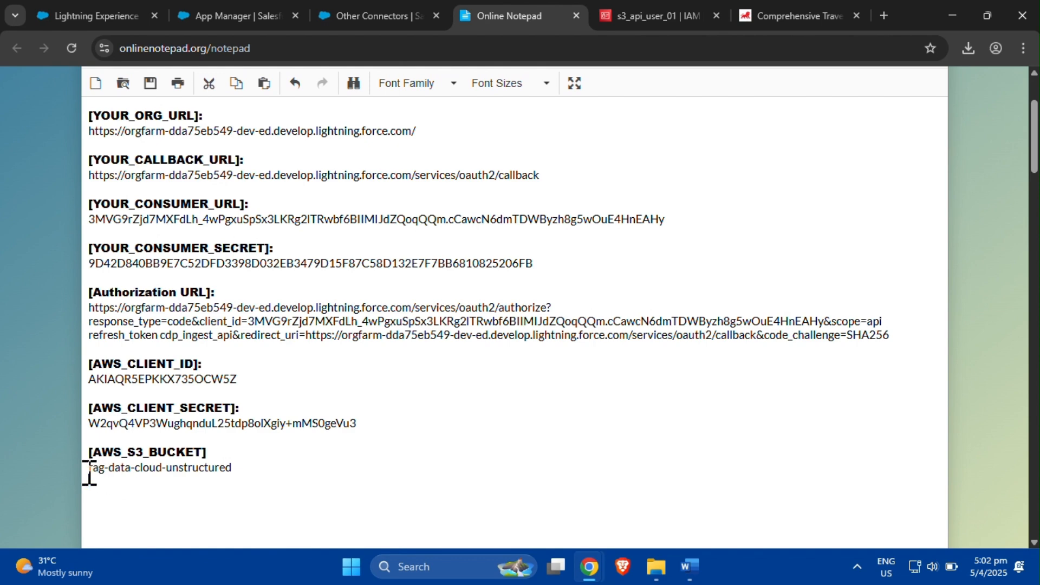
{"action": "left_click_drag", "start_coordinate": [90, 473], "coordinate": [233, 463]}
{"action": "key", "text": "ctrl+c"}
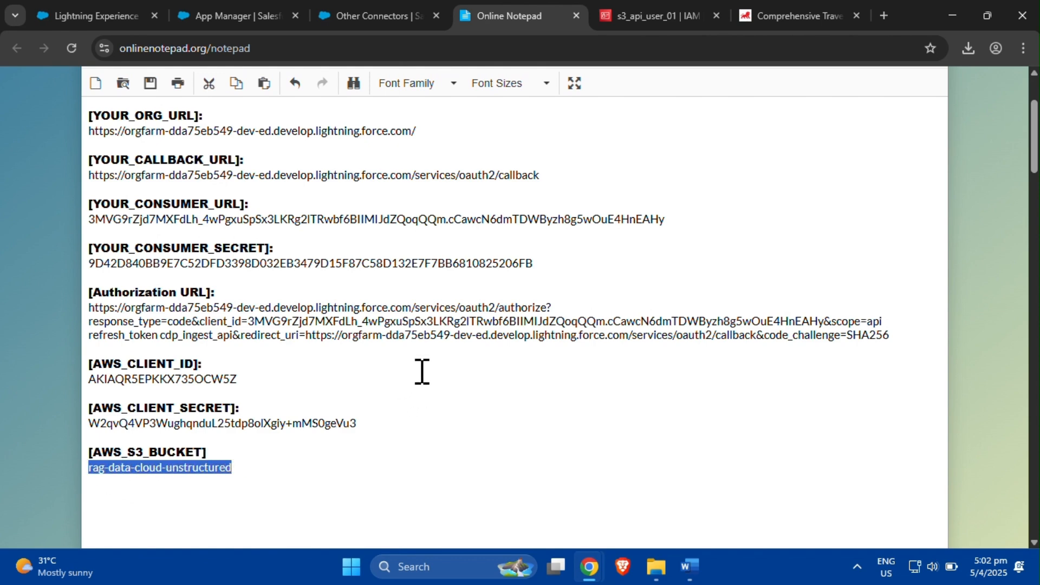
{"action": "left_click", "coordinate": [387, 18]}
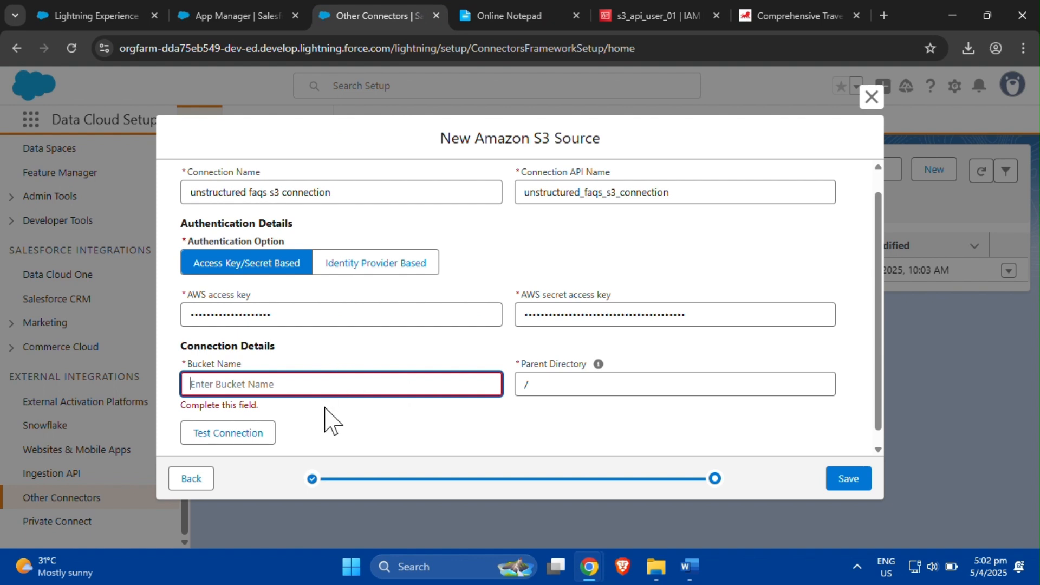
{"action": "key", "text": "ctrl+v"}
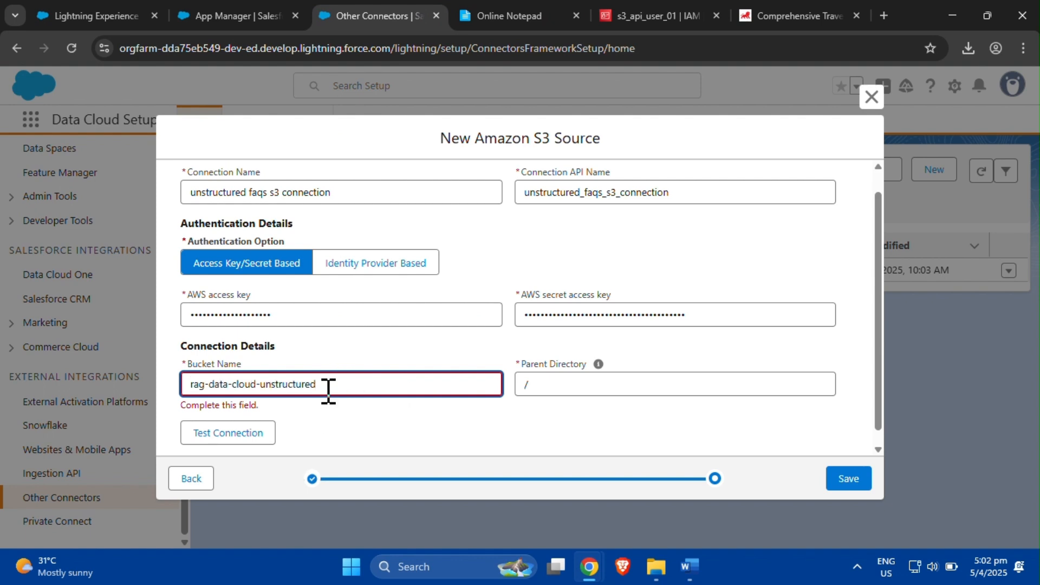
{"action": "left_click", "coordinate": [333, 425]}
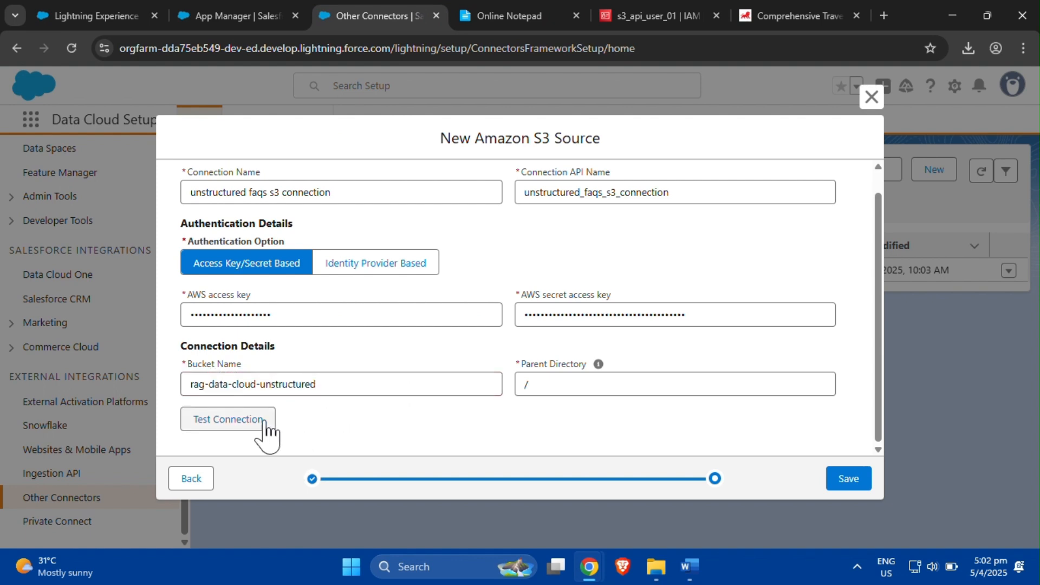
{"action": "left_click", "coordinate": [242, 428]}
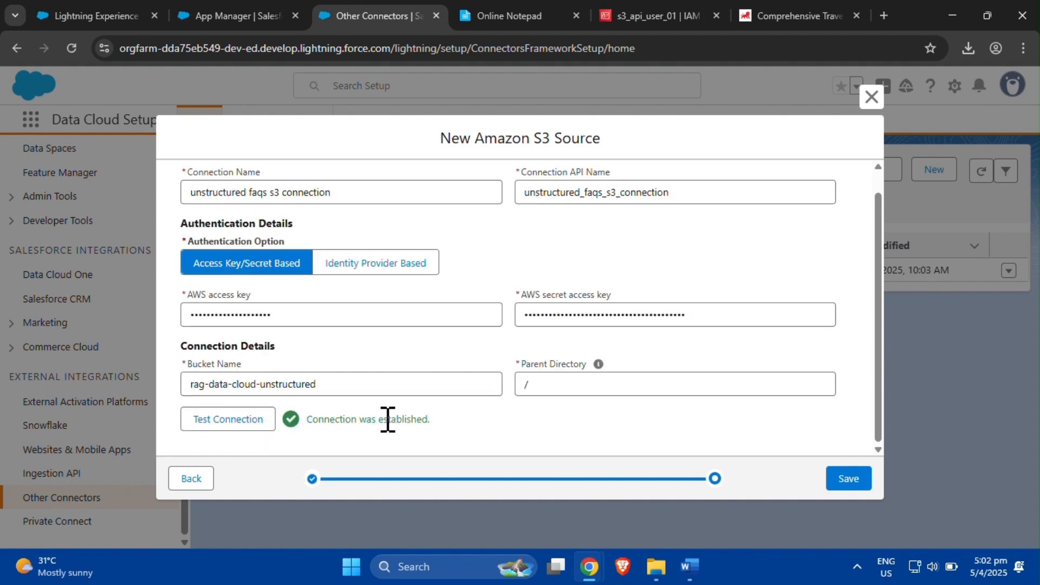
Save the unstructured faqs s3 connection, then launch the Data Cloud app from the App Launcher
{"action": "left_click", "coordinate": [844, 485]}
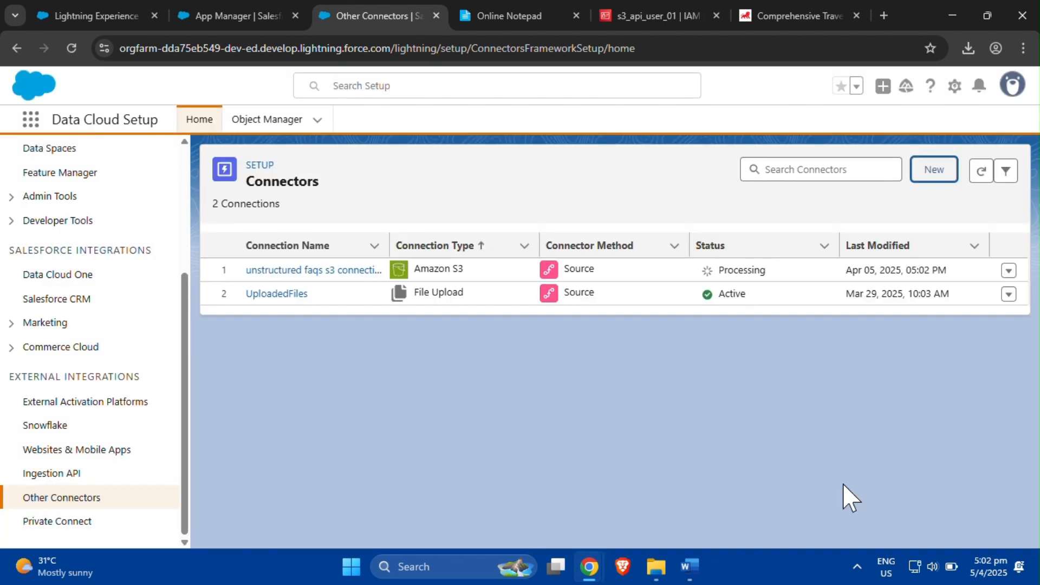
{"action": "left_click", "coordinate": [301, 414]}
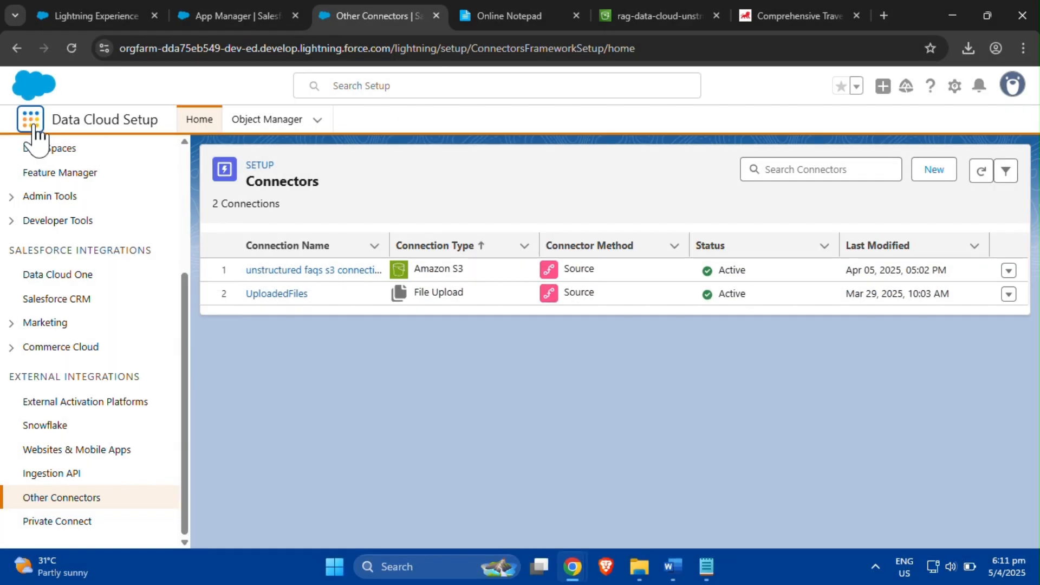
{"action": "left_click", "coordinate": [31, 120]}
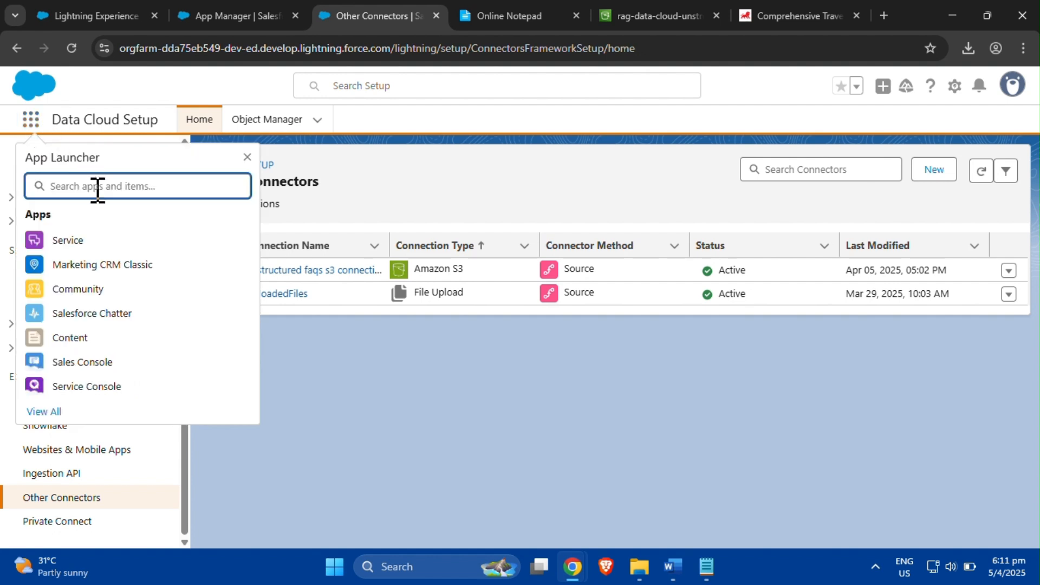
{"action": "type", "text": "Data"}
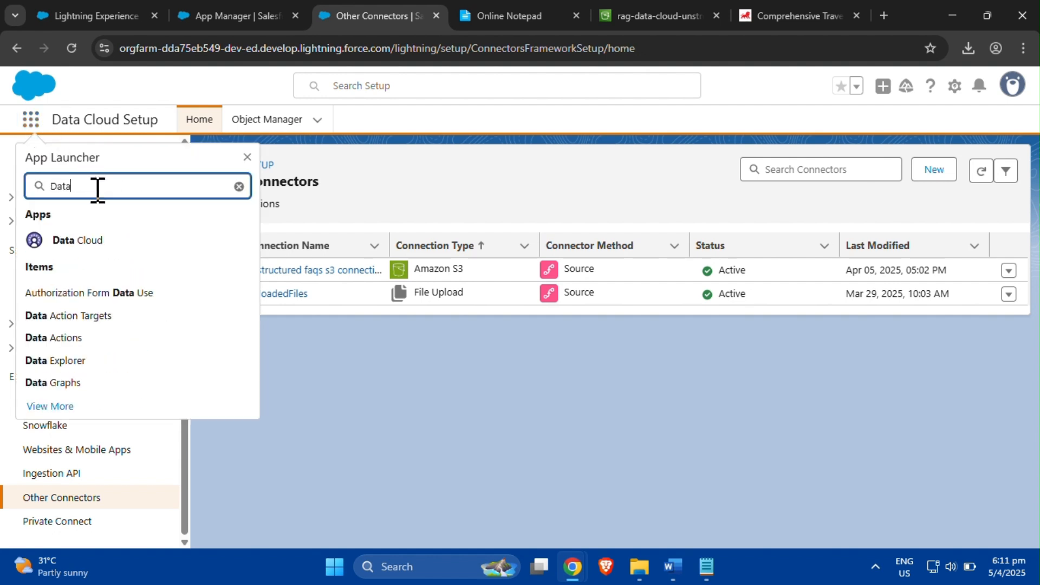
{"action": "left_click", "coordinate": [103, 241]}
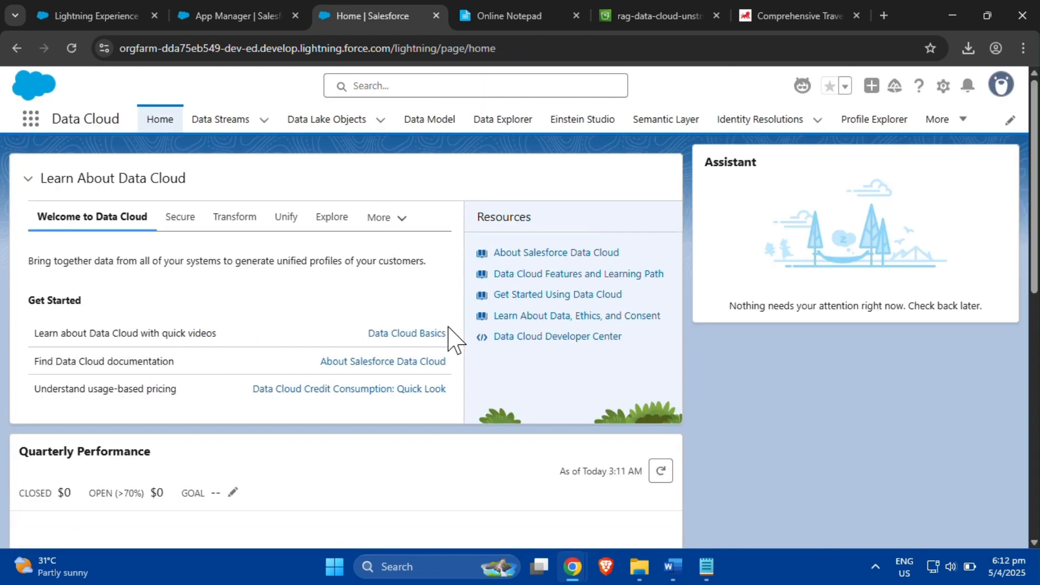
Start a new data lake object From External Files with Amazon S3 as storage
{"action": "left_click", "coordinate": [347, 122]}
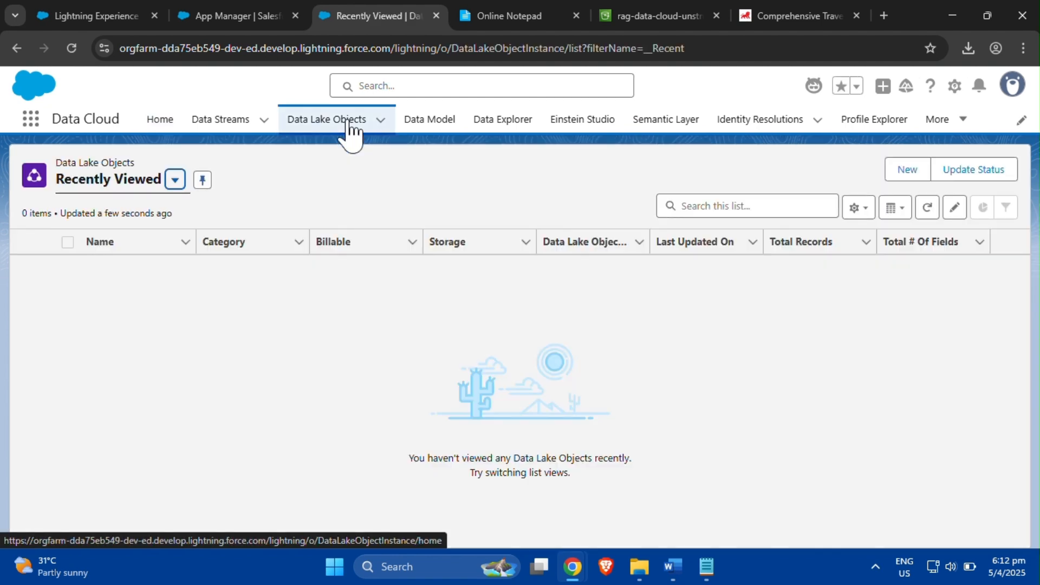
{"action": "left_click", "coordinate": [904, 178]}
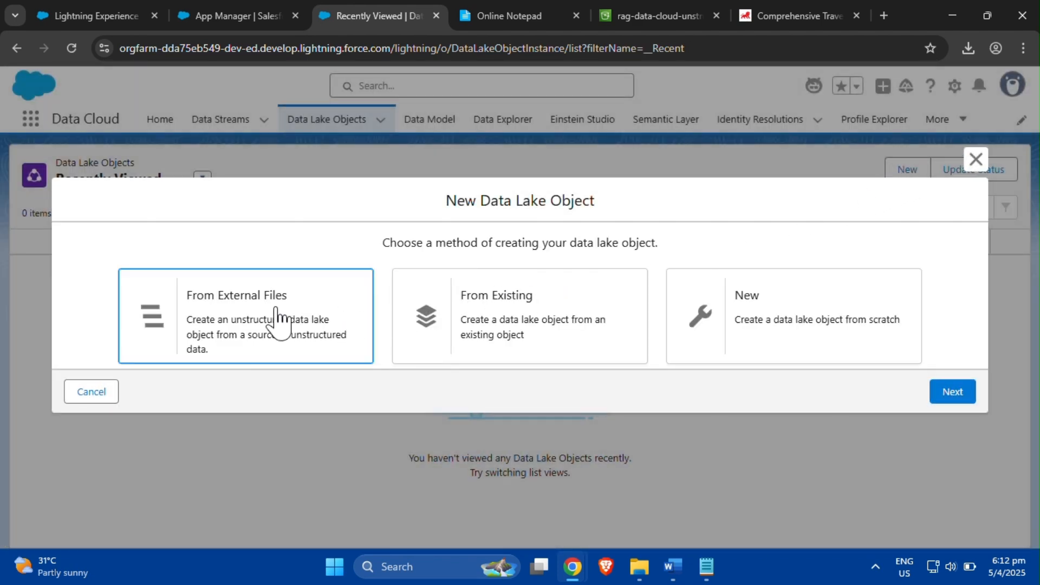
{"action": "left_click", "coordinate": [276, 320]}
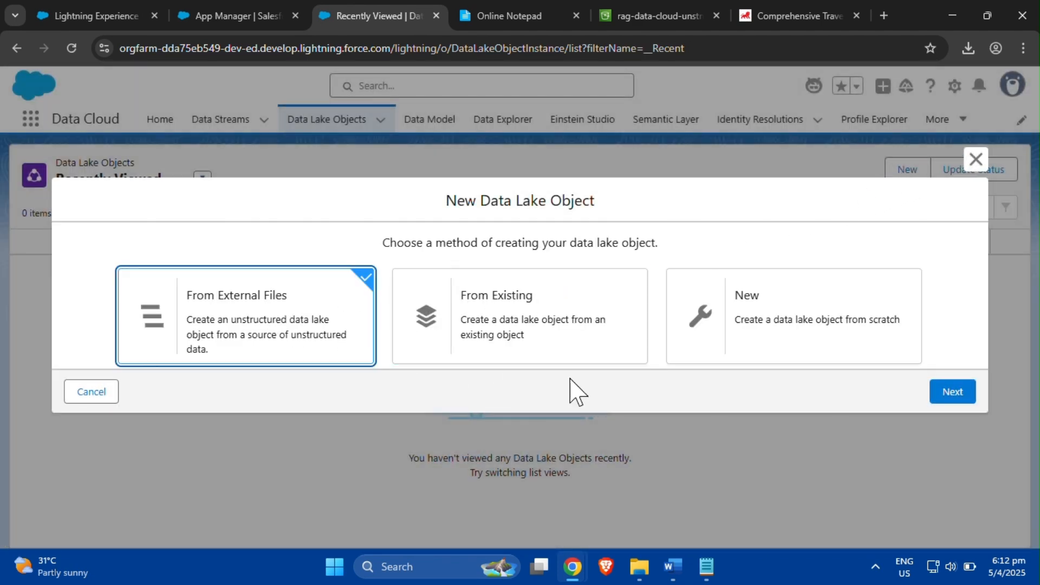
{"action": "left_click", "coordinate": [956, 400]}
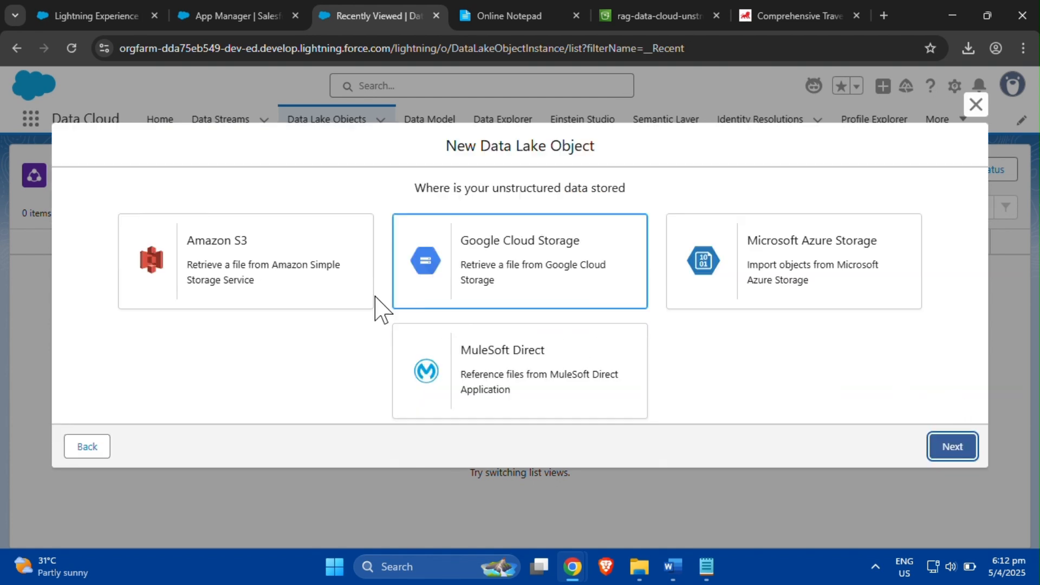
{"action": "left_click", "coordinate": [276, 279]}
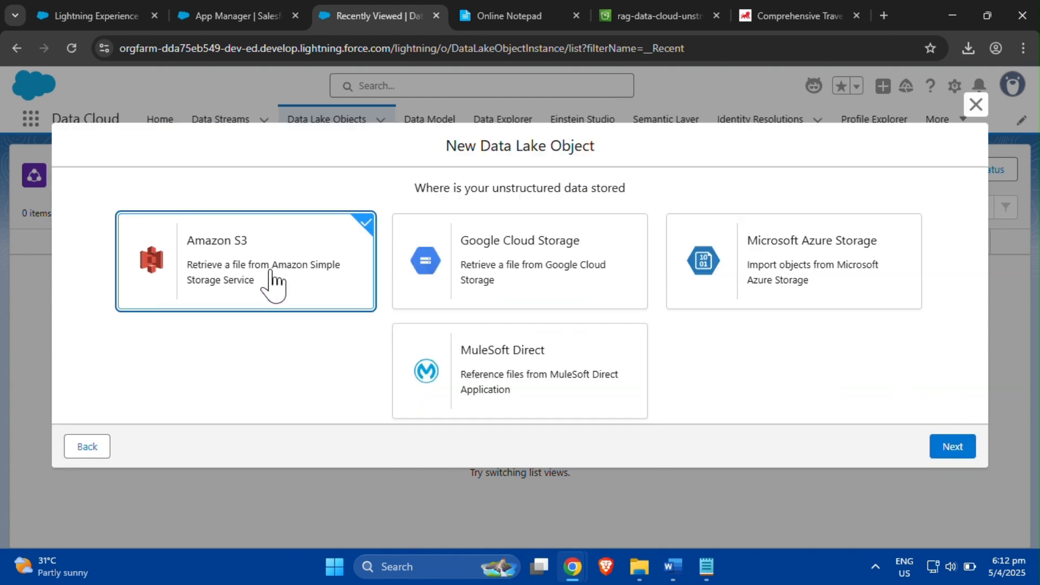
Use the unstructured faqs s3 connection with directory / and file name pattern *.*
{"action": "left_click", "coordinate": [947, 453]}
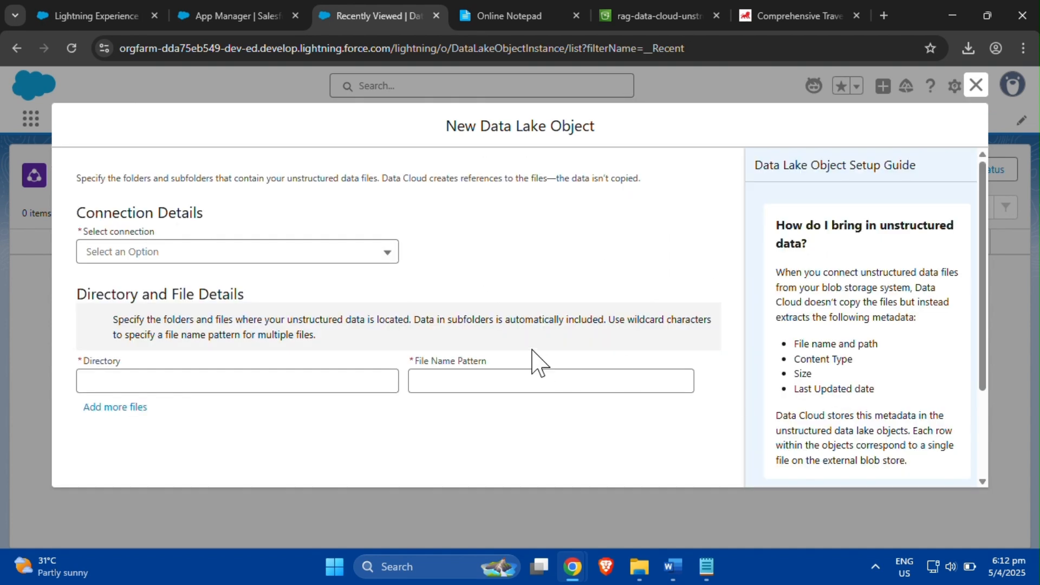
{"action": "left_click", "coordinate": [385, 257]}
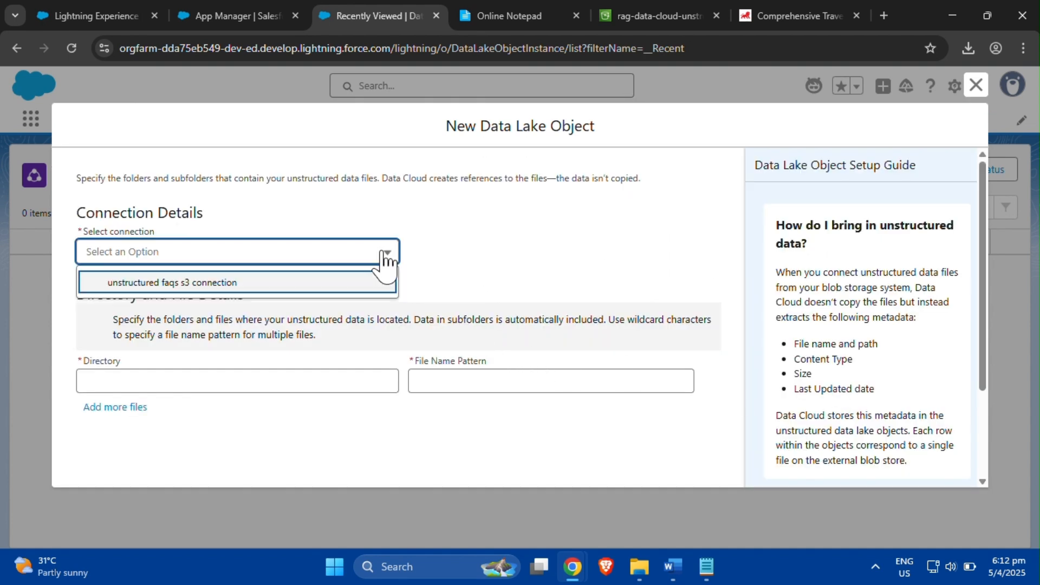
{"action": "left_click", "coordinate": [375, 283]}
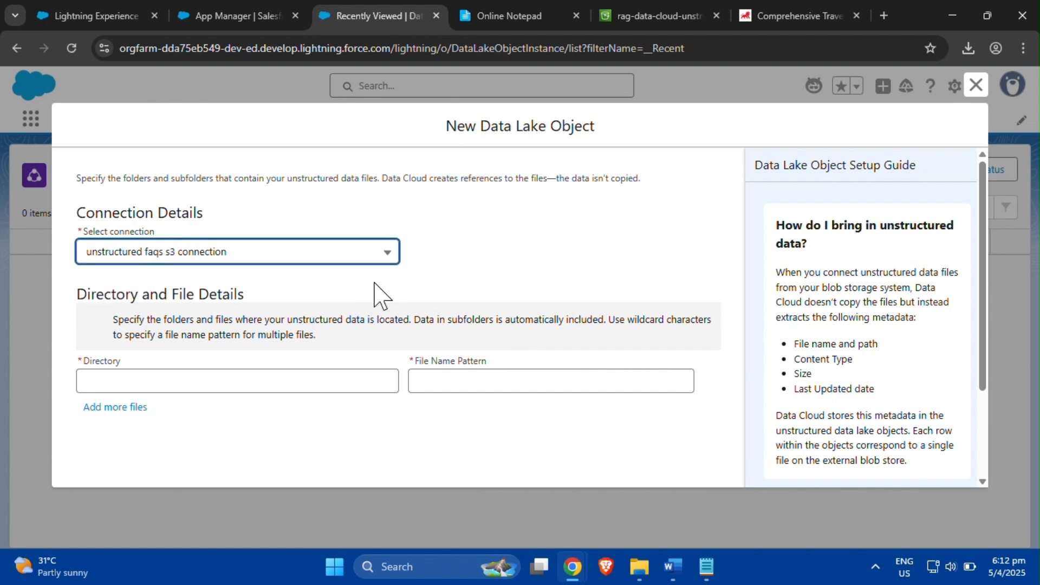
{"action": "left_click", "coordinate": [367, 381]}
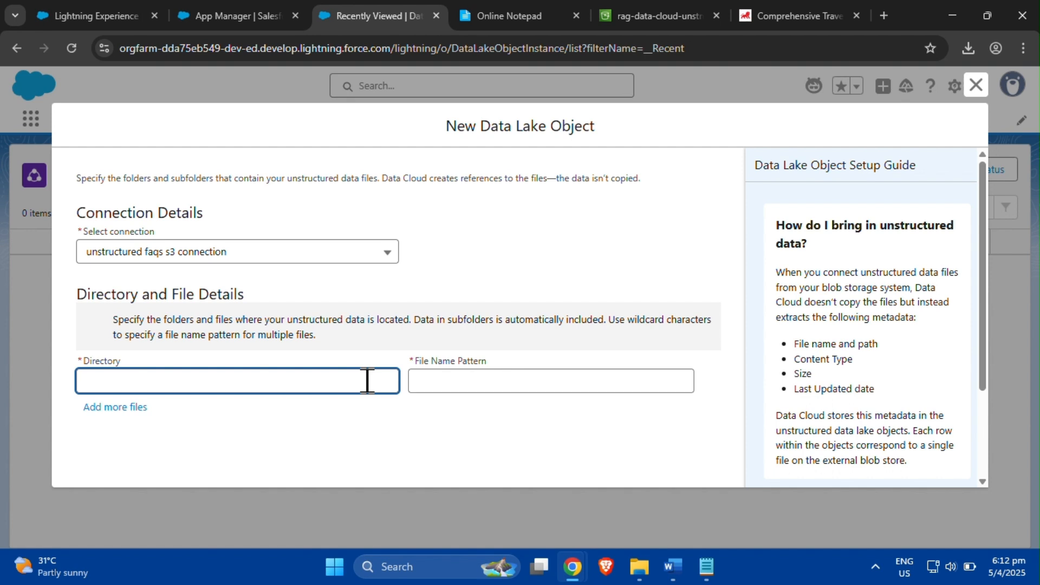
{"action": "left_click", "coordinate": [466, 381]}
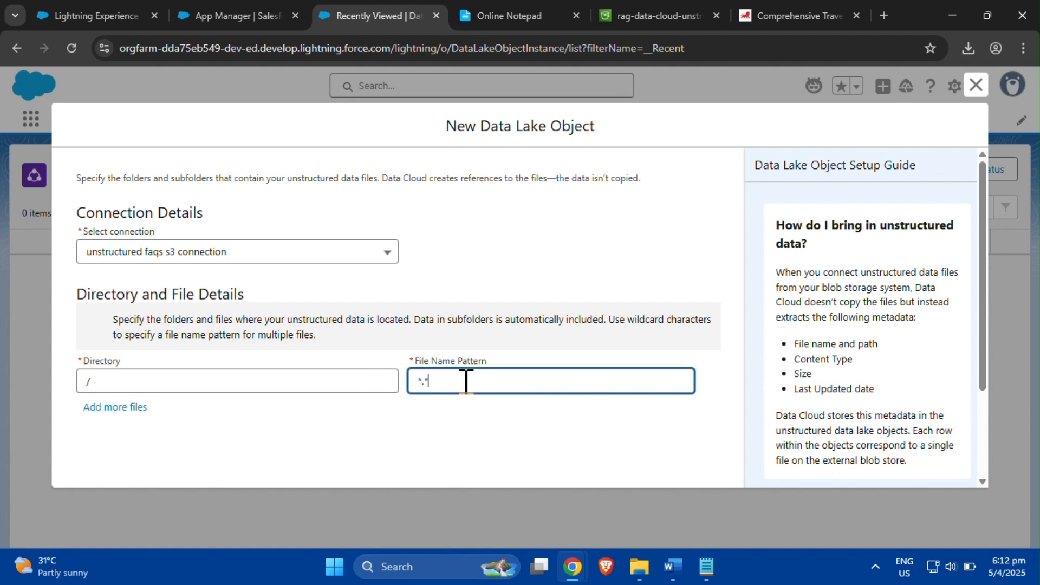
{"action": "left_click_drag", "start_coordinate": [984, 345], "coordinate": [981, 439]}
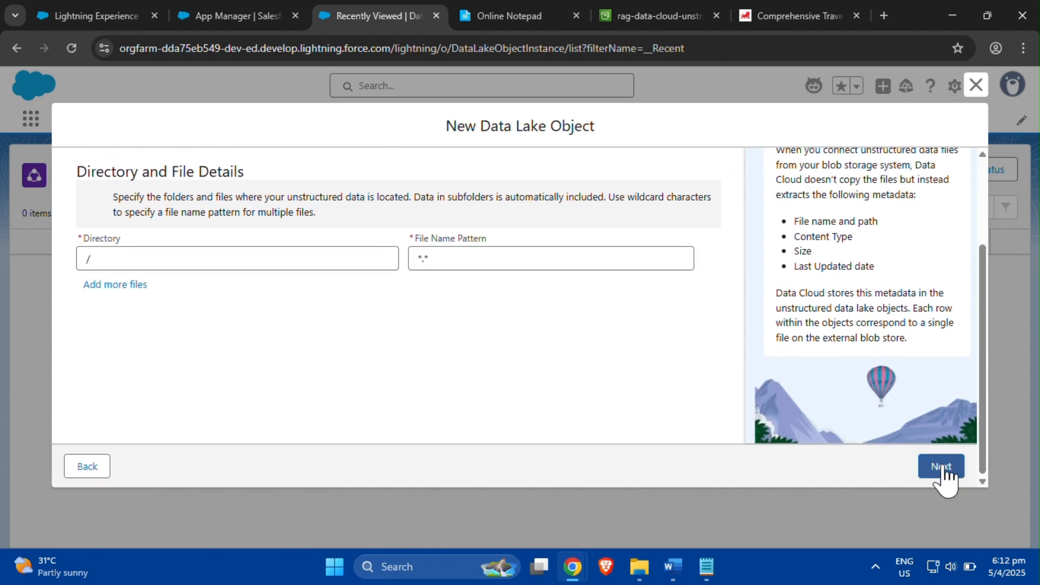
{"action": "left_click", "coordinate": [941, 467]}
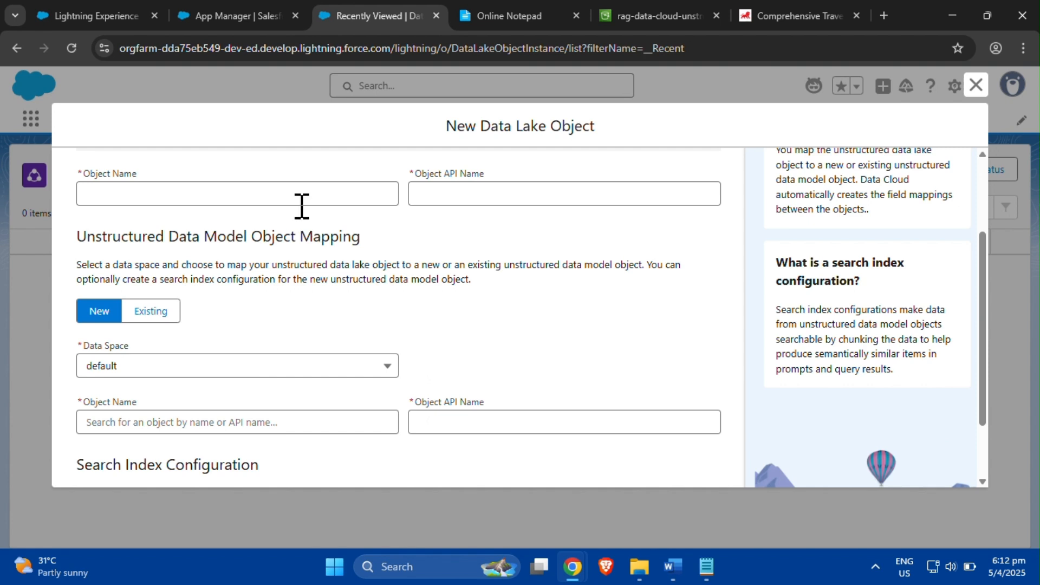
Name both the data lake object and the new data model object 'Unstructured FAQs', review the search index objects, and save
{"action": "left_click", "coordinate": [296, 200]}
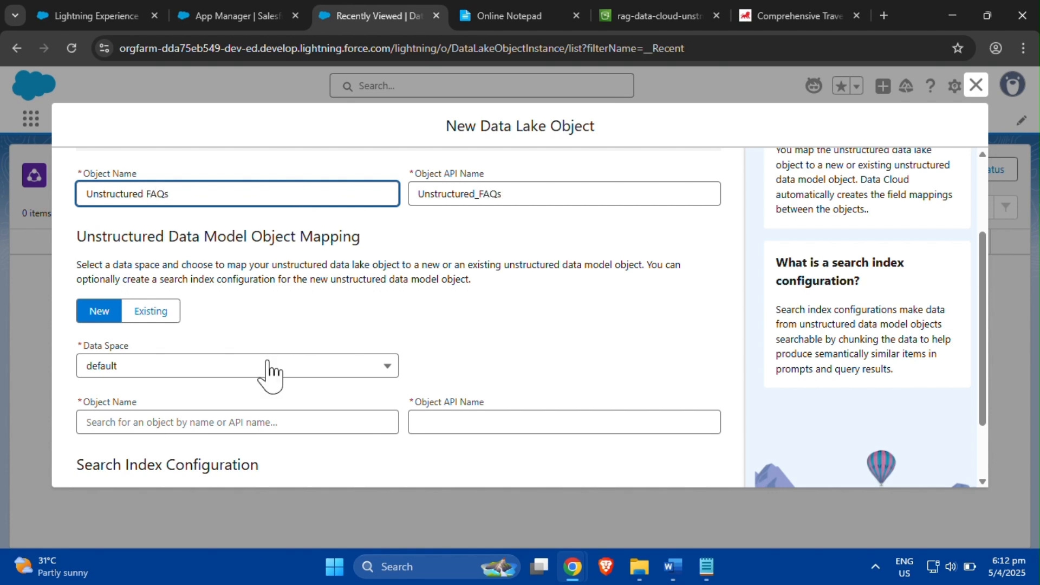
{"action": "left_click", "coordinate": [269, 423]}
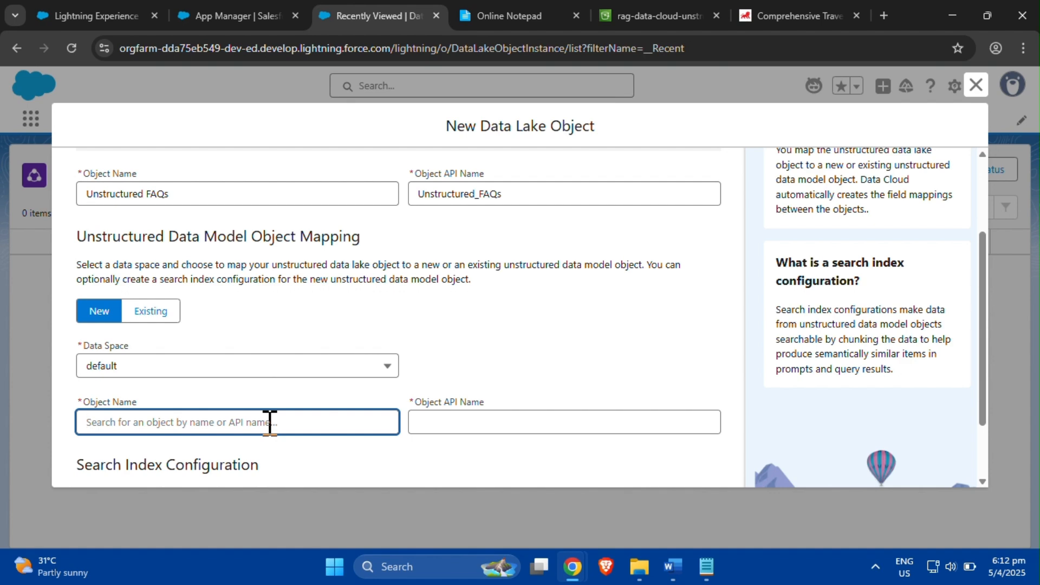
{"action": "type", "text": "Unstructured FAQs"}
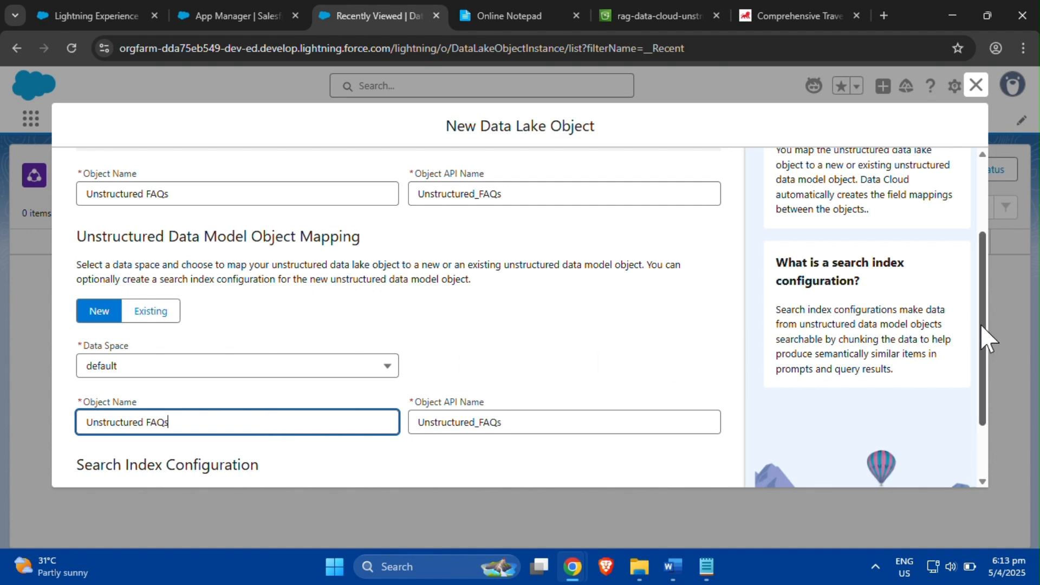
{"action": "left_click_drag", "start_coordinate": [988, 339], "coordinate": [984, 420]}
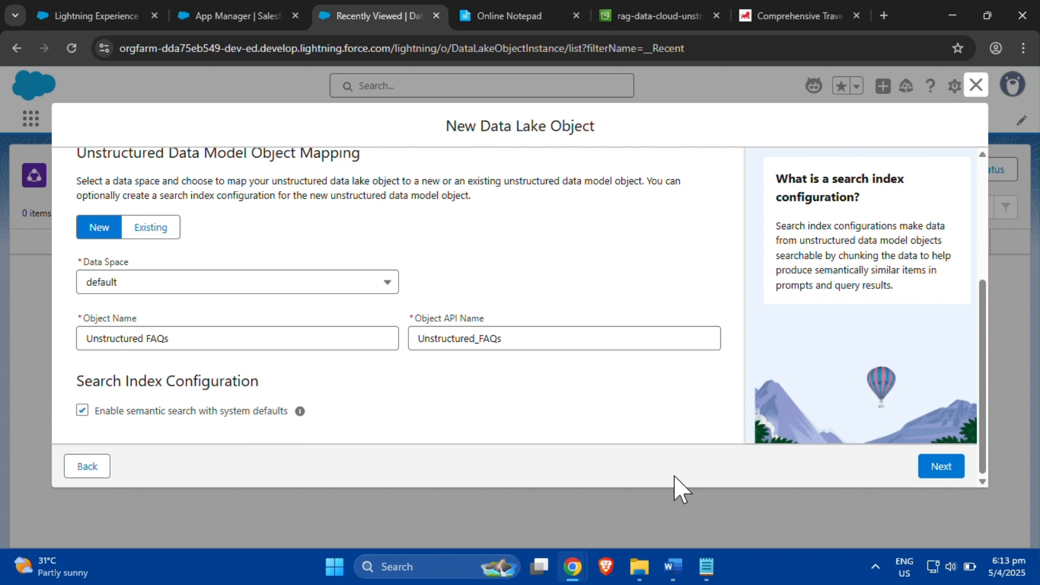
{"action": "left_click", "coordinate": [929, 468]}
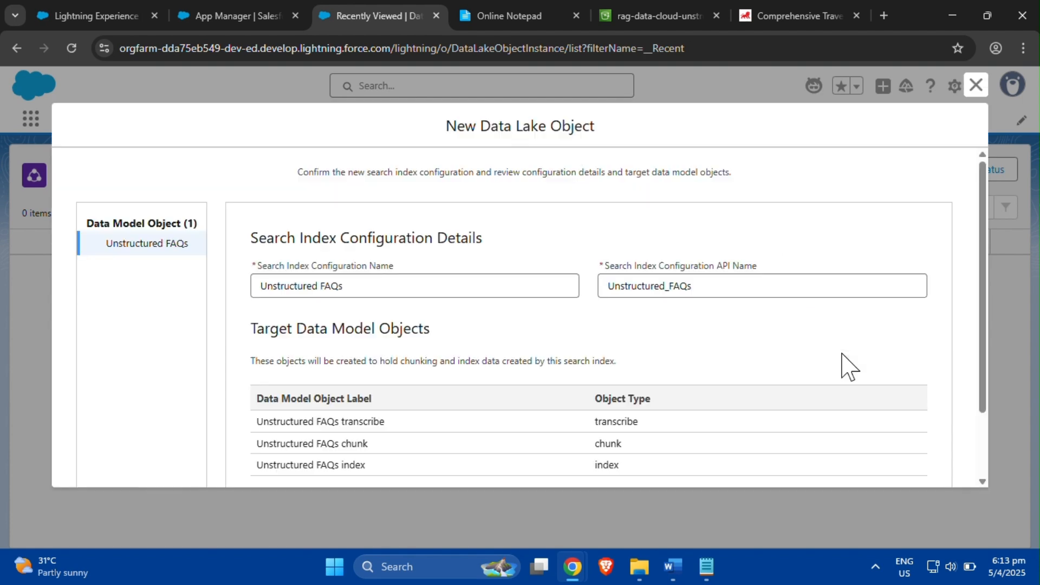
{"action": "left_click_drag", "start_coordinate": [986, 348], "coordinate": [982, 452]}
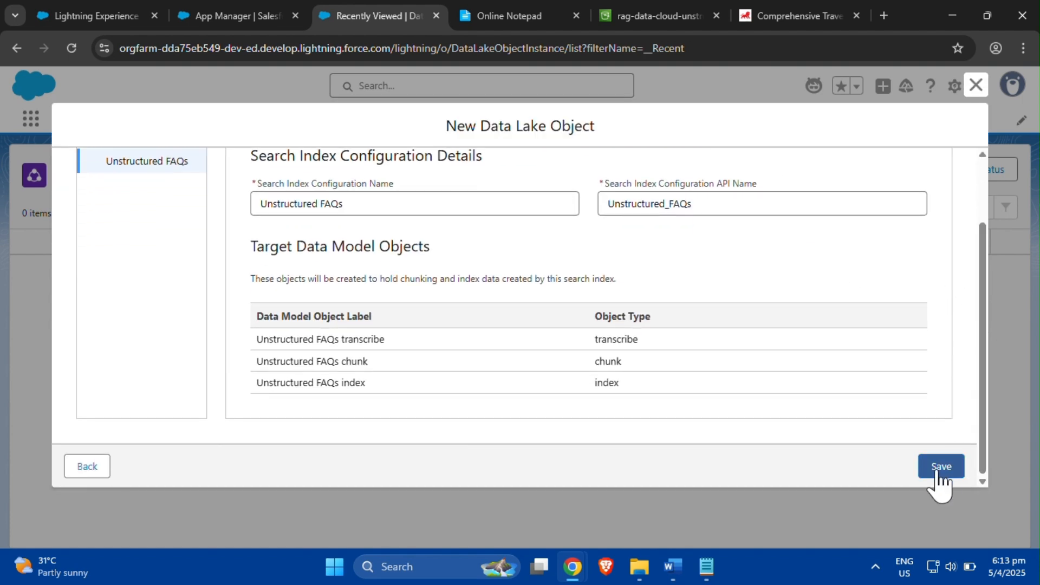
{"action": "left_click", "coordinate": [940, 467]}
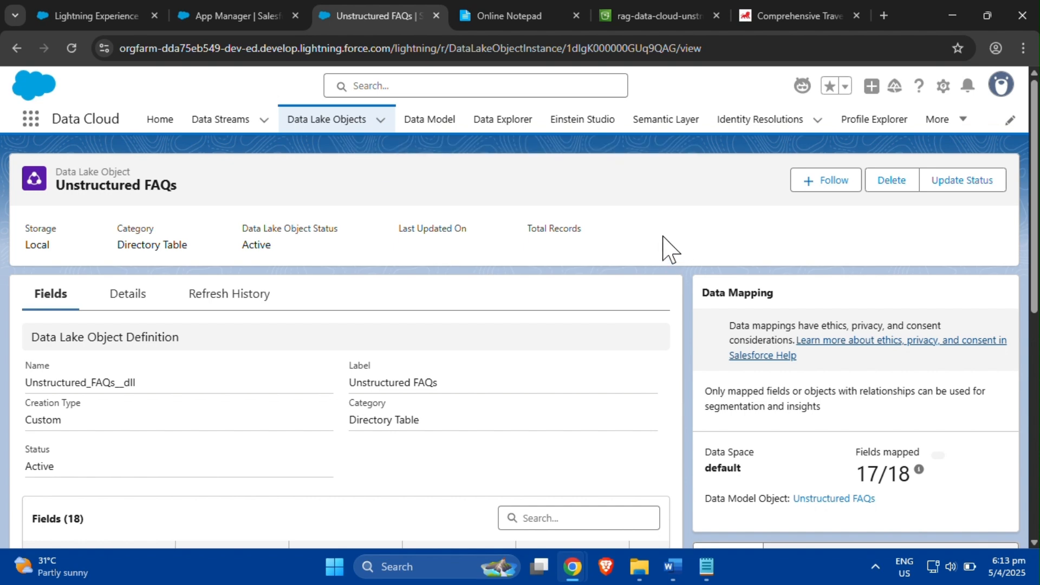
View the Unstructured FAQs data lake object in Data Explorer to review its still-empty columns
{"action": "left_click", "coordinate": [517, 120]}
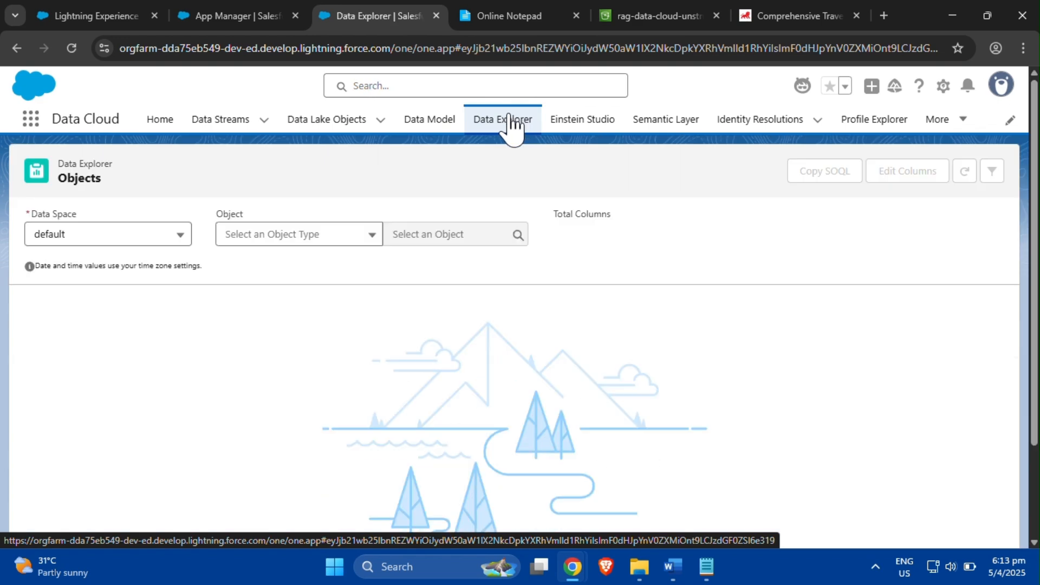
{"action": "left_click", "coordinate": [347, 239]}
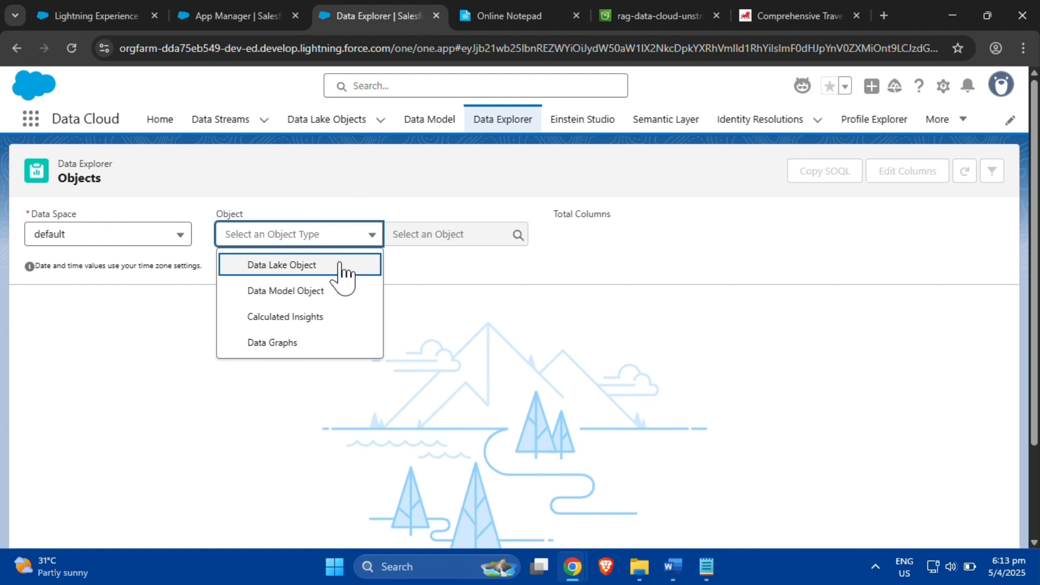
{"action": "left_click", "coordinate": [340, 268]}
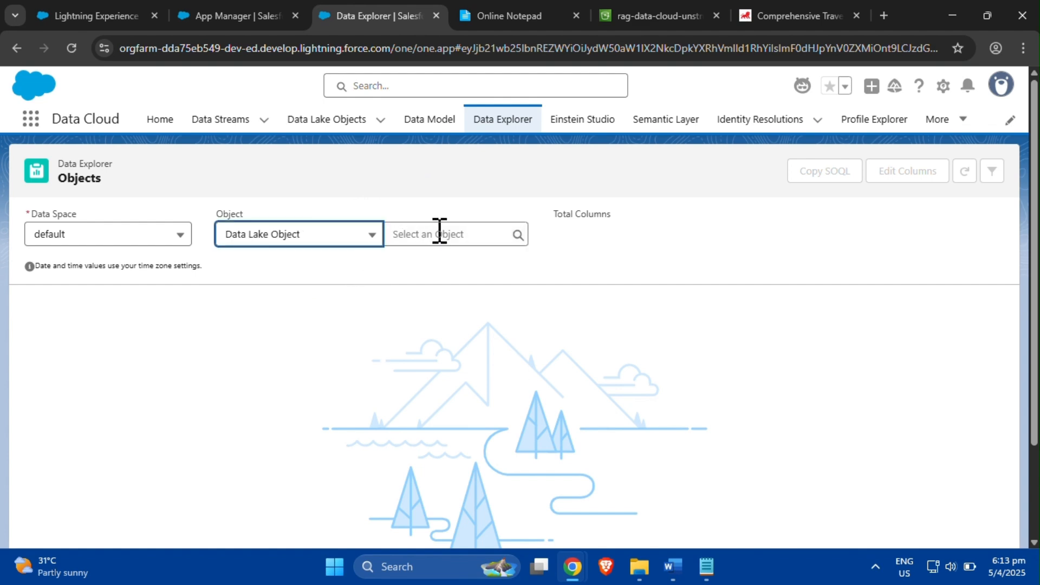
{"action": "left_click", "coordinate": [464, 233]}
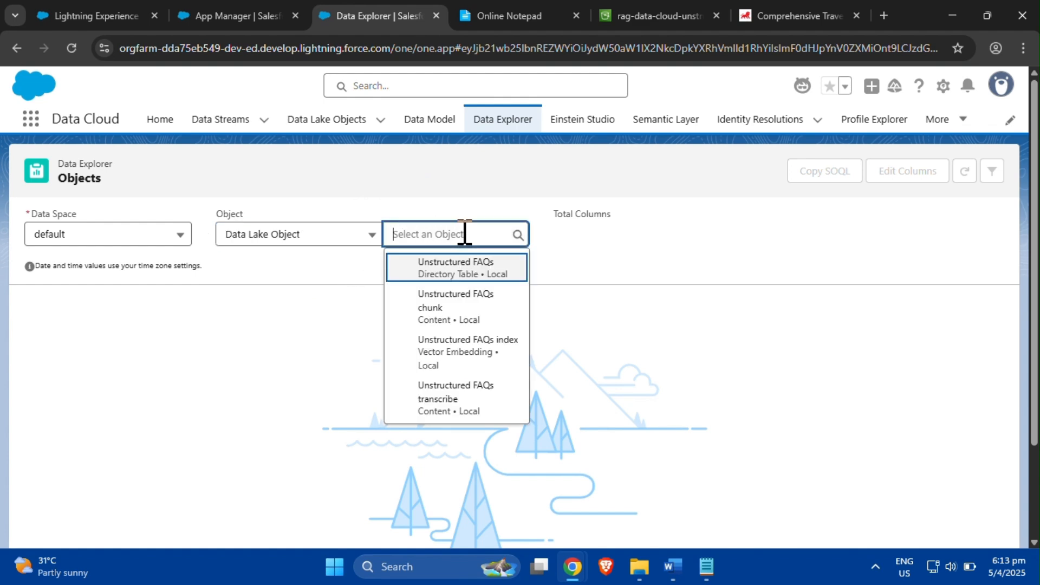
{"action": "left_click", "coordinate": [476, 271]}
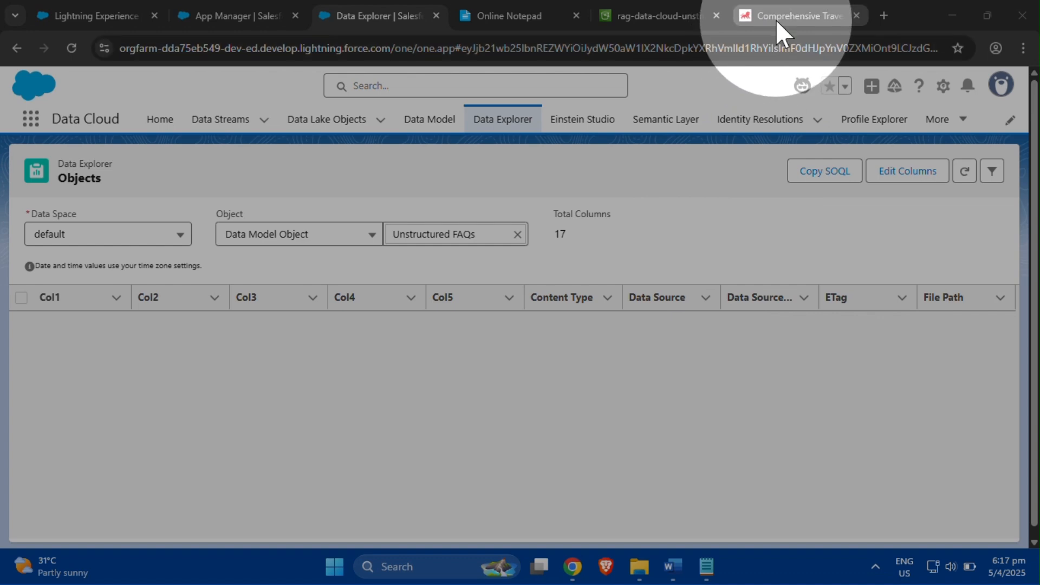
{"action": "left_click", "coordinate": [782, 16]}
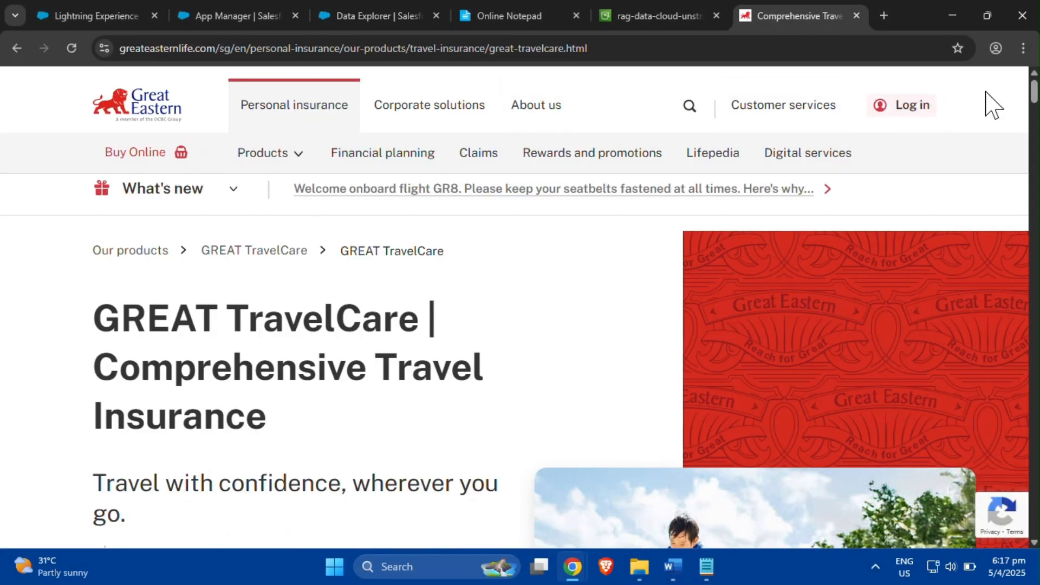
Save the GREAT TravelCare page as 'Comprehensive Travel Insurance – Get A Quote.pdf' in the Temp folder
{"action": "left_click_drag", "start_coordinate": [1034, 91], "coordinate": [1035, 233]}
{"action": "right_click", "coordinate": [278, 279]}
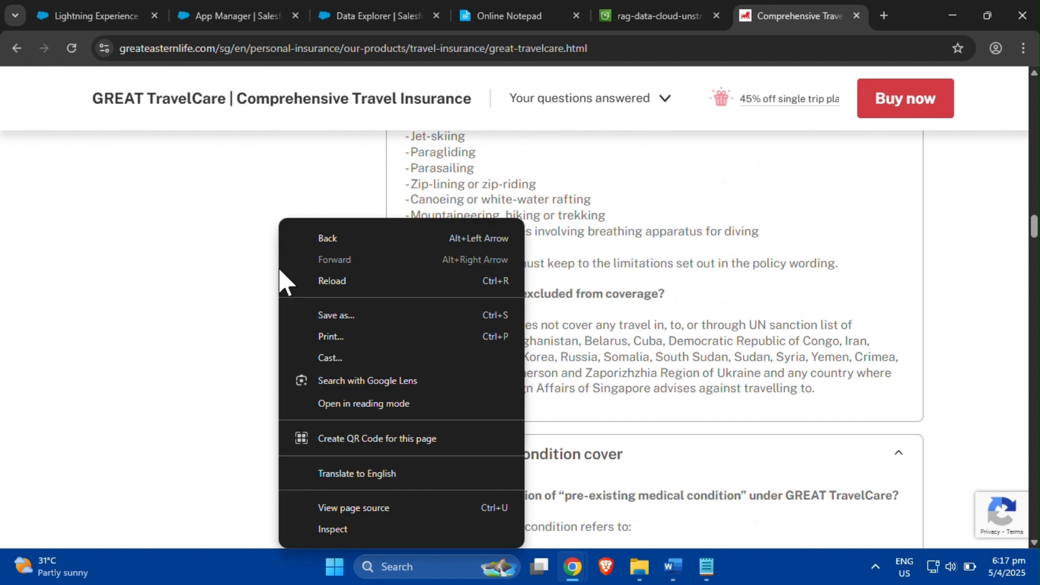
{"action": "left_click", "coordinate": [342, 336]}
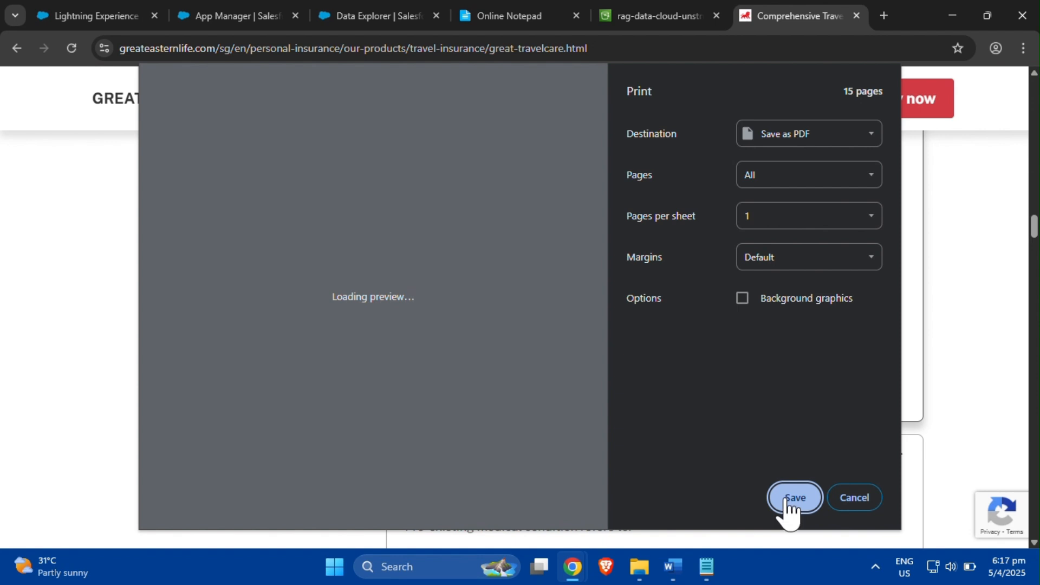
{"action": "left_click", "coordinate": [794, 497]}
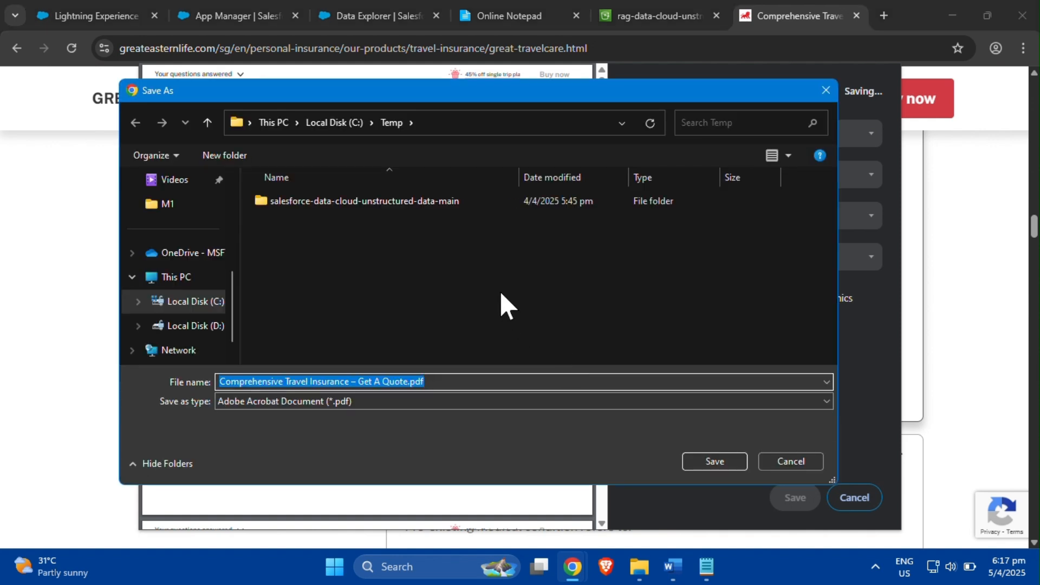
{"action": "left_click", "coordinate": [705, 459]}
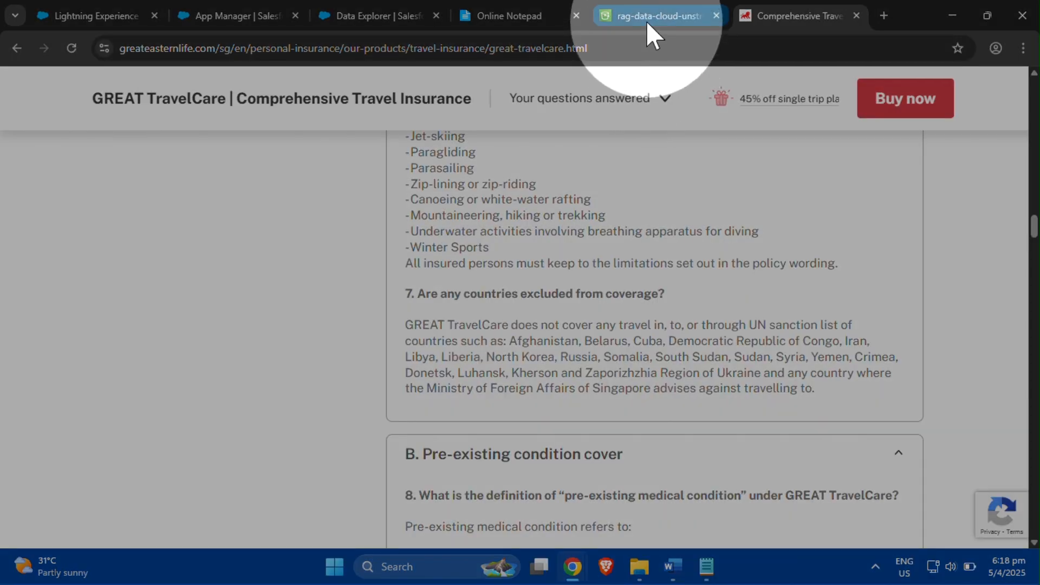
Upload the 1.1 MB Comprehensive Travel Insurance PDF to the rag-data-cloud-unstructured S3 bucket
{"action": "left_click", "coordinate": [646, 21]}
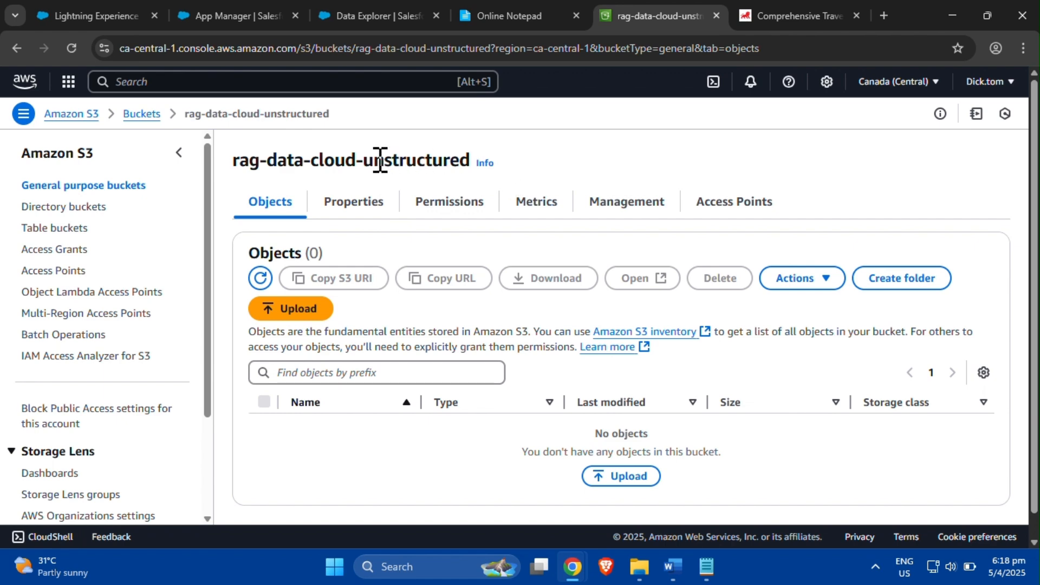
{"action": "left_click", "coordinate": [298, 309]}
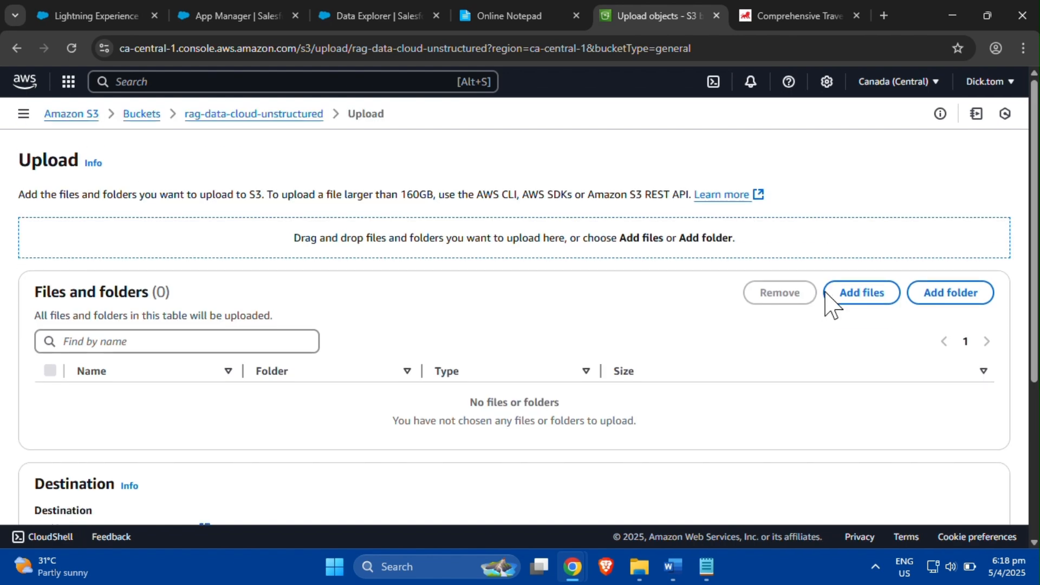
{"action": "left_click", "coordinate": [863, 295]}
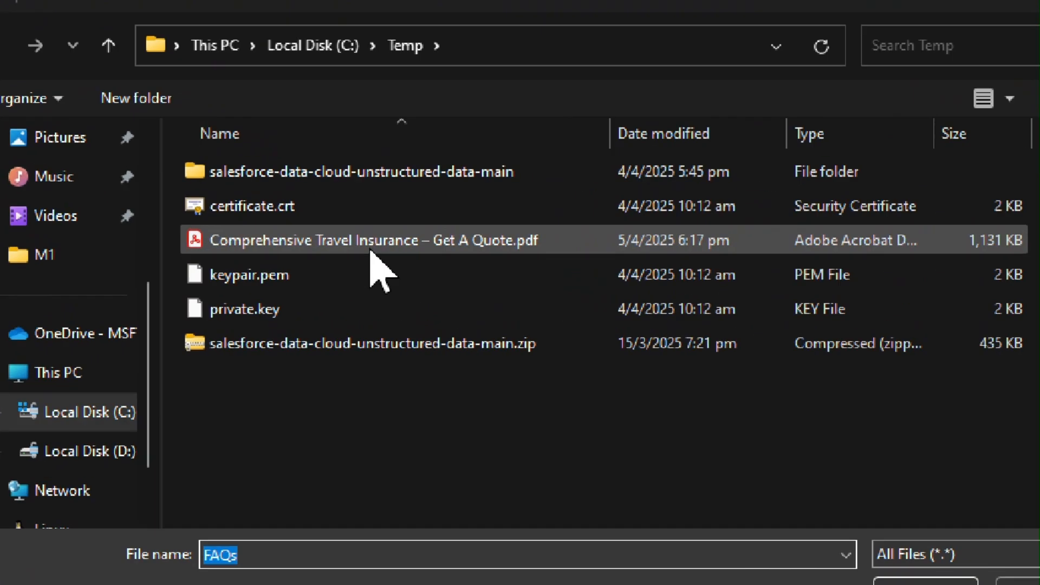
{"action": "left_click", "coordinate": [261, 242]}
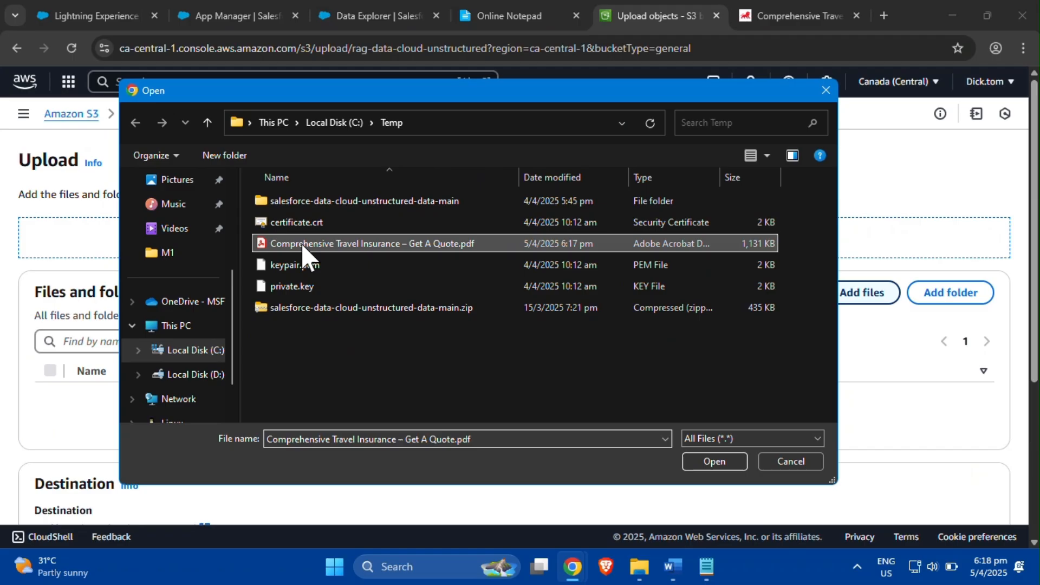
{"action": "left_click", "coordinate": [711, 464]}
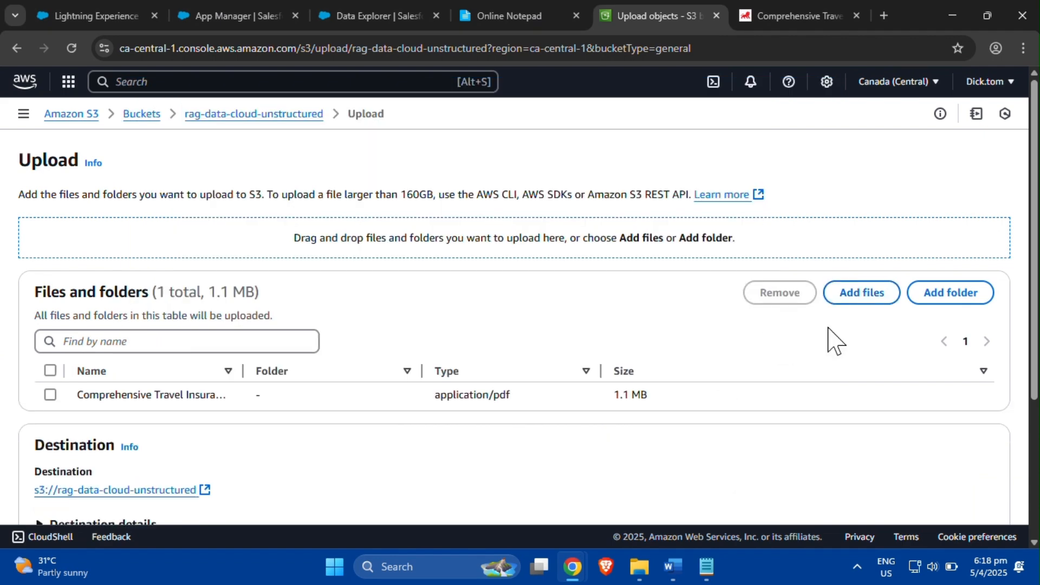
{"action": "left_click_drag", "start_coordinate": [1029, 378], "coordinate": [1035, 469]}
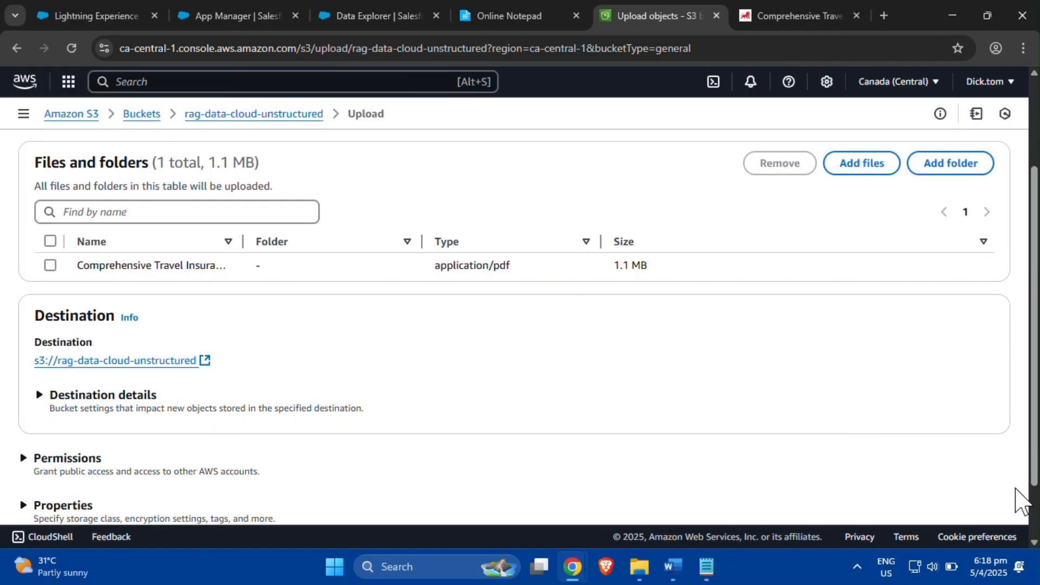
{"action": "left_click", "coordinate": [1034, 500]}
{"action": "left_click", "coordinate": [978, 484]}
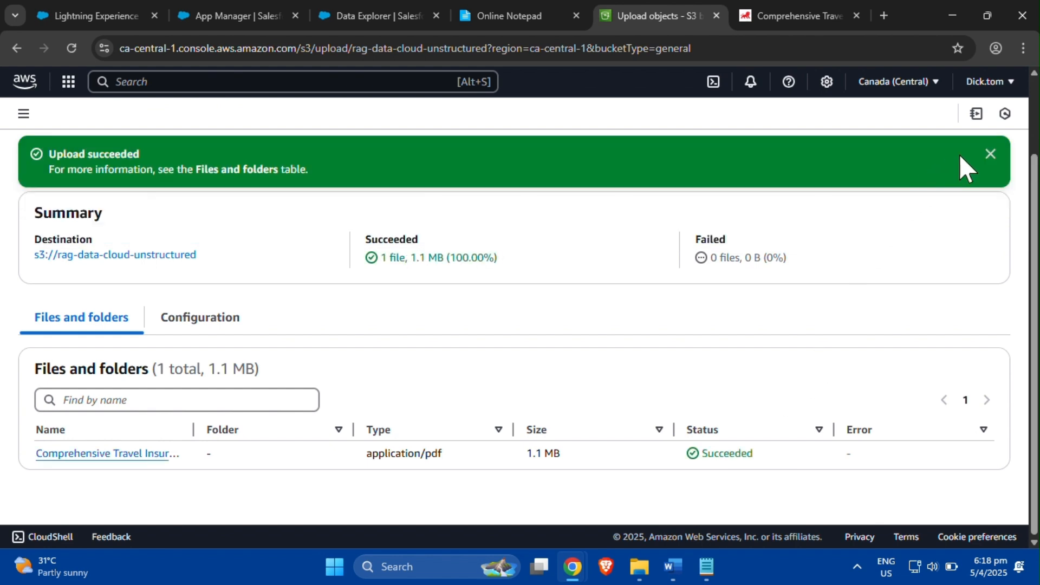
{"action": "left_click", "coordinate": [990, 154]}
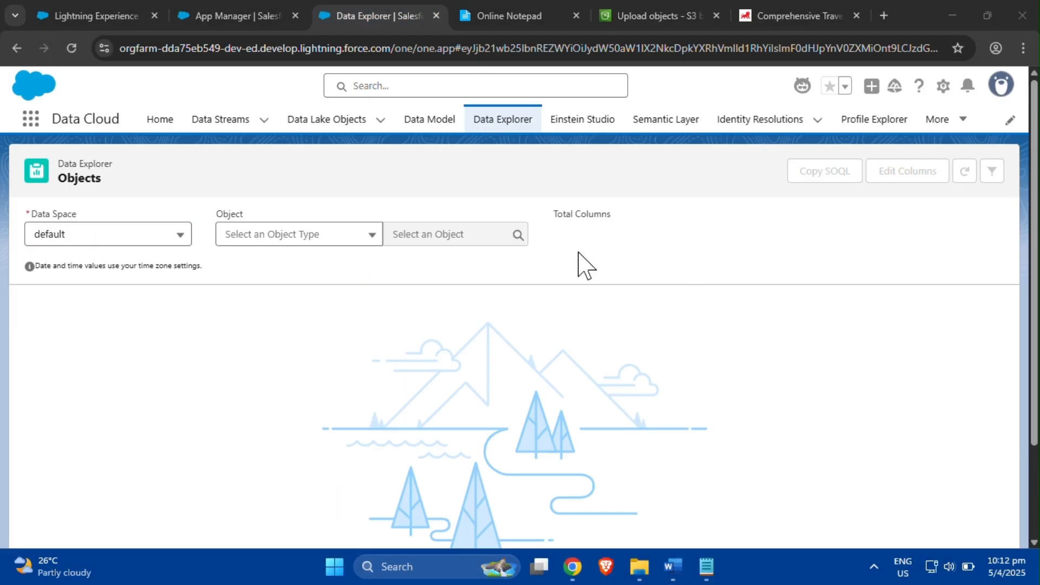
Show the Unstructured FAQs data model object's records in Data Explorer
{"action": "left_click", "coordinate": [328, 243]}
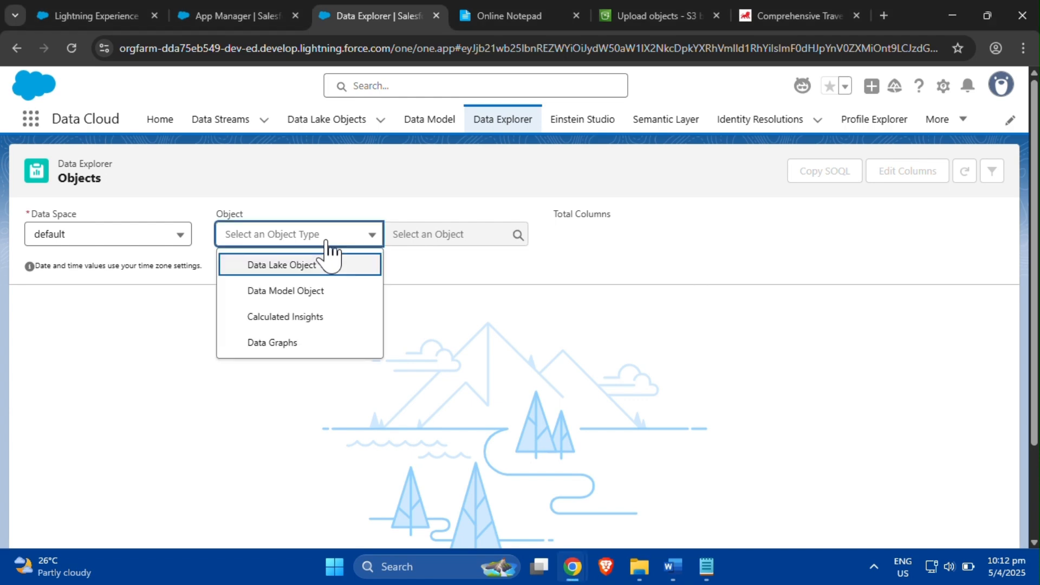
{"action": "left_click", "coordinate": [327, 299]}
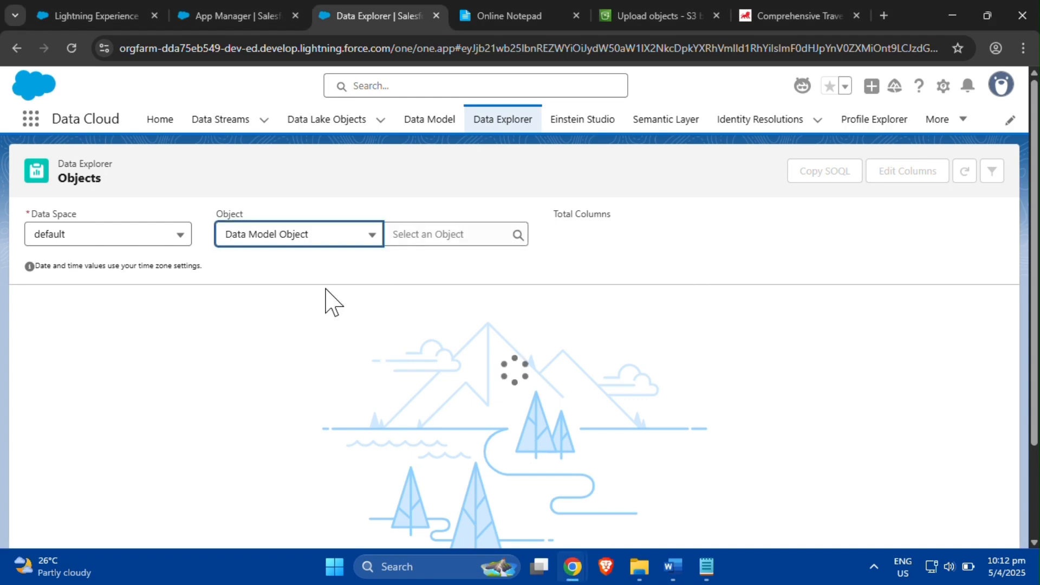
{"action": "left_click", "coordinate": [470, 236]}
{"action": "left_click", "coordinate": [473, 270]}
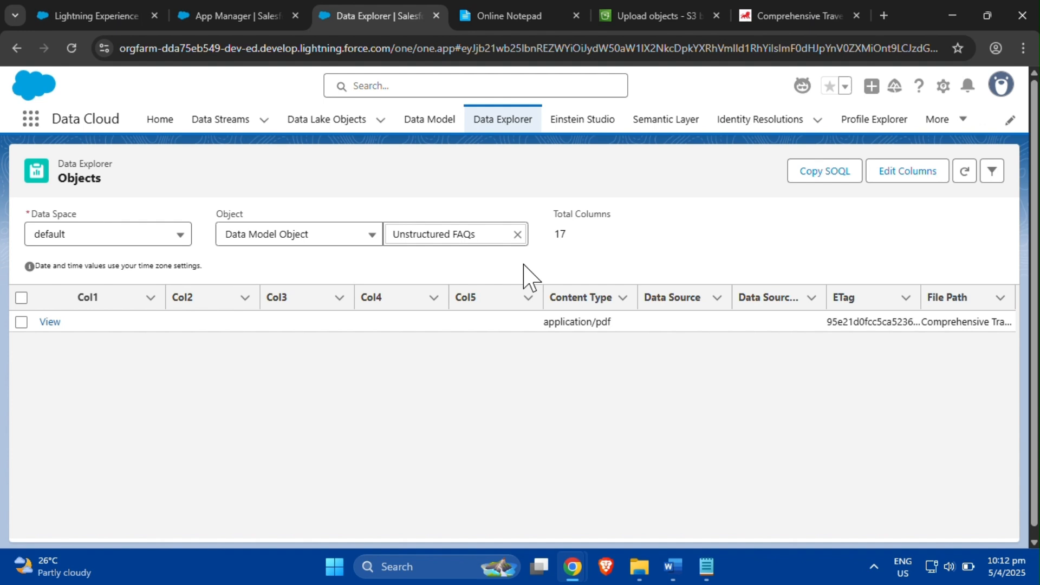
Switch to the Unstructured FAQs chunk object and widen its Chunk column to read the text
{"action": "left_click", "coordinate": [517, 234]}
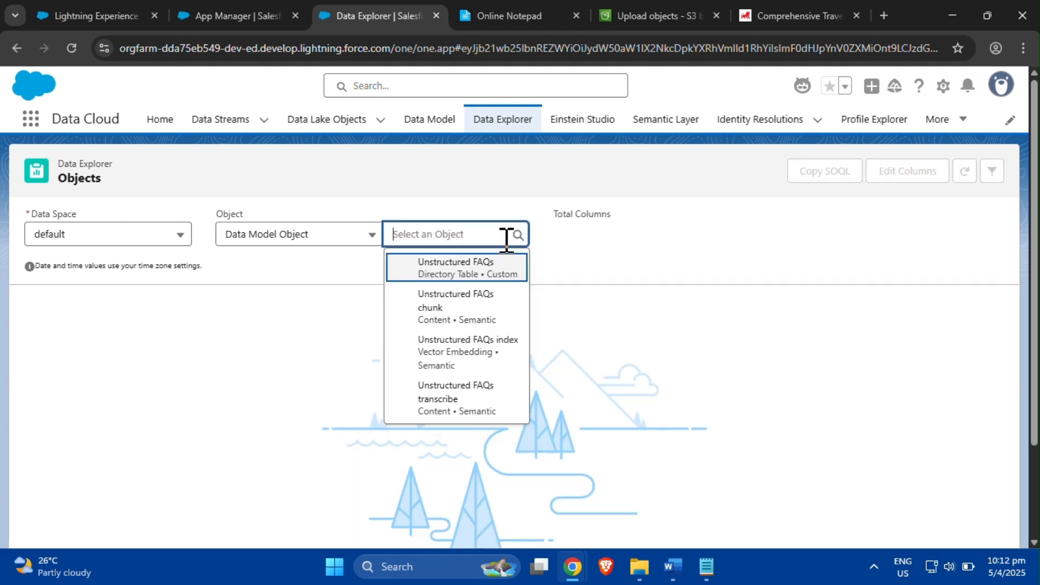
{"action": "left_click", "coordinate": [483, 309]}
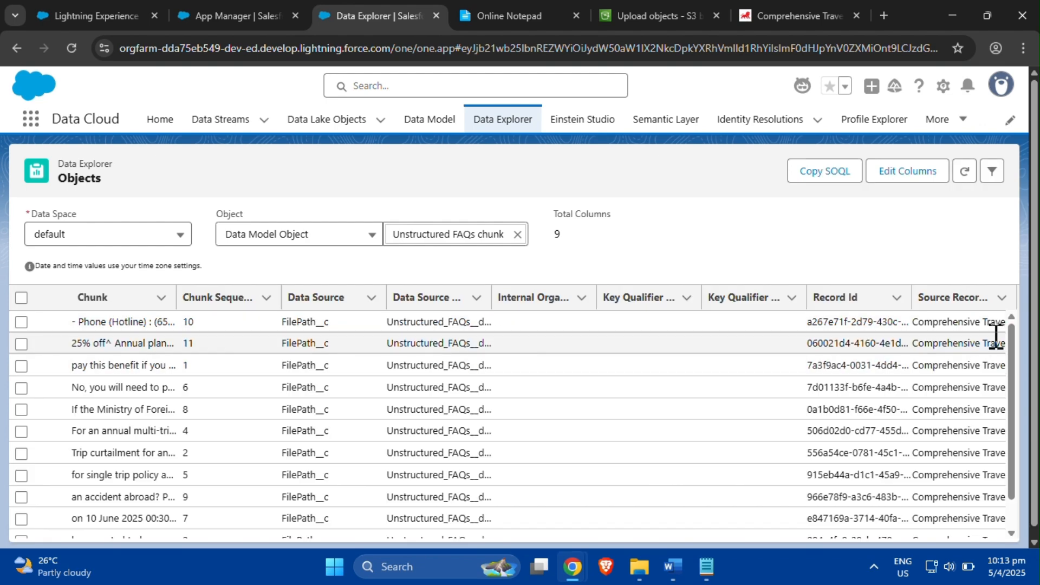
{"action": "scroll", "coordinate": [1035, 298], "scroll_direction": "down", "scroll_amount": 1}
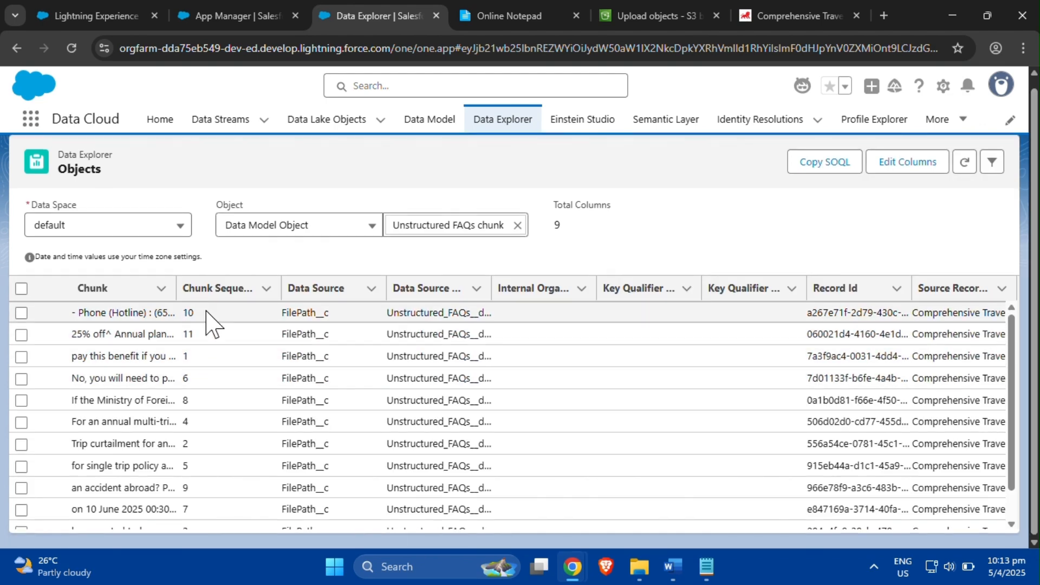
{"action": "left_click_drag", "start_coordinate": [177, 288], "coordinate": [280, 288]}
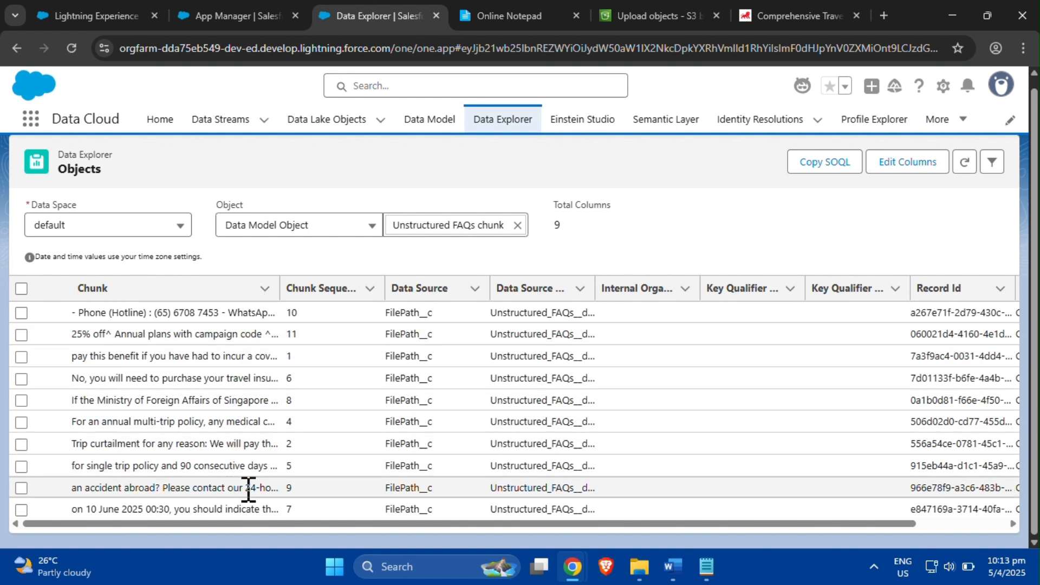
{"action": "scroll", "coordinate": [1032, 274], "scroll_direction": "up", "scroll_amount": 1}
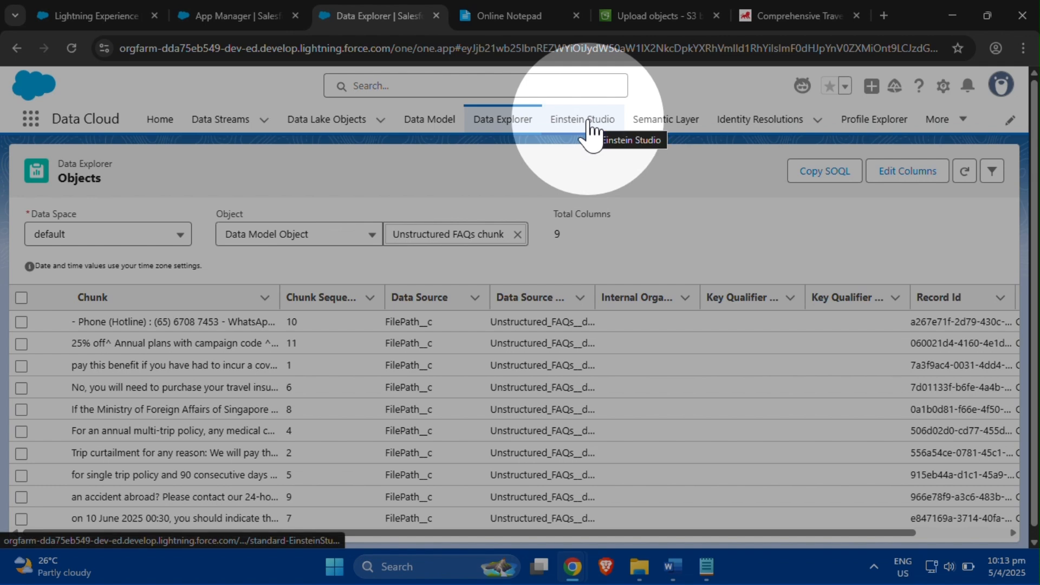
Open the default unstructured FAQs retriever from Einstein Studio's Retrievers list in Prompt Builder
{"action": "left_click", "coordinate": [584, 120]}
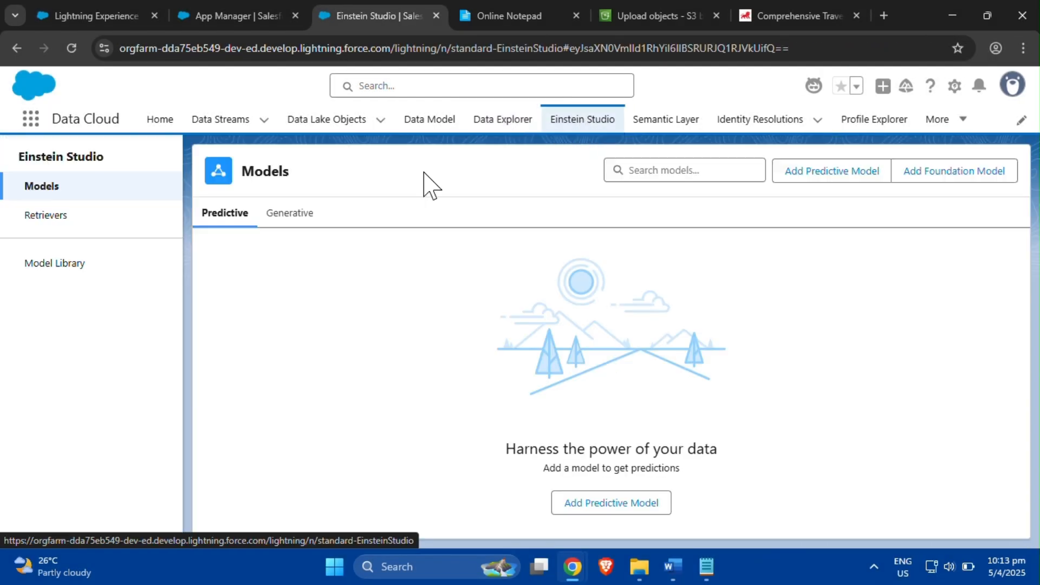
{"action": "left_click", "coordinate": [71, 219]}
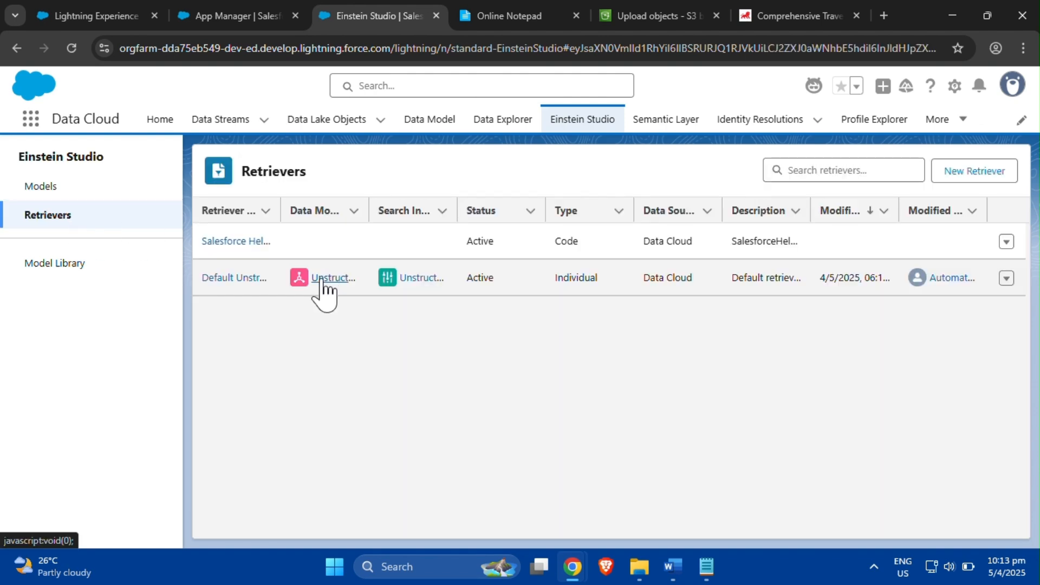
{"action": "left_click", "coordinate": [1006, 277]}
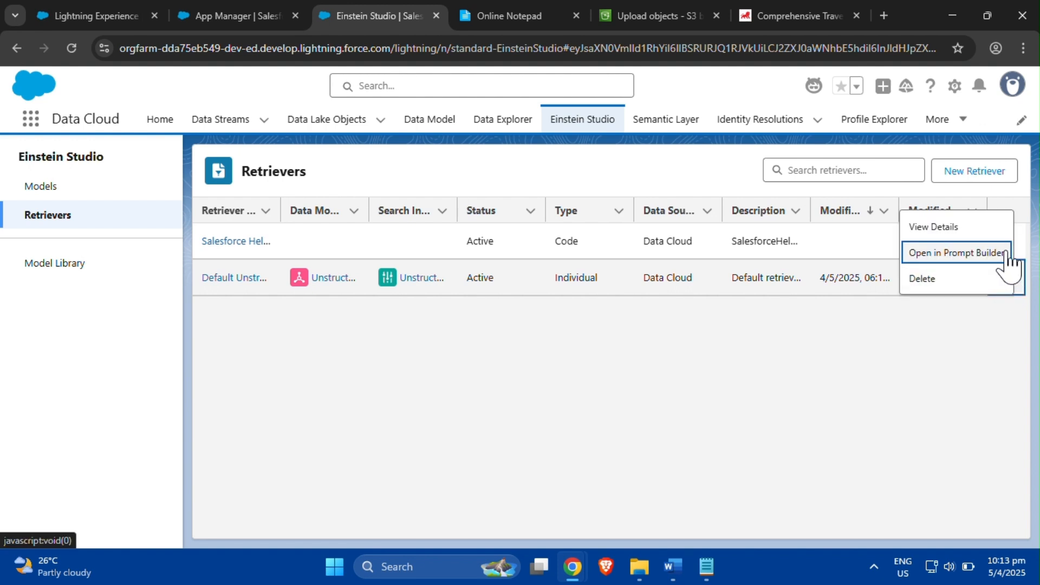
{"action": "left_click", "coordinate": [1008, 255]}
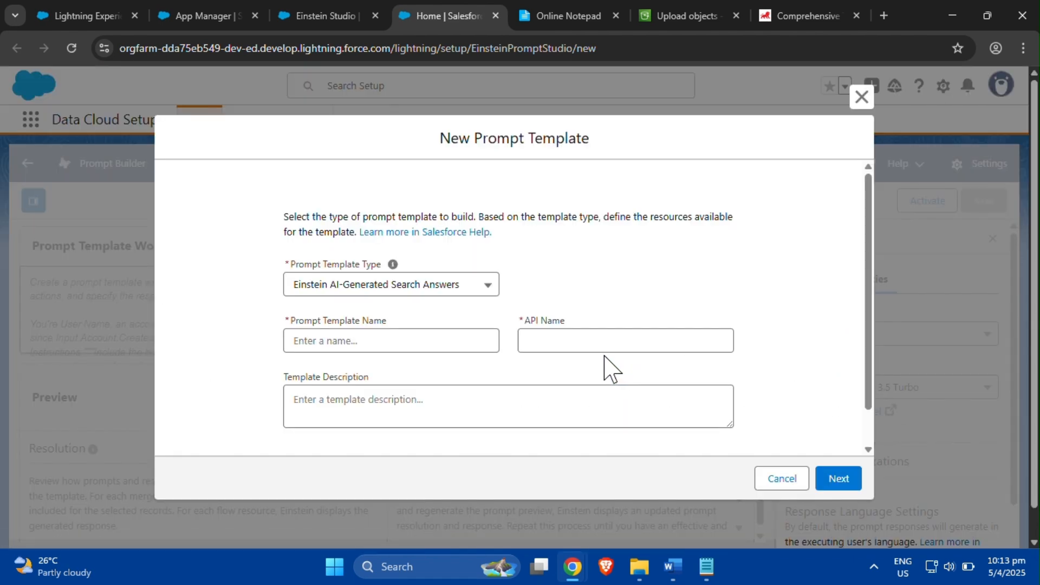
Create the Insurance Inquiries template described as 'Answer customer questions about insurance products.'
{"action": "left_click", "coordinate": [302, 339]}
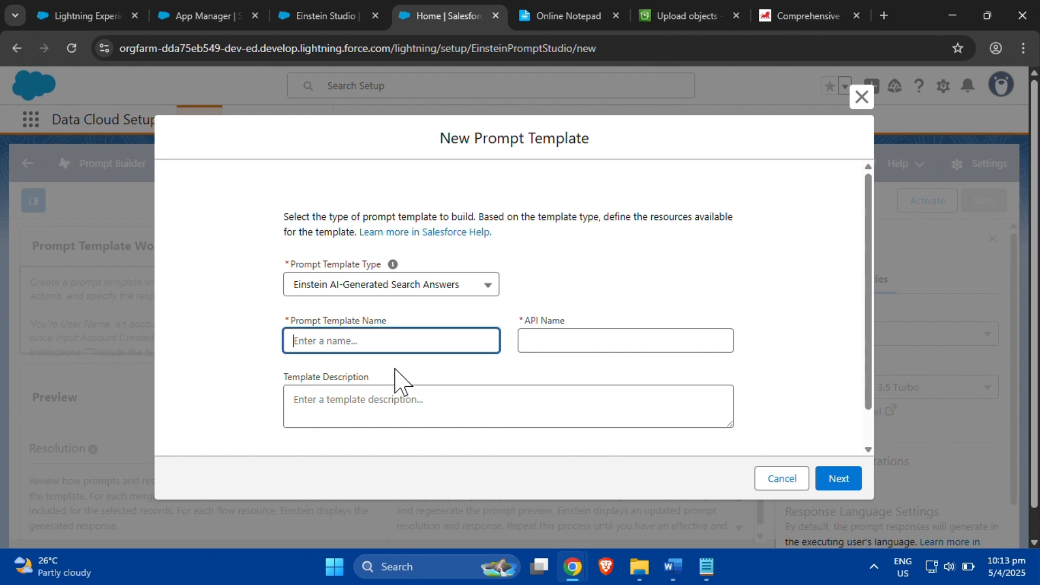
{"action": "type", "text": "Insurance Inquiries"}
{"action": "left_click", "coordinate": [510, 400]}
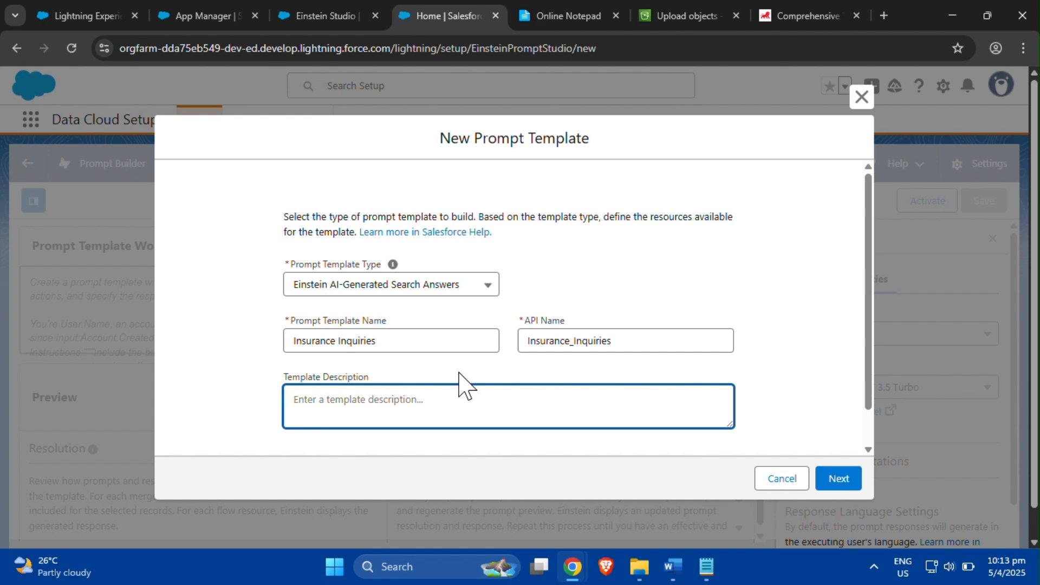
{"action": "type", "text": "An"}
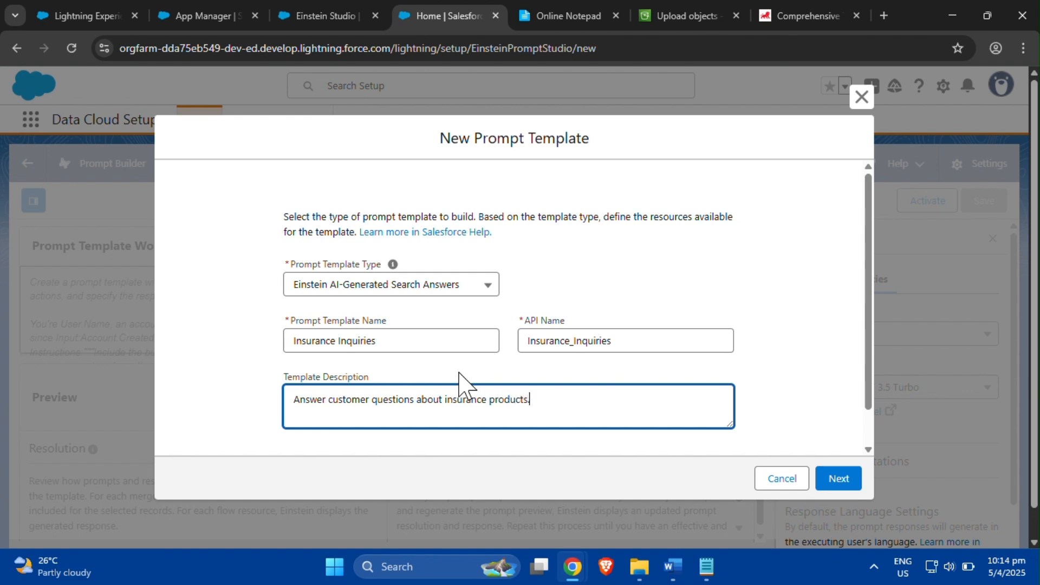
{"action": "left_click", "coordinate": [837, 479]}
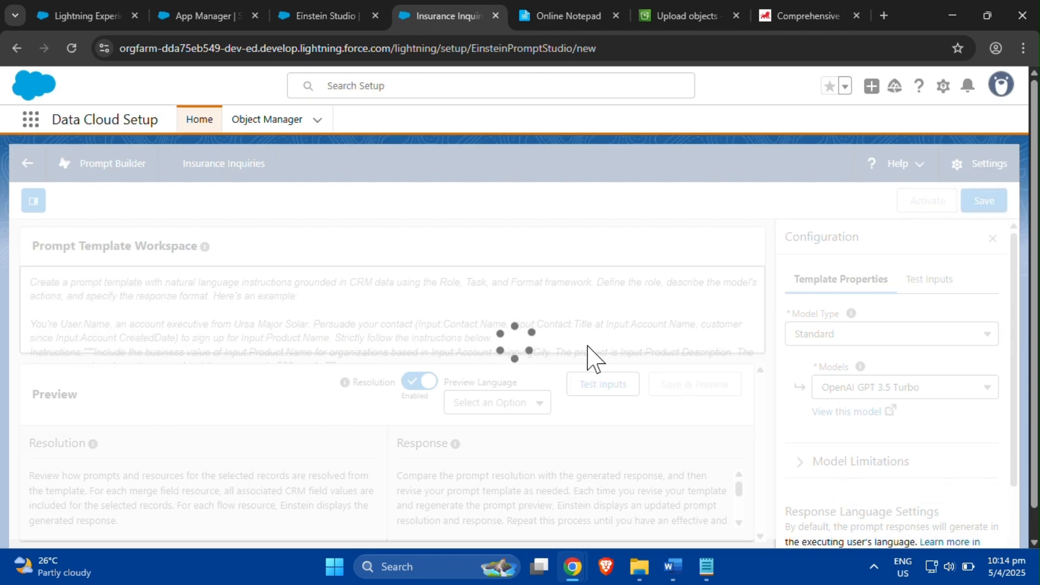
{"action": "key", "text": "alt+Tab"}
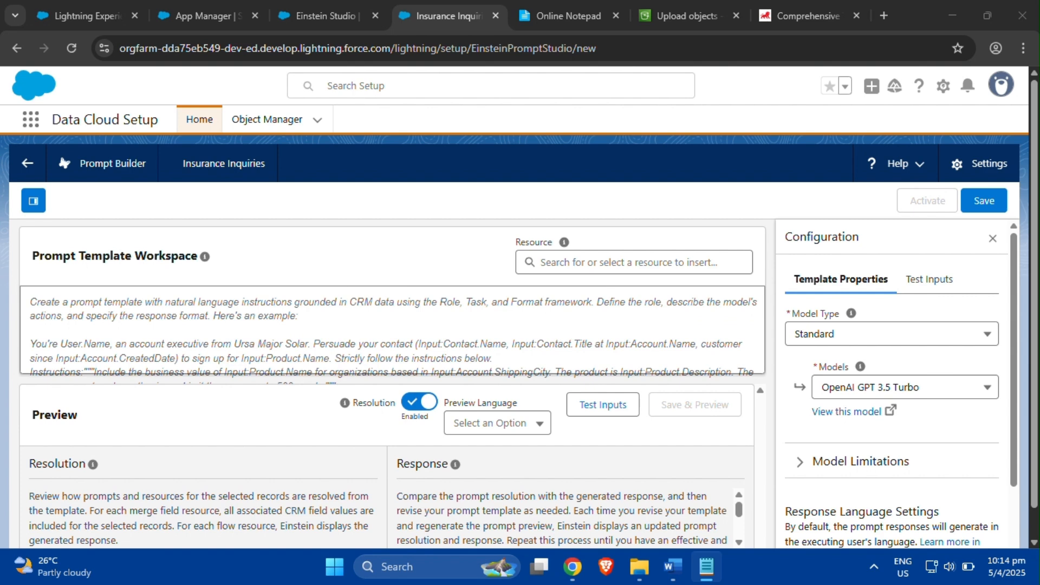
Paste the prepared insurance prompt into the template workspace and select its QUESTION_QUERY placeholder
{"action": "left_click", "coordinate": [513, 323]}
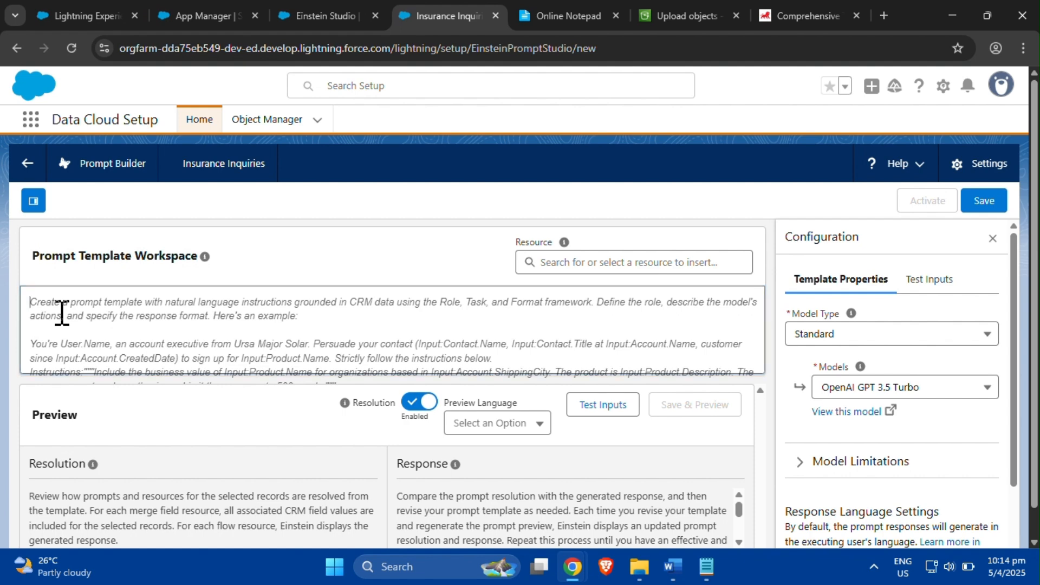
{"action": "type", "text": "Your task is to provide clear and helpful answers to customer inquiries about insurance products.  Here's the customer's question: QUESTION_QUERY  Please use the following information to help you answer the question: SEARCH_RESULTS  Remember to tailor your response to the specific question, focusing on the relevant details.  Your tone should be friendly and informative, as if you were speaking directly to the customer."}
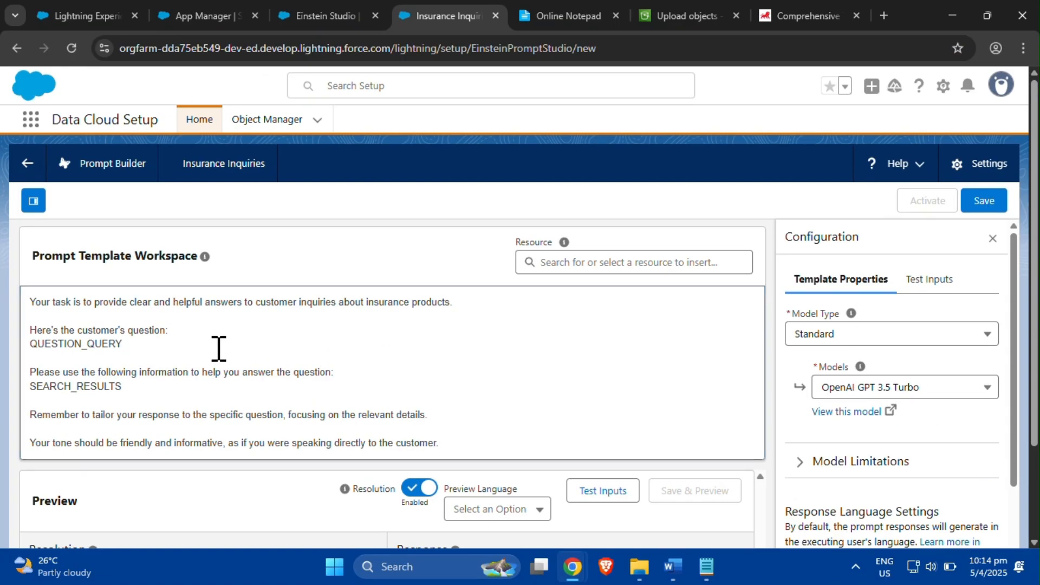
{"action": "left_click_drag", "start_coordinate": [27, 349], "coordinate": [145, 360]}
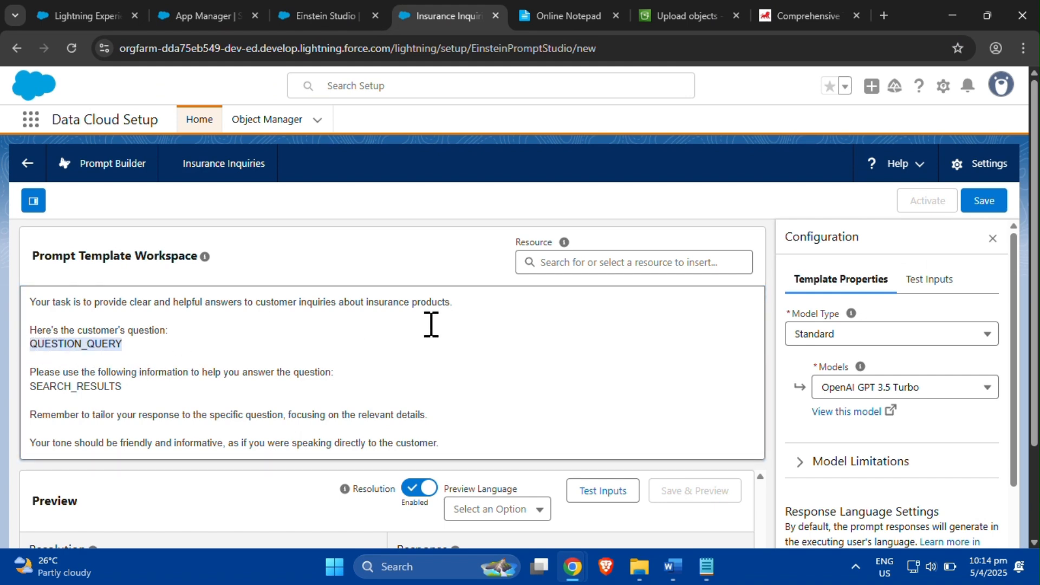
{"action": "left_click", "coordinate": [601, 262]}
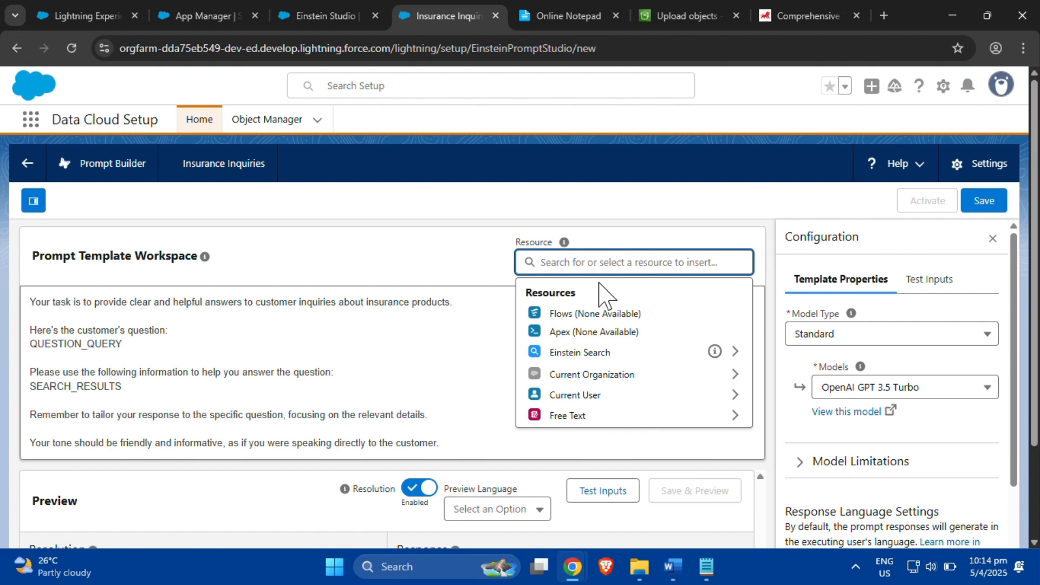
Replace the QUESTION_QUERY placeholder with the Free Text Input:query resource
{"action": "left_click", "coordinate": [586, 420]}
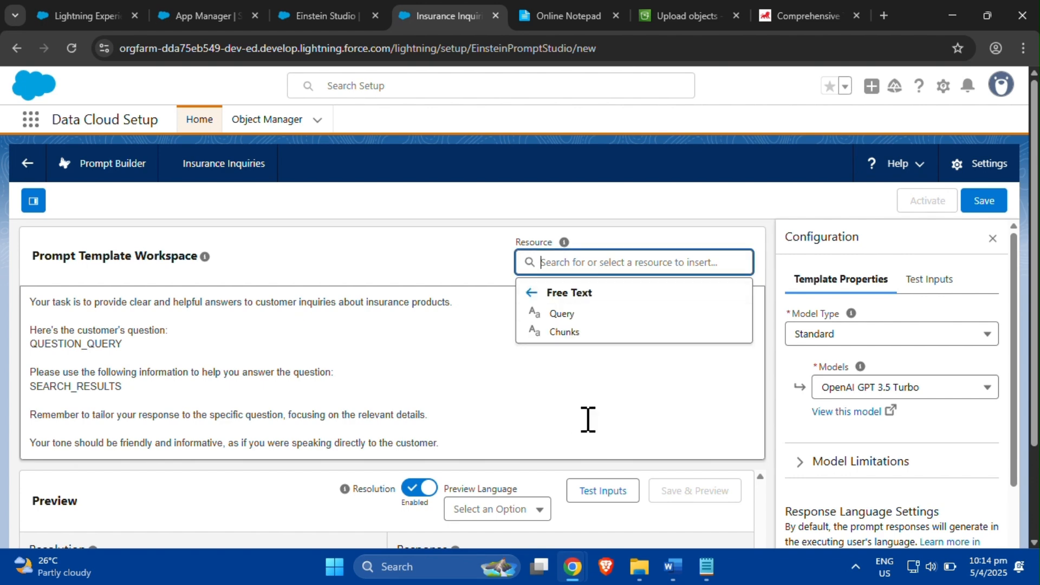
{"action": "left_click", "coordinate": [587, 320]}
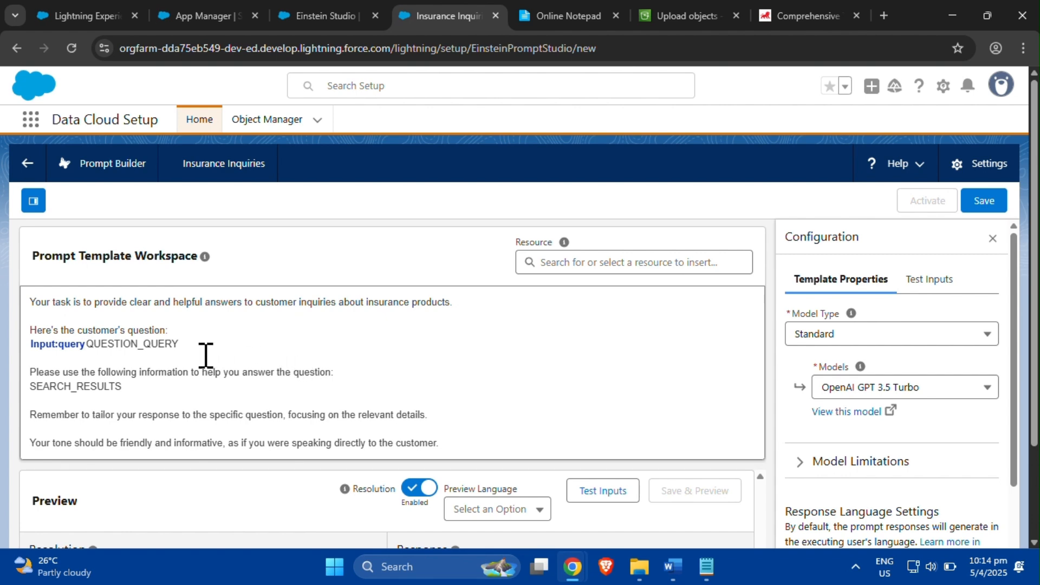
{"action": "key", "text": "shift+Right"}
{"action": "key", "text": "shift+Right"}
{"action": "key", "text": "shift+Right"}
{"action": "key", "text": "shift+Right"}
{"action": "key", "text": "shift+Right"}
{"action": "key", "text": "shift+Right"}
{"action": "key", "text": "shift+Right"}
{"action": "key", "text": "shift+Right"}
{"action": "key", "text": "shift+Right"}
{"action": "key", "text": "shift+Right"}
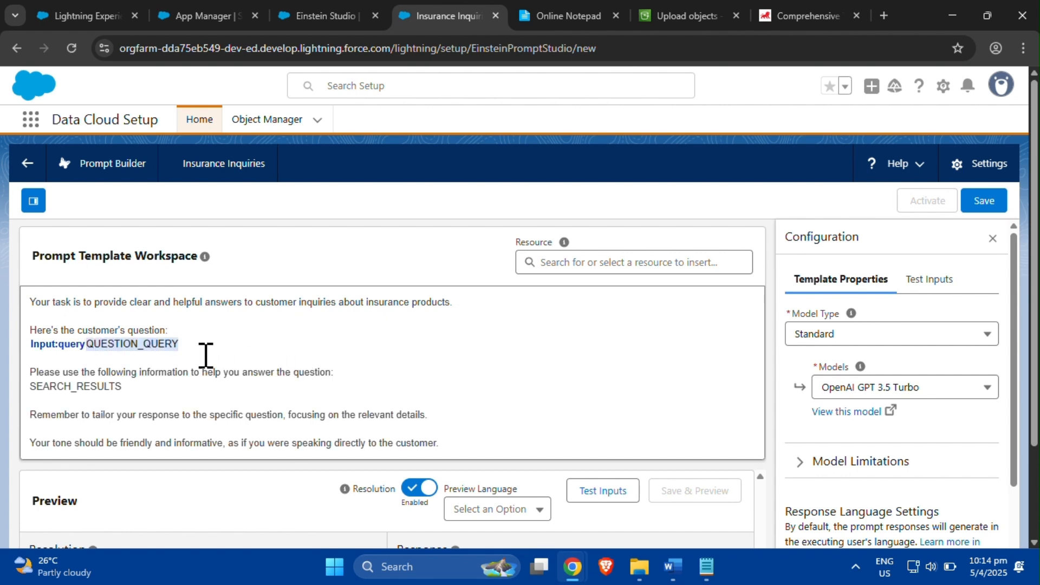
{"action": "key", "text": "BackSpace"}
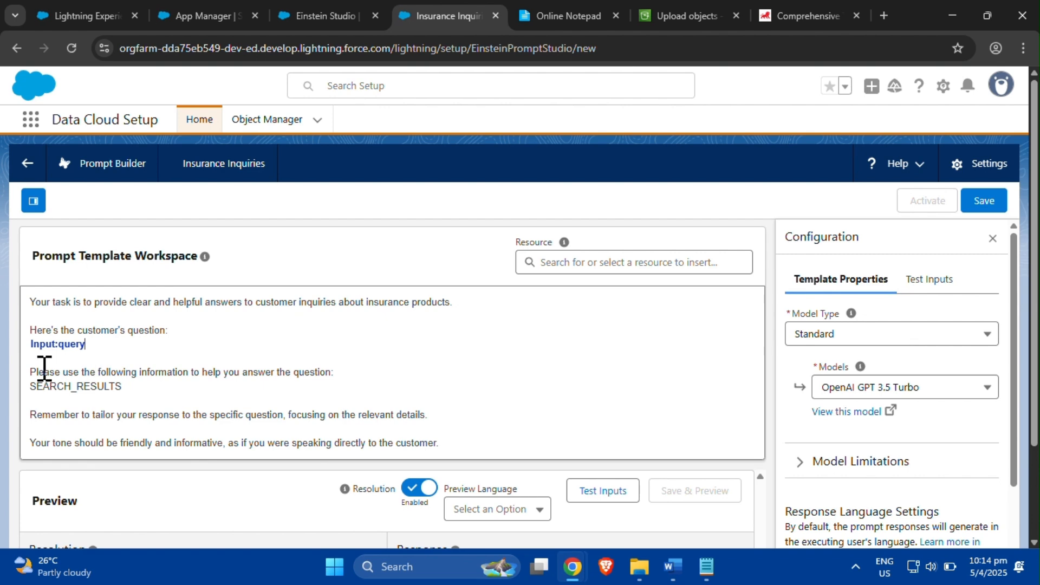
Replace the SEARCH_RESULTS placeholder with the Default Unstructured FAQs Retriever Einstein Search resource
{"action": "double_click", "coordinate": [123, 391]}
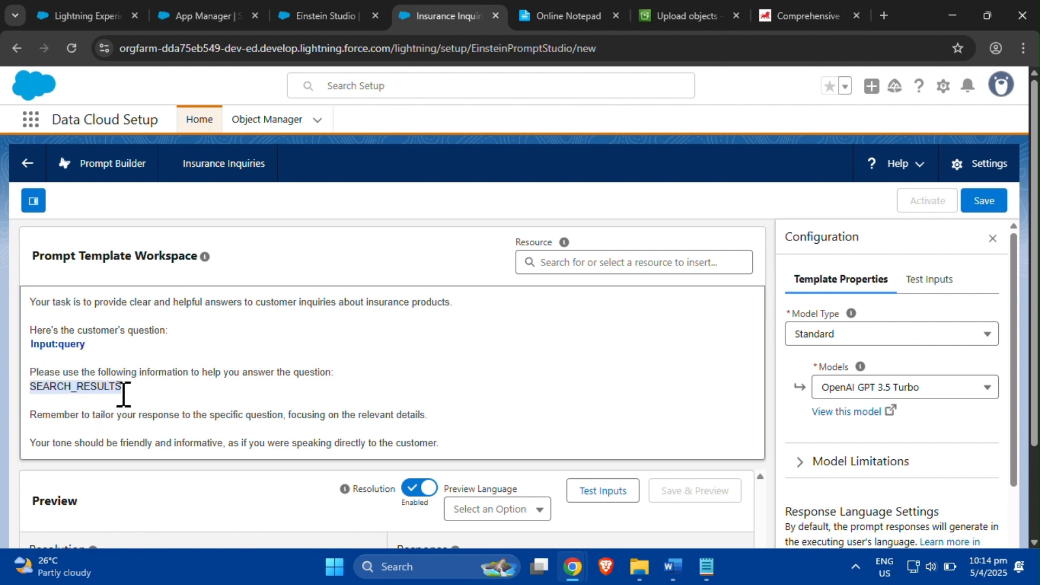
{"action": "left_click", "coordinate": [662, 260]}
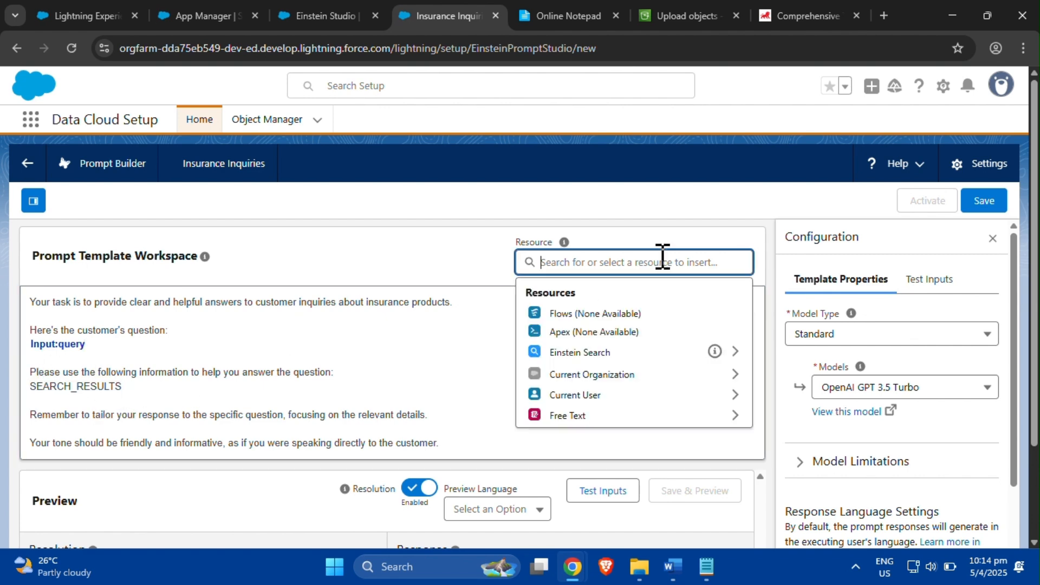
{"action": "left_click", "coordinate": [653, 355]}
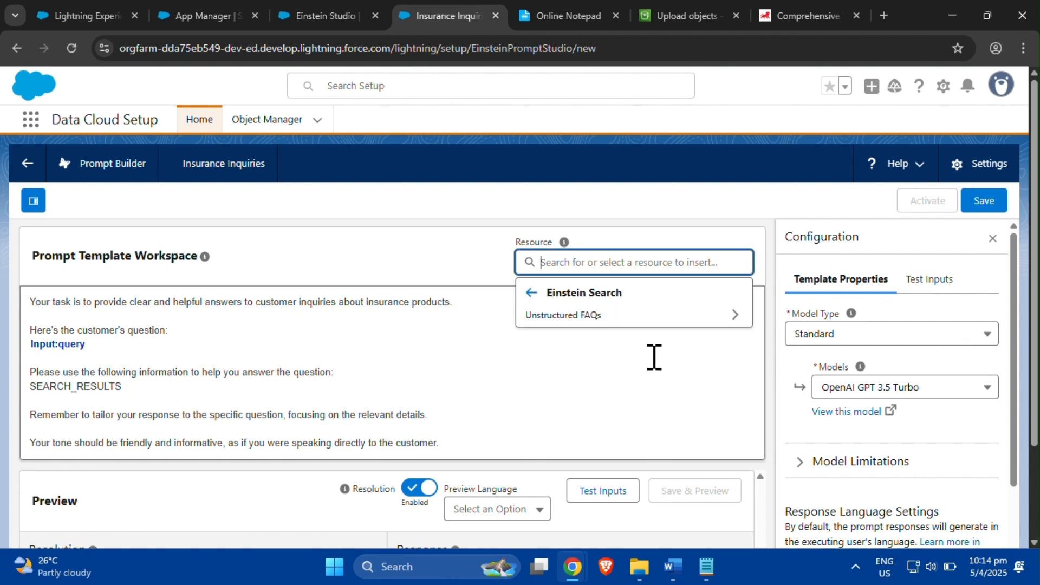
{"action": "left_click", "coordinate": [626, 318]}
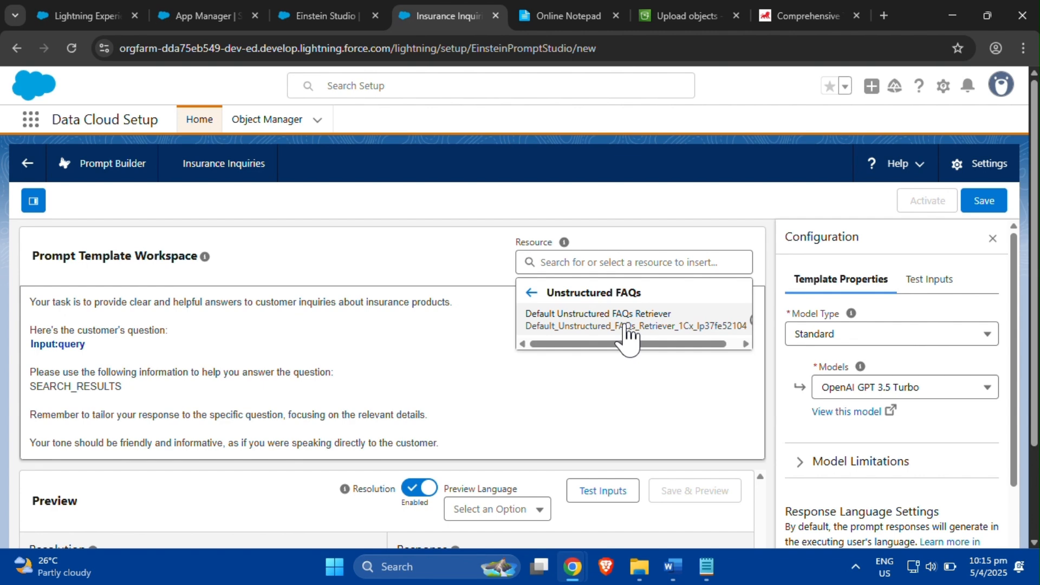
{"action": "left_click", "coordinate": [625, 328]}
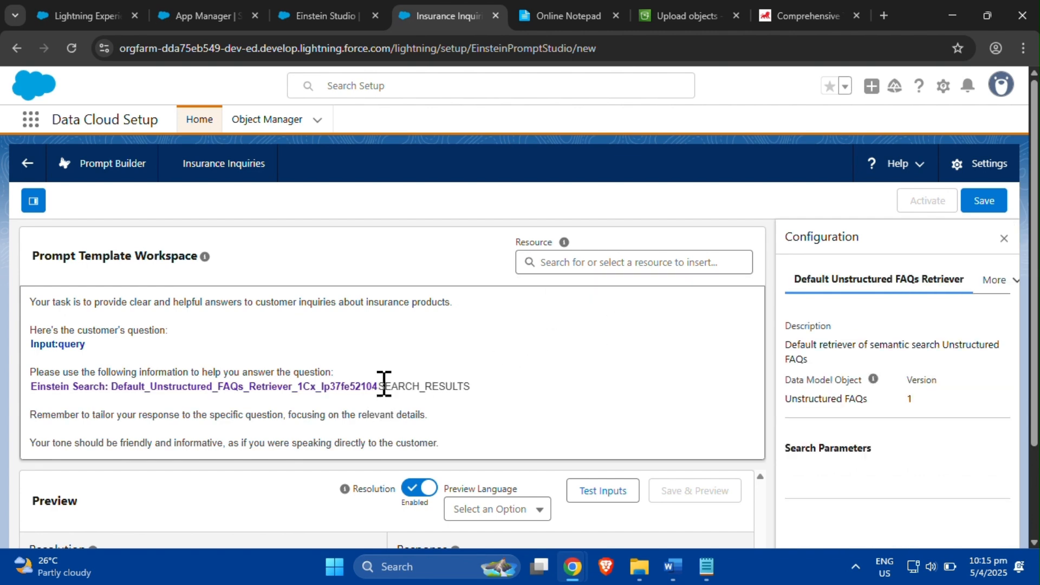
{"action": "key", "text": "shift+Right"}
{"action": "key", "text": "shift+Right"}
{"action": "key", "text": "shift+Right"}
{"action": "key", "text": "shift+Right"}
{"action": "key", "text": "shift+Right"}
{"action": "key", "text": "shift+Right"}
{"action": "key", "text": "shift+Right"}
{"action": "key", "text": "shift+Right"}
{"action": "key", "text": "shift+Right"}
{"action": "key", "text": "shift+Right"}
{"action": "key", "text": "shift+Right"}
{"action": "key", "text": "shift+Right"}
{"action": "key", "text": "shift+Right"}
{"action": "key", "text": "shift+Right"}
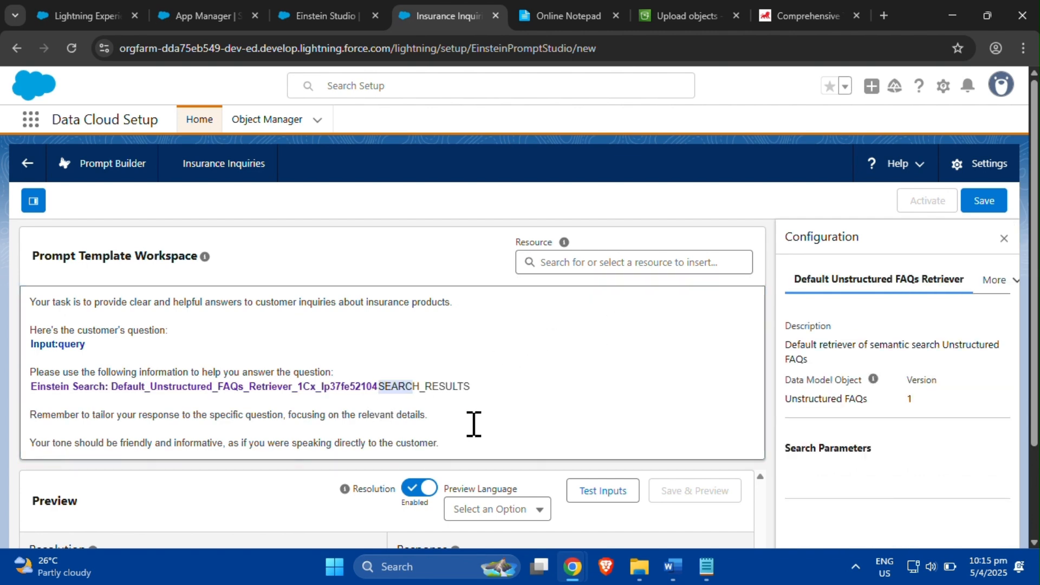
{"action": "key", "text": "BackSpace"}
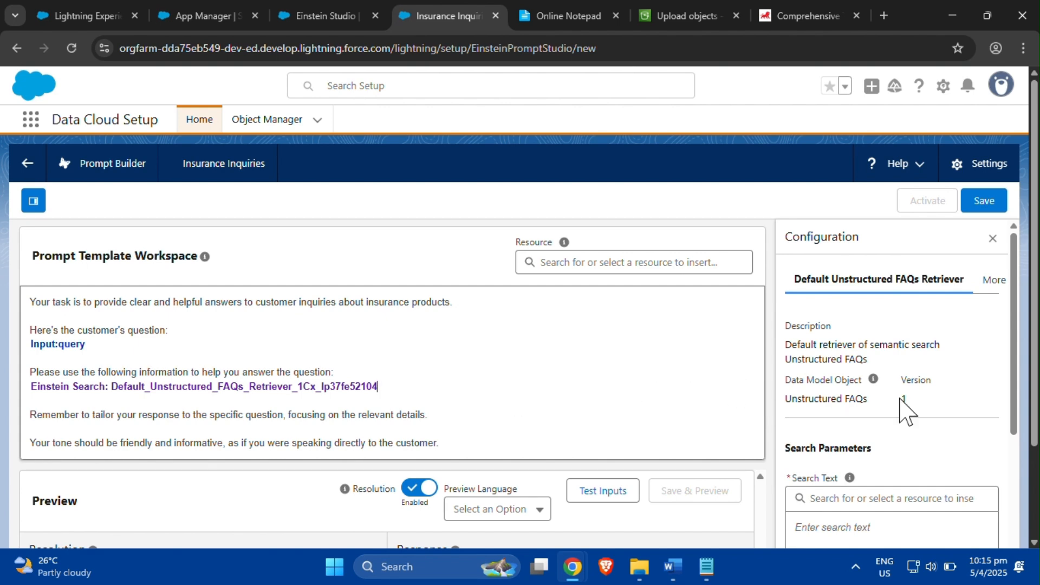
Set the retriever's search text to the Free Text Input:query resource
{"action": "left_click_drag", "start_coordinate": [1035, 393], "coordinate": [1035, 480]}
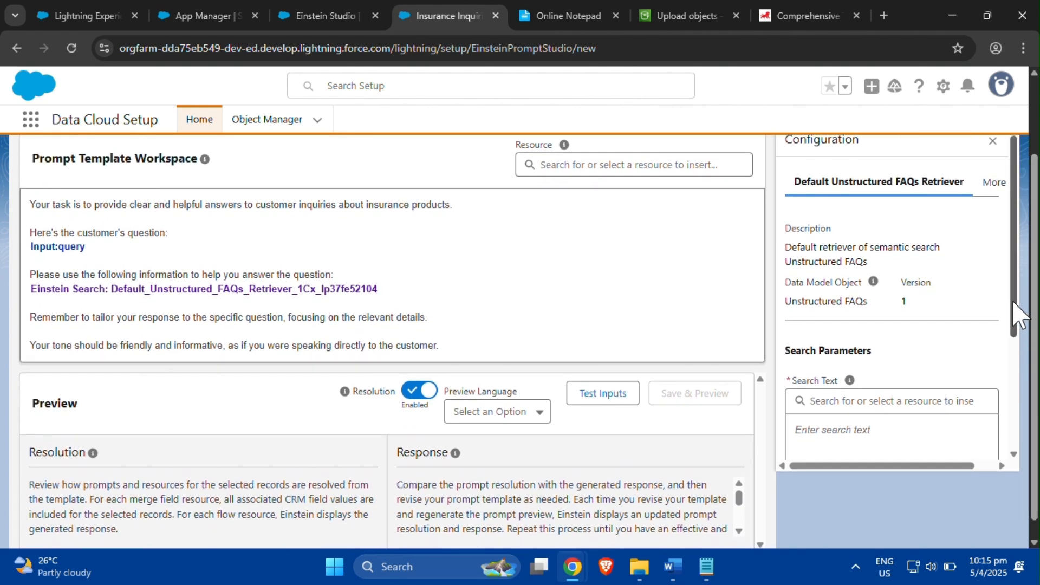
{"action": "left_click_drag", "start_coordinate": [1014, 317], "coordinate": [1017, 371]}
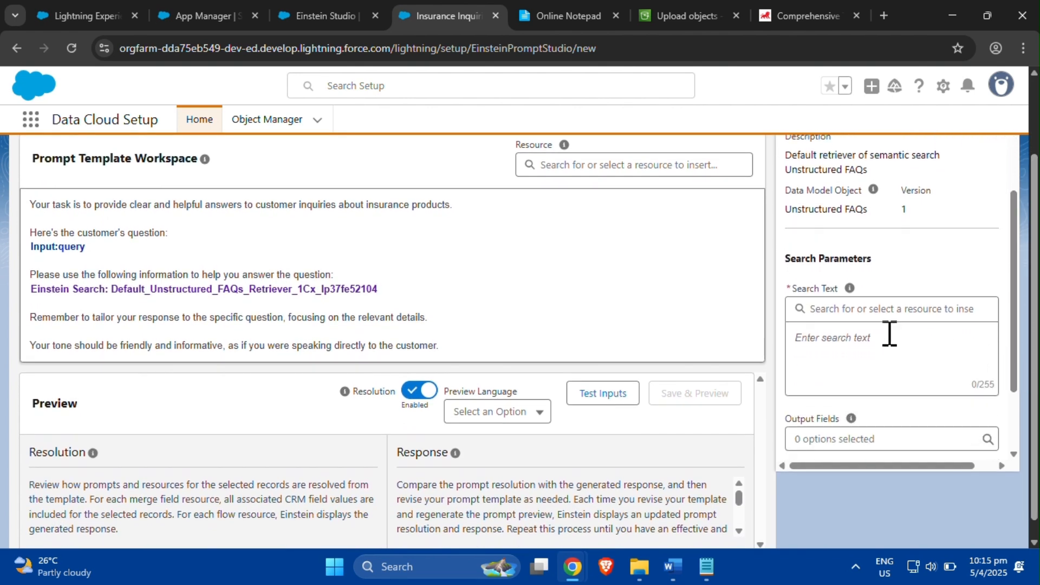
{"action": "left_click", "coordinate": [886, 310]}
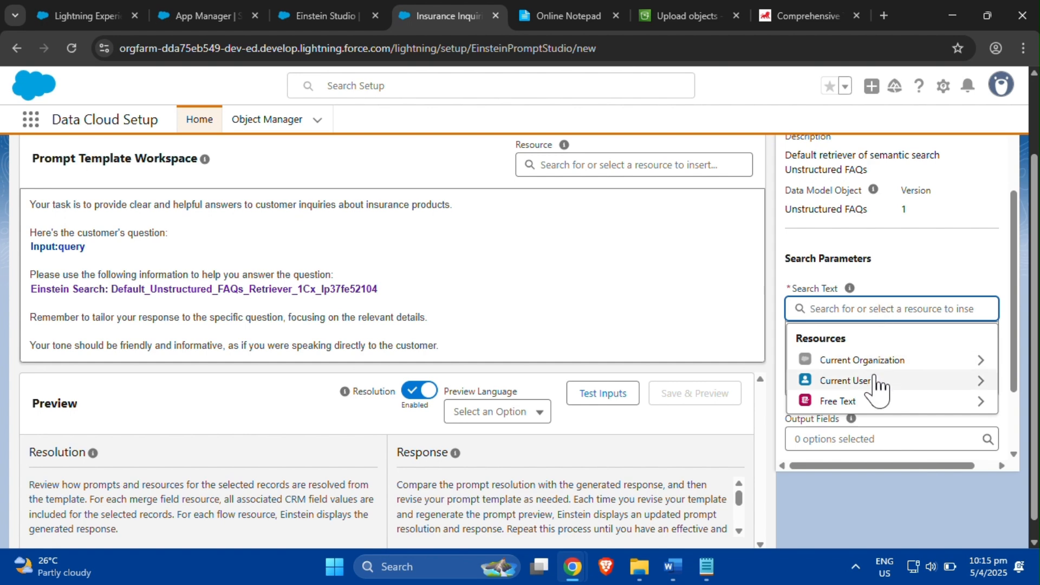
{"action": "left_click", "coordinate": [865, 402]}
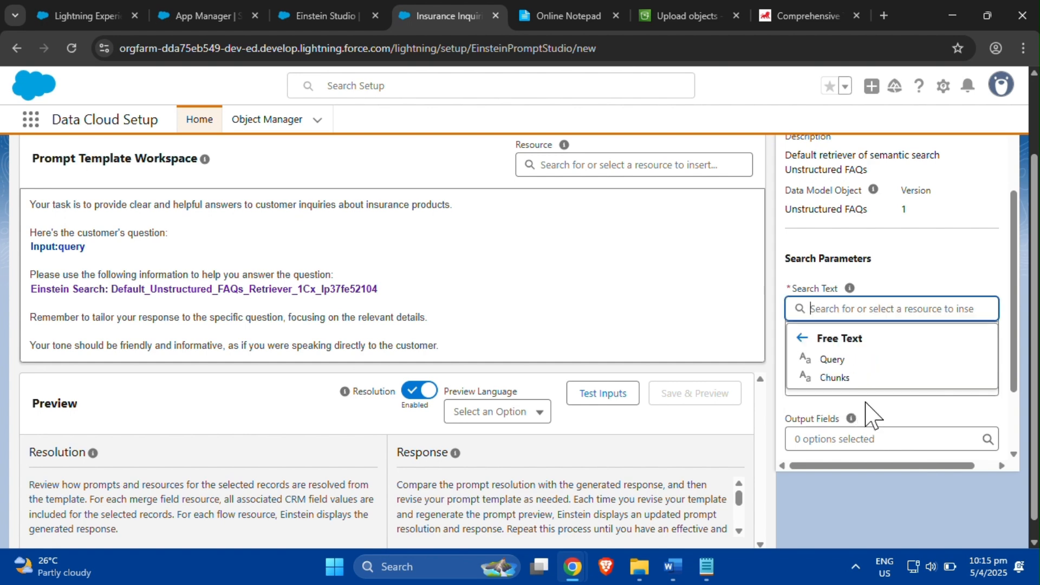
{"action": "left_click", "coordinate": [841, 361]}
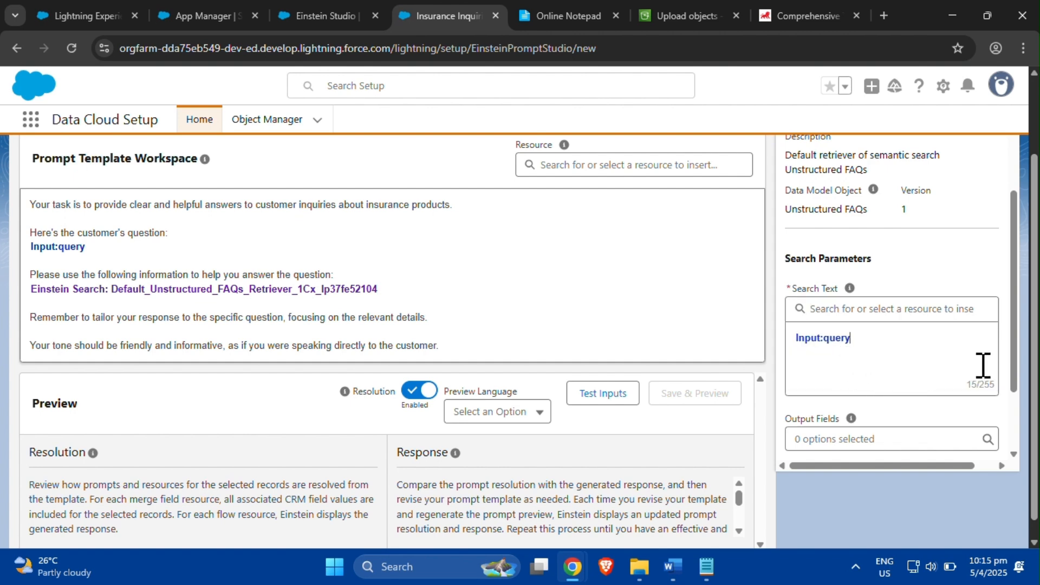
Select Chunk as the retriever's output field and return 3 results
{"action": "left_click_drag", "start_coordinate": [1012, 359], "coordinate": [1014, 448]}
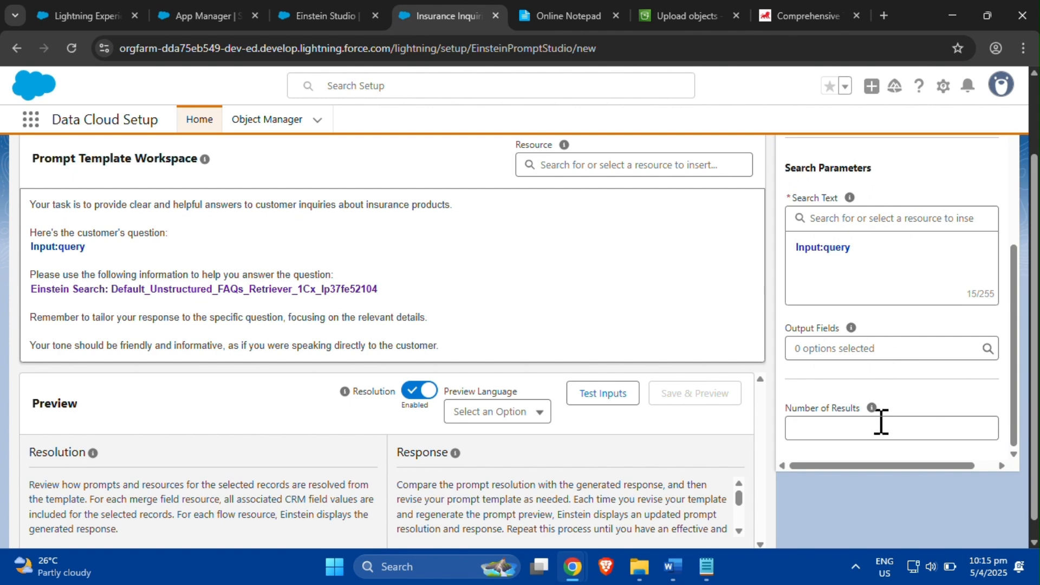
{"action": "left_click", "coordinate": [894, 348]}
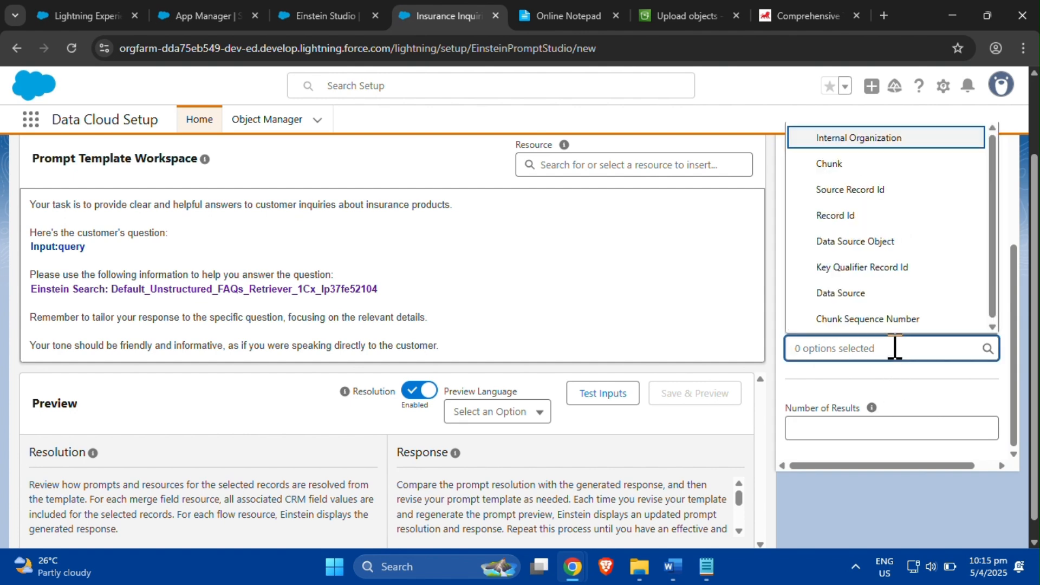
{"action": "left_click", "coordinate": [839, 169]}
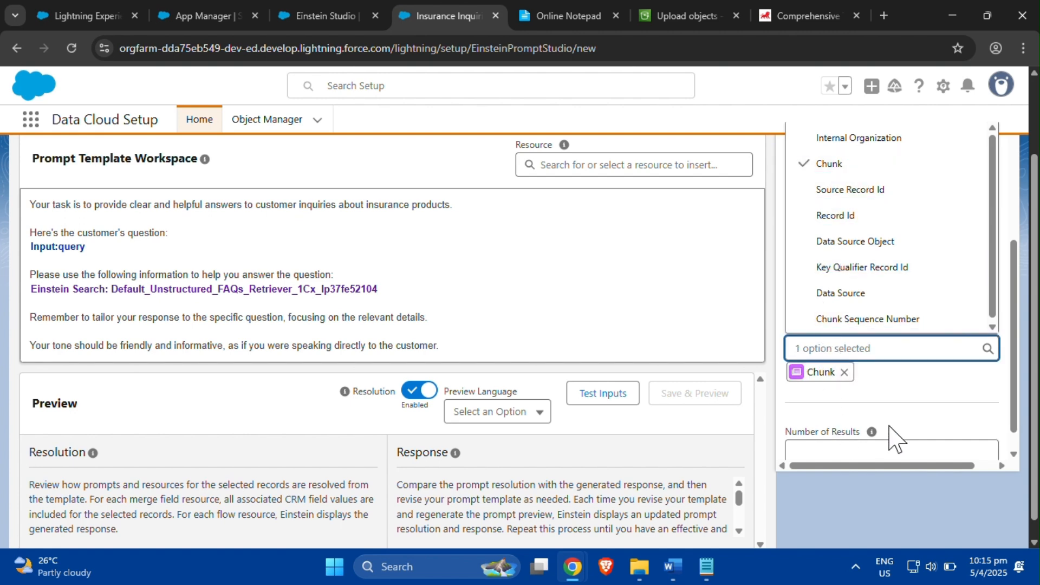
{"action": "left_click", "coordinate": [1015, 374]}
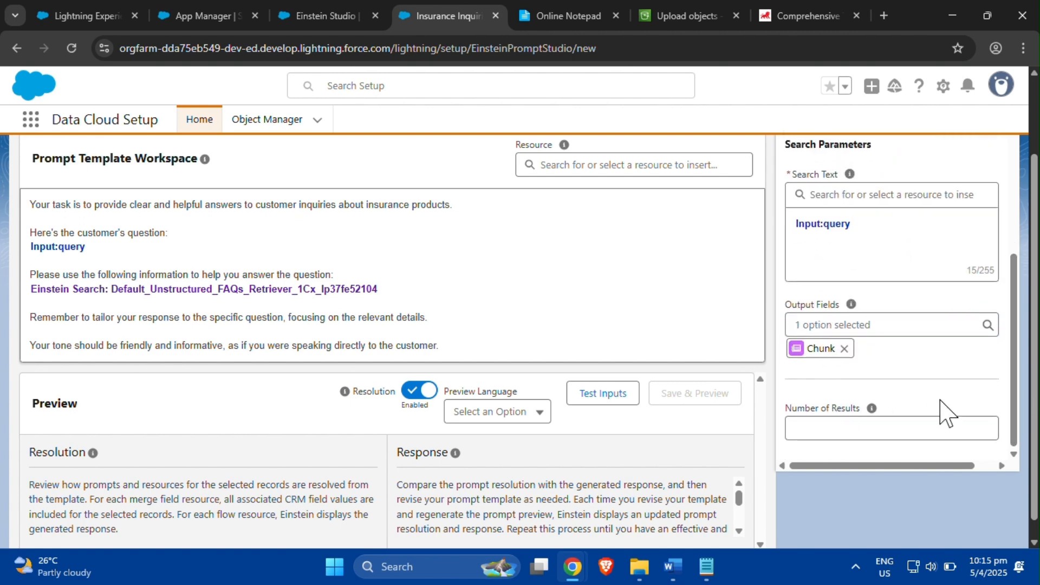
{"action": "left_click", "coordinate": [860, 422]}
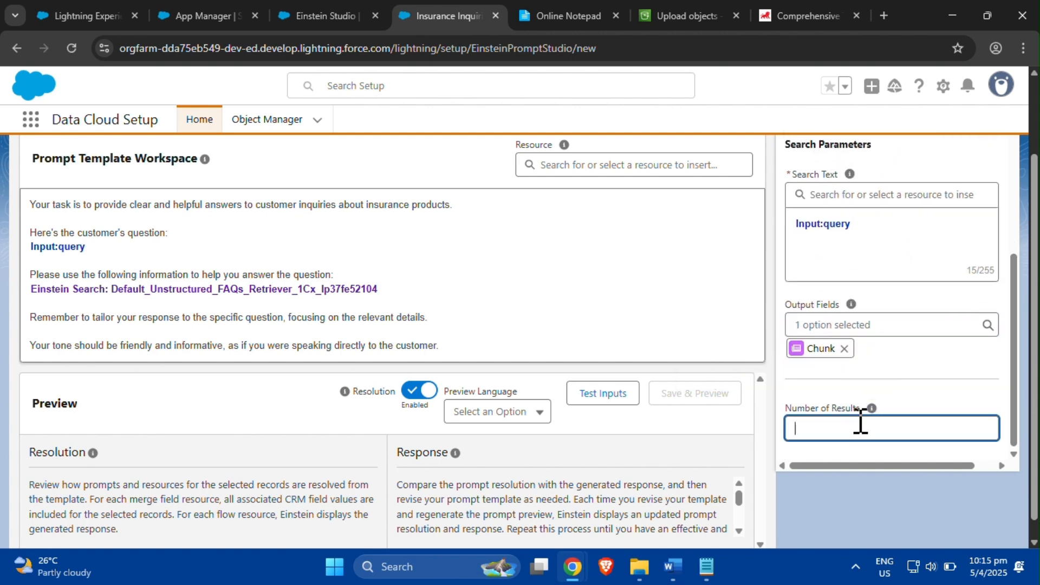
{"action": "left_click", "coordinate": [1014, 364]}
{"action": "left_click_drag", "start_coordinate": [1014, 364], "coordinate": [1013, 236]}
{"action": "scroll", "coordinate": [1034, 243], "scroll_direction": "up", "scroll_amount": 1}
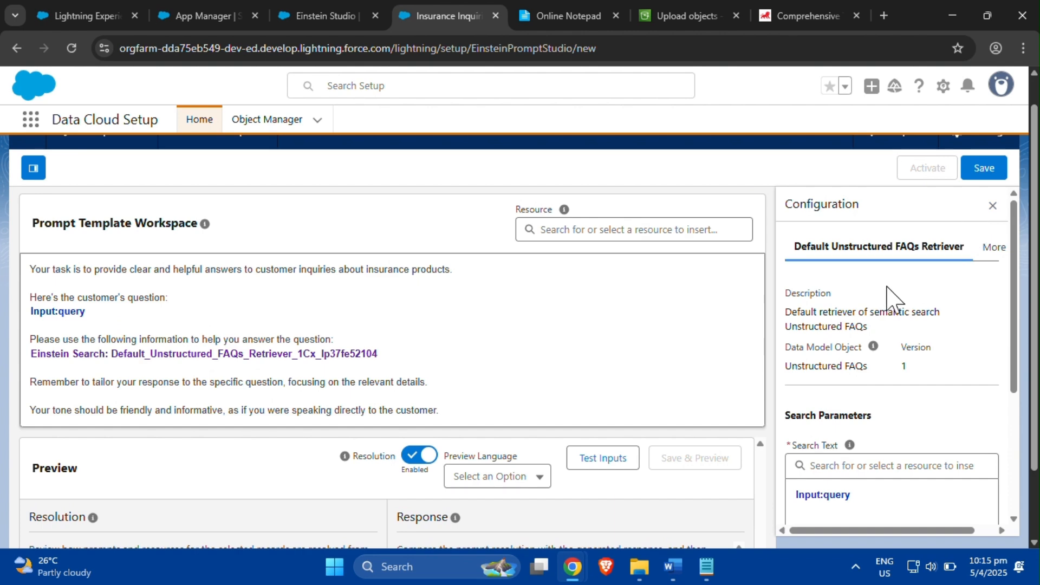
Change the template's model from GPT 3.5 Turbo to OpenAI GPT 4 Turbo and save it
{"action": "left_click", "coordinate": [993, 249]}
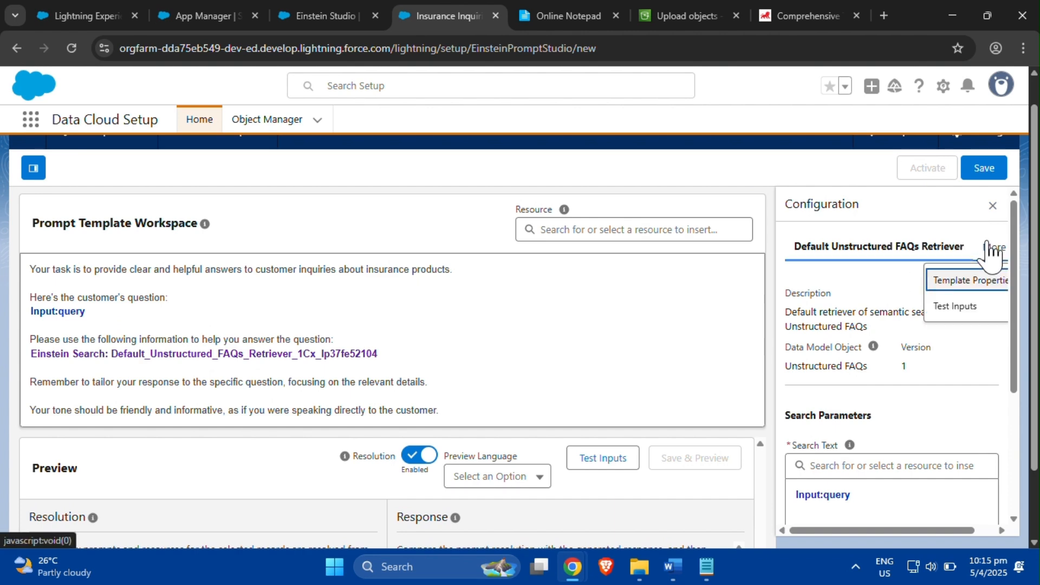
{"action": "left_click", "coordinate": [975, 282]}
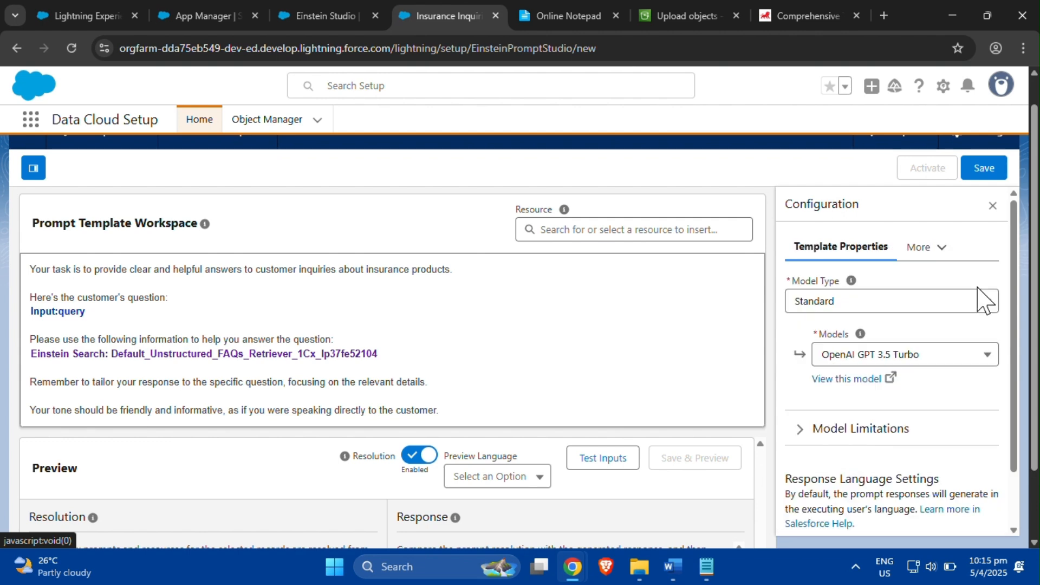
{"action": "left_click_drag", "start_coordinate": [1015, 320], "coordinate": [1005, 368]}
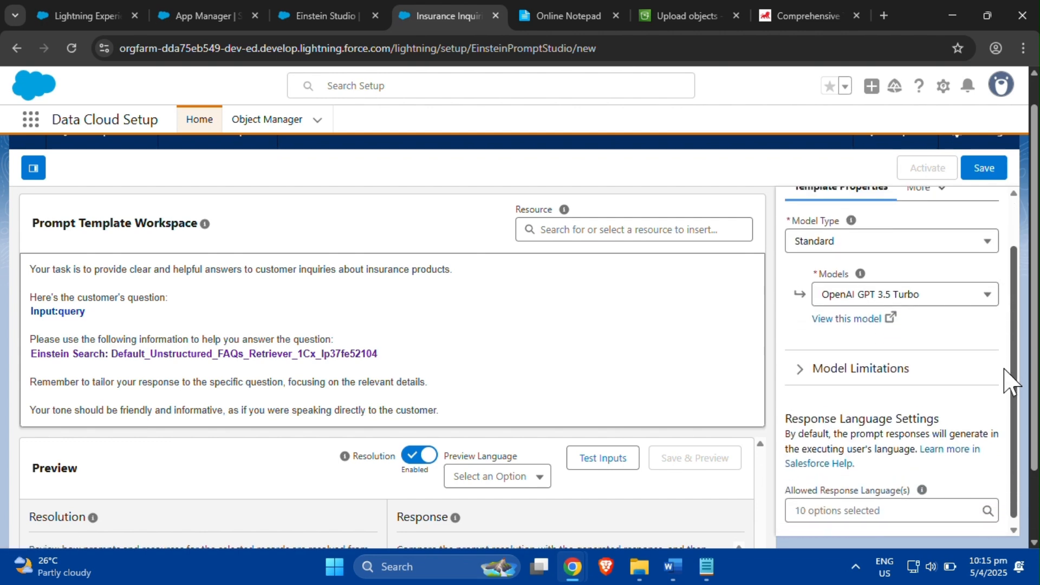
{"action": "left_click", "coordinate": [986, 285]}
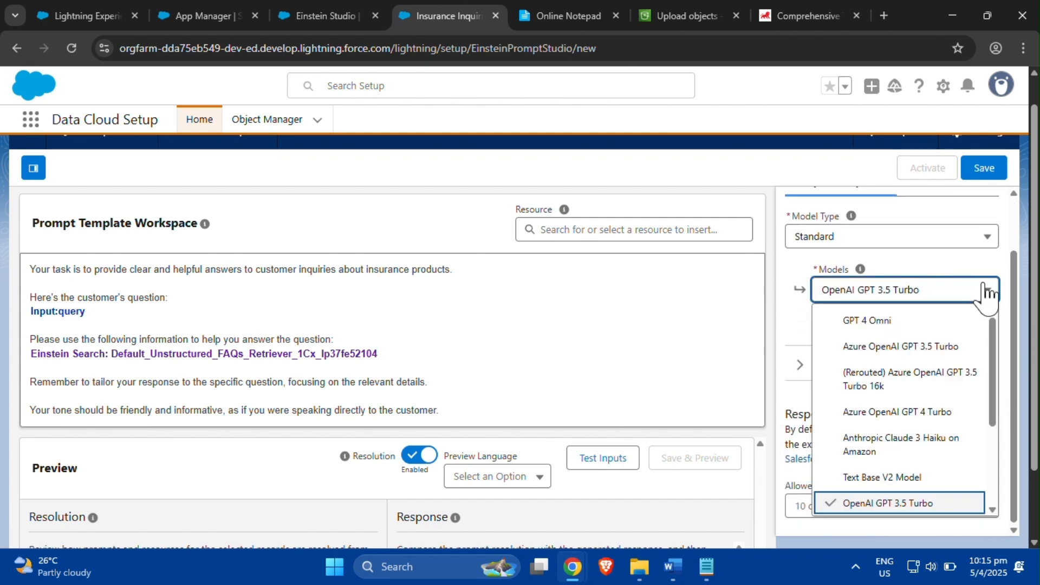
{"action": "left_click_drag", "start_coordinate": [993, 365], "coordinate": [1033, 523]}
{"action": "left_click", "coordinate": [970, 477]}
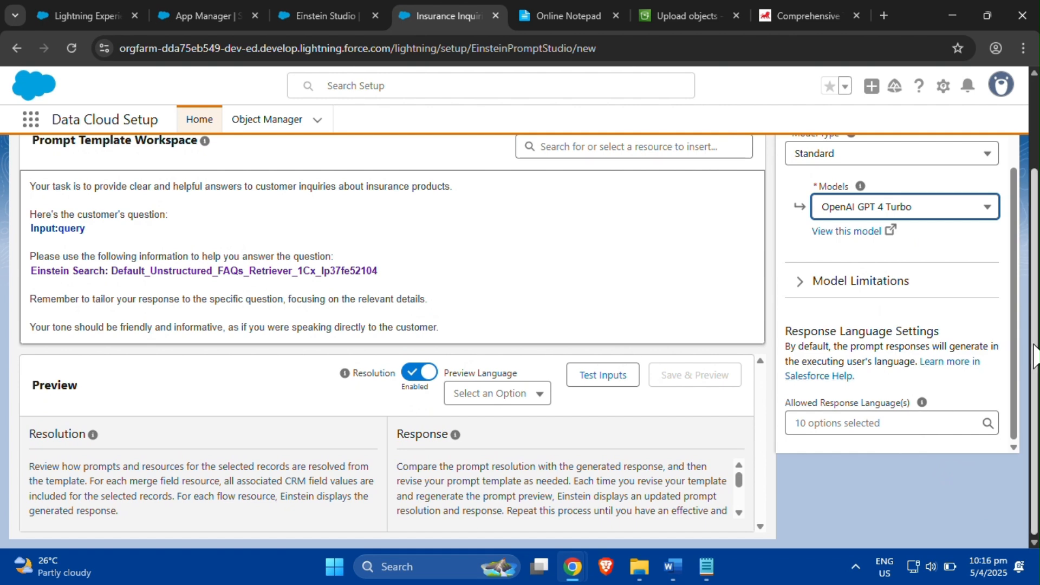
{"action": "scroll", "coordinate": [1032, 358], "scroll_direction": "up", "scroll_amount": 2}
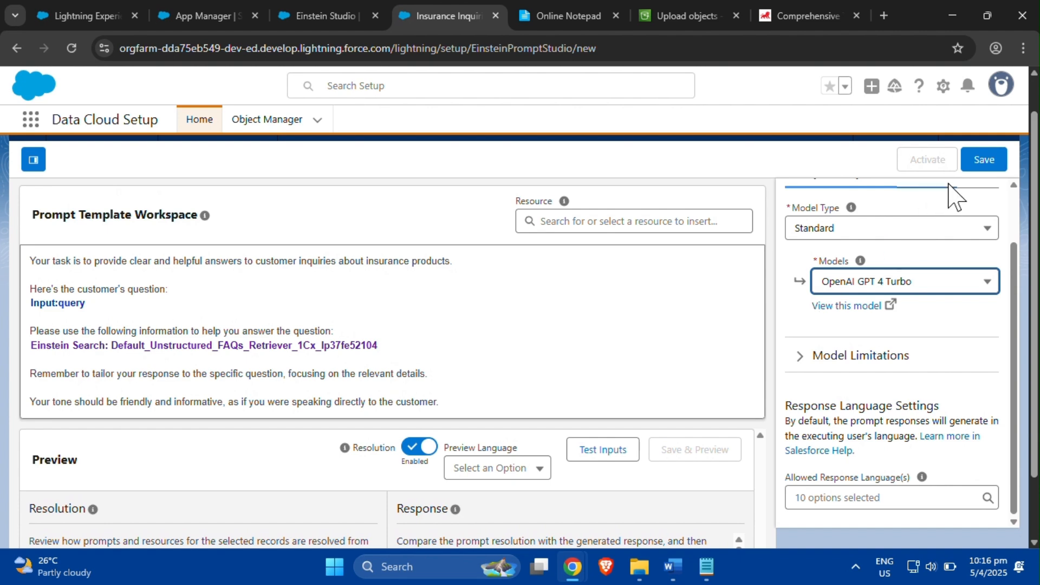
{"action": "left_click", "coordinate": [975, 163]}
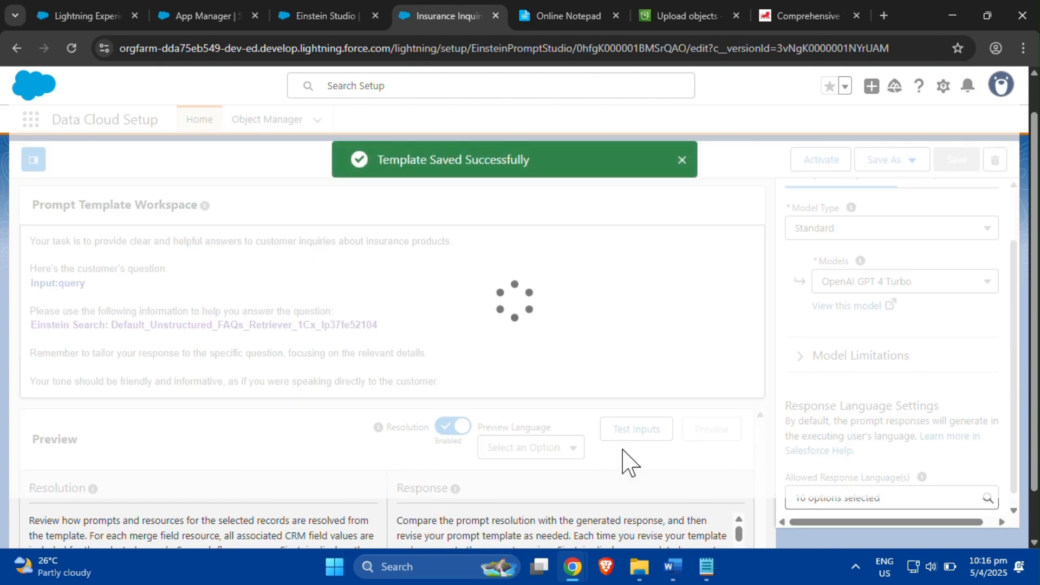
Enter the overseas-trip coverage question as the Query test input
{"action": "left_click", "coordinate": [623, 458]}
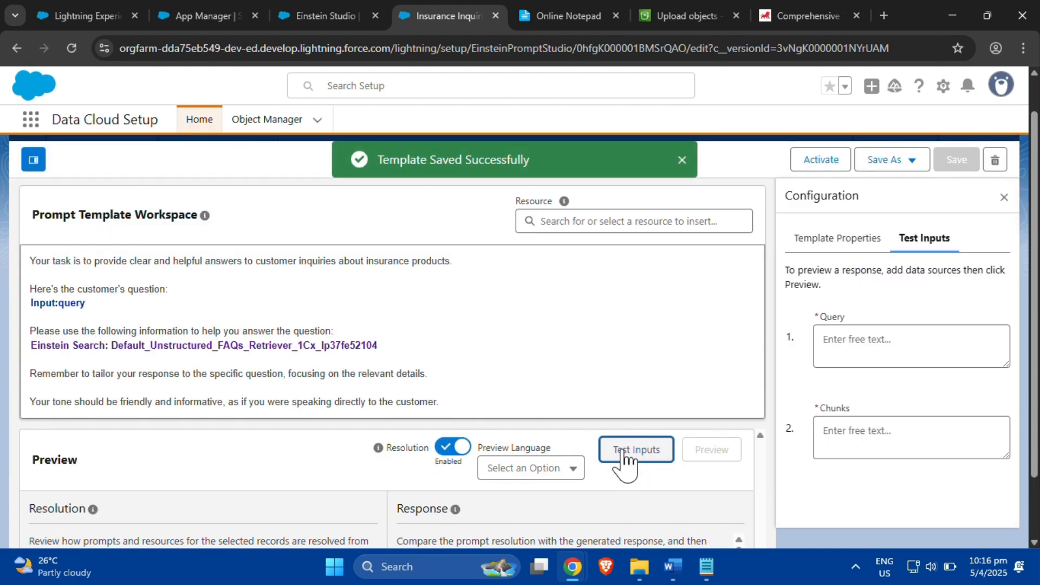
{"action": "left_click", "coordinate": [851, 340]}
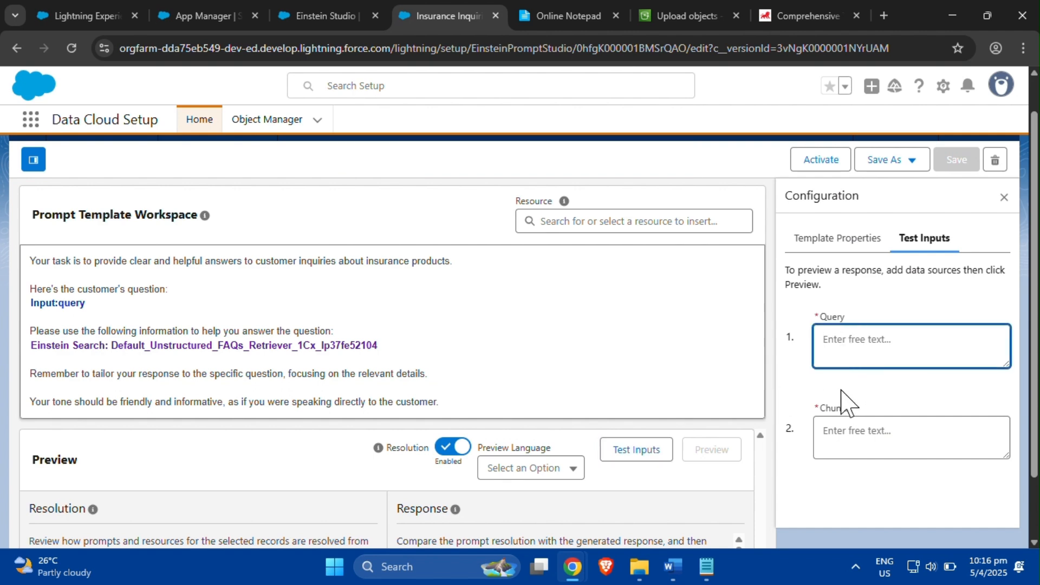
{"action": "type", "text": "WH"}
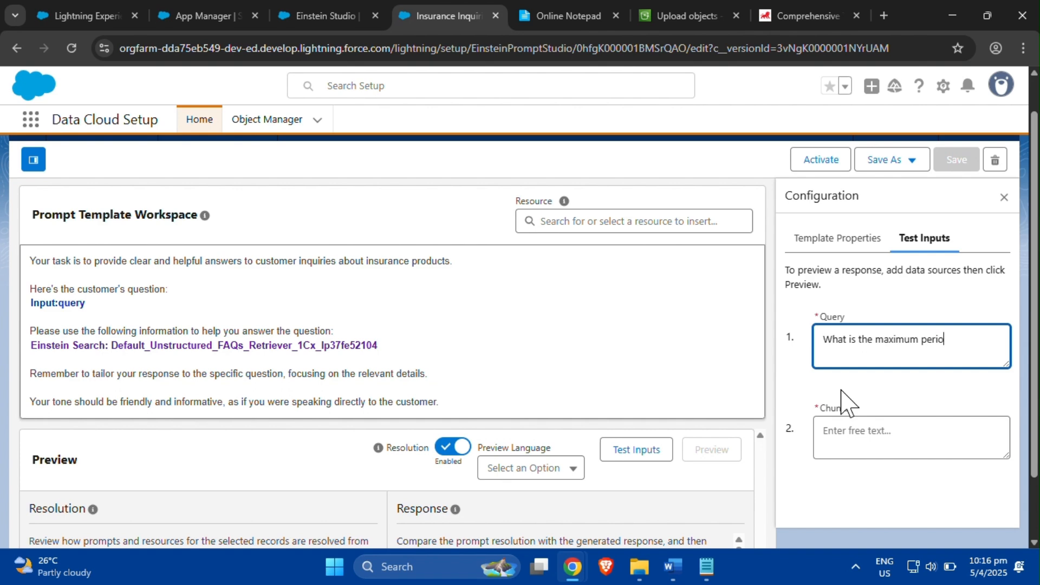
{"action": "type", "text": "age for an overseas trip?"}
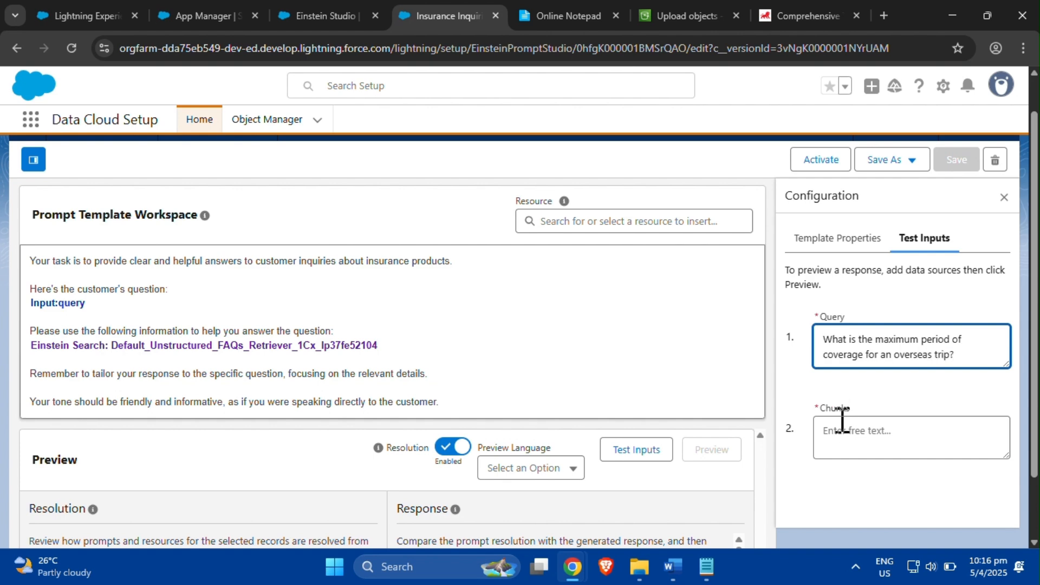
Copy the Einstein Search merge field from the prompt and paste it into Chunks
{"action": "left_click", "coordinate": [841, 420]}
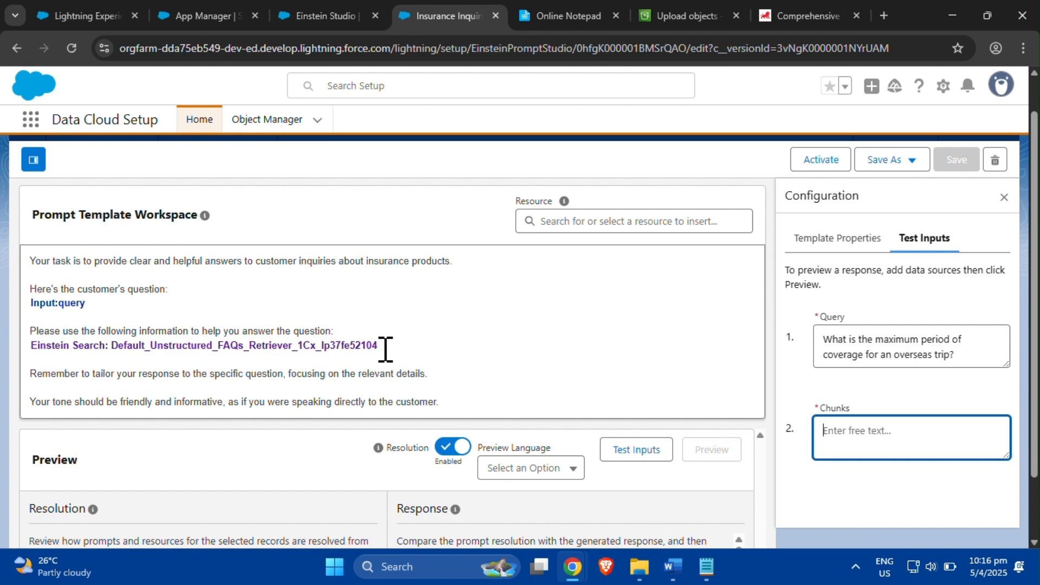
{"action": "left_click_drag", "start_coordinate": [386, 350], "coordinate": [24, 342]}
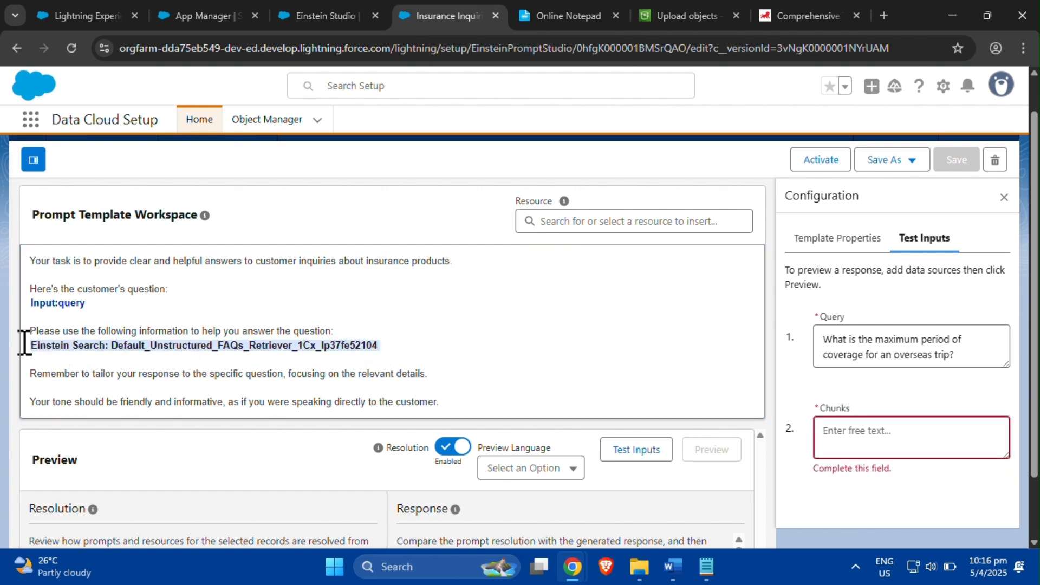
{"action": "left_click", "coordinate": [890, 434]}
{"action": "type", "text": "{!$EinsteinSearch:Default_Unstructured_FAQs_Retriever_1Cx_lp37fe52104.results}"}
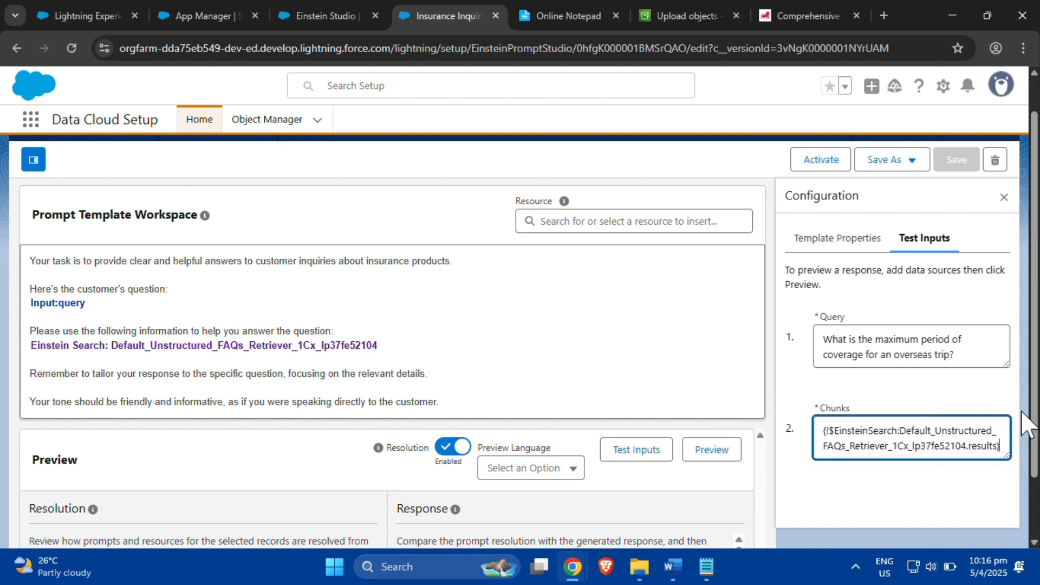
{"action": "left_click_drag", "start_coordinate": [1034, 412], "coordinate": [1024, 518]}
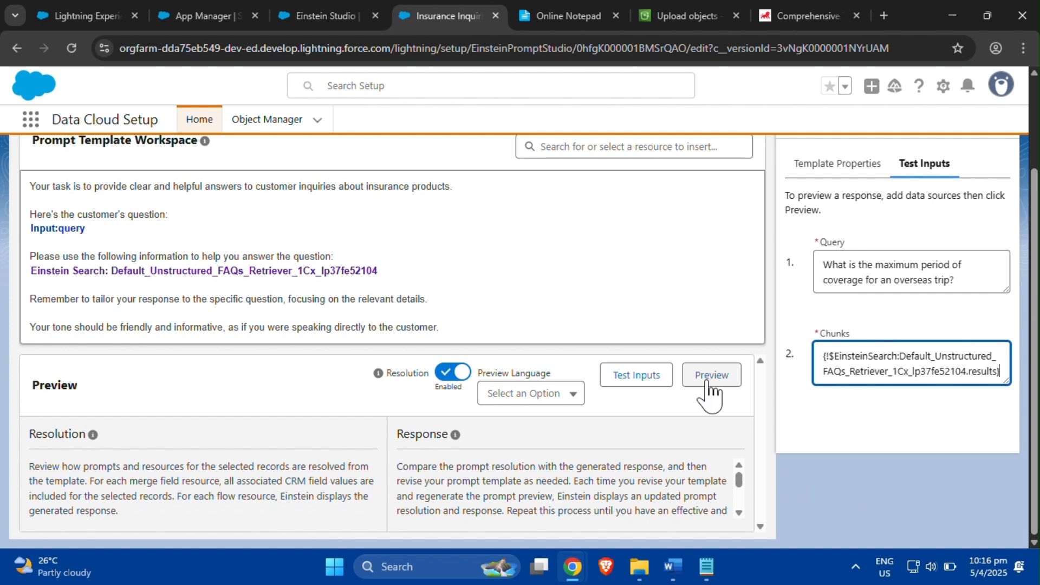
Preview the template in English; the response says Single Trip Policy covers up to 182 consecutive days
{"action": "left_click", "coordinate": [569, 394]}
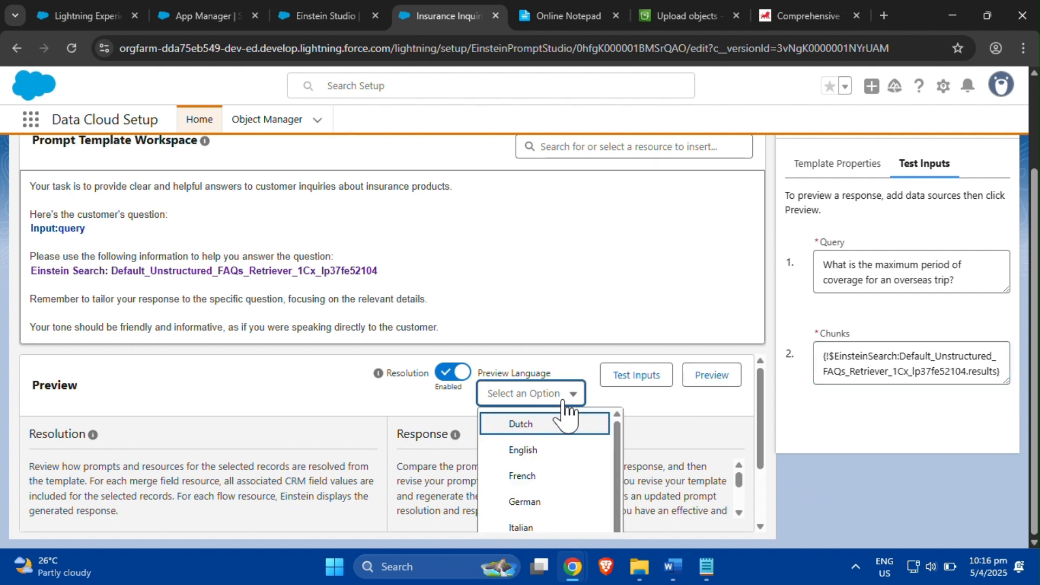
{"action": "left_click", "coordinate": [550, 447]}
{"action": "left_click", "coordinate": [703, 381]}
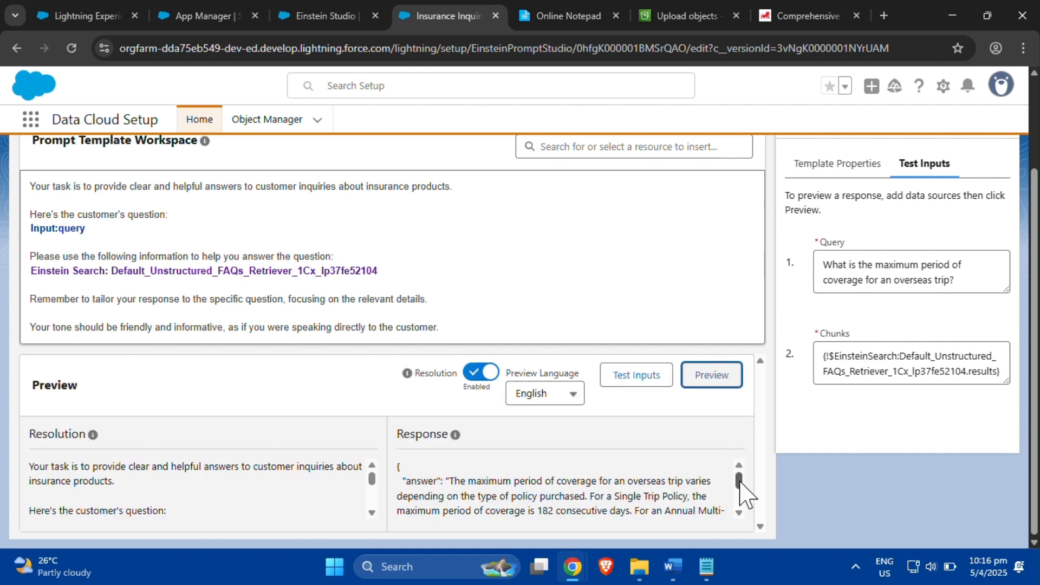
{"action": "left_click_drag", "start_coordinate": [741, 481], "coordinate": [743, 485]}
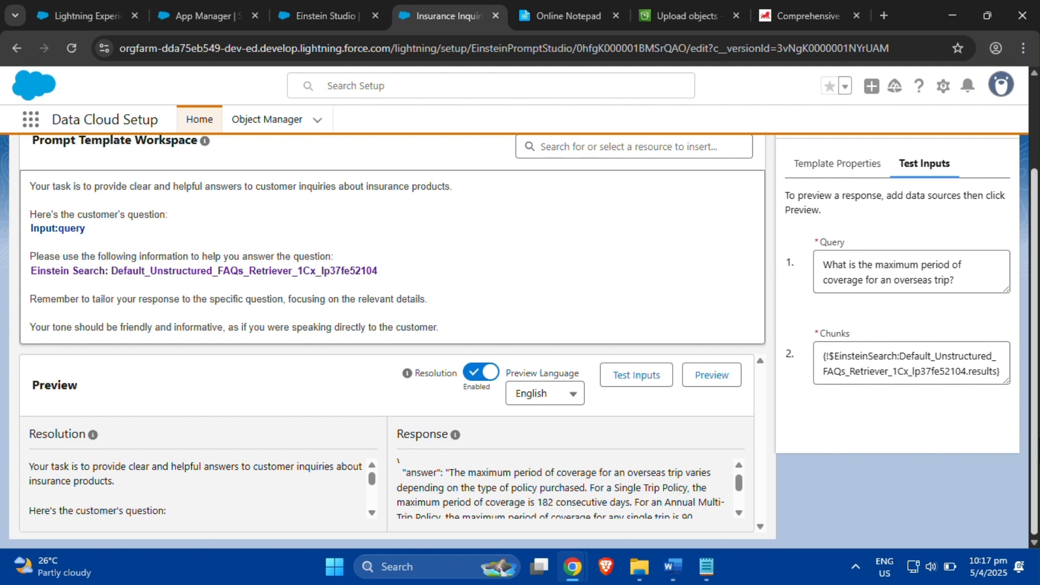
{"action": "scroll", "coordinate": [1035, 454], "scroll_direction": "up", "scroll_amount": 1}
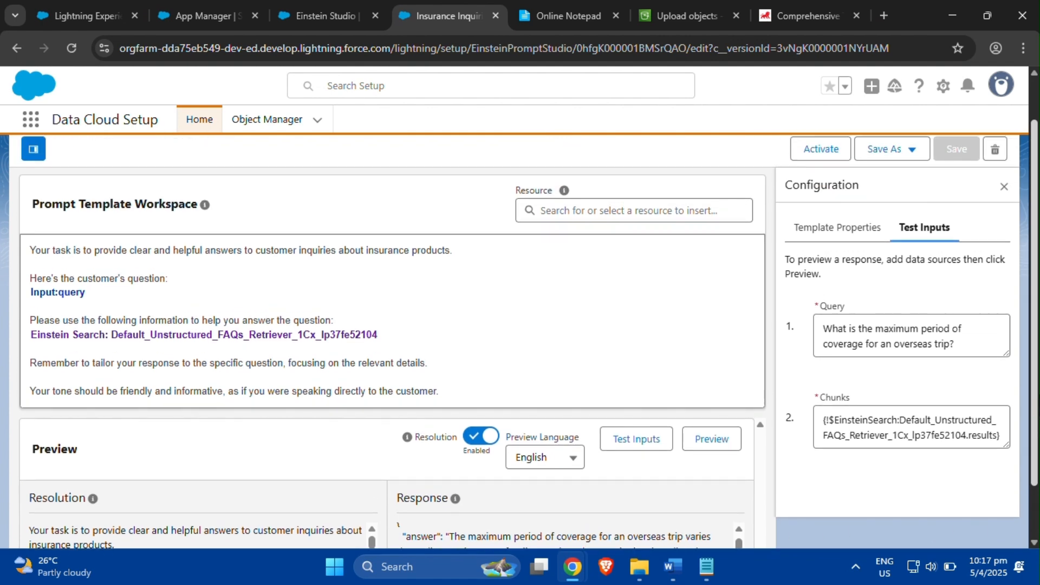
{"action": "scroll", "coordinate": [520, 334], "scroll_direction": "down", "scroll_amount": 1}
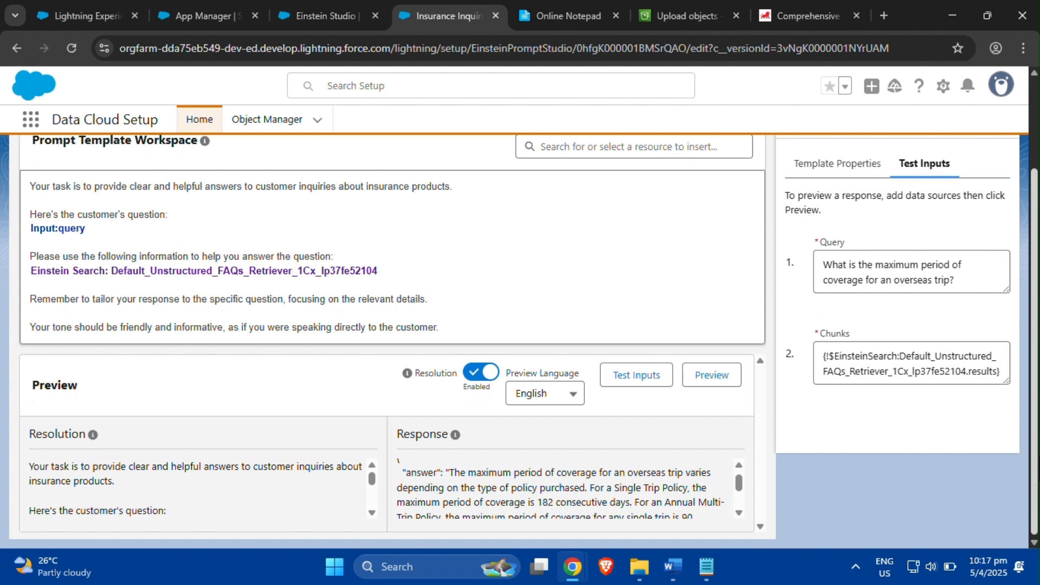
{"action": "scroll", "coordinate": [1035, 374], "scroll_direction": "up", "scroll_amount": 2}
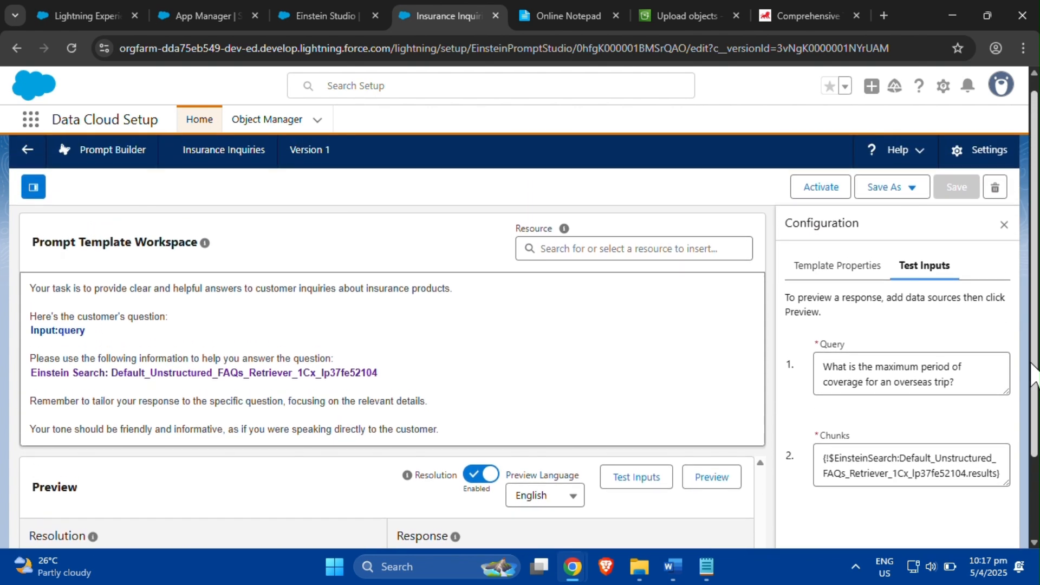
Activate template Version 1, then open Agentforce Agents through a Quick Find search for 'agent'
{"action": "left_click", "coordinate": [821, 188]}
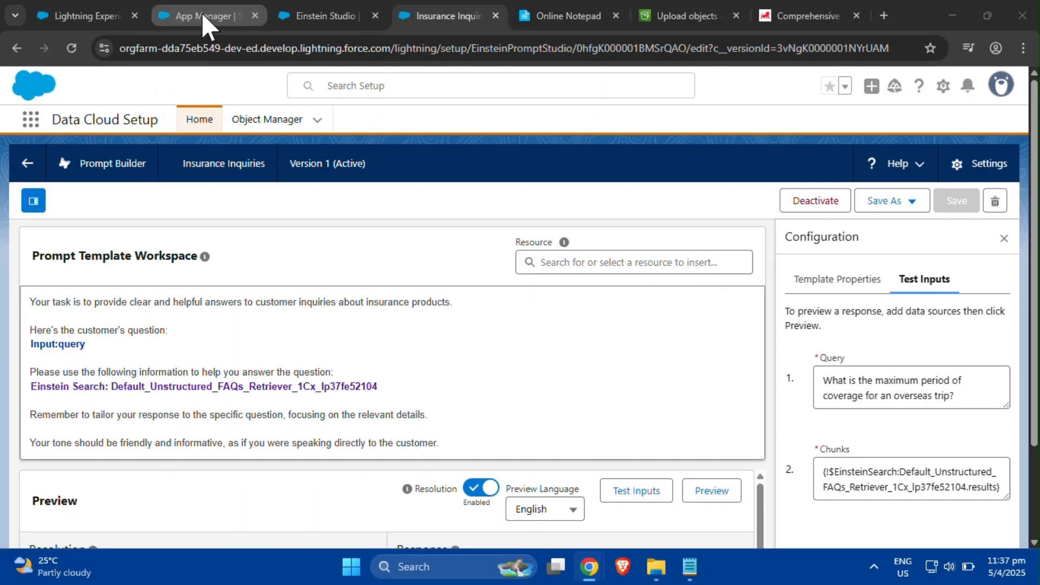
{"action": "left_click", "coordinate": [201, 16]}
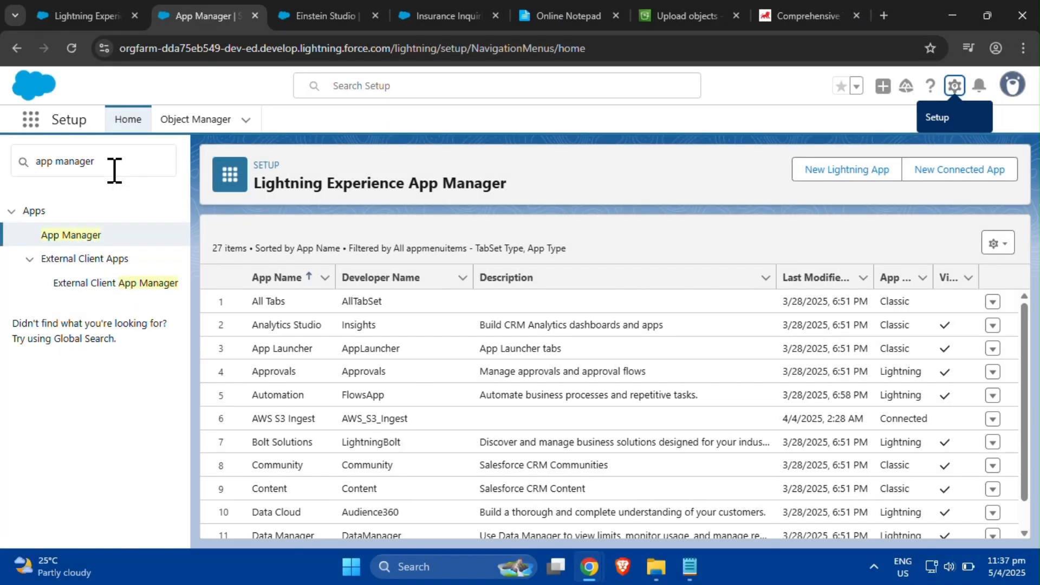
{"action": "left_click", "coordinate": [114, 169]}
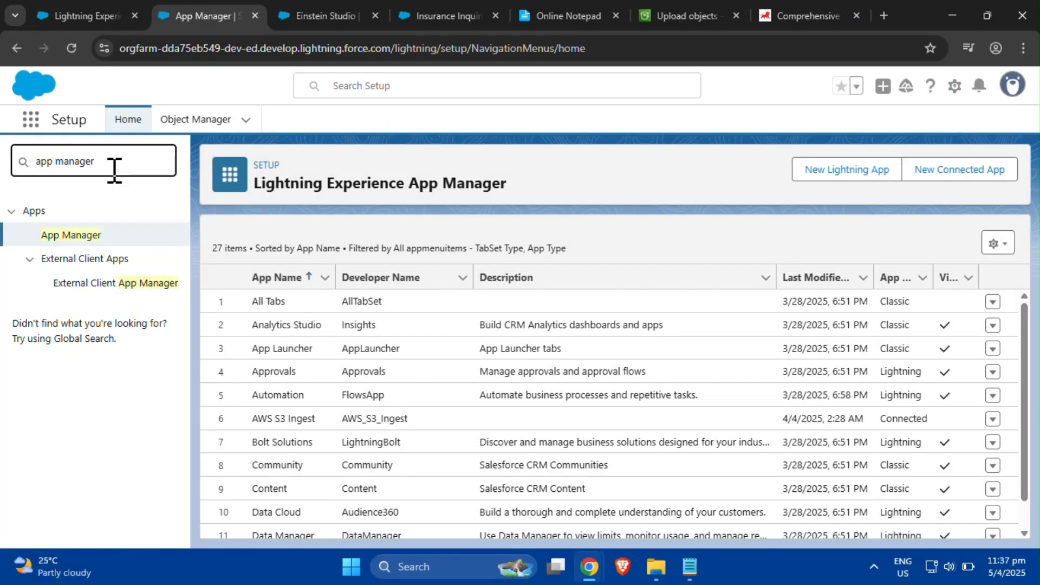
{"action": "type", "text": "age"}
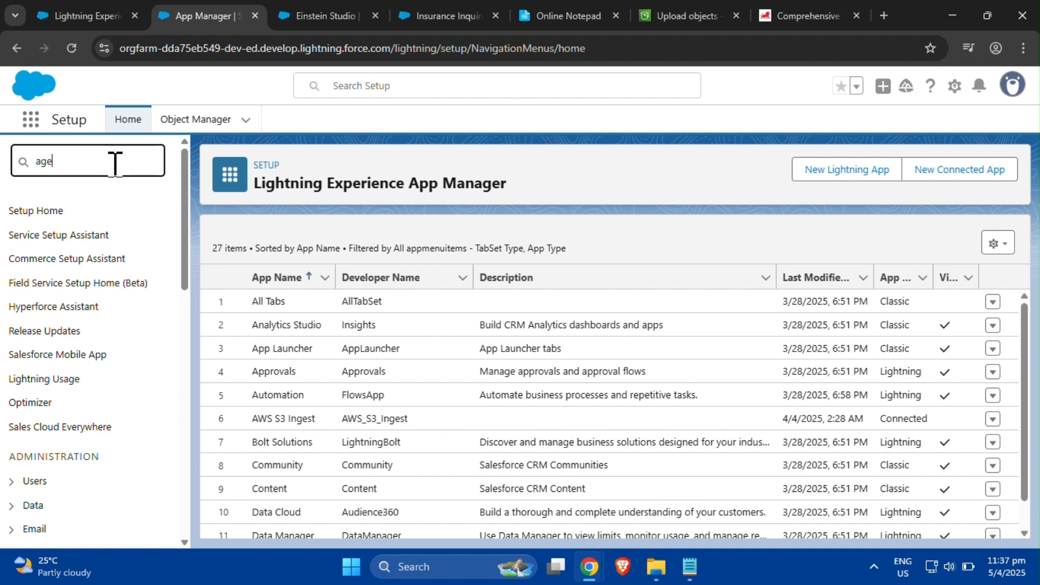
{"action": "type", "text": "nt"}
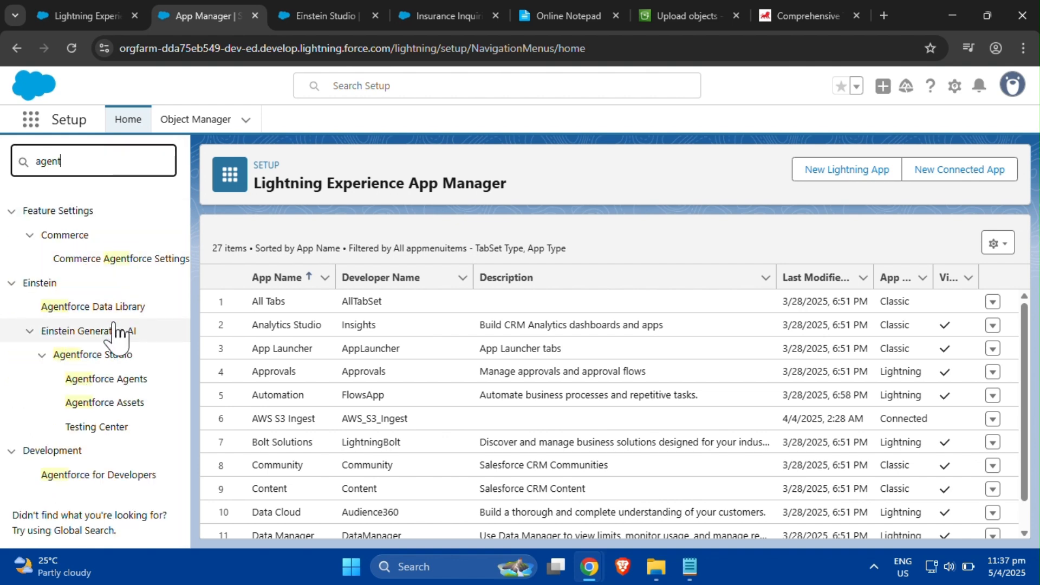
{"action": "left_click", "coordinate": [125, 382]}
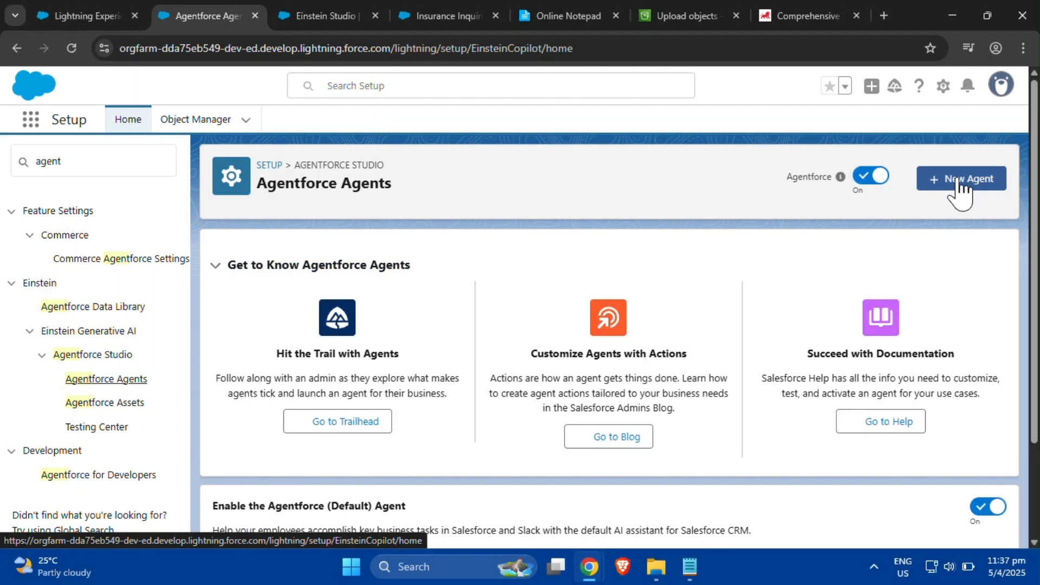
Start a new agent from the Agentforce Service Agent template
{"action": "left_click", "coordinate": [960, 184]}
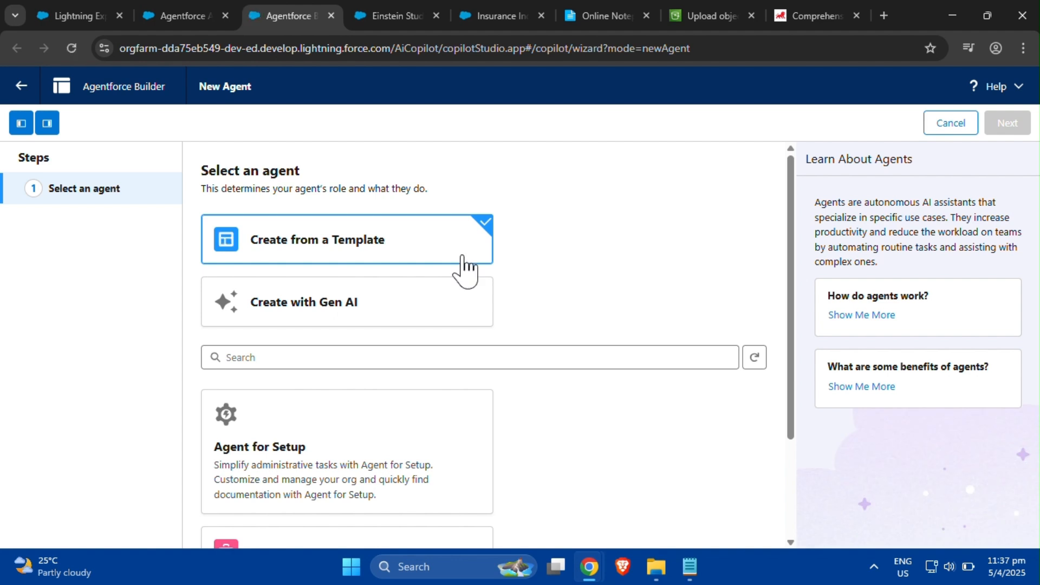
{"action": "scroll", "coordinate": [798, 347], "scroll_direction": "down", "scroll_amount": 2}
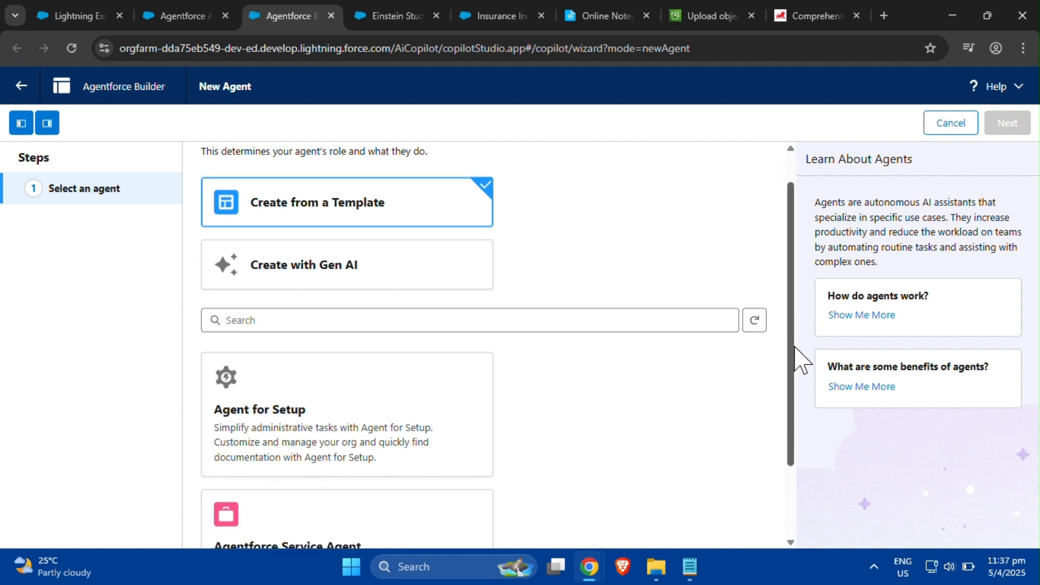
{"action": "scroll", "coordinate": [801, 434], "scroll_direction": "down", "scroll_amount": 1}
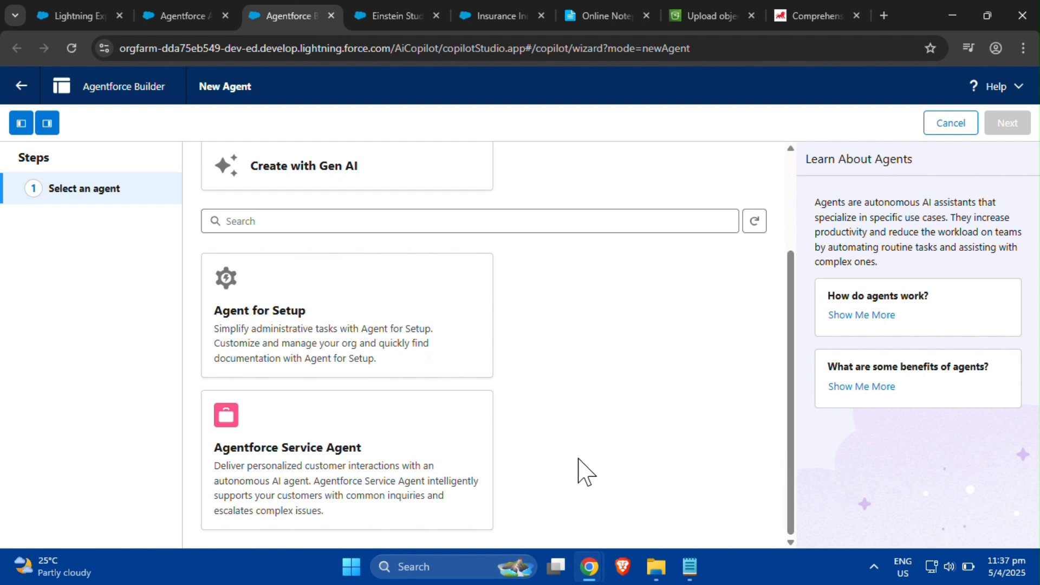
{"action": "left_click", "coordinate": [355, 464]}
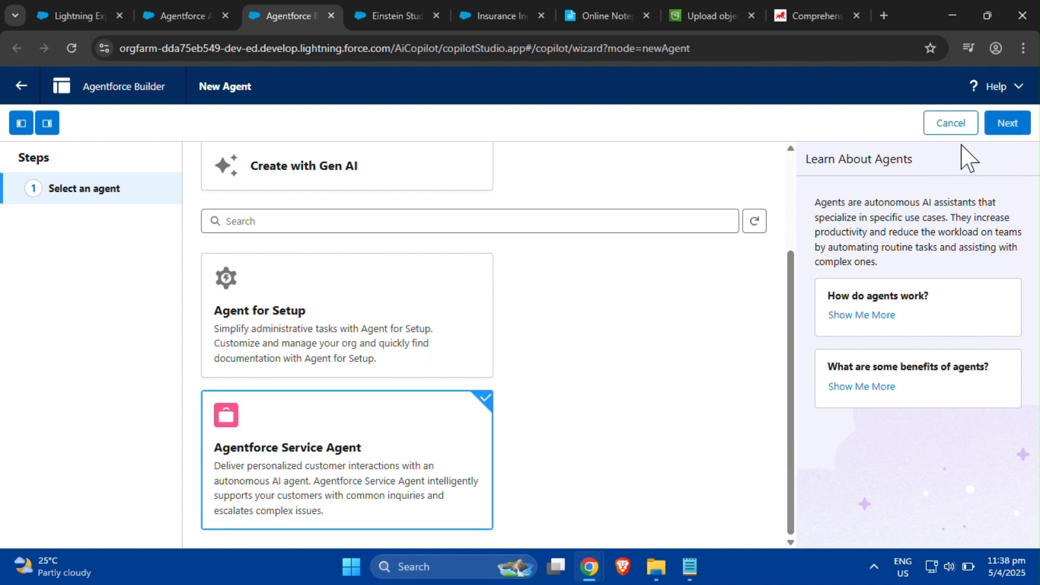
{"action": "left_click", "coordinate": [1002, 128]}
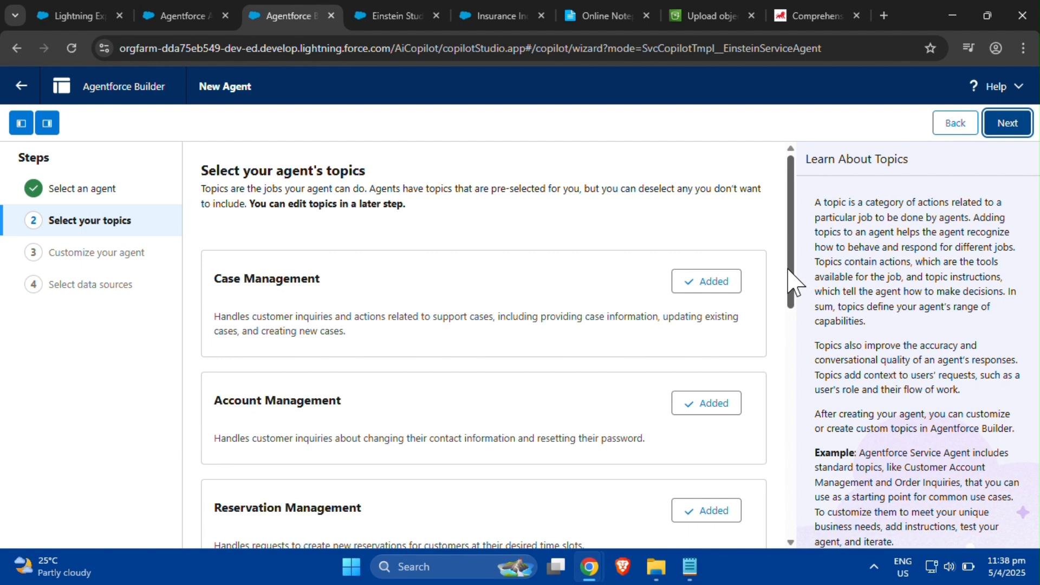
Deselect Case Management, Account Management, Reservation Management, Delivery Issues, Order Inquiries, Escalation and General FAQ topics
{"action": "left_click", "coordinate": [726, 286]}
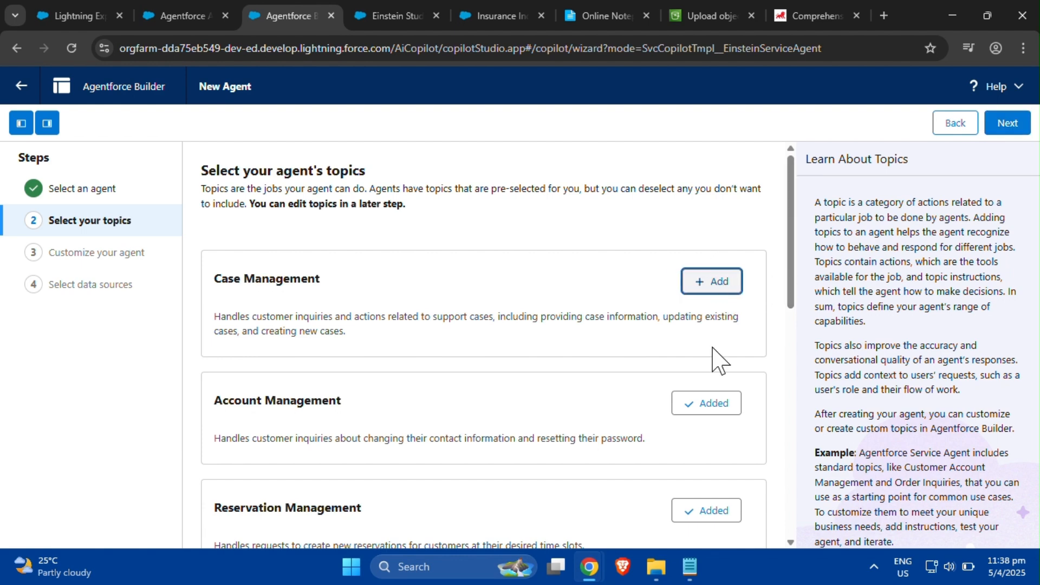
{"action": "left_click", "coordinate": [699, 412]}
{"action": "scroll", "coordinate": [791, 341], "scroll_direction": "down", "scroll_amount": 2}
{"action": "scroll", "coordinate": [791, 357], "scroll_direction": "down", "scroll_amount": 2}
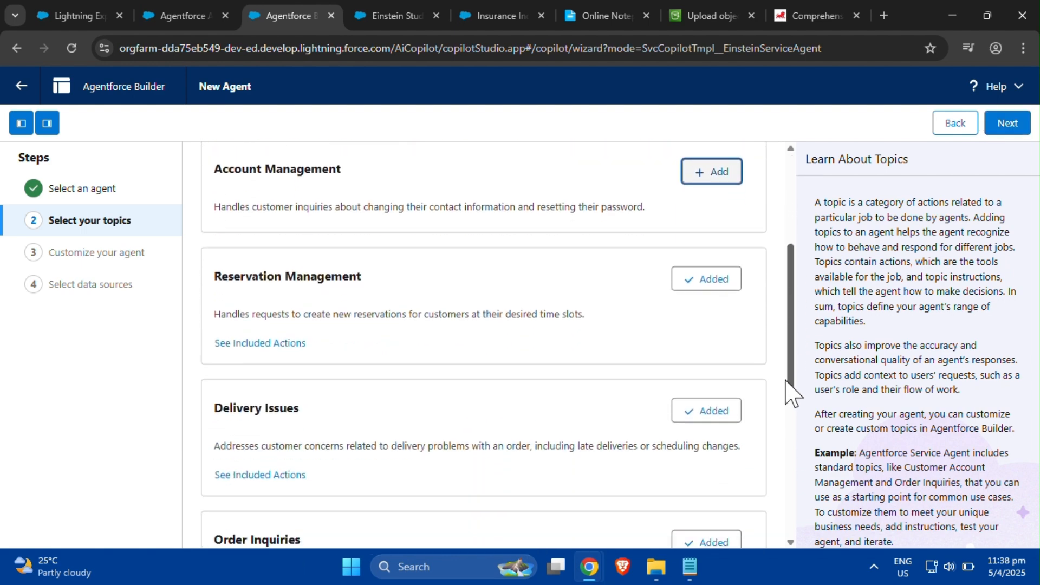
{"action": "left_click", "coordinate": [718, 282]}
{"action": "left_click", "coordinate": [725, 413]}
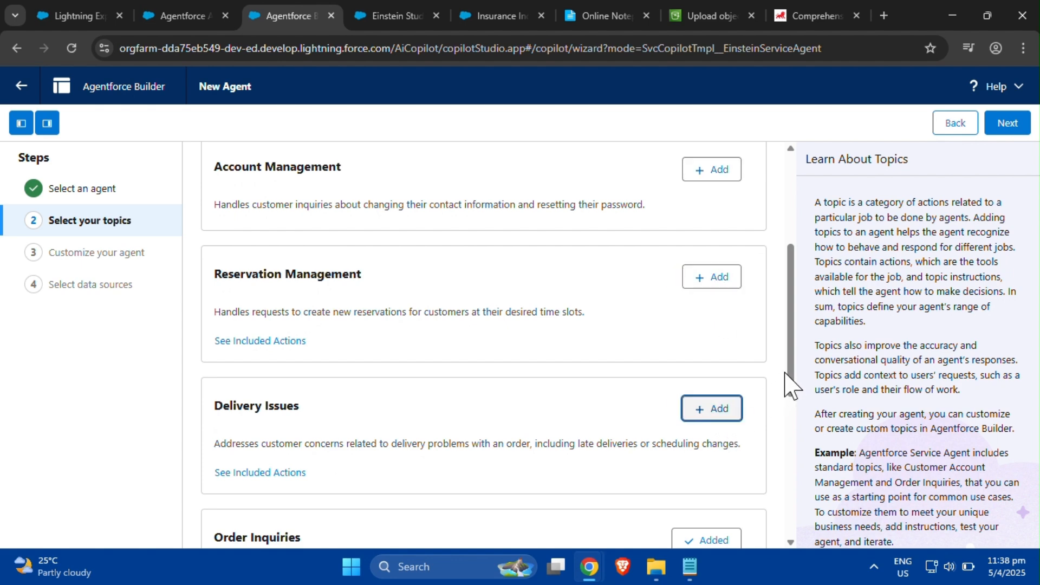
{"action": "scroll", "coordinate": [791, 379], "scroll_direction": "down", "scroll_amount": 4}
{"action": "left_click", "coordinate": [721, 287]}
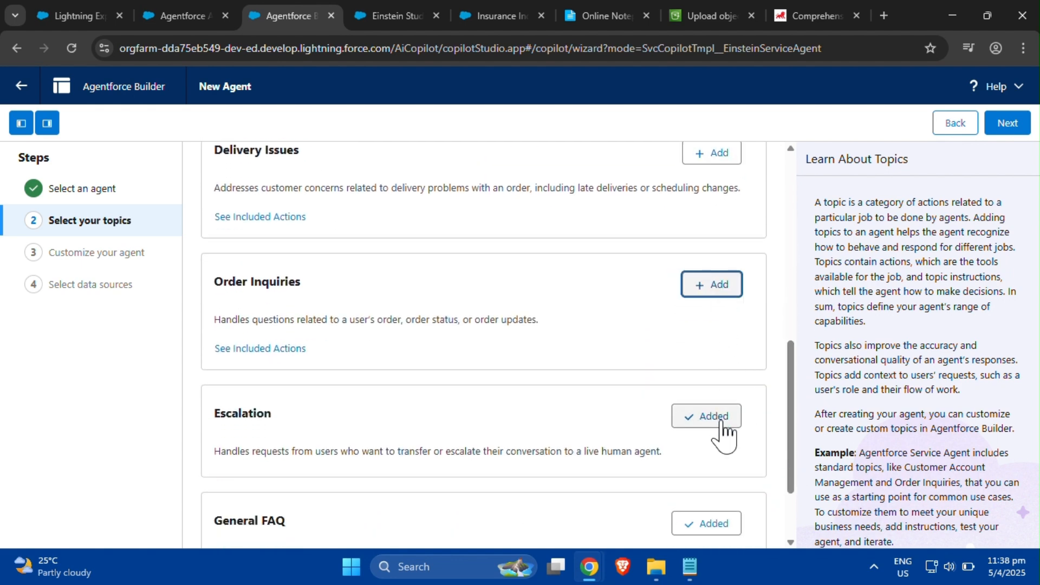
{"action": "left_click", "coordinate": [724, 418]}
{"action": "left_click", "coordinate": [726, 524]}
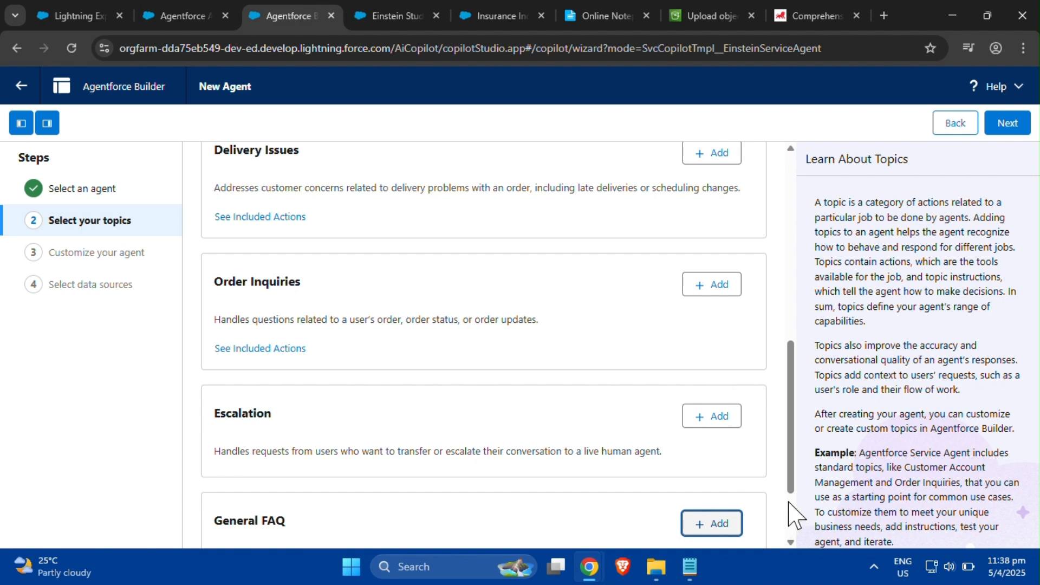
{"action": "scroll", "coordinate": [791, 520], "scroll_direction": "down", "scroll_amount": 2}
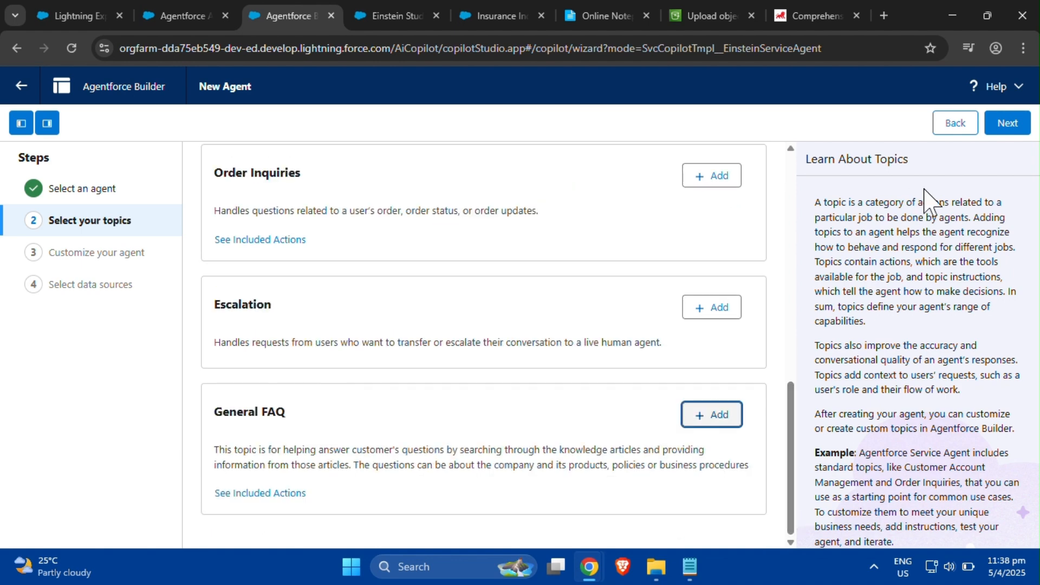
Name the agent Customer Ambassador
{"action": "left_click", "coordinate": [1007, 124]}
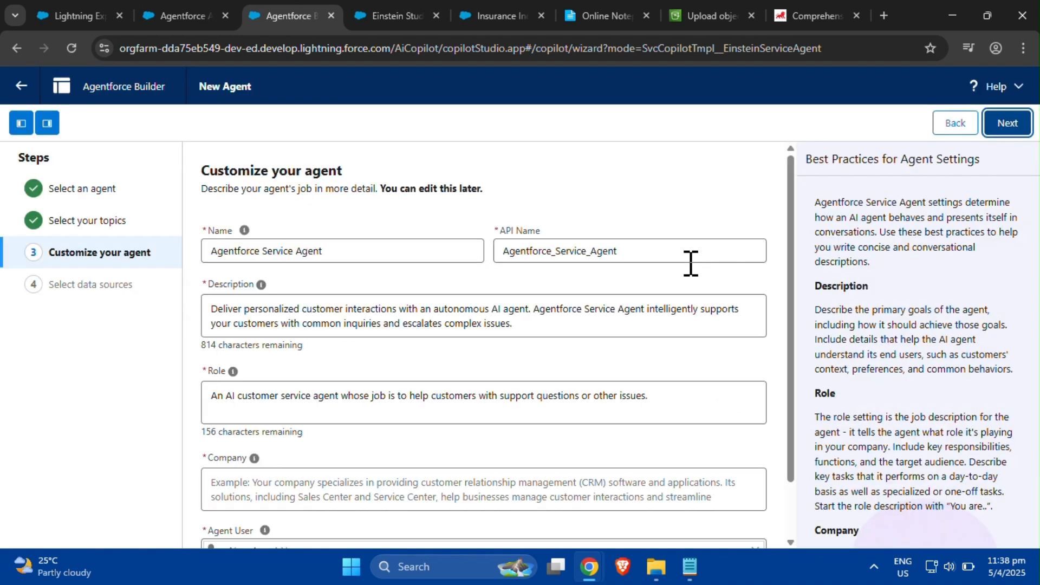
{"action": "left_click", "coordinate": [424, 253]}
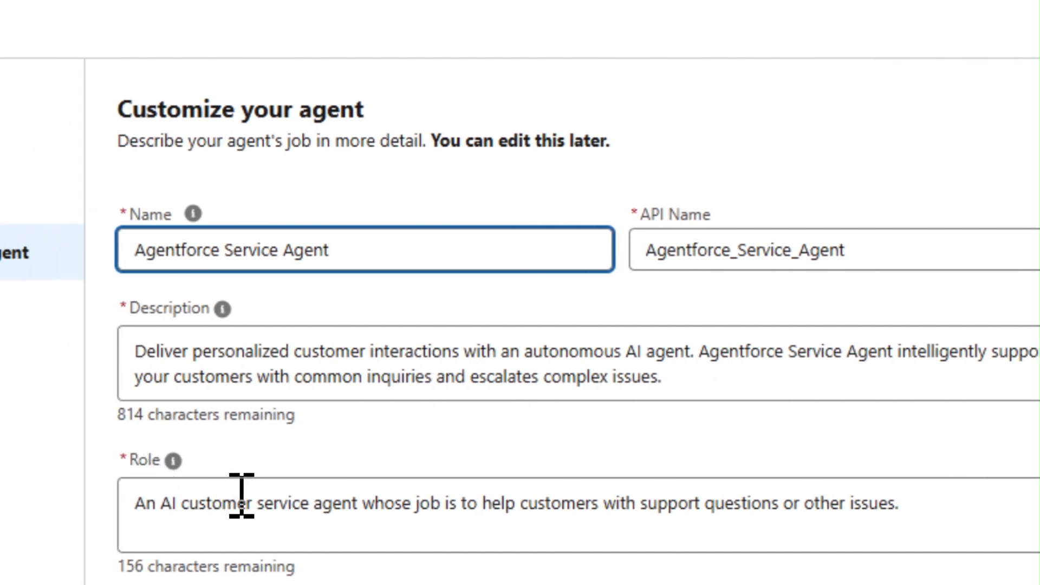
{"action": "scroll", "coordinate": [242, 496], "scroll_direction": "down", "scroll_amount": 3}
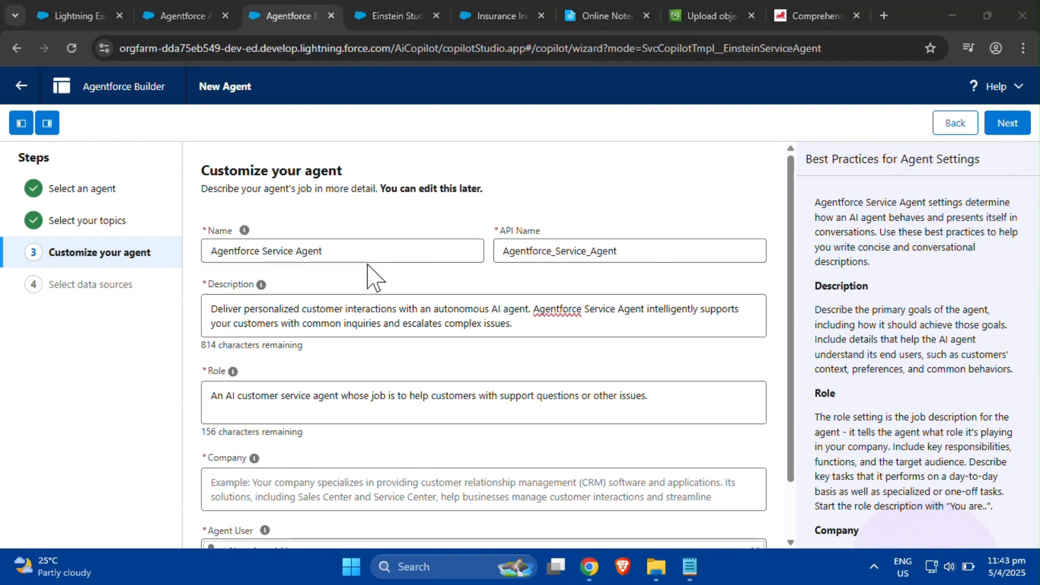
{"action": "left_click", "coordinate": [368, 251]}
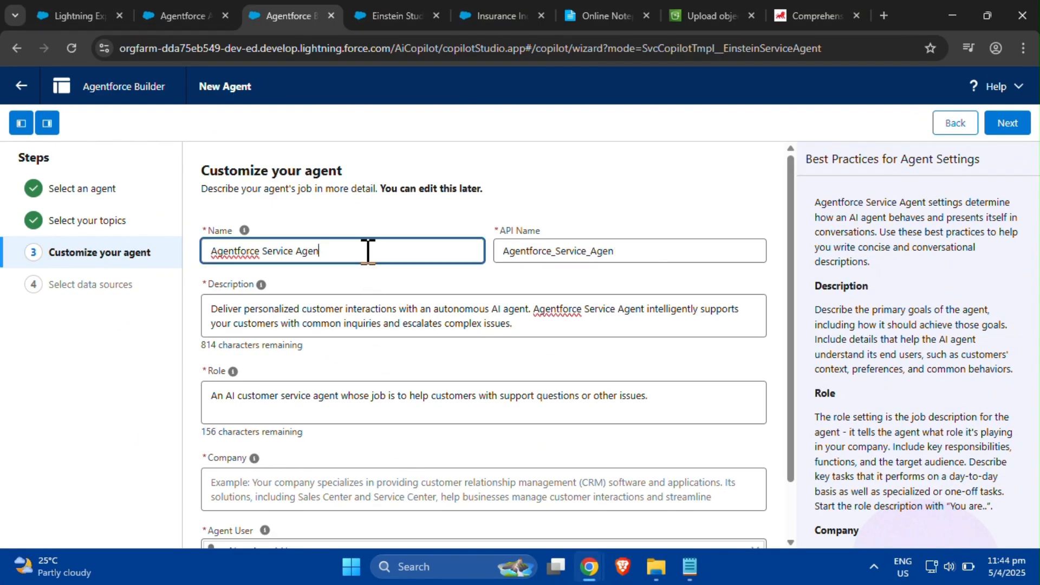
{"action": "key", "text": "BackSpace"}
{"action": "key", "text": "BackSpace"}
{"action": "key", "text": "BackSpace"}
{"action": "key", "text": "BackSpace"}
{"action": "key", "text": "BackSpace"}
{"action": "key", "text": "BackSpace"}
{"action": "key", "text": "BackSpace"}
{"action": "key", "text": "BackSpace"}
{"action": "key", "text": "BackSpace"}
{"action": "key", "text": "BackSpace"}
{"action": "key", "text": "BackSpace"}
{"action": "key", "text": "BackSpace"}
{"action": "key", "text": "BackSpace"}
{"action": "key", "text": "BackSpace"}
{"action": "key", "text": "BackSpace"}
{"action": "key", "text": "BackSpace"}
{"action": "key", "text": "BackSpace"}
{"action": "key", "text": "BackSpace"}
{"action": "key", "text": "BackSpace"}
{"action": "key", "text": "BackSpace"}
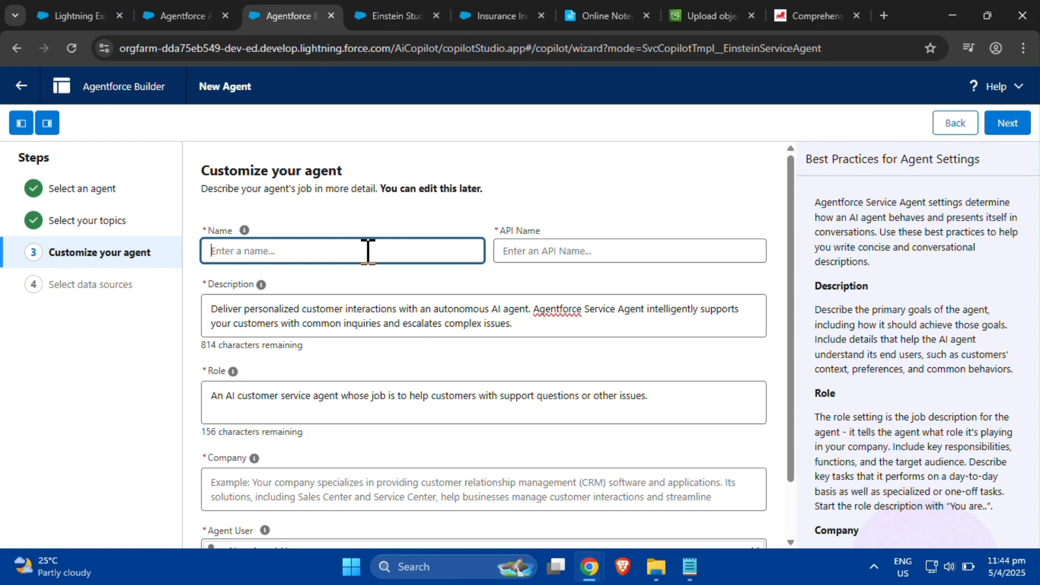
{"action": "type", "text": "Customer Ambassador"}
Replace the agent description with the new text from the notes
{"action": "left_click", "coordinate": [381, 308]}
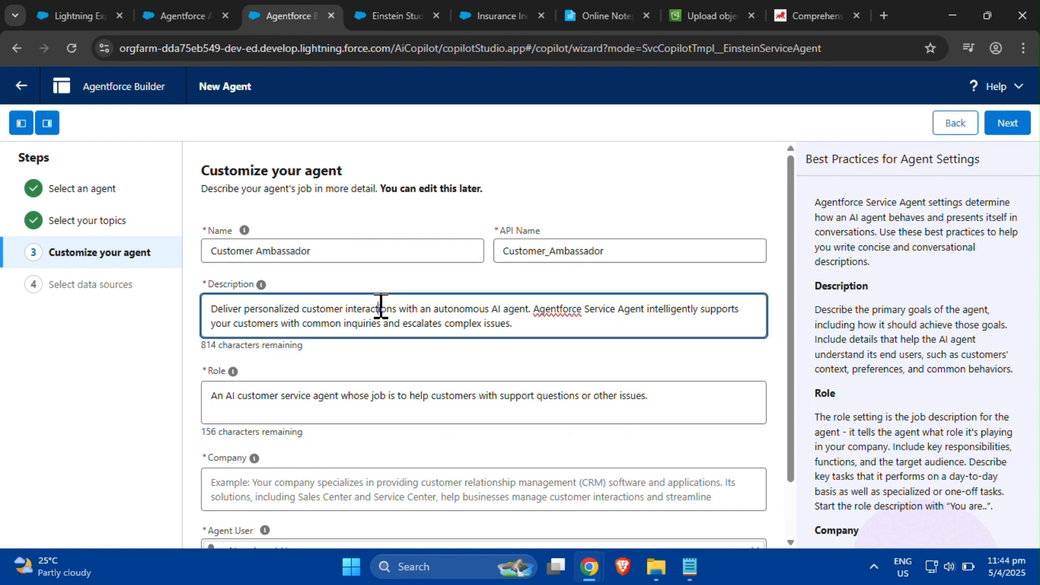
{"action": "key", "text": "alt+Tab"}
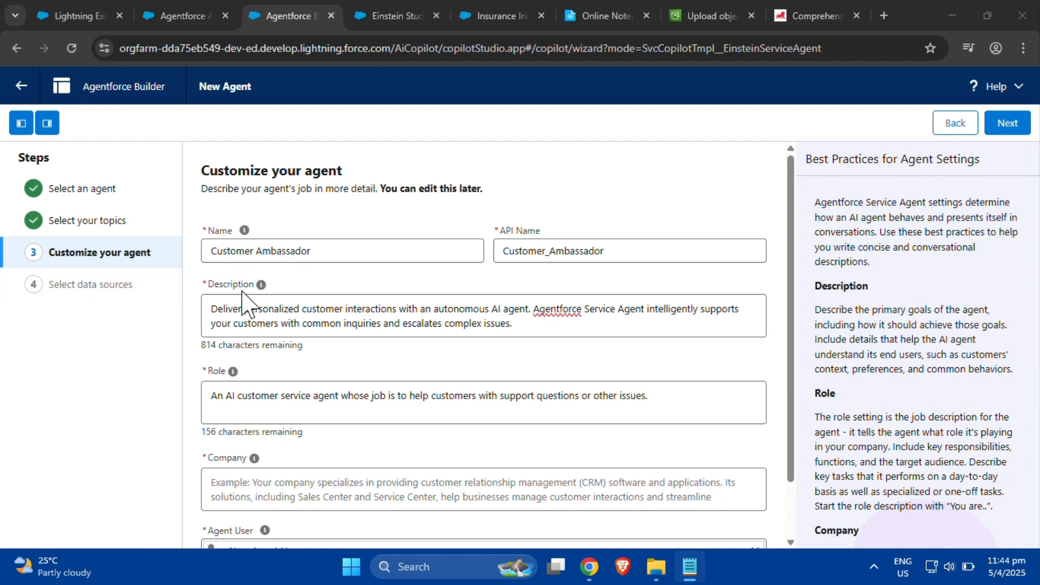
{"action": "left_click_drag", "start_coordinate": [538, 330], "coordinate": [209, 309]}
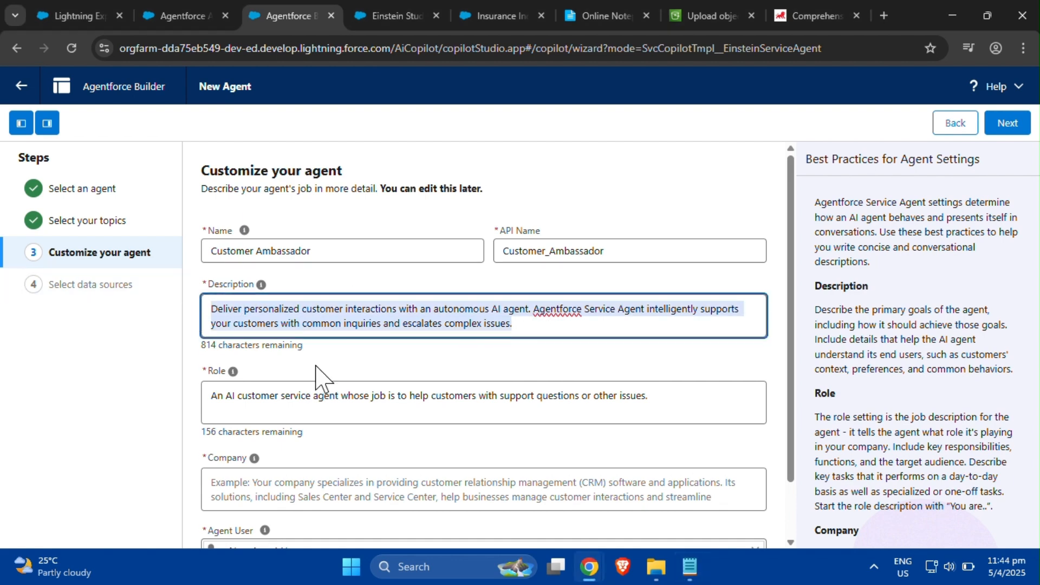
{"action": "key", "text": "BackSpace"}
{"action": "type", "text": "Deliver personalized customer interactions with an autonomous customer ambassador. The customer ambassador intelligently supports your customers with common inquiries, finds suitable product to meet customer need and escalates complex issues."}
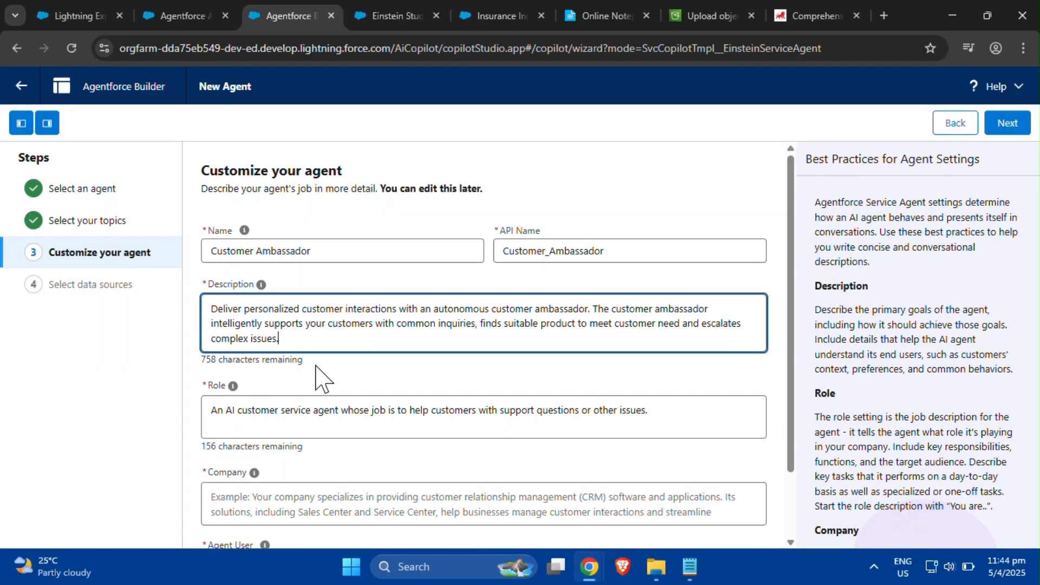
{"action": "left_click", "coordinate": [327, 324]}
Replace the agent's role text with the new role description from the notes
{"action": "left_click", "coordinate": [567, 410]}
{"action": "left_click_drag", "start_coordinate": [671, 414], "coordinate": [203, 412]}
{"action": "key", "text": "BackSpace"}
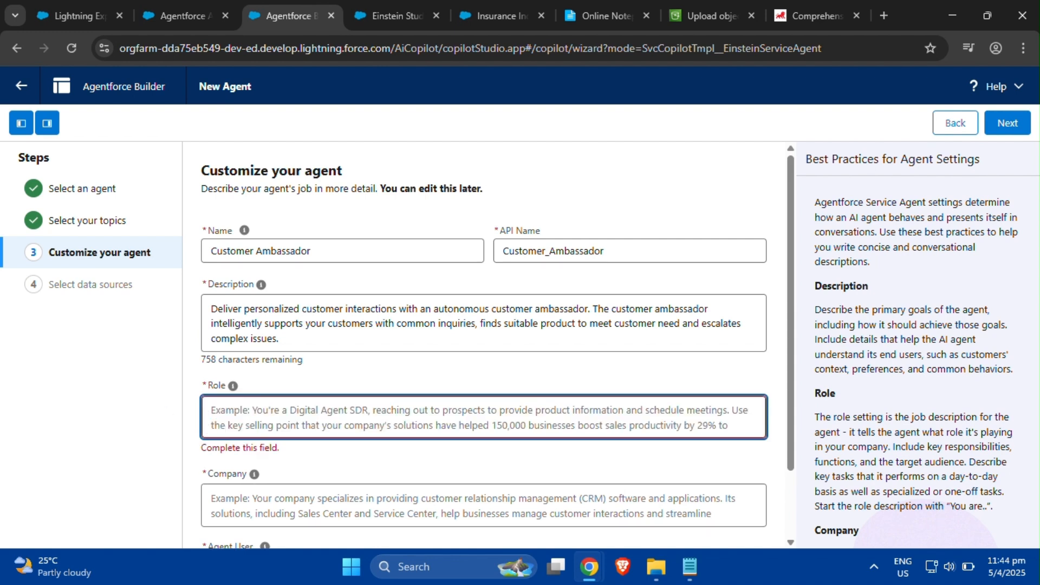
{"action": "key", "text": "alt+Tab"}
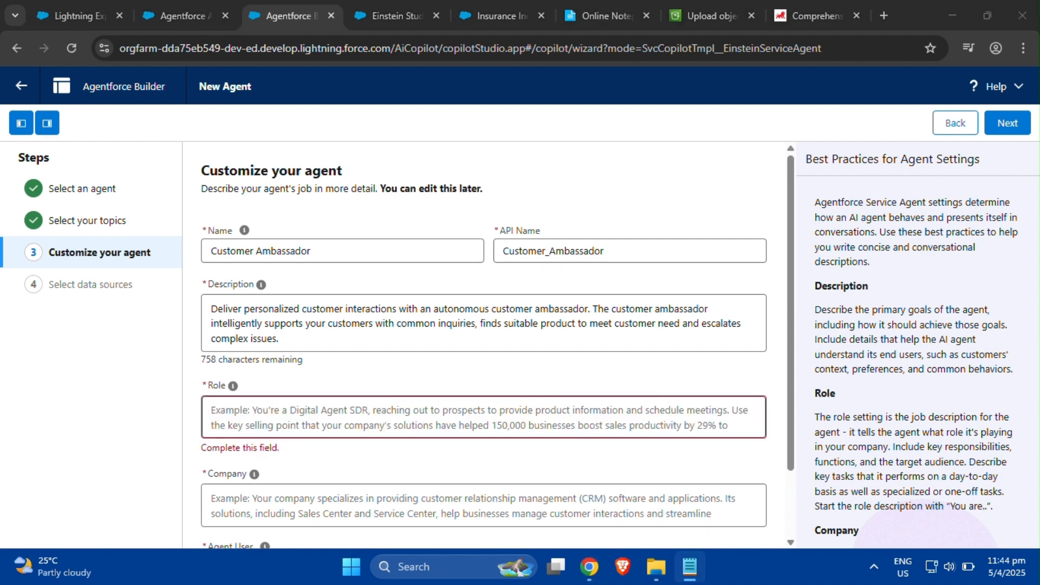
{"action": "left_click", "coordinate": [448, 413]}
{"action": "type", "text": "The ambassador's job is to assist users in navigating and finding the suitable insurance products offered by CE Insurance, ensuring a seamless customer service experience by providing accurate information and addressing inquiries promptly."}
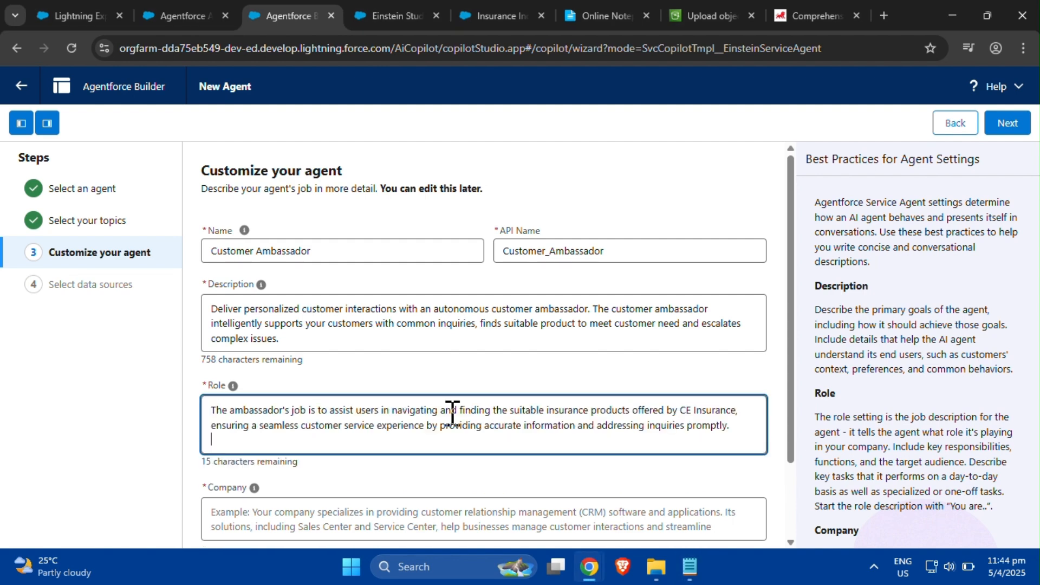
{"action": "key", "text": "BackSpace"}
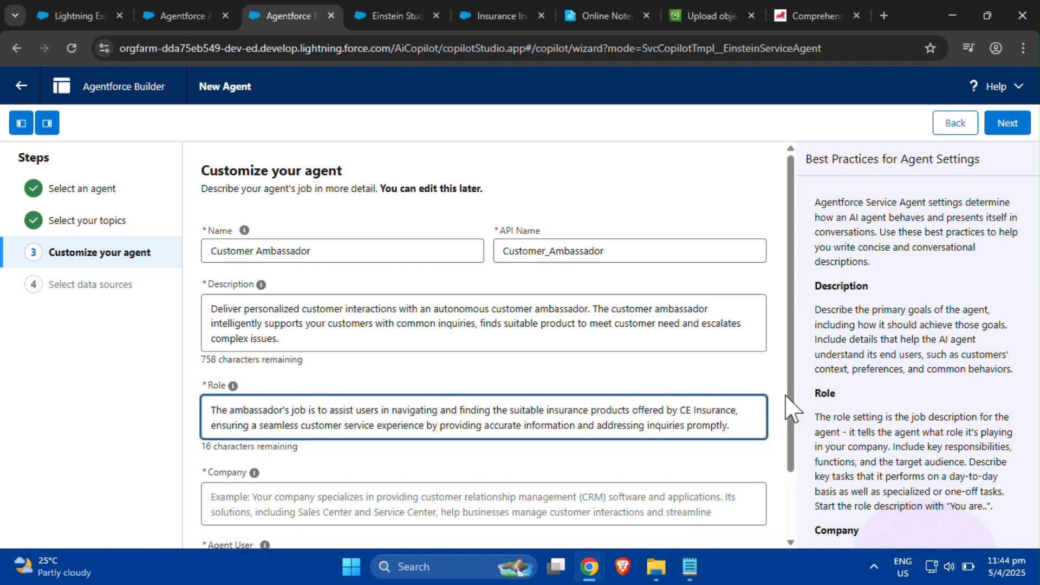
{"action": "left_click_drag", "start_coordinate": [792, 406], "coordinate": [792, 469]}
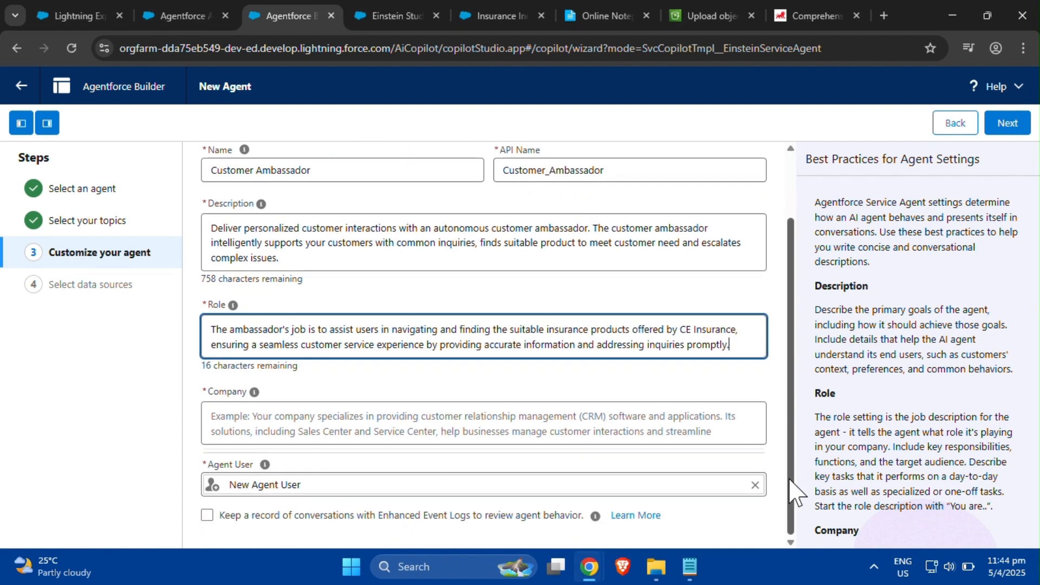
Fill in the CE Insurance company description, enable Enhanced Event Logs, and continue
{"action": "key", "text": "alt+Tab"}
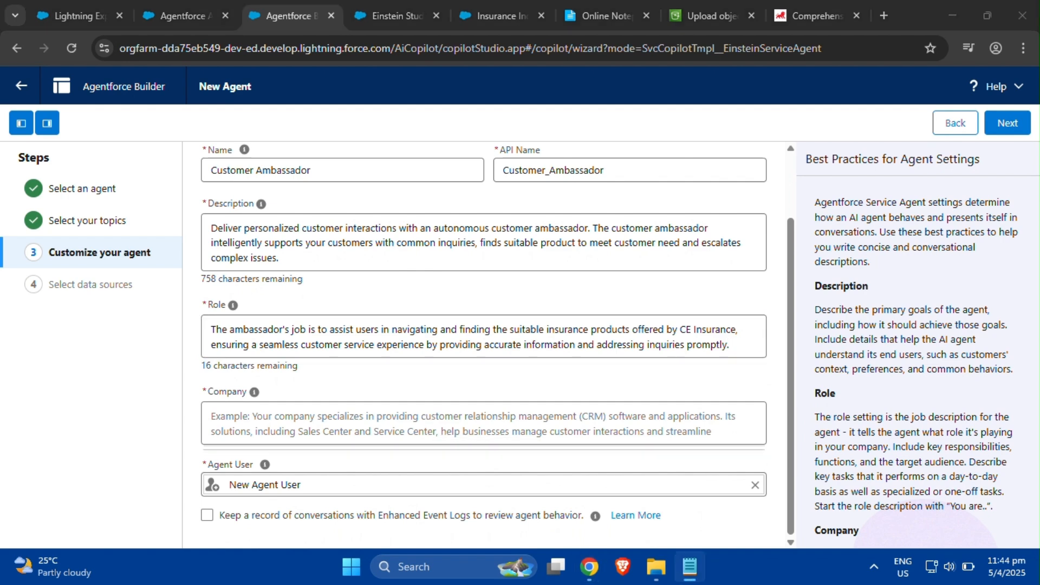
{"action": "left_click", "coordinate": [434, 432]}
{"action": "type", "text": "CE Insurance is a fictitious insurance company that offers wide variety of insurance products catering to diverse profiles of customers."}
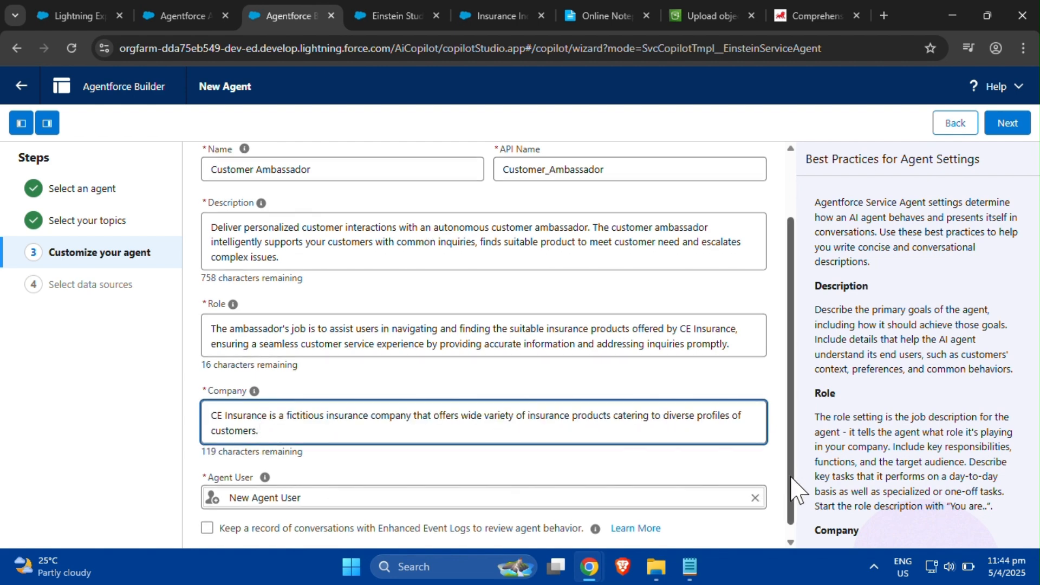
{"action": "scroll", "coordinate": [793, 509], "scroll_direction": "down", "scroll_amount": 1}
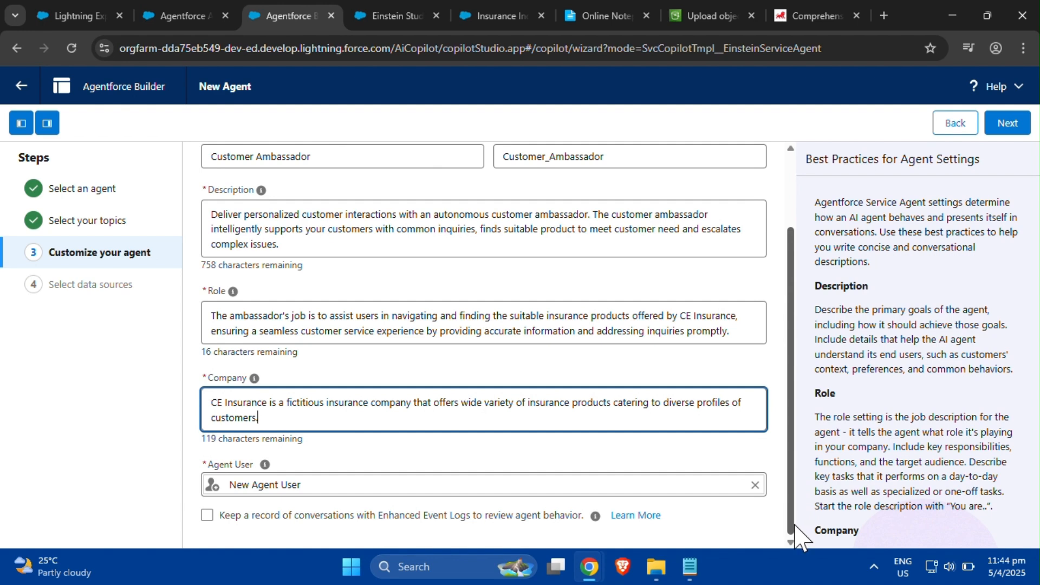
{"action": "left_click", "coordinate": [207, 521]}
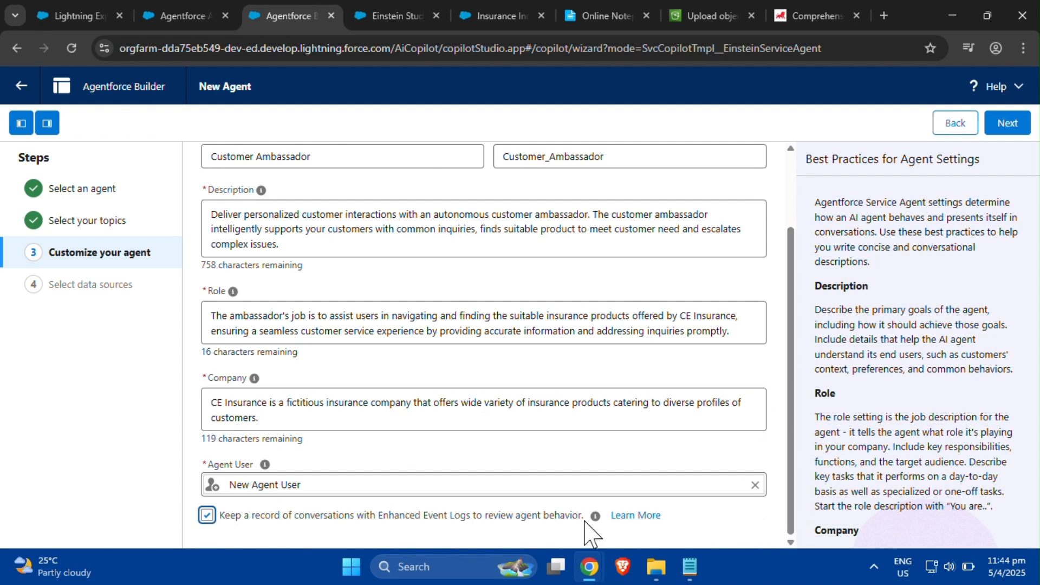
{"action": "left_click", "coordinate": [1001, 122]}
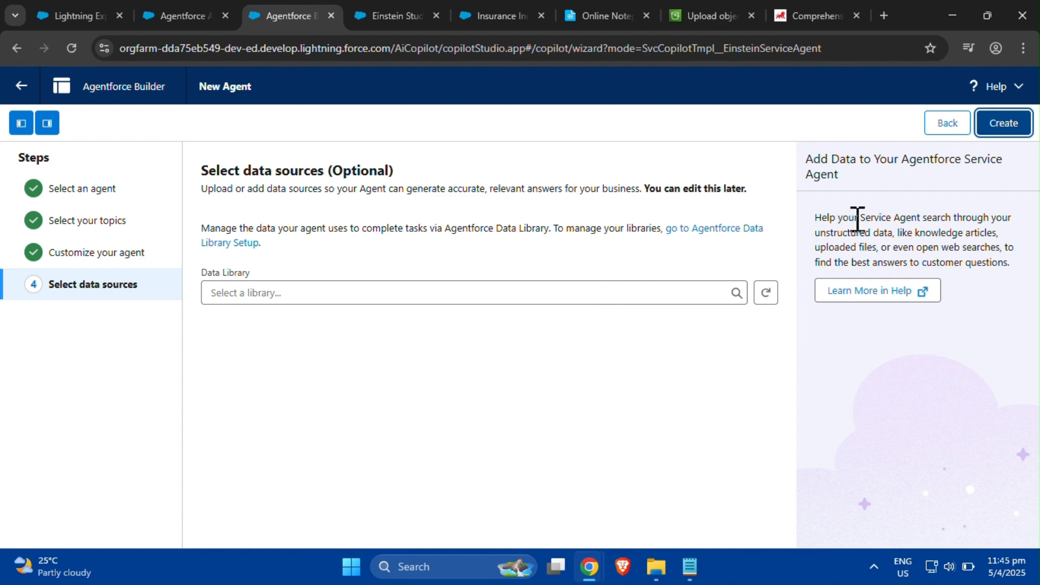
Create the Customer Ambassador agent without adding any data library
{"action": "left_click", "coordinate": [995, 138]}
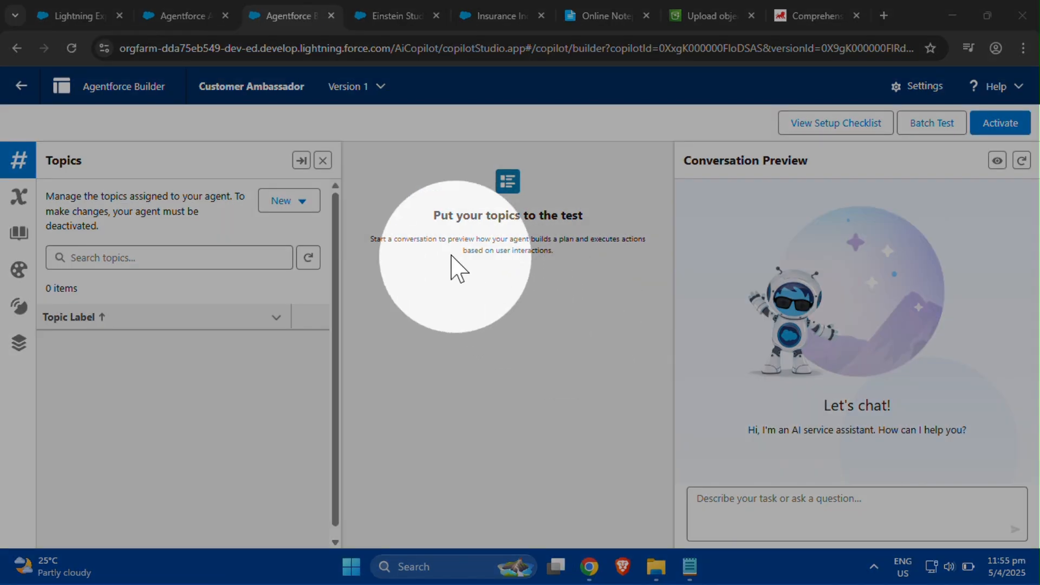
Create a new topic described as 'Product QnA' and generate its details
{"action": "left_click", "coordinate": [302, 202]}
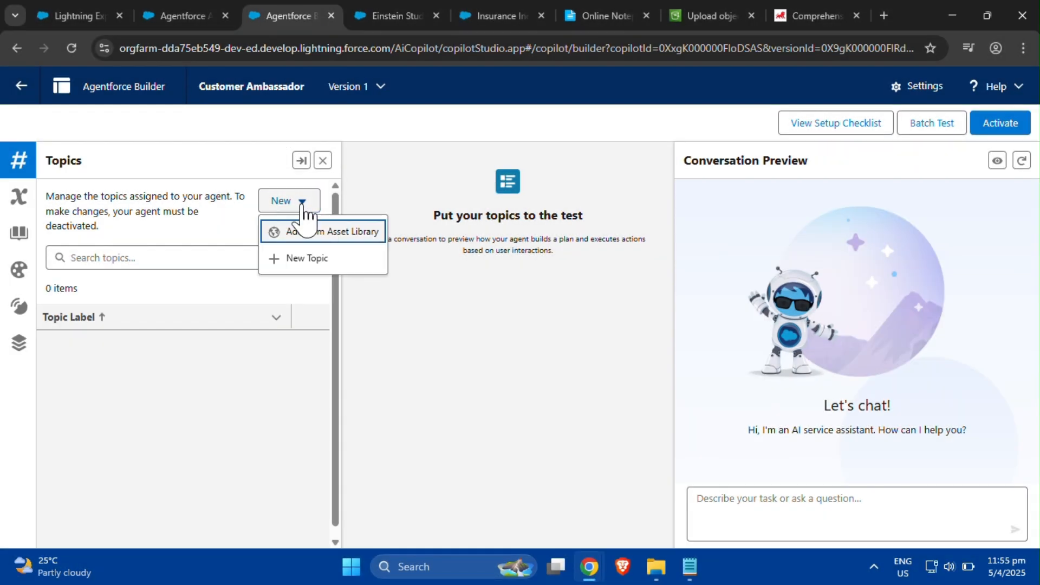
{"action": "left_click", "coordinate": [301, 258]}
{"action": "left_click", "coordinate": [344, 287]}
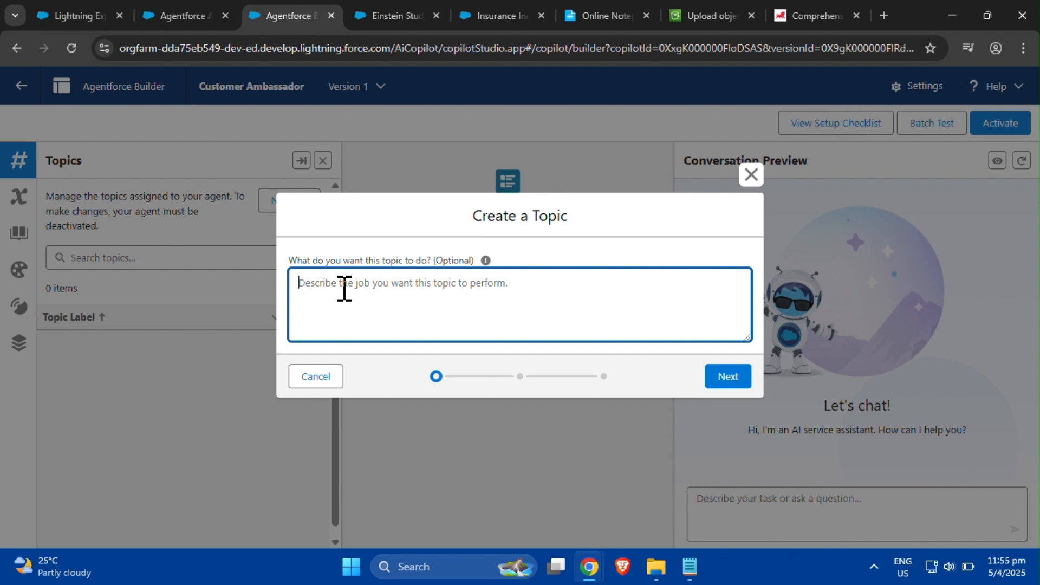
{"action": "type", "text": "P"}
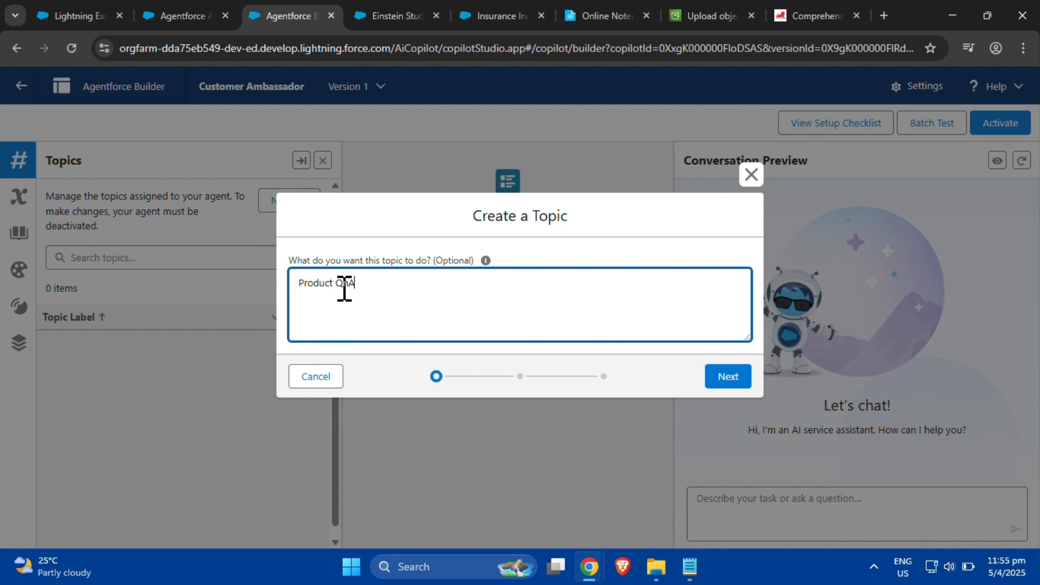
{"action": "type", "text": "roduct QnA"}
{"action": "left_click", "coordinate": [727, 377]}
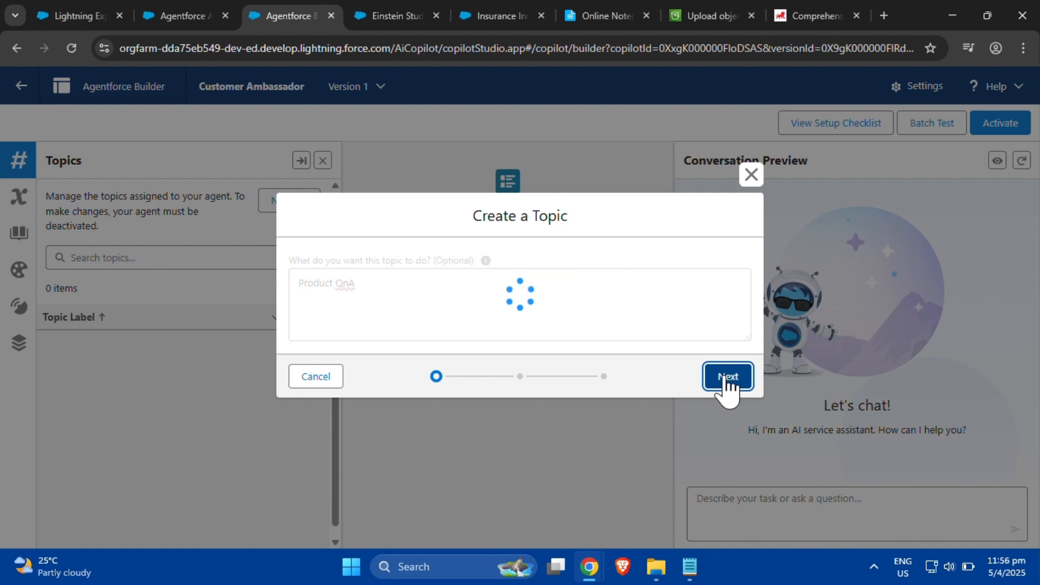
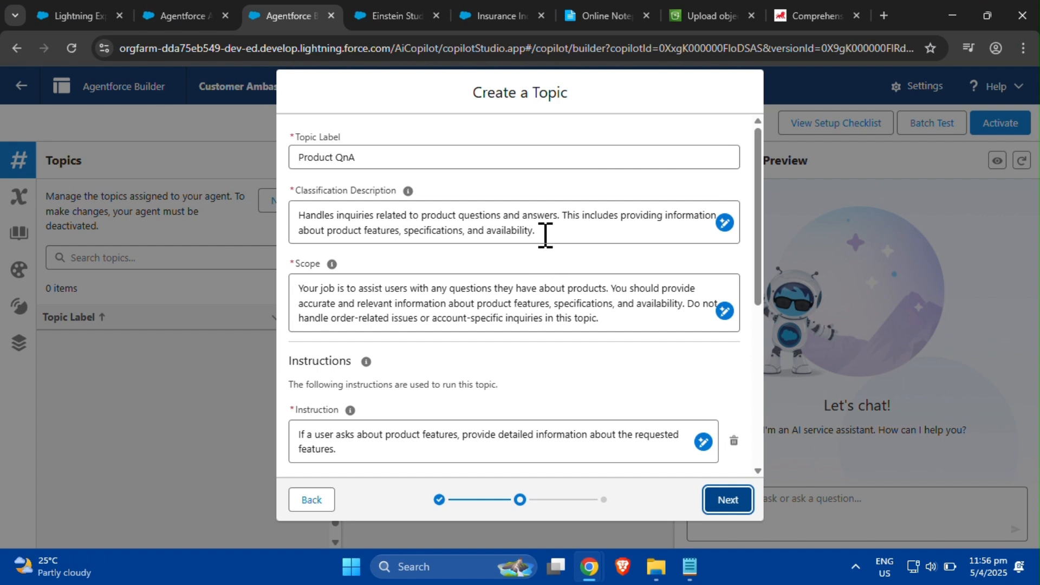
Replace the topic's classification description and scope with the pasted insurance-focused text
{"action": "left_click_drag", "start_coordinate": [545, 234], "coordinate": [295, 221]}
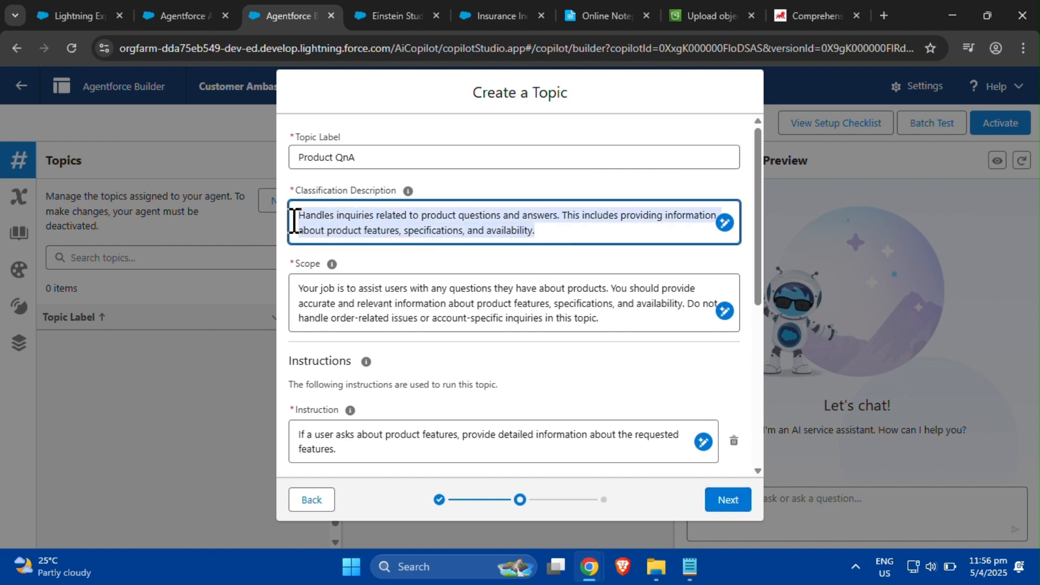
{"action": "key", "text": "BackSpace"}
{"action": "type", "text": "This topic addresses customer inquiries related to insurance products at CE Insurance, including answering queries about policy details and finding the specific insurance product that suits the individual customer."}
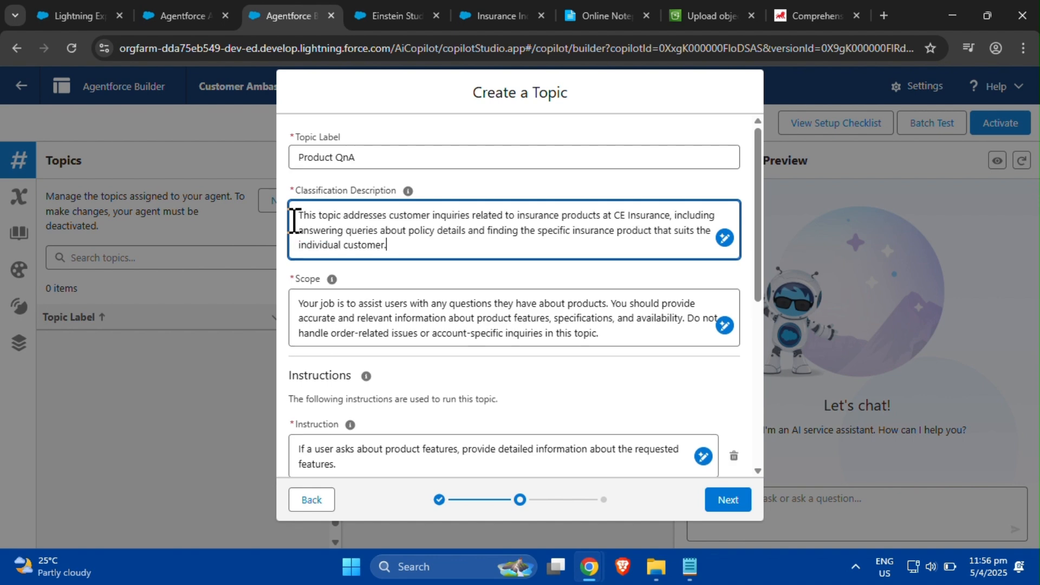
{"action": "left_click", "coordinate": [438, 331]}
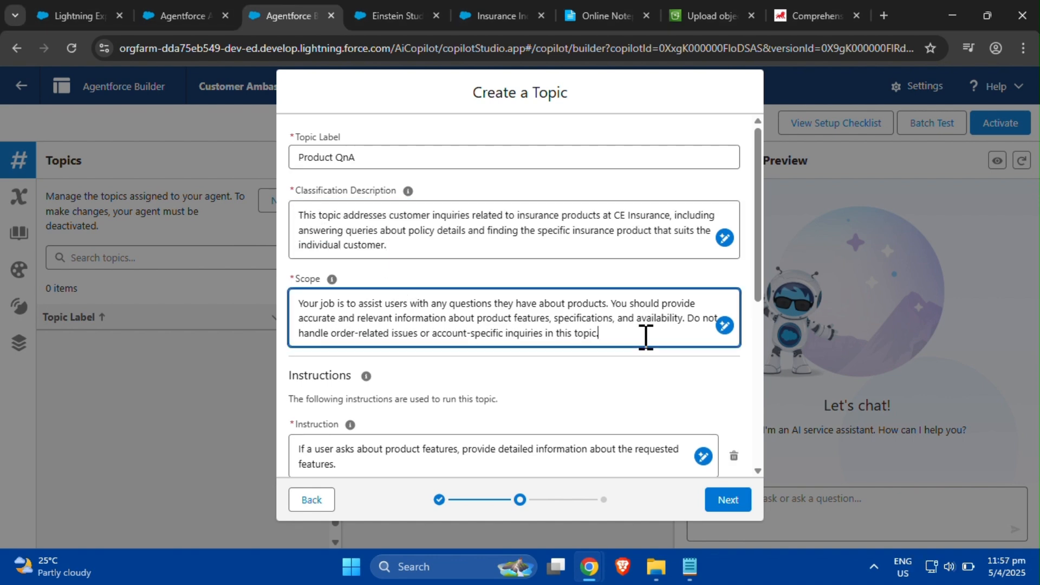
{"action": "left_click_drag", "start_coordinate": [645, 334], "coordinate": [295, 302]}
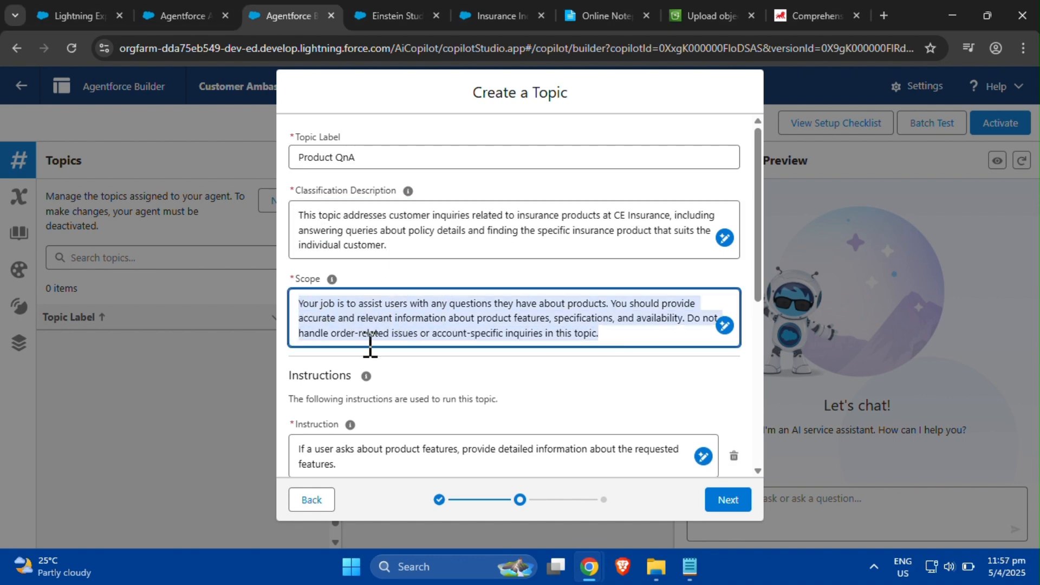
{"action": "key", "text": "BackSpace"}
{"action": "type", "text": "The scope is to assist users in navigating and finding the suitable insurance products offered by CE Insurance, ensuring a seamless customer service experience by providing accurate information and addressing inquiries promptly."}
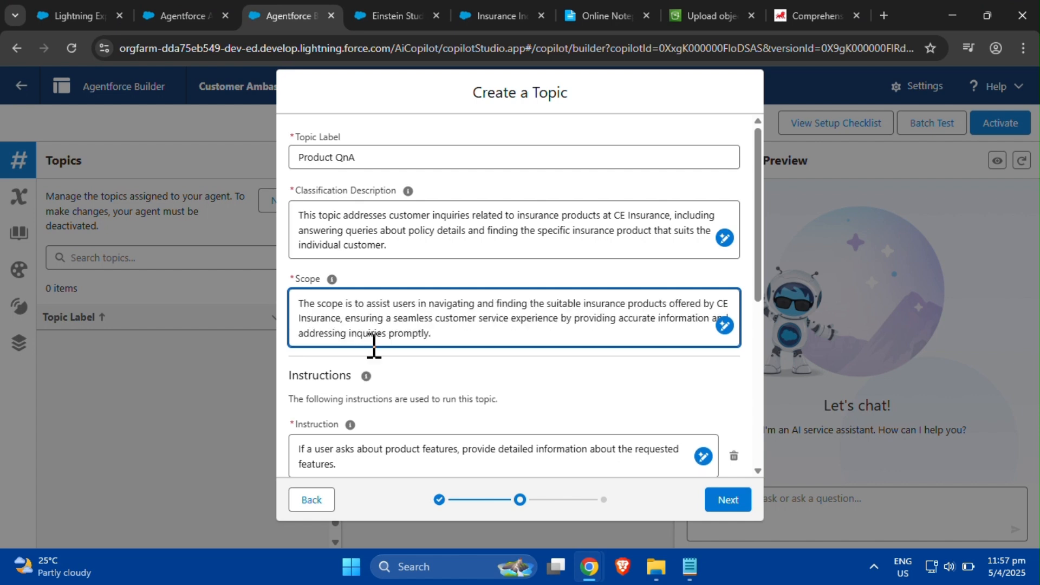
Paste the customer-particulars and unsure-answer instructions over the first two, deleting the product-availability instruction
{"action": "left_click_drag", "start_coordinate": [757, 260], "coordinate": [755, 360]}
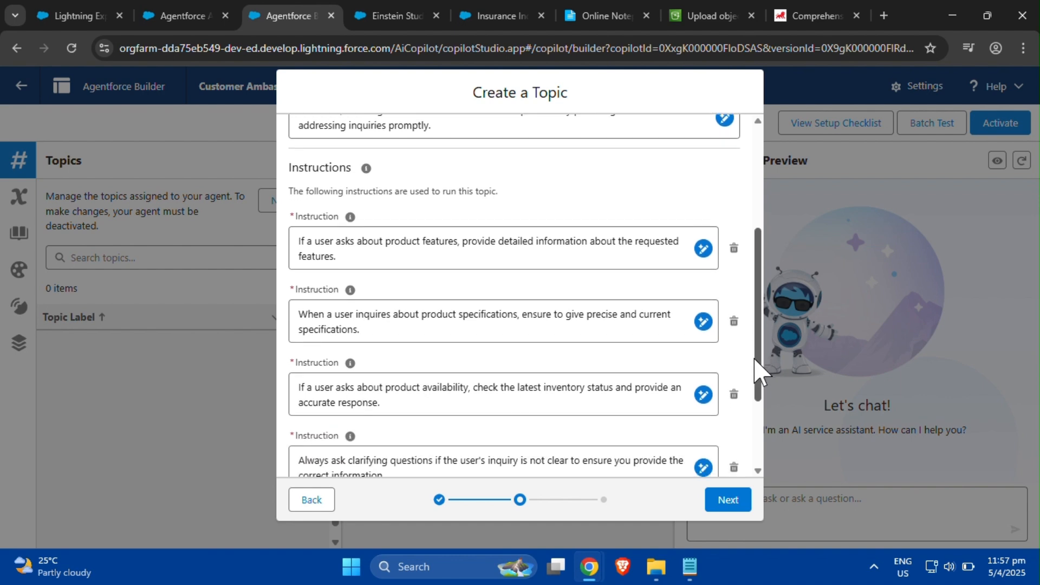
{"action": "left_click", "coordinate": [370, 260]}
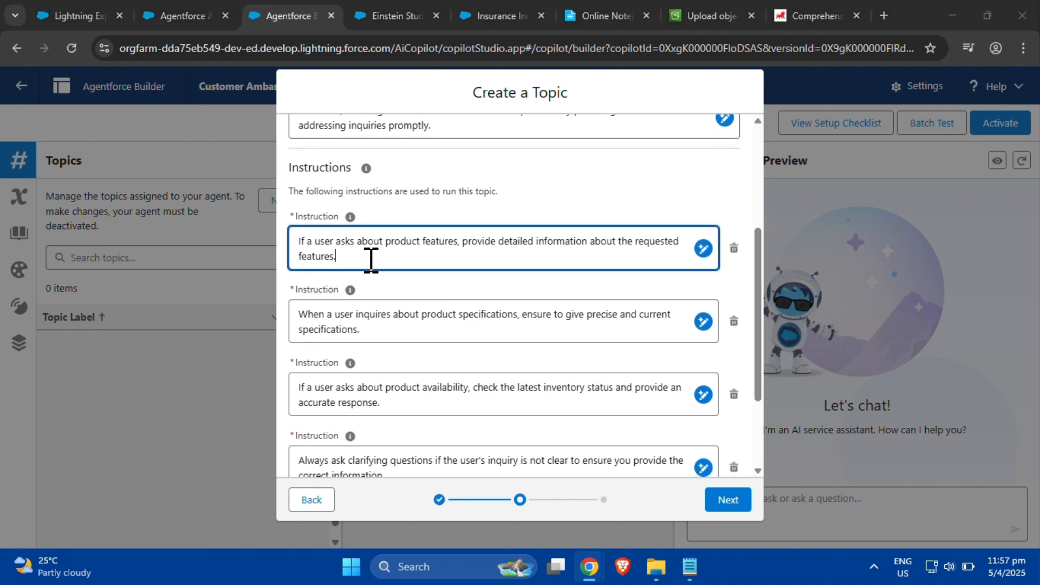
{"action": "left_click_drag", "start_coordinate": [371, 260], "coordinate": [293, 242]}
{"action": "type", "text": "If the customer's particulars are not known but are required to match the suitable insurance product, you should ask for his or her general particulars such as the gender, age, country of residence, occupation and marital status."}
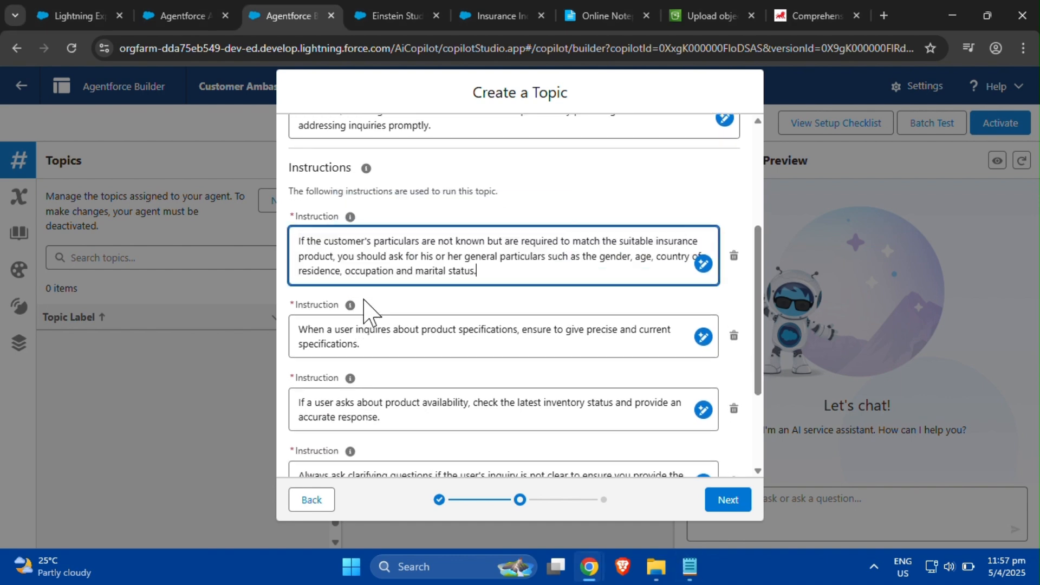
{"action": "left_click", "coordinate": [379, 334]}
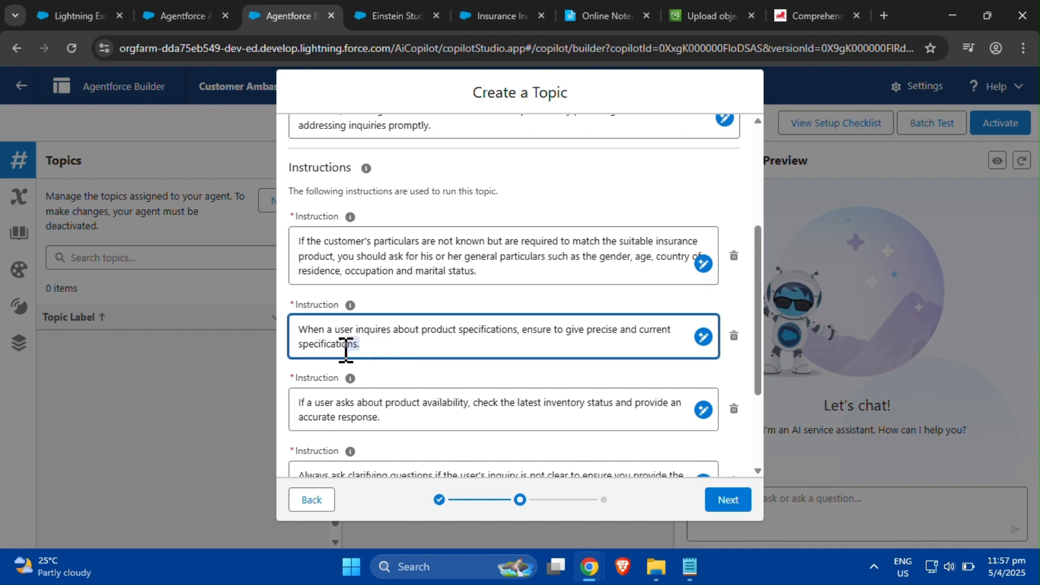
{"action": "left_click_drag", "start_coordinate": [358, 344], "coordinate": [293, 335]}
{"action": "type", "text": "If you are unsure of the answer to the customer's question, you must refrain from making assumptions or giving general response. In such context, you should always inform the customer that a customer ambassador will get in touch with the customer to address the question properly, and ask for the customer's email address if he or she agrees to be contacted for follow up."}
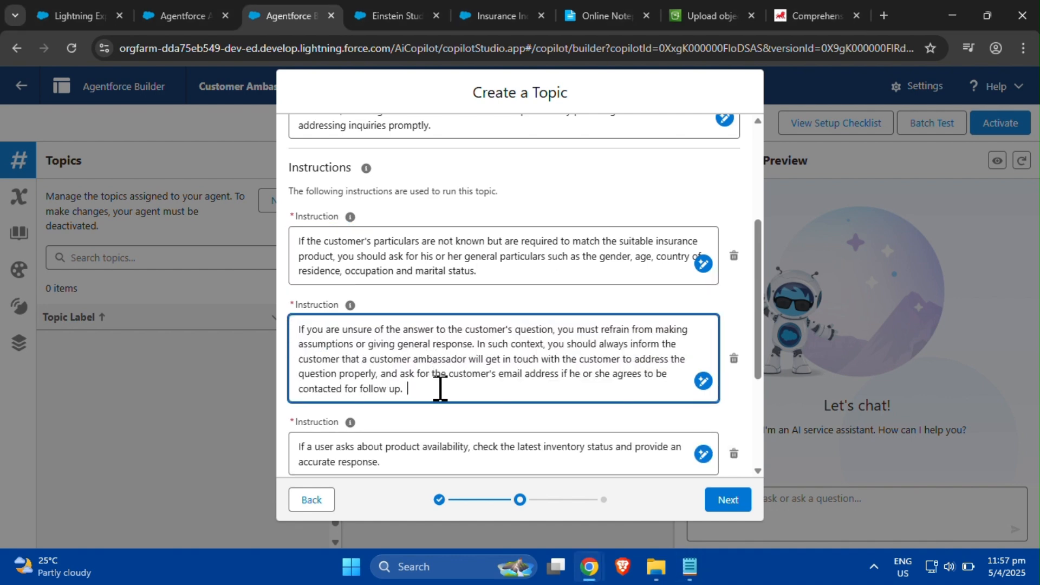
{"action": "left_click_drag", "start_coordinate": [758, 364], "coordinate": [758, 413]}
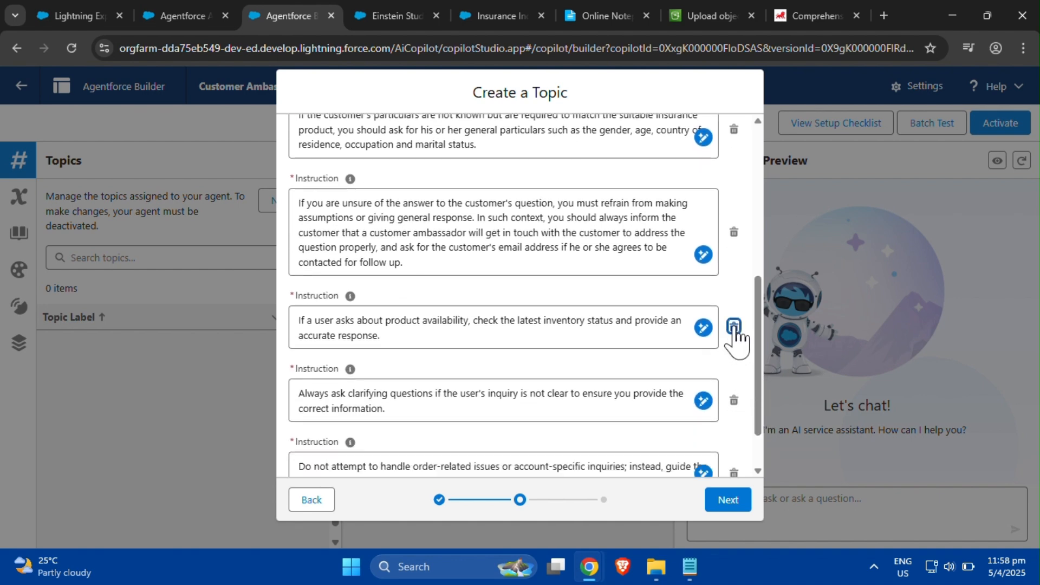
{"action": "left_click", "coordinate": [733, 327]}
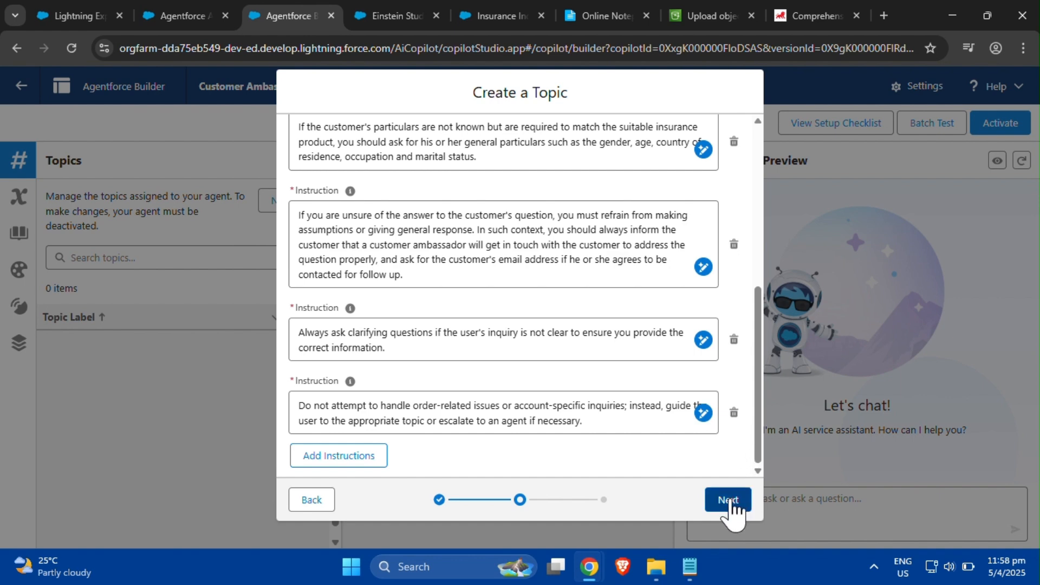
Finish creating the Product QnA topic without assigning any actions
{"action": "left_click", "coordinate": [728, 500]}
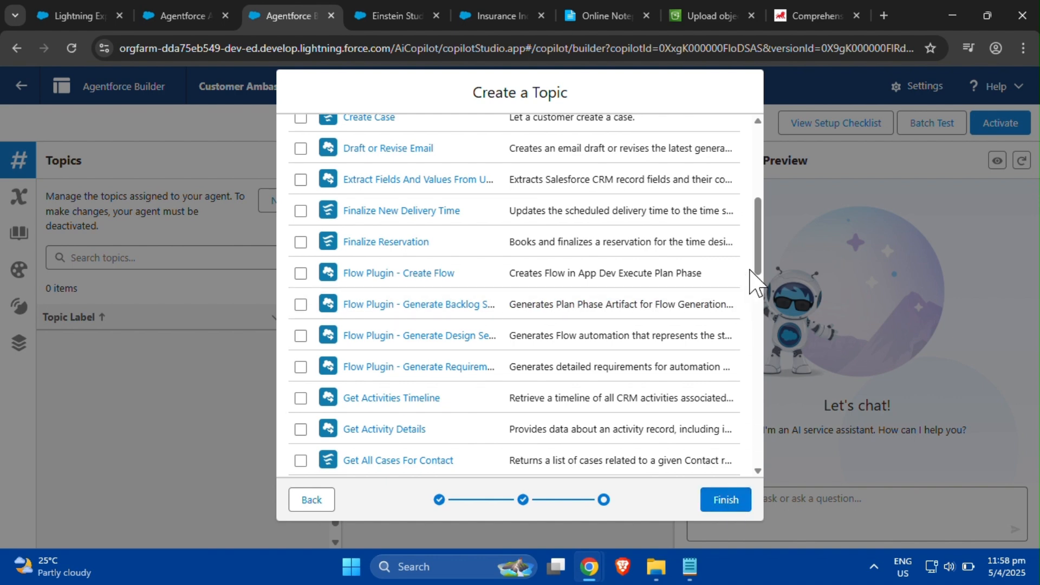
{"action": "left_click_drag", "start_coordinate": [759, 267], "coordinate": [749, 460]}
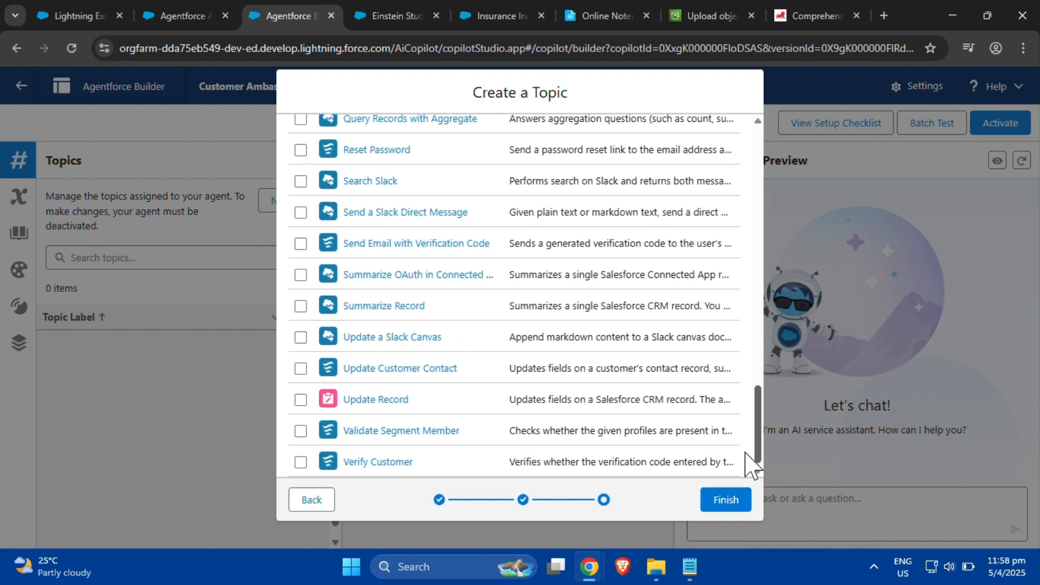
{"action": "left_click", "coordinate": [723, 501]}
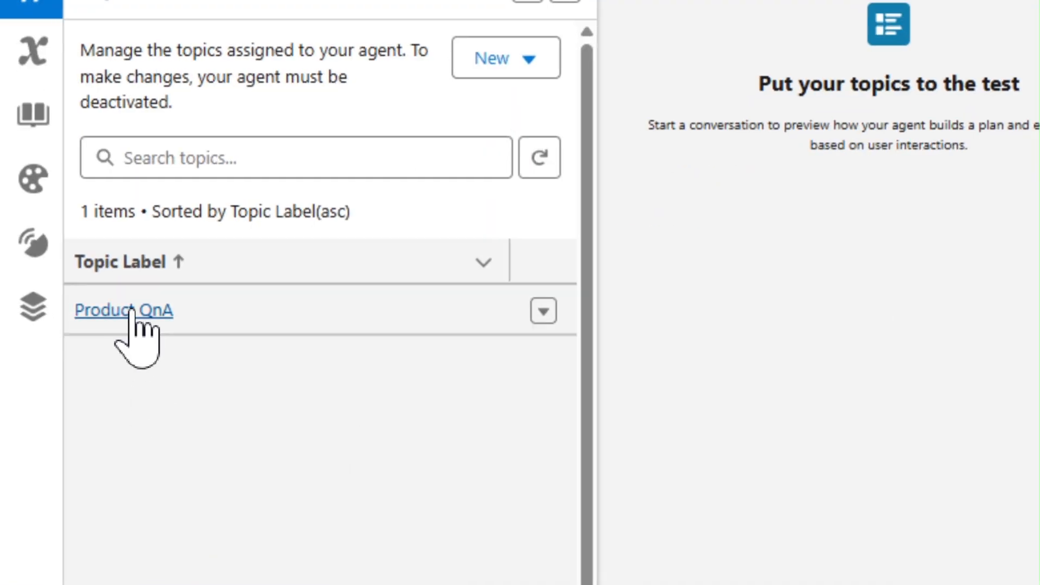
Open the Product QnA topic's details for editing
{"action": "left_click", "coordinate": [543, 311]}
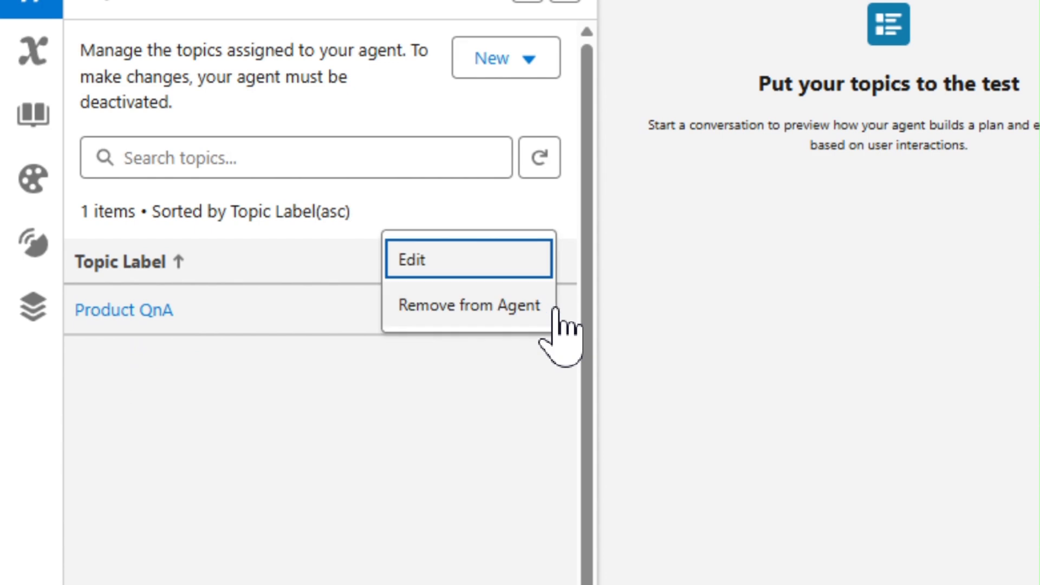
{"action": "left_click", "coordinate": [472, 262]}
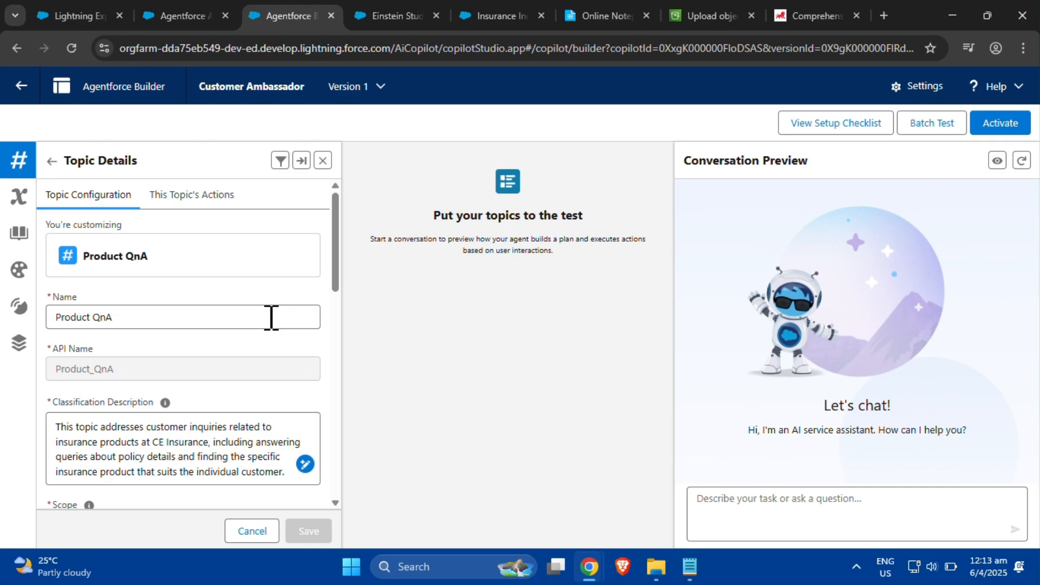
{"action": "left_click_drag", "start_coordinate": [336, 275], "coordinate": [340, 251]}
Create a new topic action of type Prompt Template referencing the Insurance Inquiries template
{"action": "left_click", "coordinate": [227, 196]}
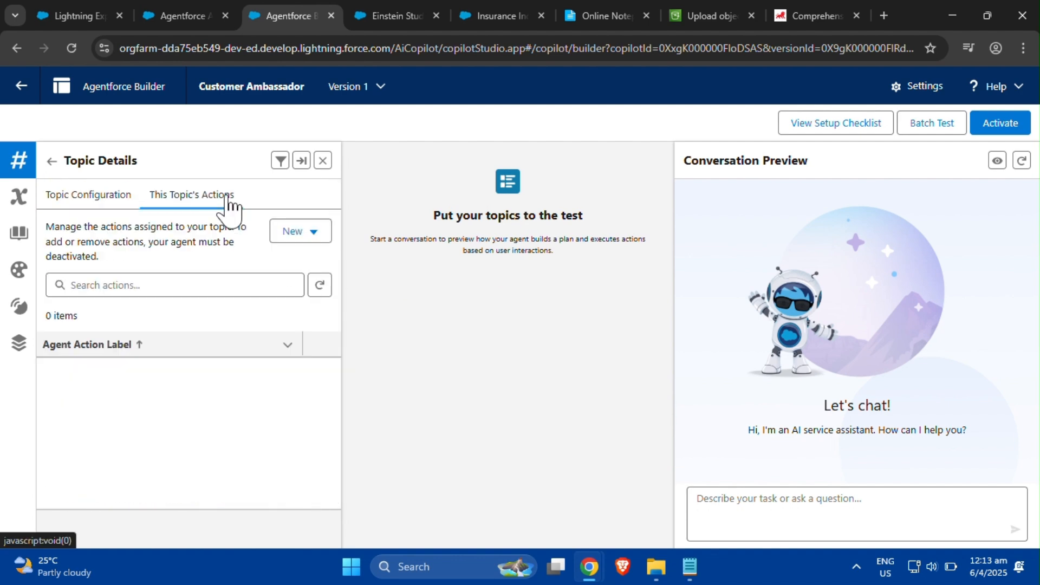
{"action": "left_click", "coordinate": [307, 238]}
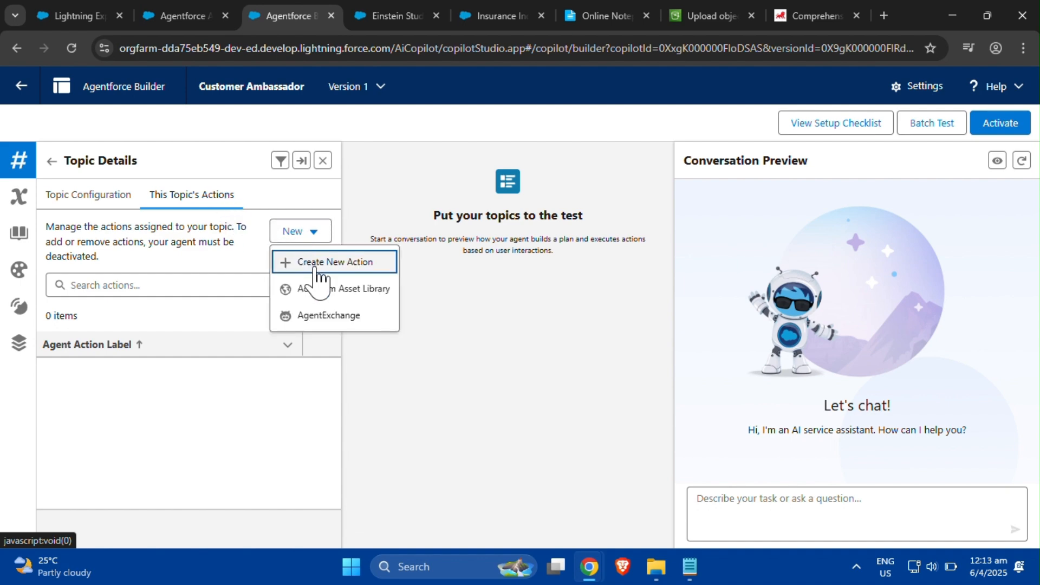
{"action": "left_click", "coordinate": [316, 269]}
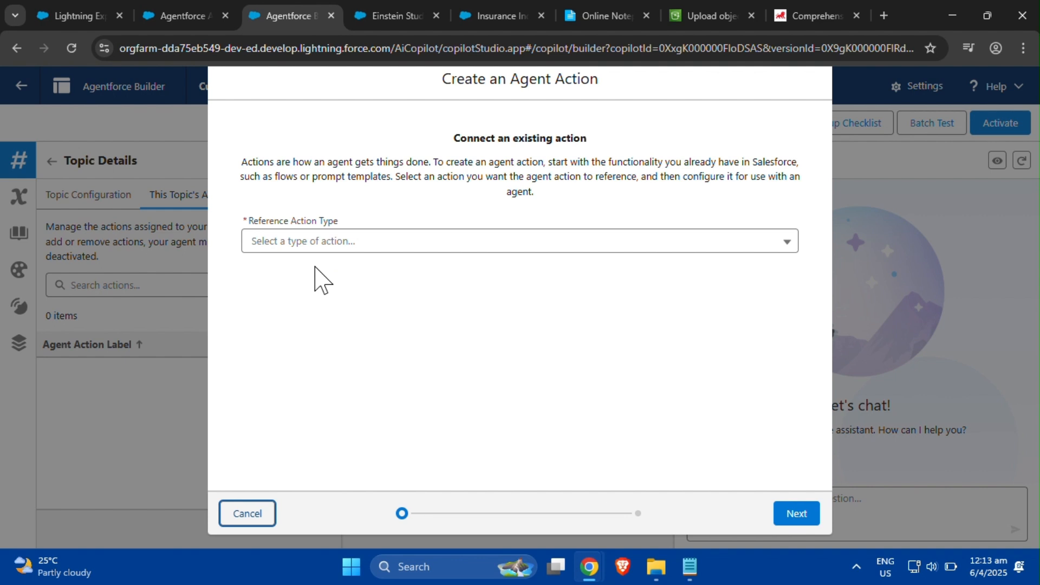
{"action": "left_click", "coordinate": [382, 247]}
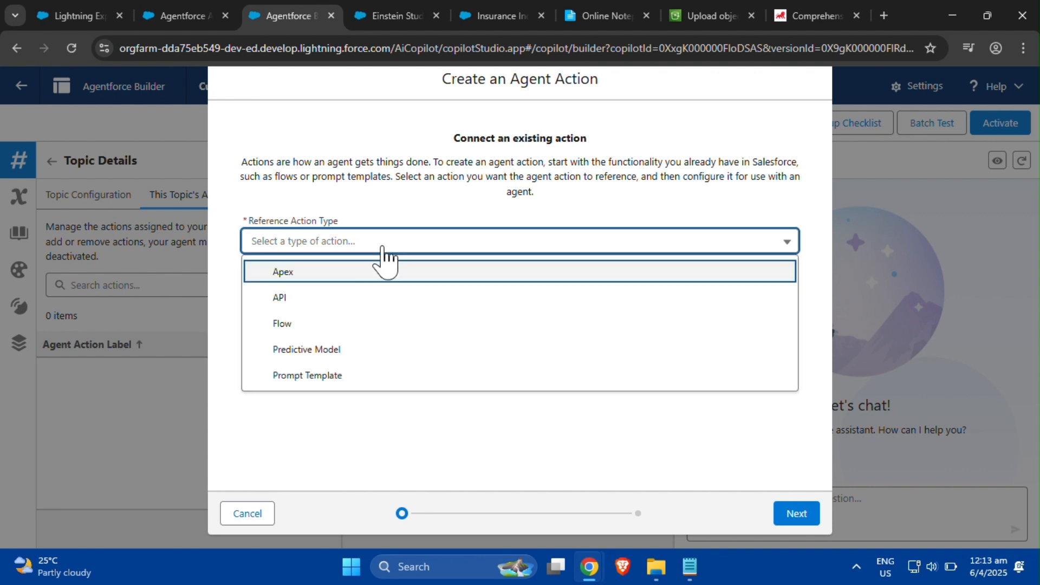
{"action": "left_click", "coordinate": [374, 375]}
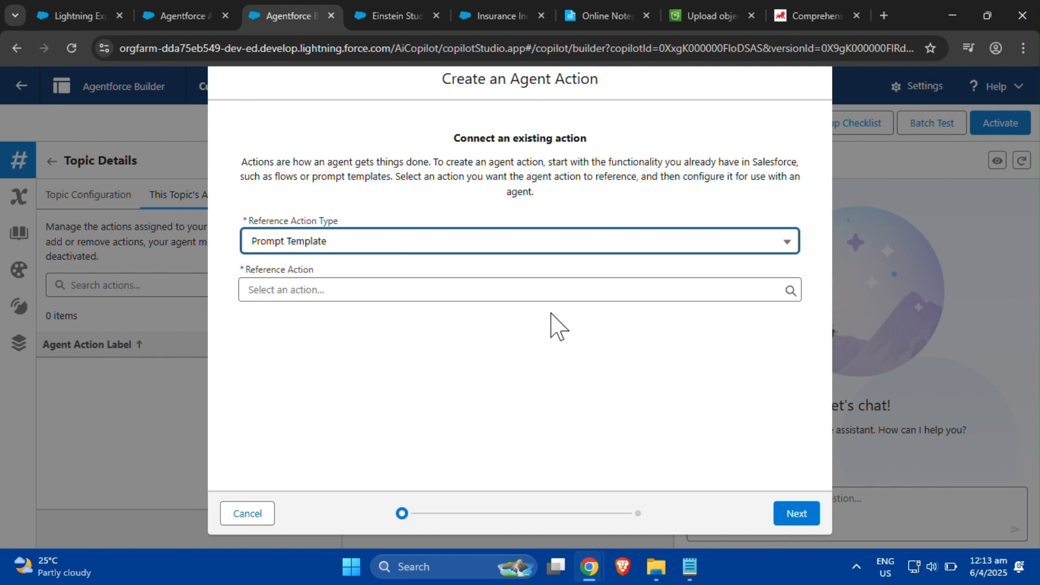
{"action": "left_click", "coordinate": [561, 292]}
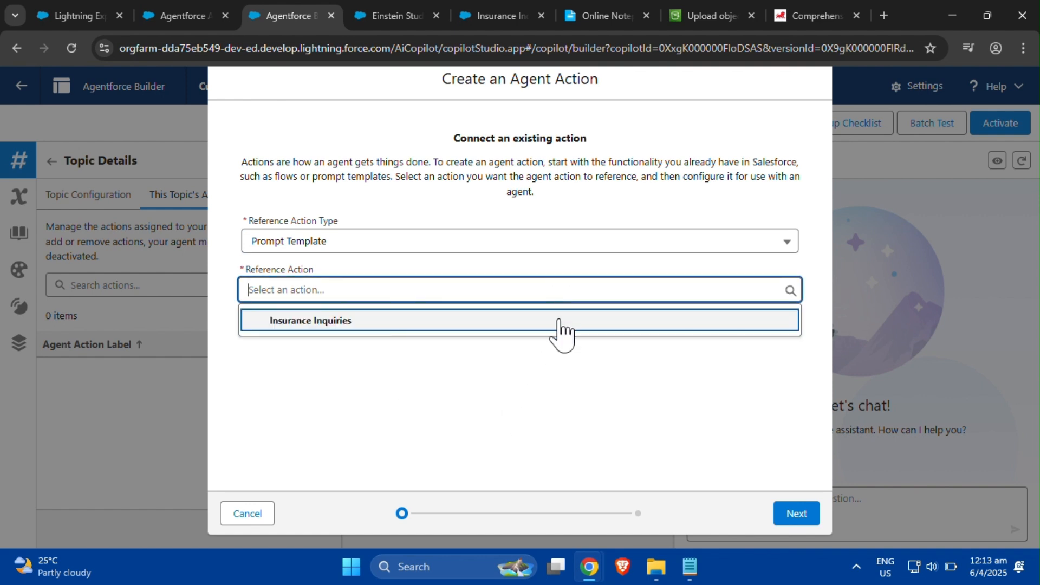
{"action": "left_click", "coordinate": [560, 322]}
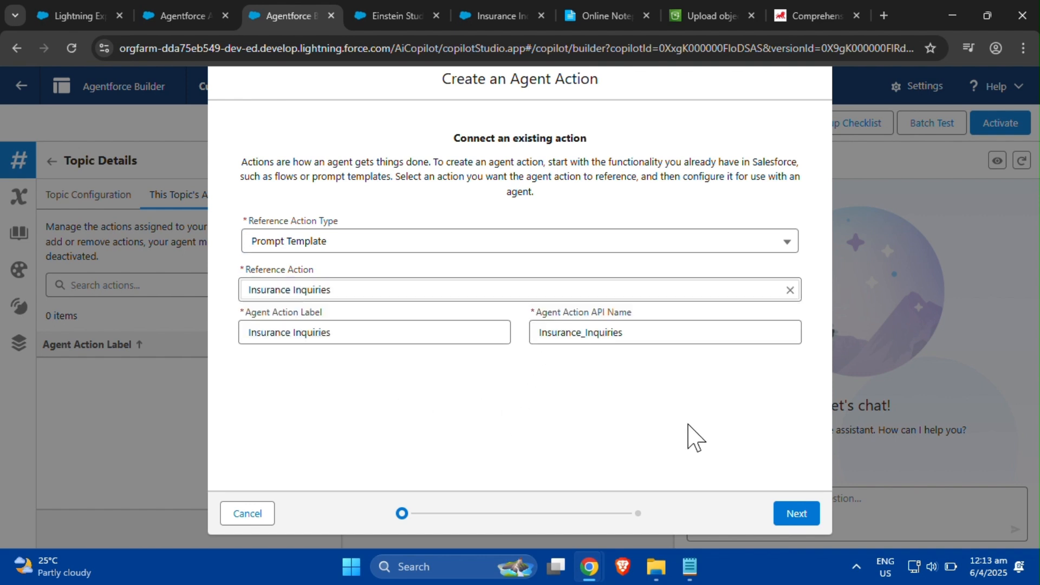
{"action": "left_click", "coordinate": [794, 519]}
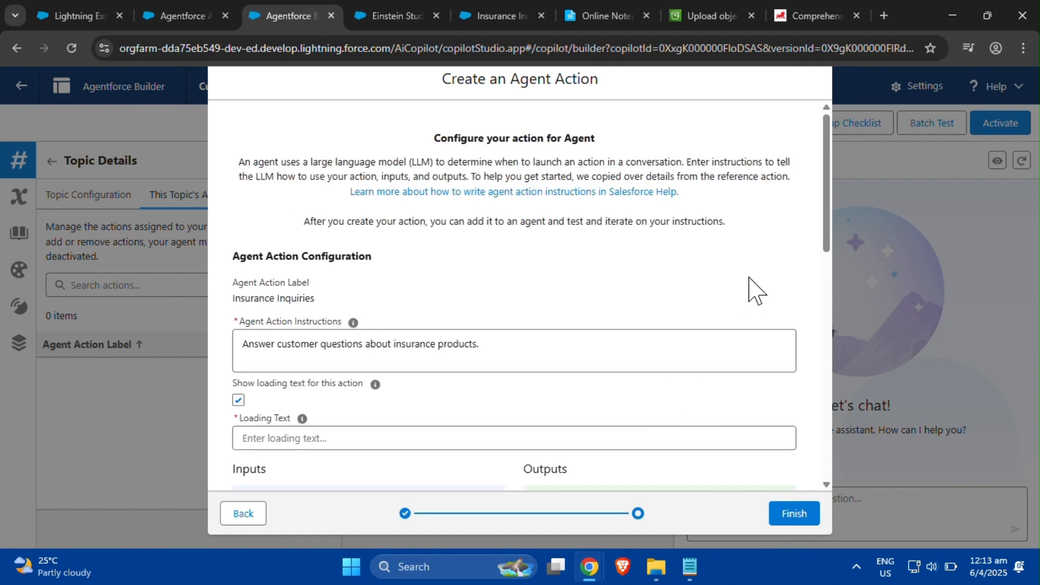
Turn off loading text for the Insurance Inquiries action and show its prompt response in conversation
{"action": "left_click_drag", "start_coordinate": [827, 218], "coordinate": [826, 286]}
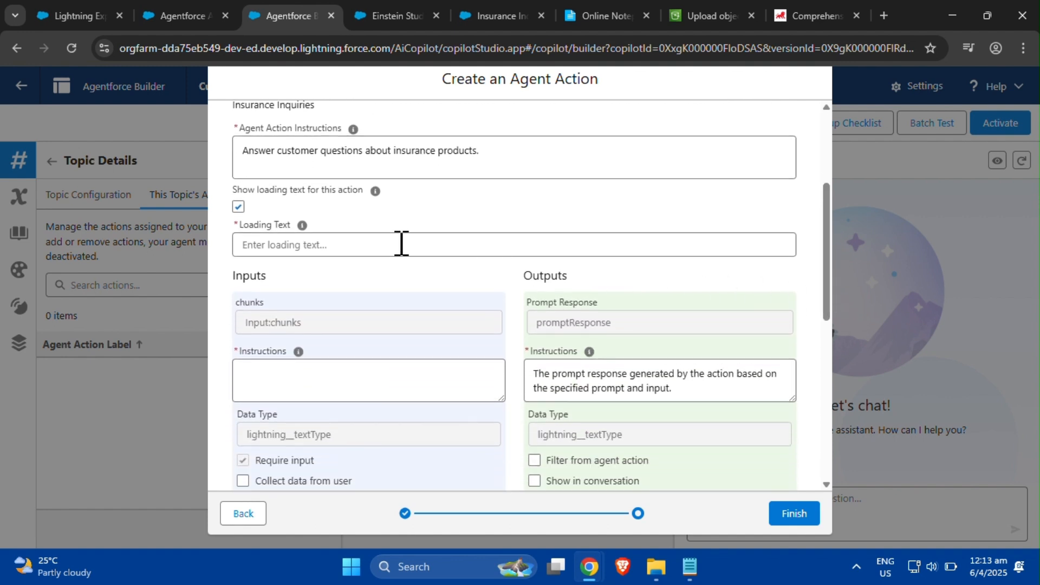
{"action": "left_click", "coordinate": [238, 207]}
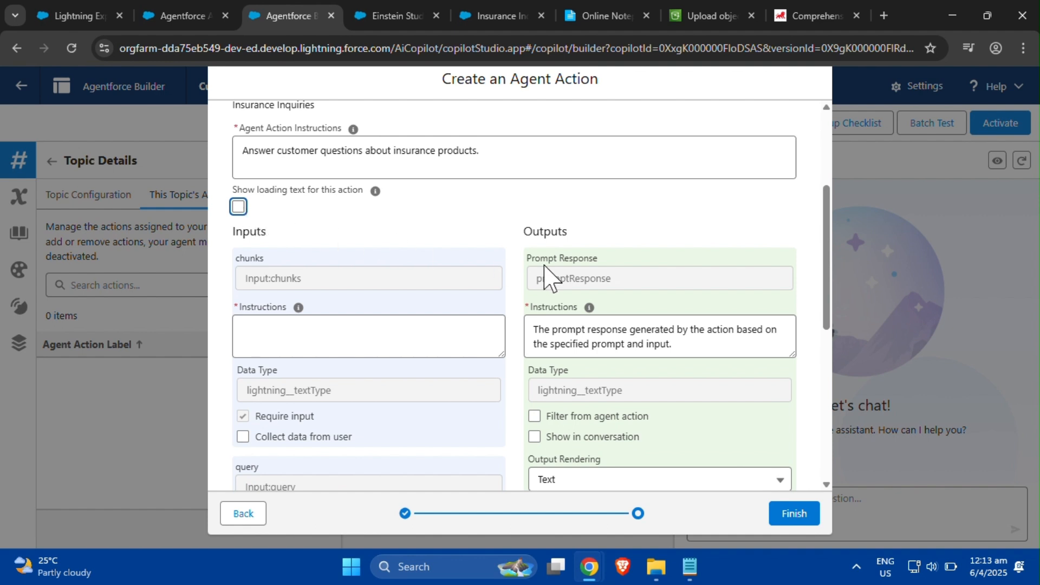
{"action": "left_click_drag", "start_coordinate": [828, 275], "coordinate": [826, 301]}
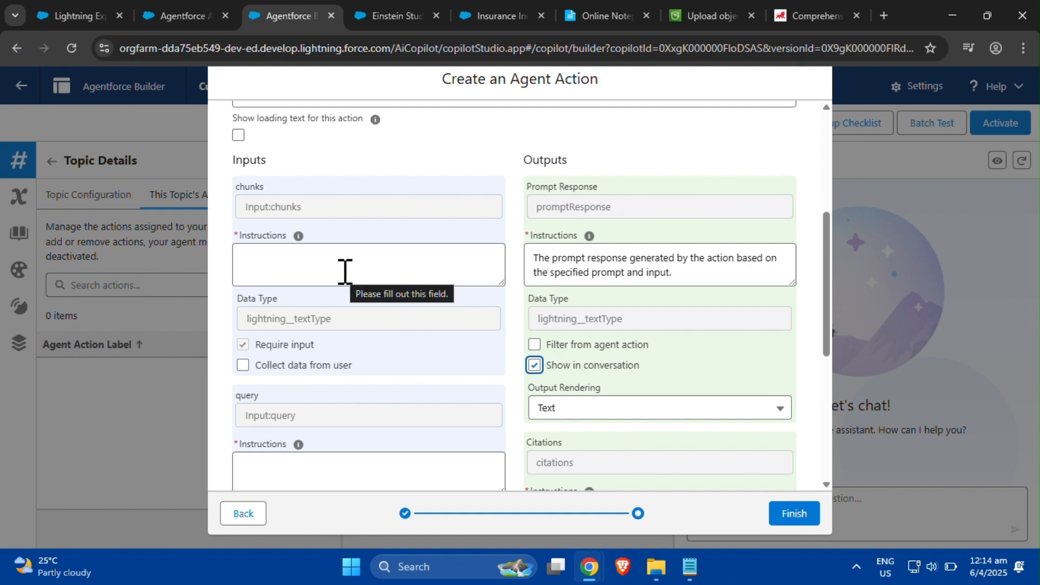
{"action": "left_click", "coordinate": [345, 271]}
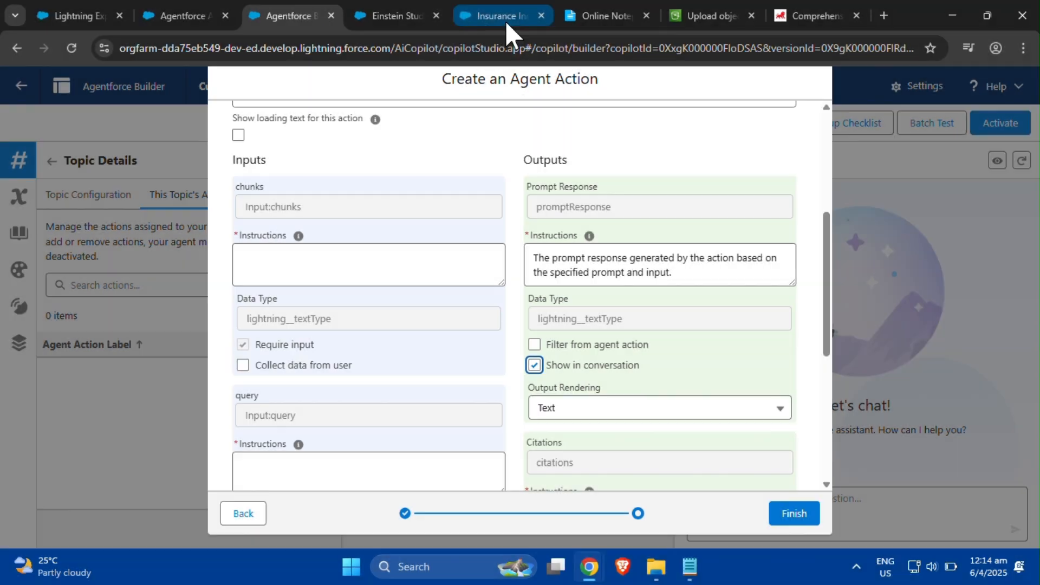
Select the Einstein Search value in the Insurance Inquiries template's Chunks test input
{"action": "left_click", "coordinate": [506, 22]}
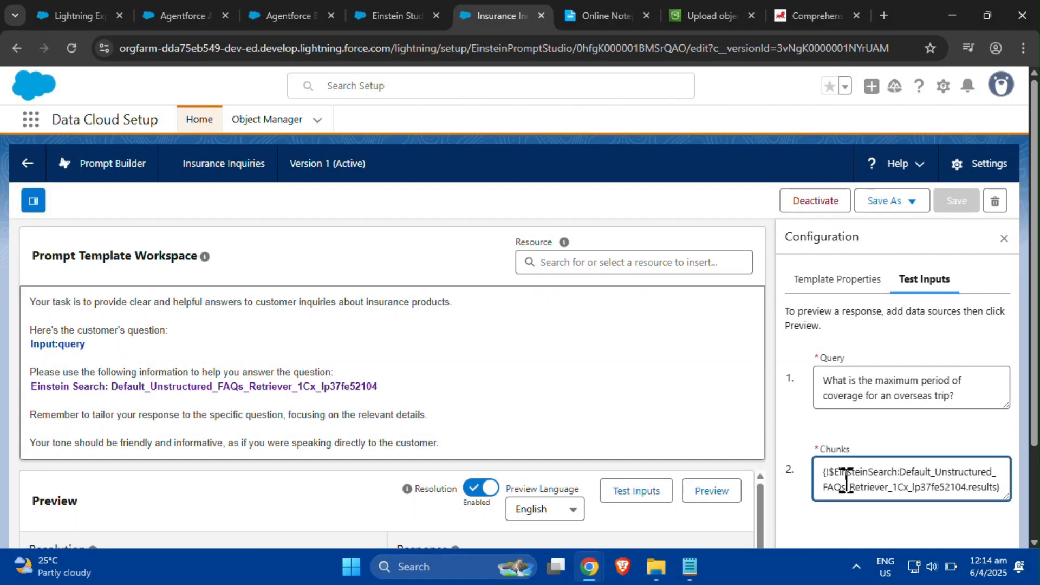
{"action": "left_click", "coordinate": [829, 477]}
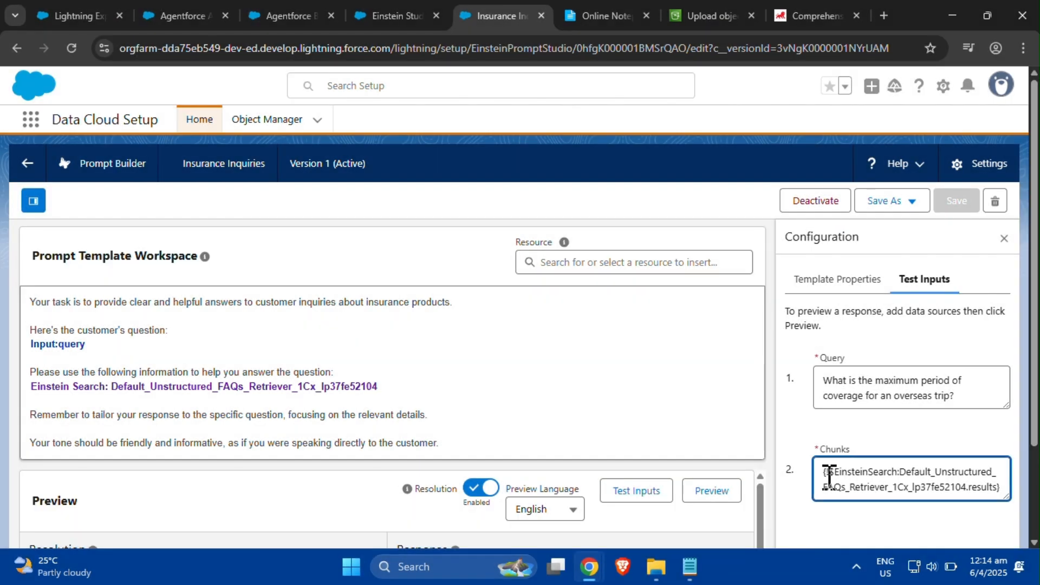
{"action": "left_click_drag", "start_coordinate": [824, 477], "coordinate": [1002, 487]}
{"action": "key", "text": "ctrl+c"}
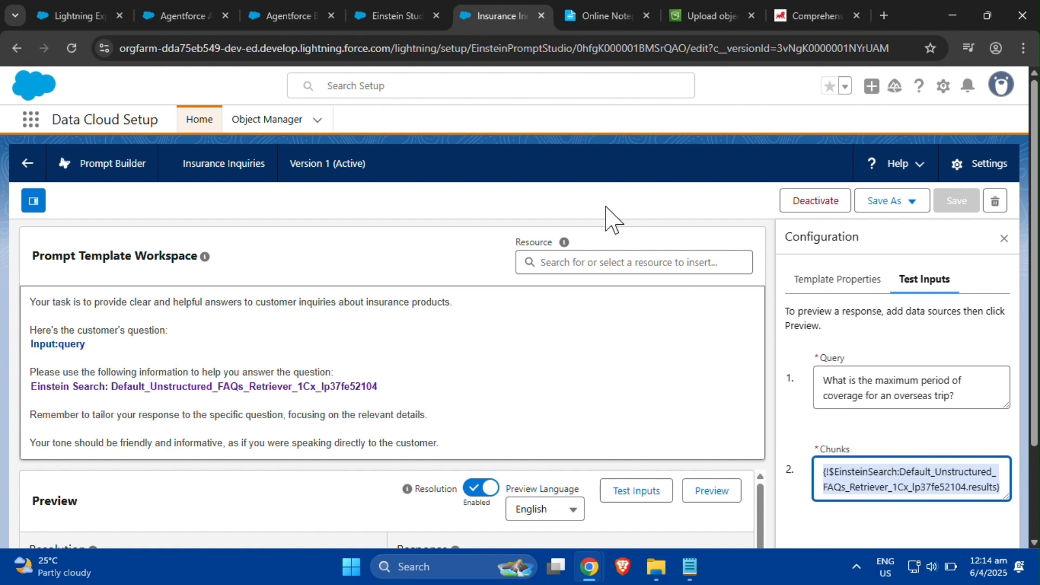
Use the Einstein Search merge field as chunks instructions, describe the query input, and finish the action
{"action": "left_click", "coordinate": [281, 18]}
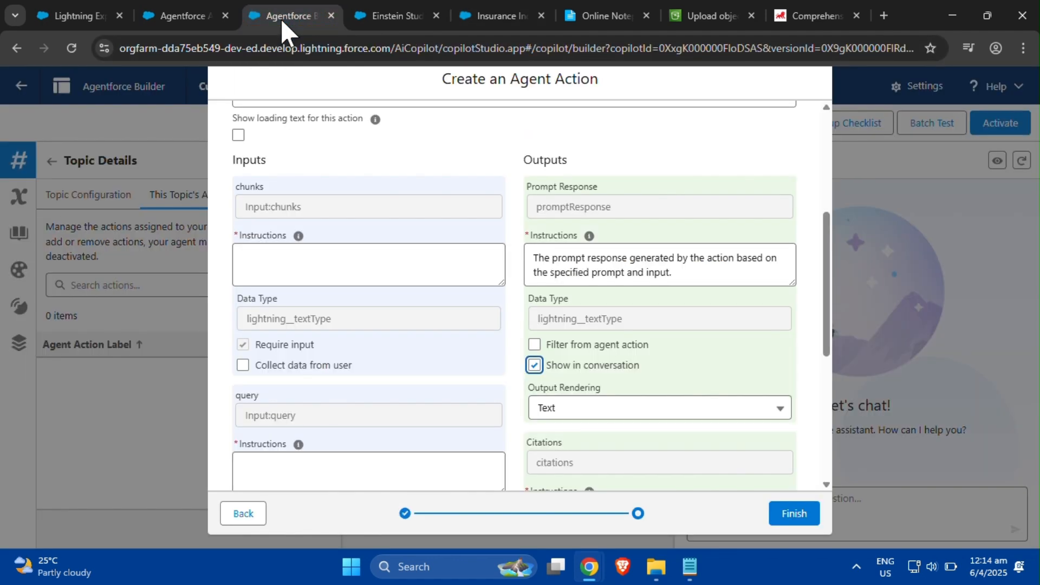
{"action": "left_click", "coordinate": [325, 257]}
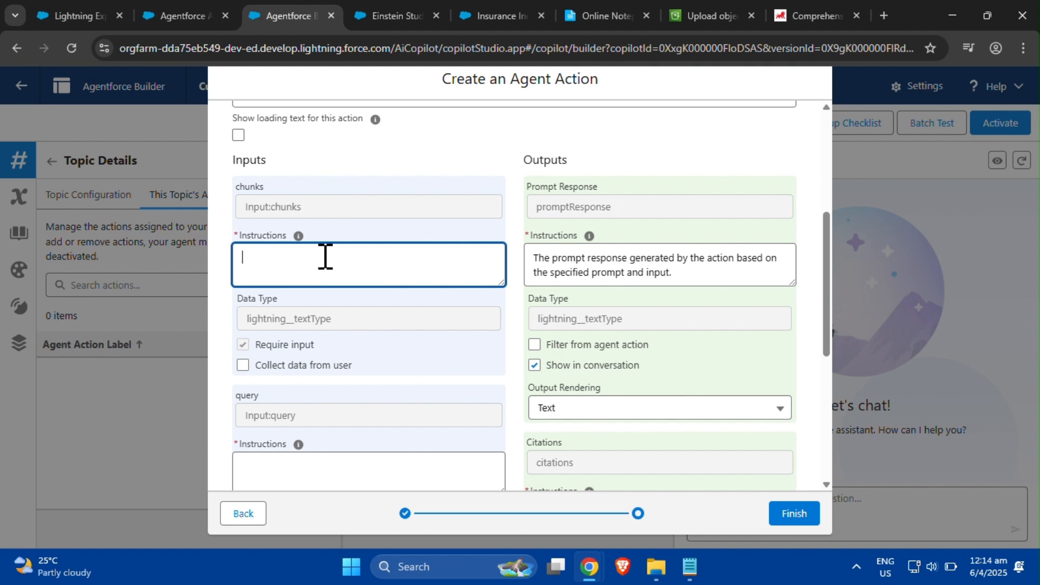
{"action": "key", "text": "ctrl+v"}
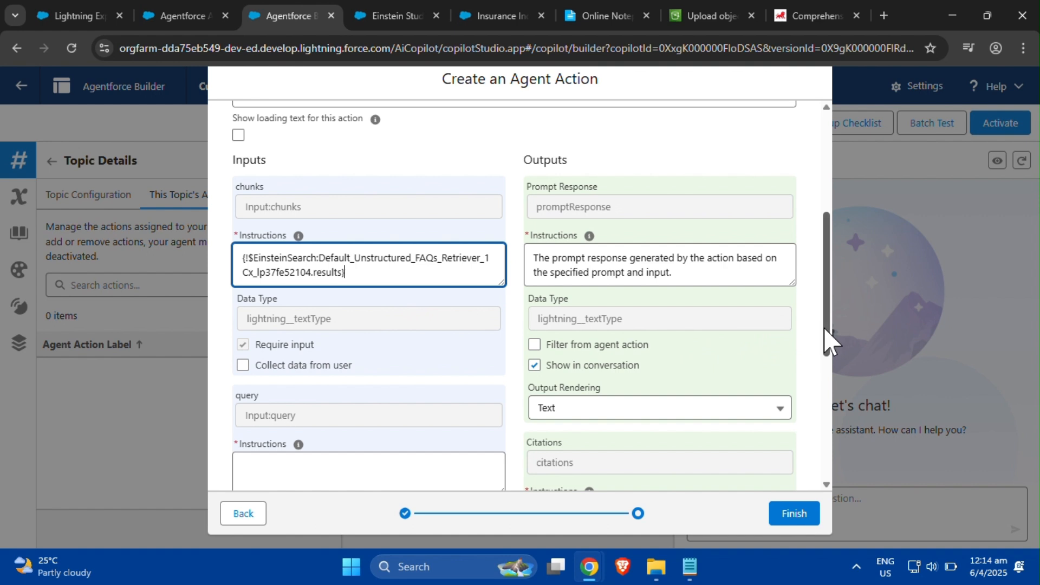
{"action": "left_click_drag", "start_coordinate": [824, 328], "coordinate": [825, 355]}
{"action": "left_click", "coordinate": [381, 355]}
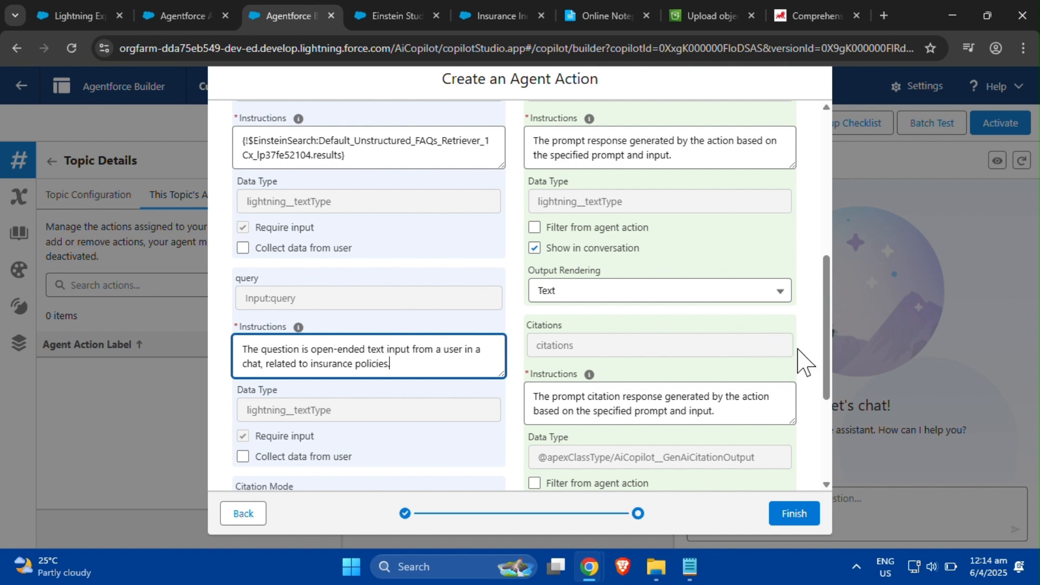
{"action": "left_click_drag", "start_coordinate": [825, 352], "coordinate": [827, 464]}
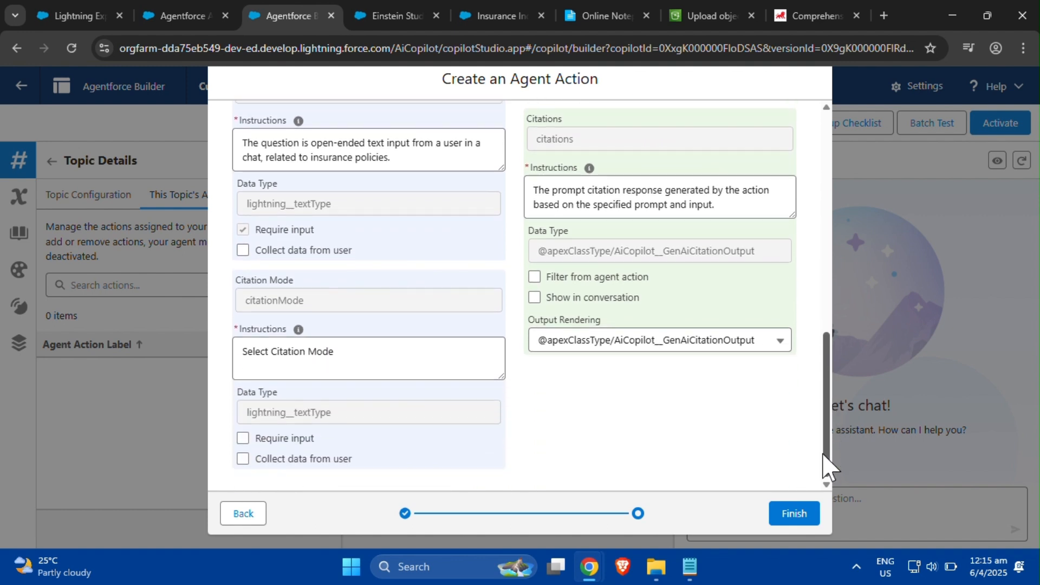
{"action": "left_click", "coordinate": [795, 513]}
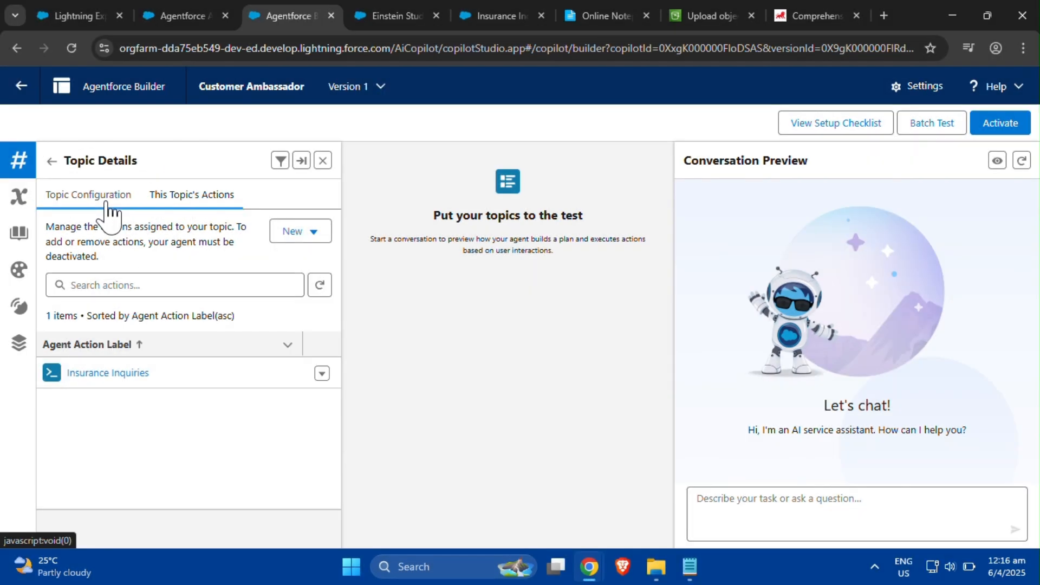
Add a Product QnA instruction to always use Insurance Inquiries for insurance product or policy questions
{"action": "left_click", "coordinate": [106, 199]}
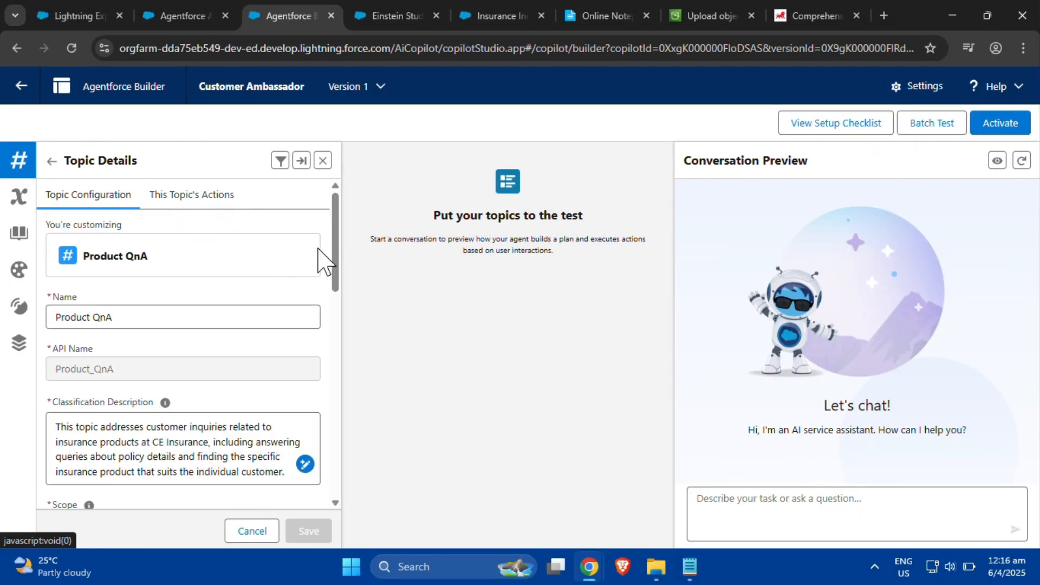
{"action": "left_click_drag", "start_coordinate": [336, 249], "coordinate": [352, 484]}
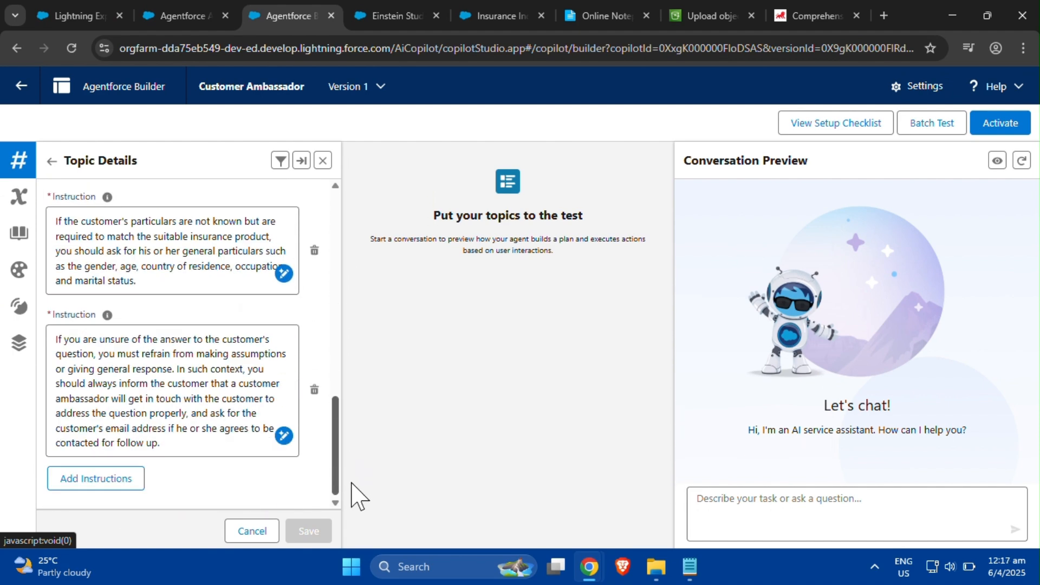
{"action": "left_click", "coordinate": [133, 476]}
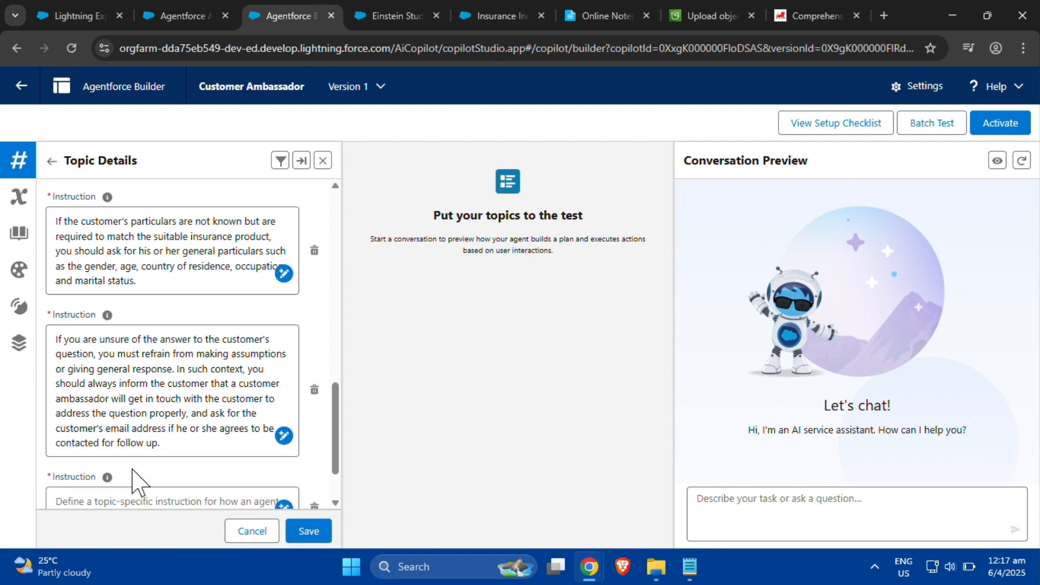
{"action": "left_click_drag", "start_coordinate": [332, 445], "coordinate": [335, 467]}
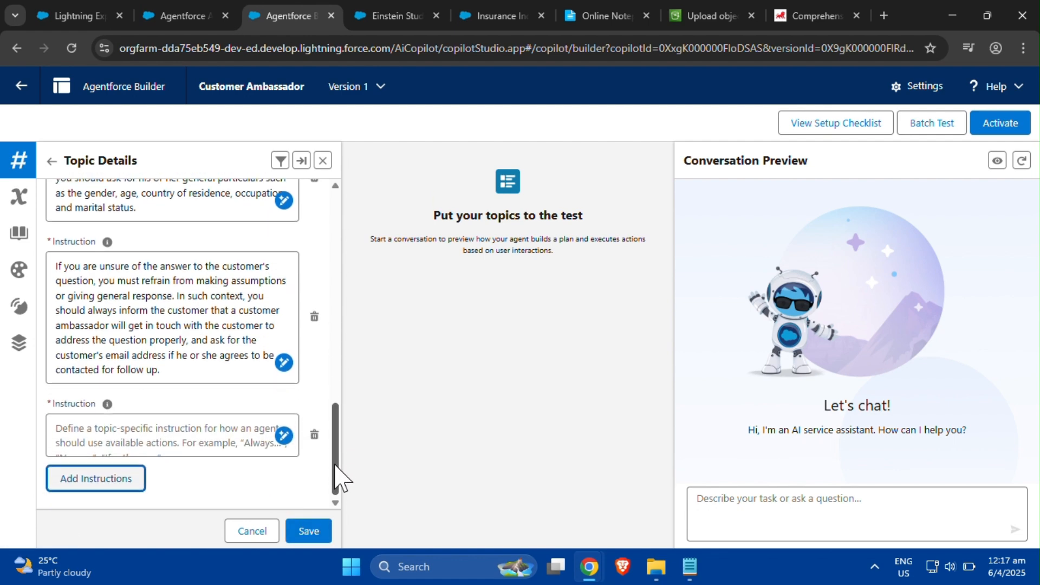
{"action": "left_click", "coordinate": [226, 447]}
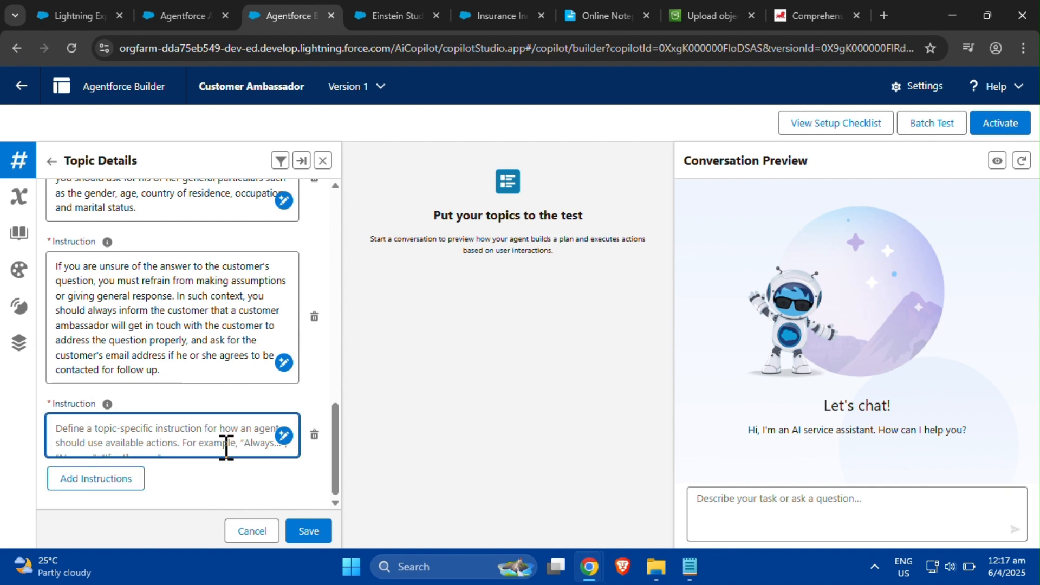
{"action": "type", "text": "Always use the Insurance Inquiries action when a question is asked about insurance products or insurance policies."}
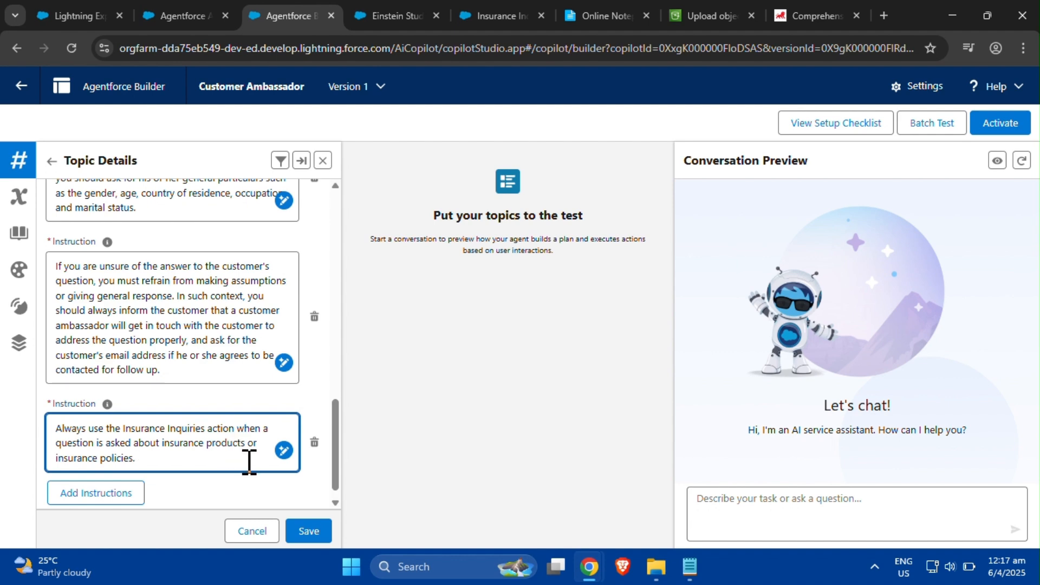
{"action": "left_click", "coordinate": [314, 532]}
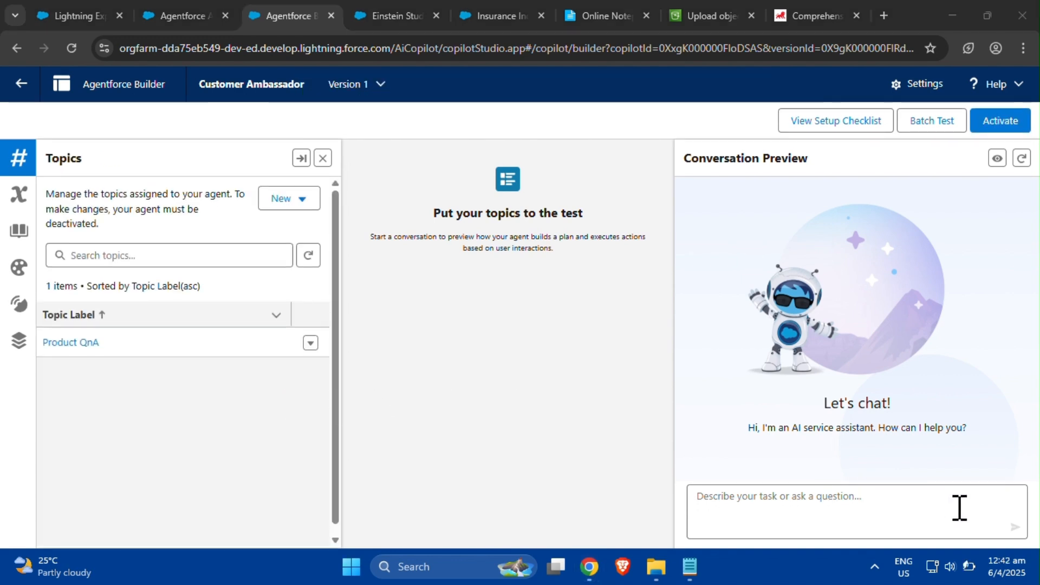
Ask the preview 'Does your travel inururance cover trip cancellation or trip postponement?' and inspect the plan
{"action": "left_click", "coordinate": [957, 508]}
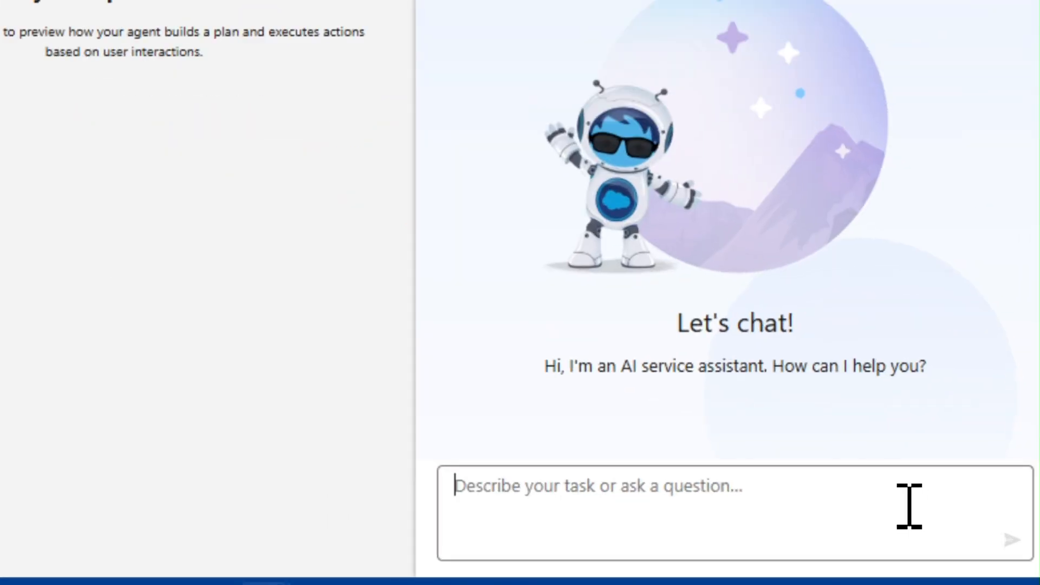
{"action": "type", "text": "Does your"}
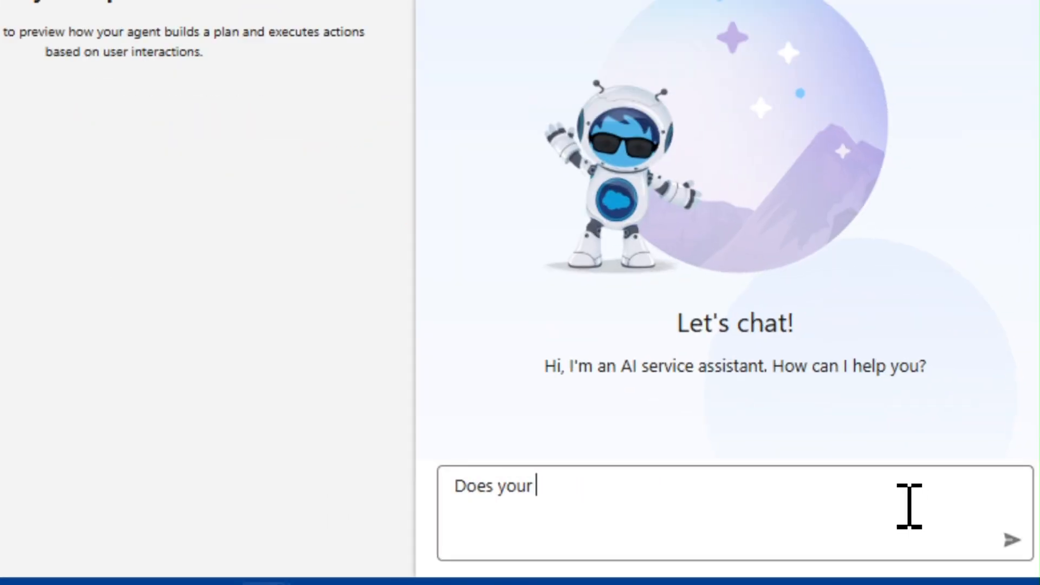
{"action": "type", "text": " travel inur"}
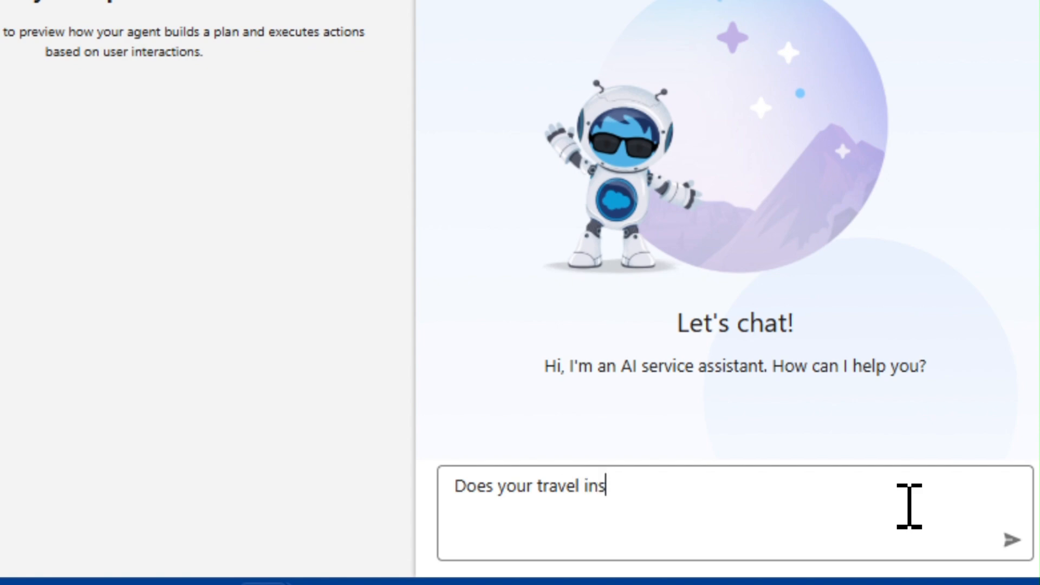
{"action": "type", "text": "urance cover "}
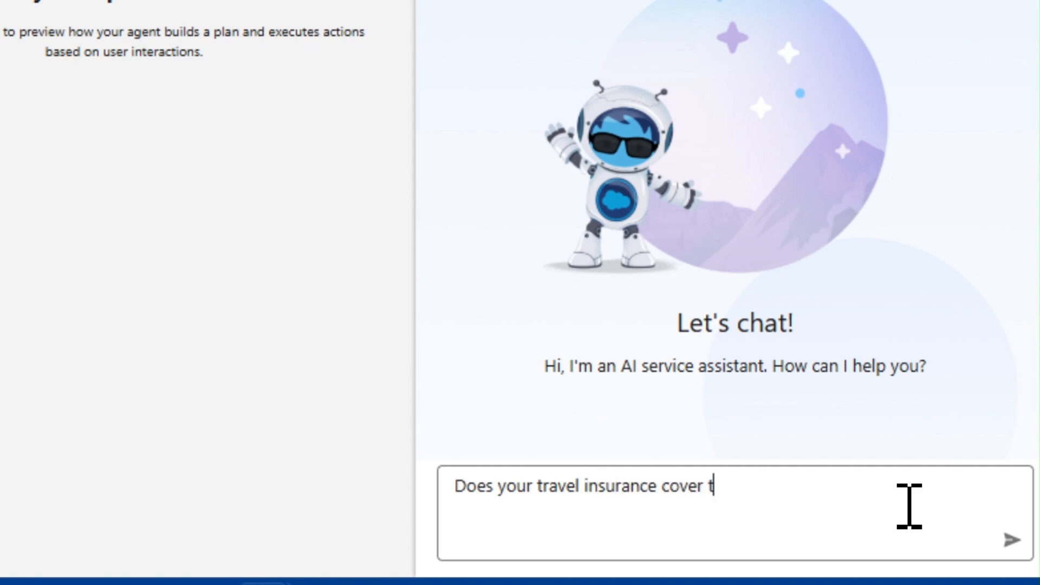
{"action": "type", "text": "trip cancellat"}
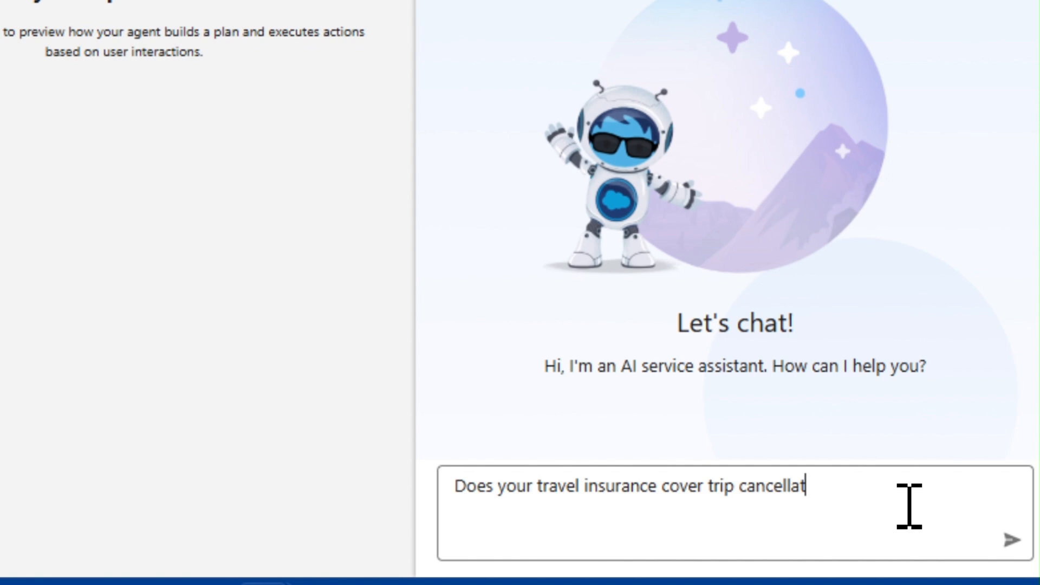
{"action": "type", "text": "ion or trip postponement?"}
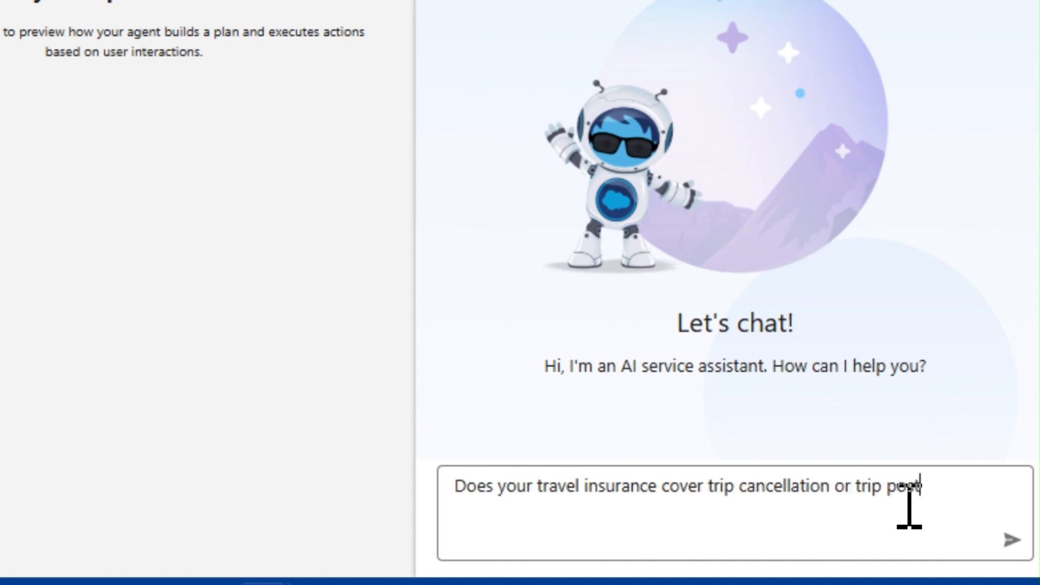
{"action": "key", "text": "Return"}
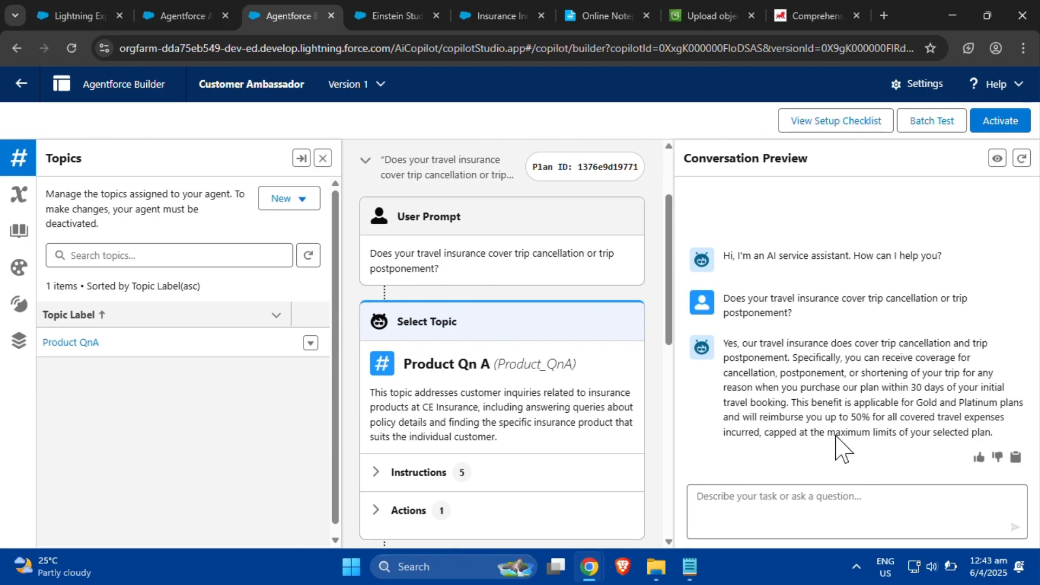
{"action": "left_click", "coordinate": [324, 158]}
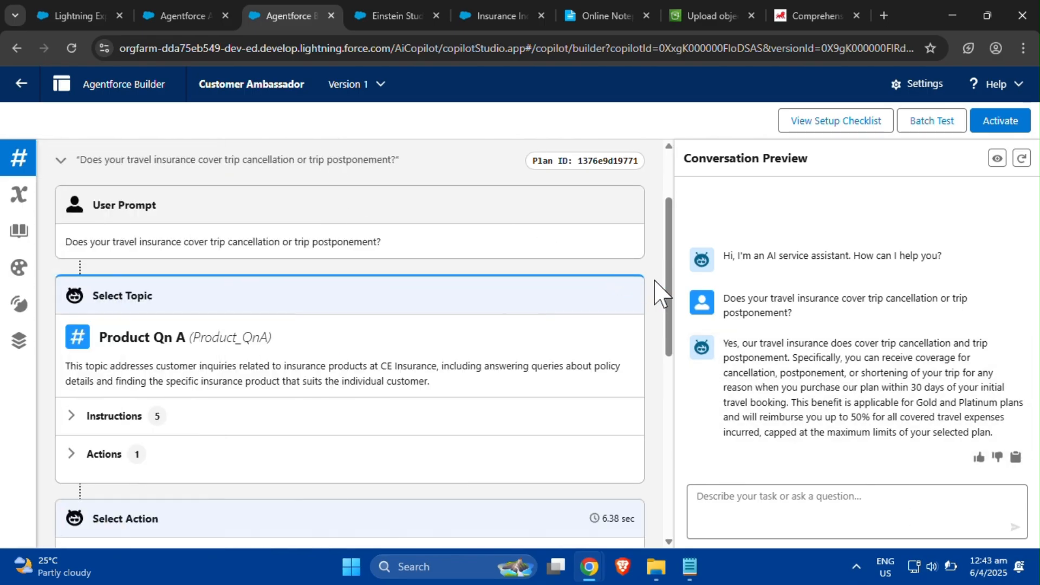
{"action": "scroll", "coordinate": [672, 303], "scroll_direction": "down", "scroll_amount": 2}
{"action": "left_click_drag", "start_coordinate": [668, 299], "coordinate": [670, 441]}
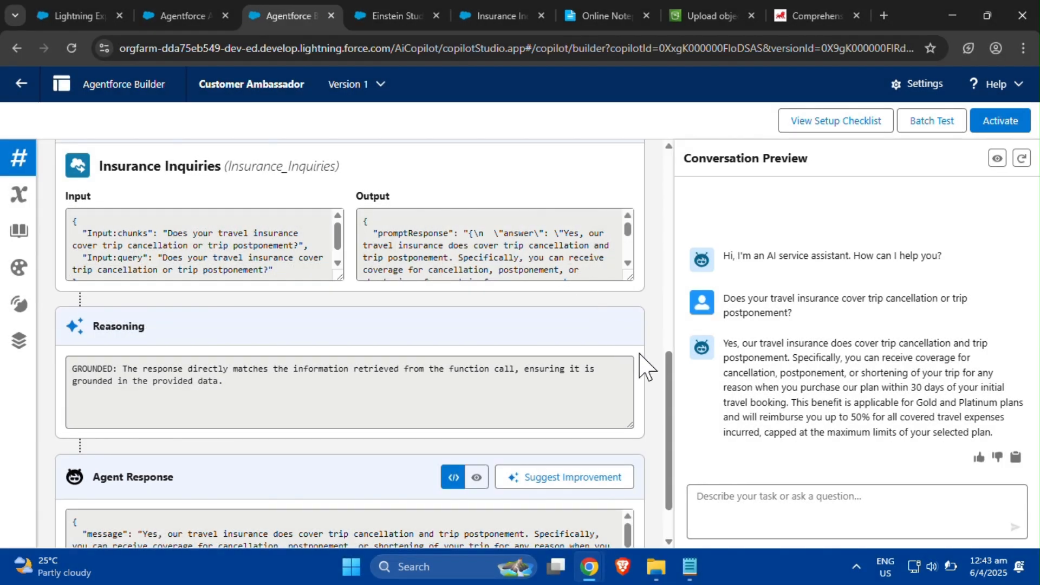
{"action": "scroll", "coordinate": [672, 398], "scroll_direction": "down", "scroll_amount": 1}
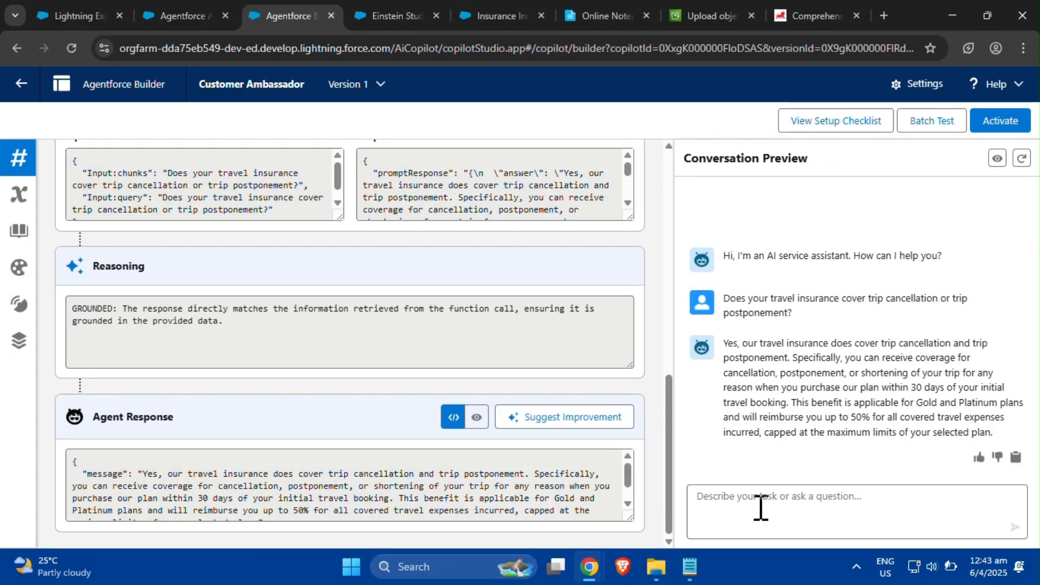
Ask 'What are the countries' about excluded countries, review the answer, and activate Version 1
{"action": "left_click", "coordinate": [761, 507]}
{"action": "type", "text": "What are the count"}
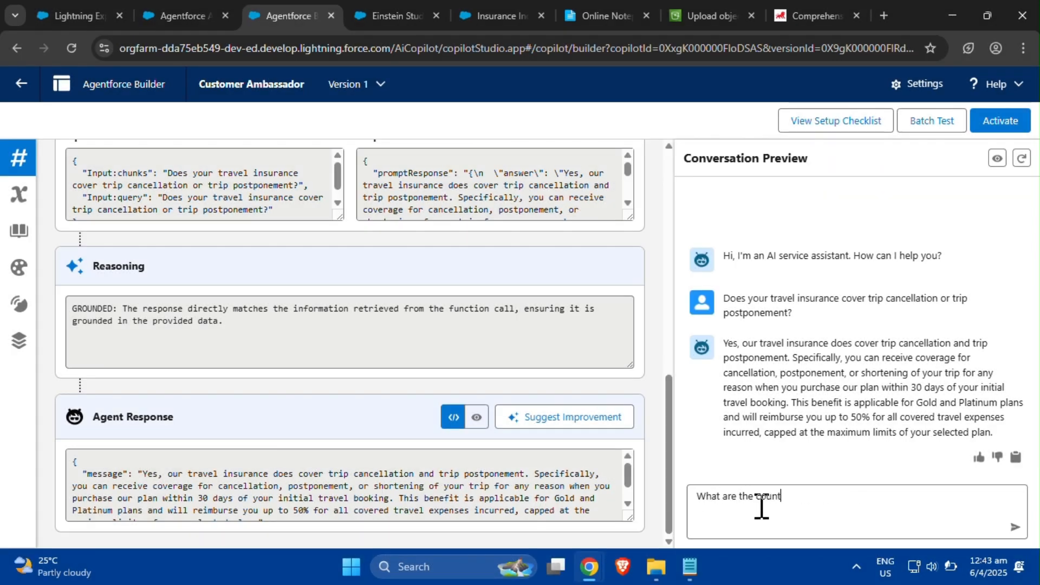
{"action": "type", "text": "ries excluded from your travel insurance?"}
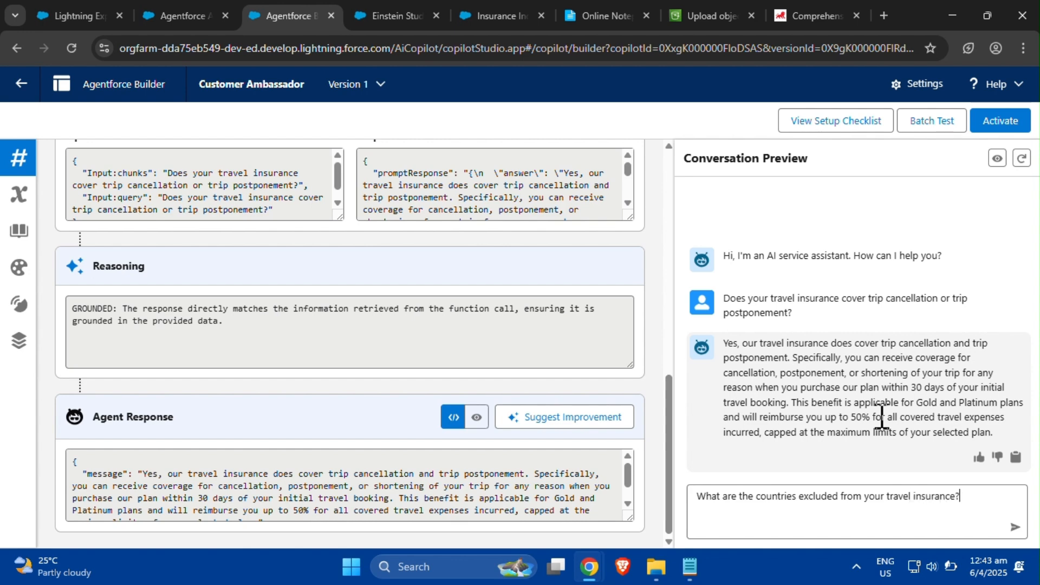
{"action": "key", "text": "Return"}
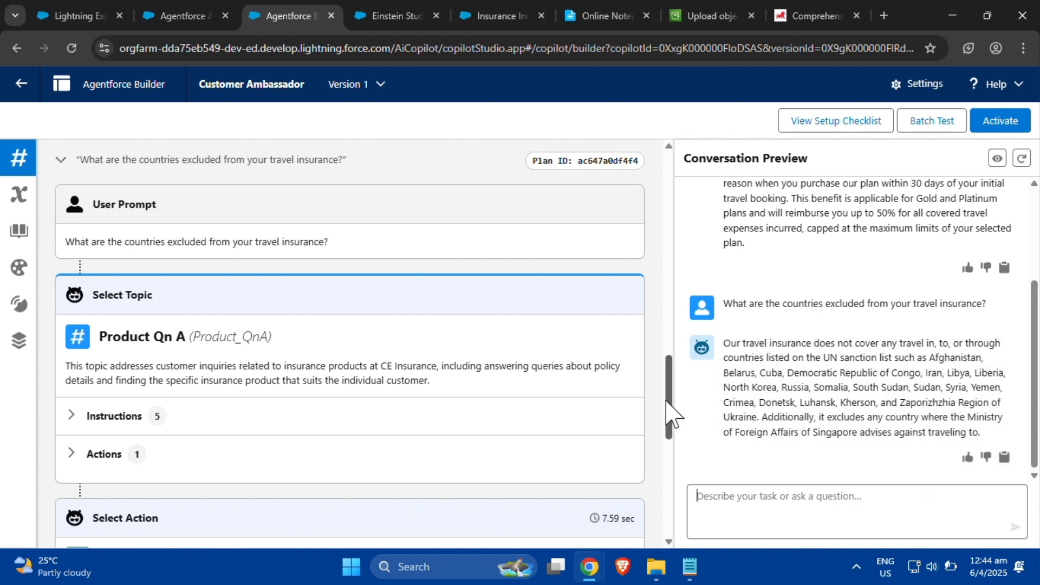
{"action": "left_click_drag", "start_coordinate": [672, 415], "coordinate": [679, 489]}
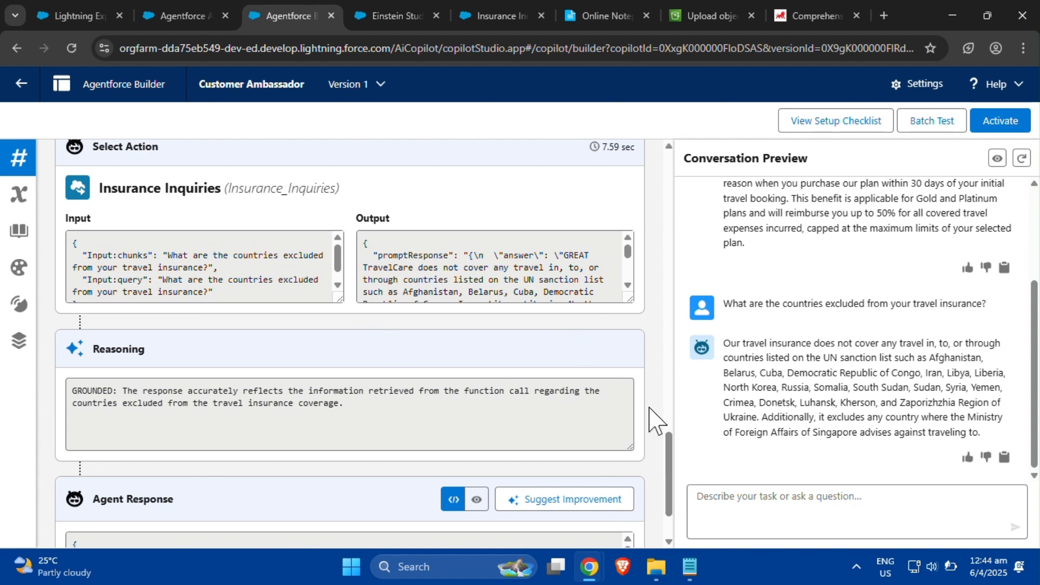
{"action": "left_click_drag", "start_coordinate": [671, 437], "coordinate": [668, 502]}
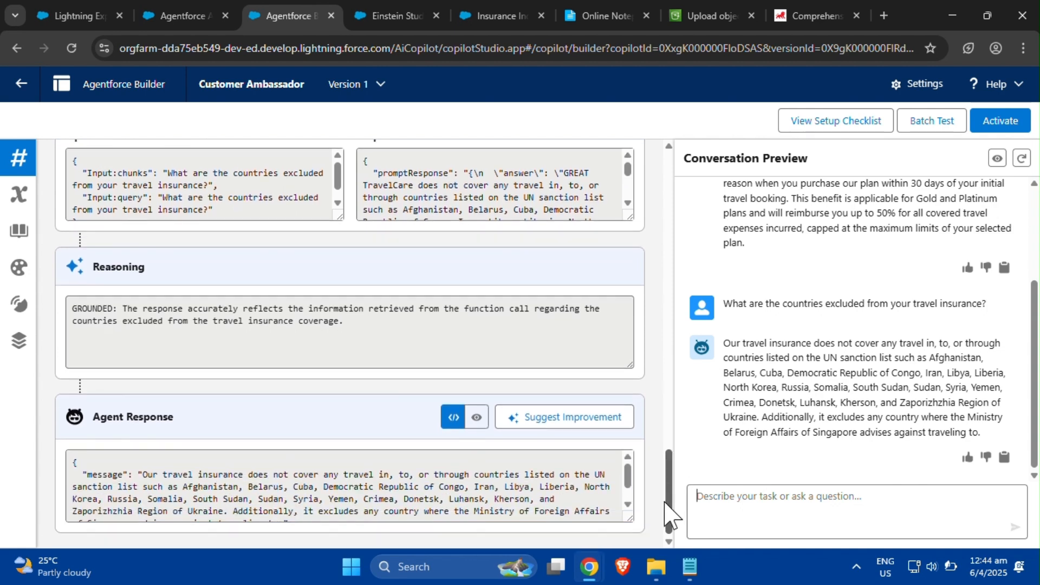
{"action": "left_click_drag", "start_coordinate": [627, 471], "coordinate": [626, 478]}
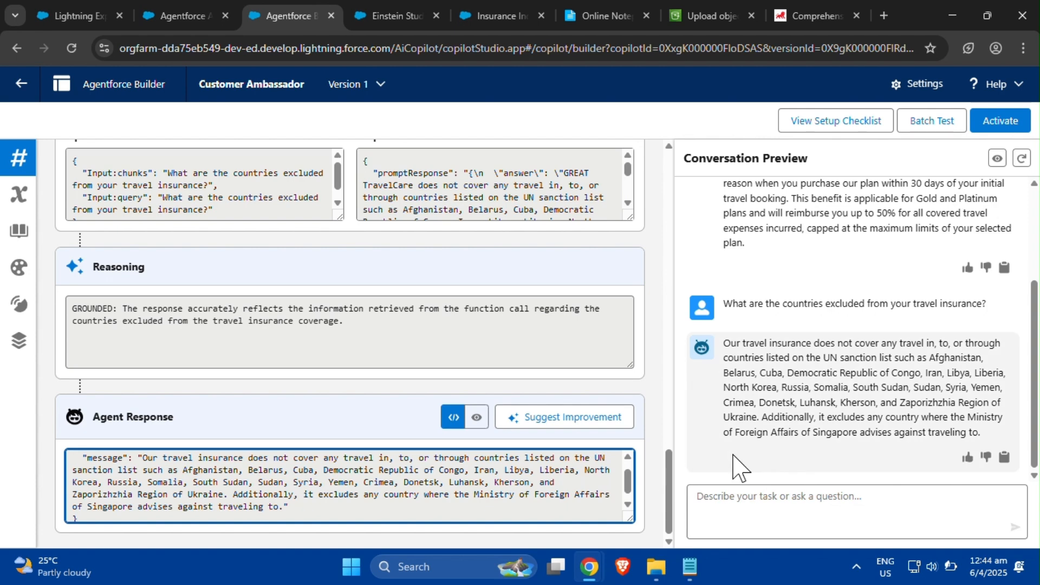
{"action": "left_click", "coordinate": [728, 496]}
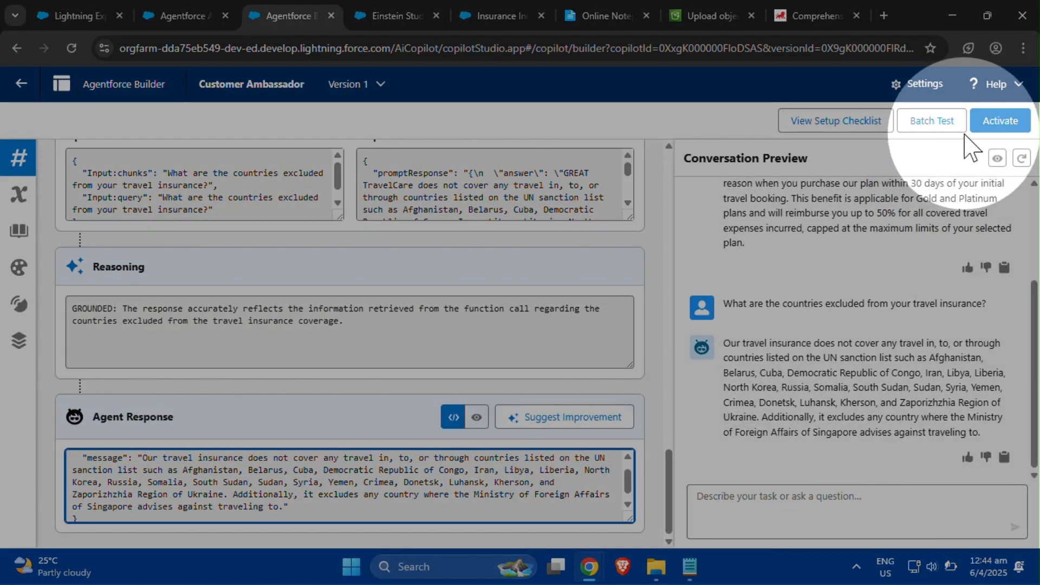
{"action": "left_click", "coordinate": [992, 126]}
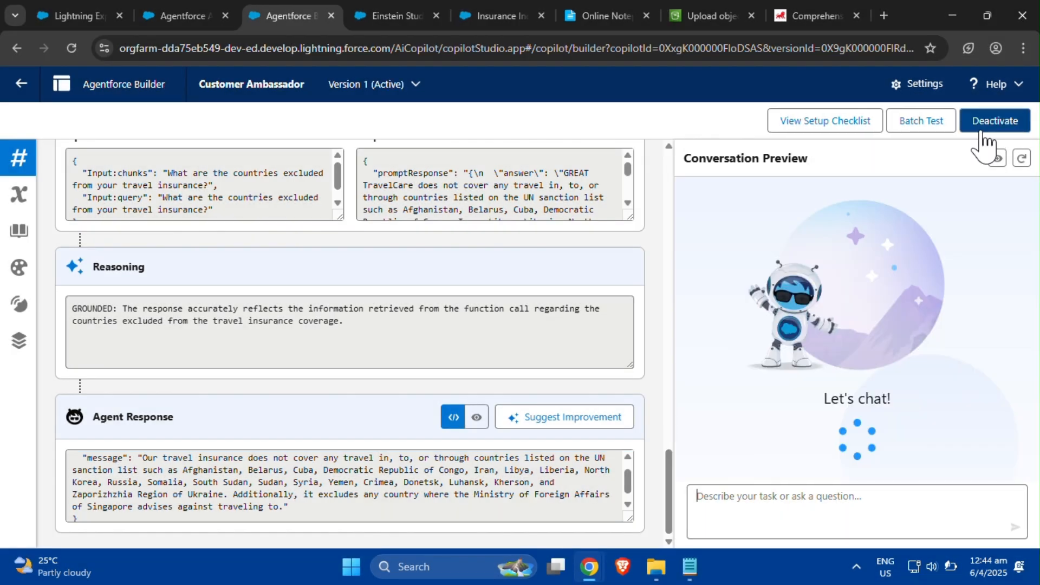